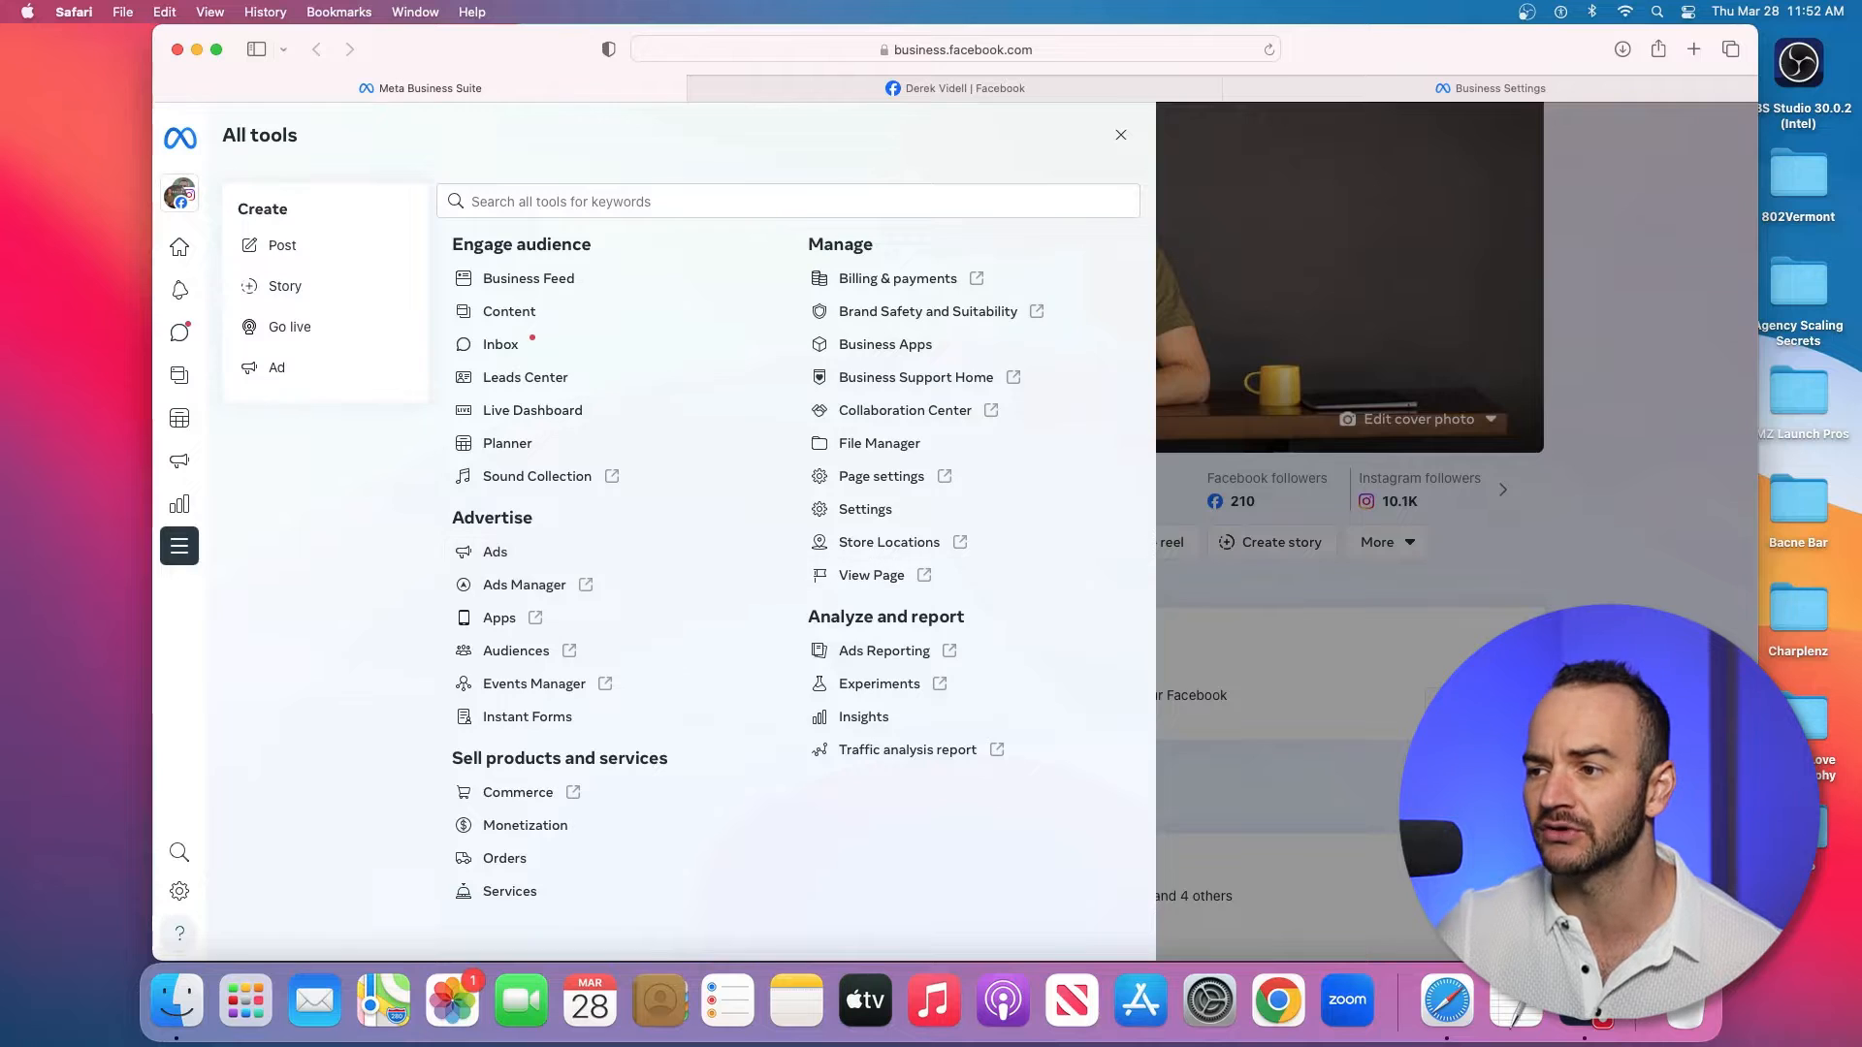
Step: Close the list of all tools and look over the Business Suite home page, including marketing content and recent ads
click(1261, 582)
scroll(1261, 582, down, 6)
scroll(708, 582, down, 5)
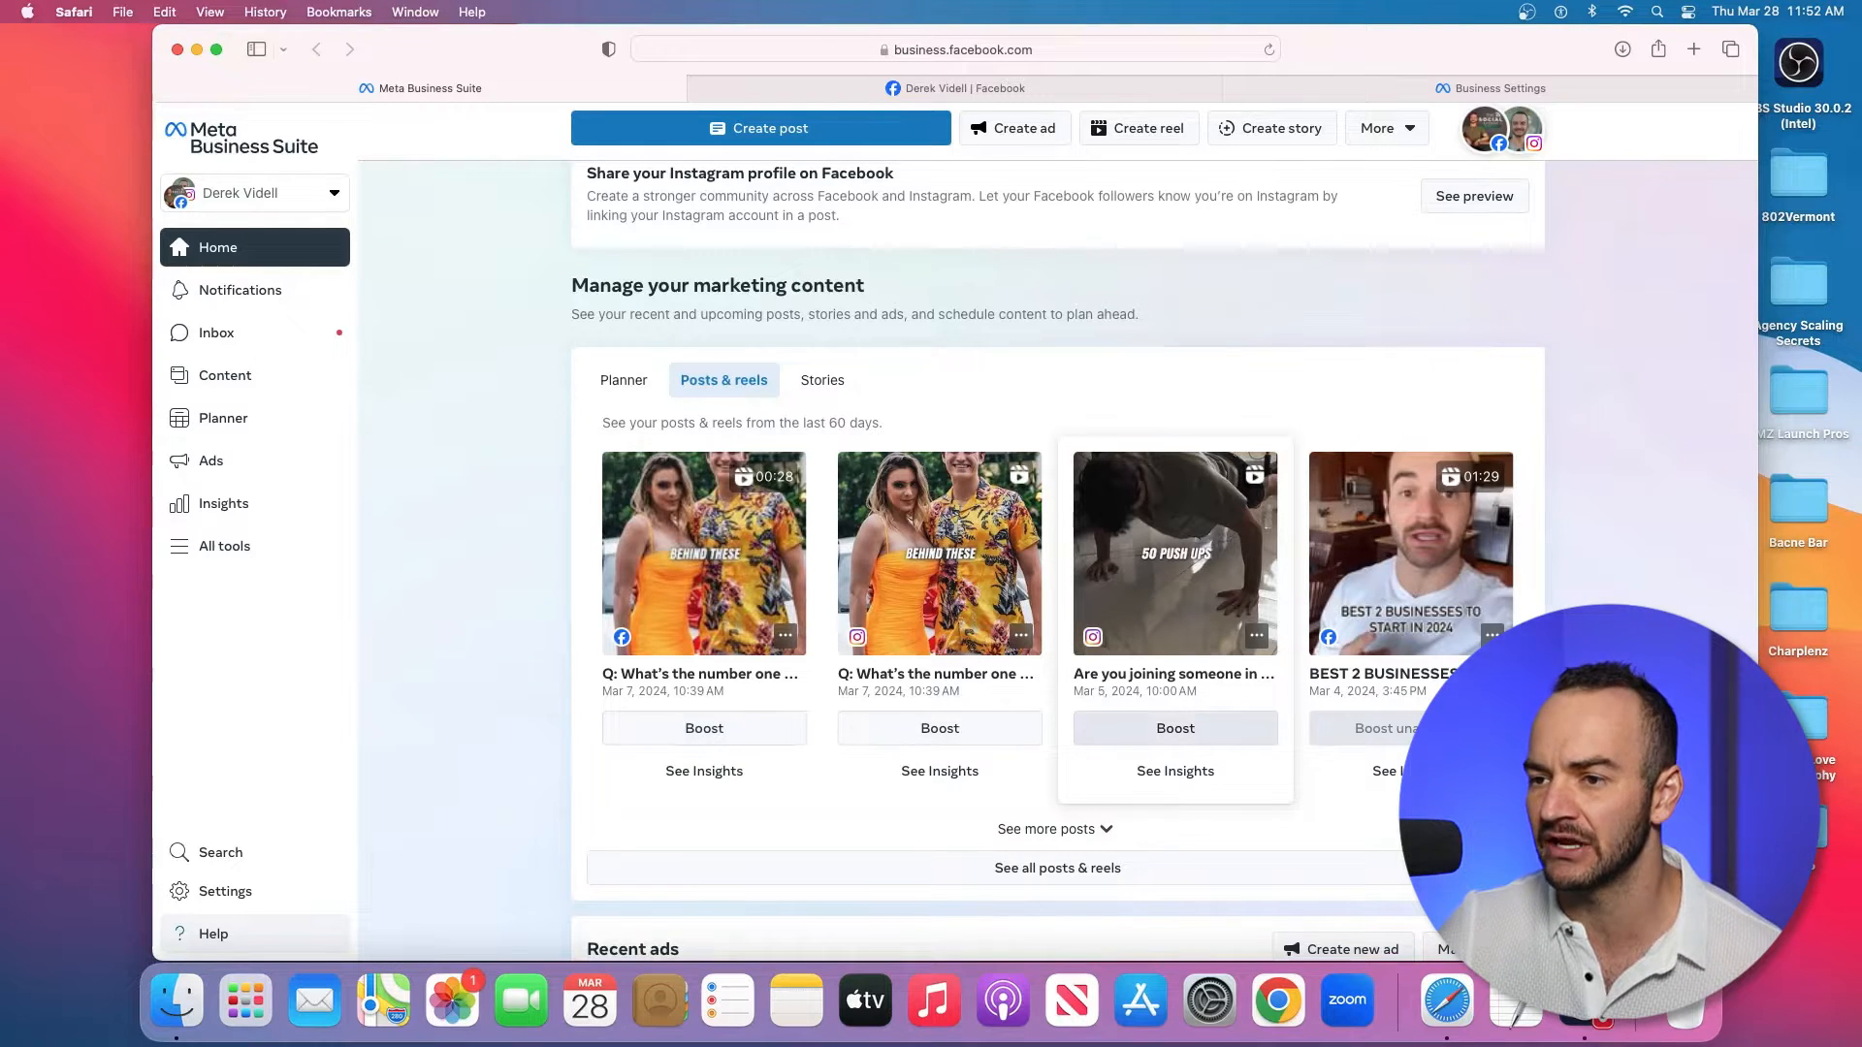
scroll(1176, 727, down, 3)
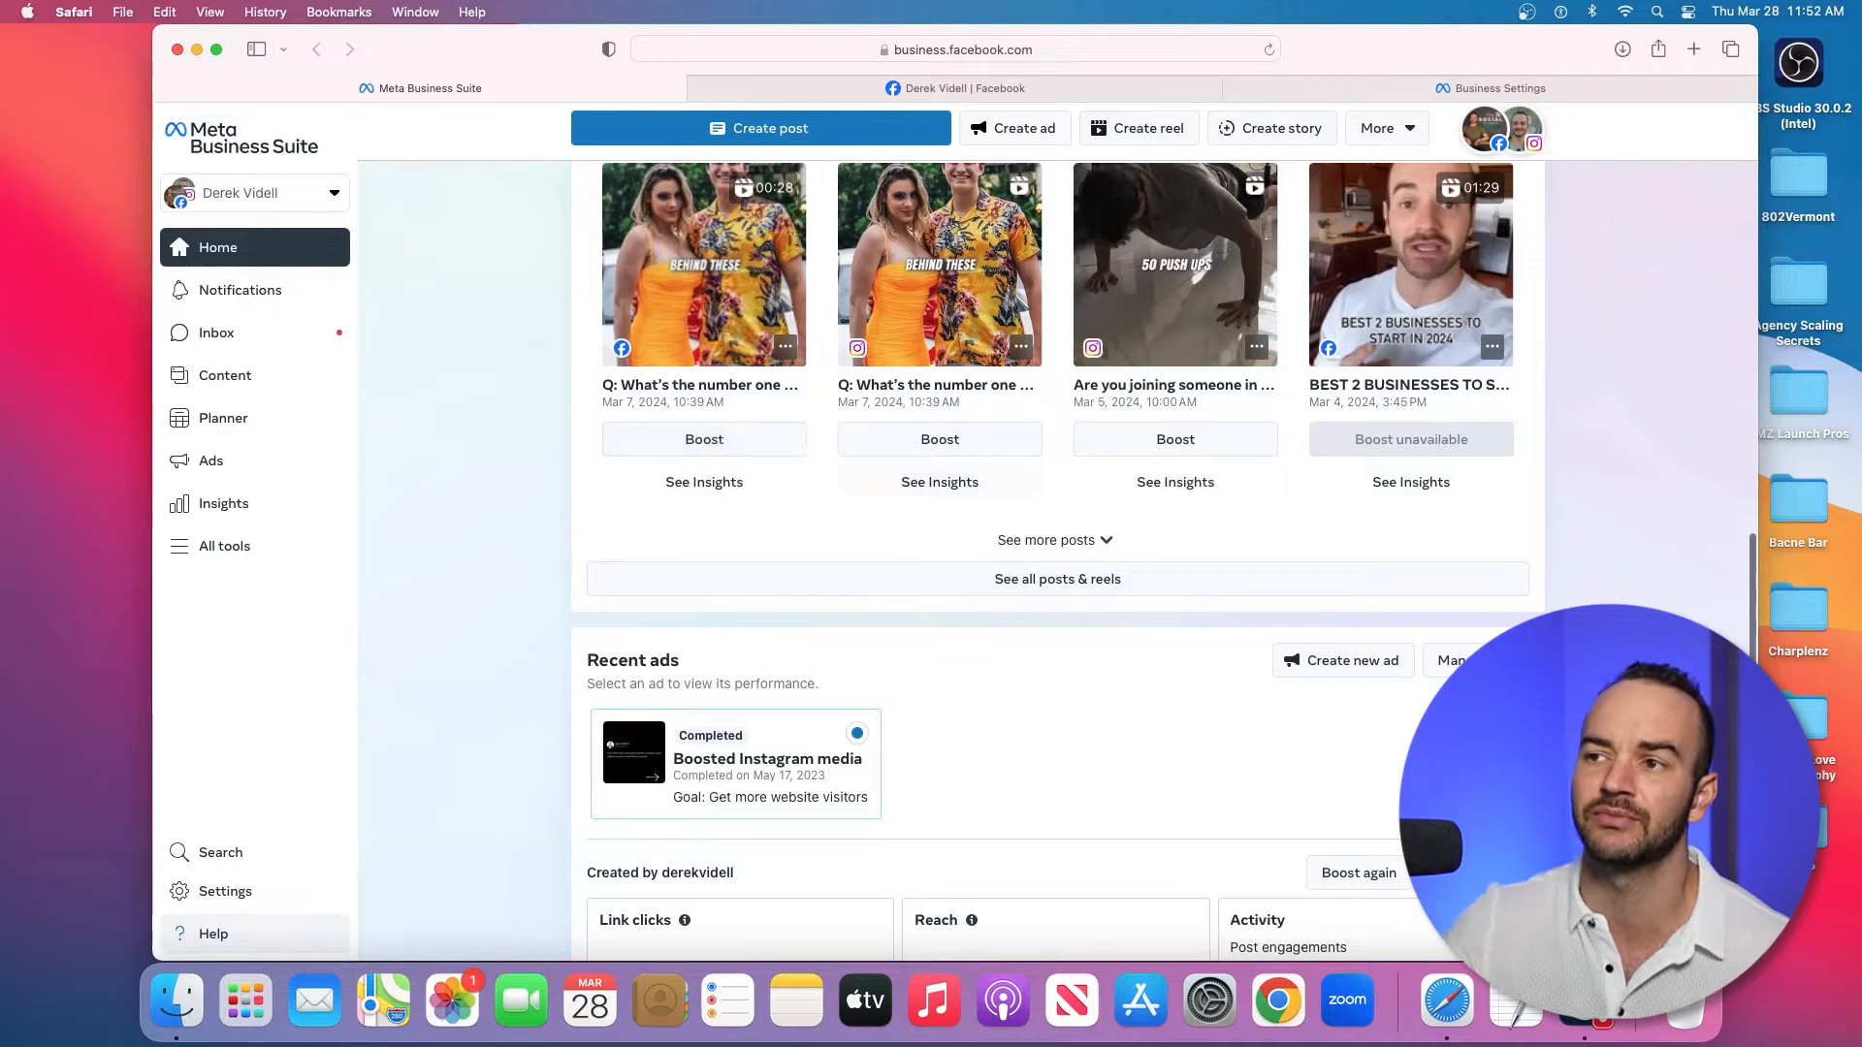
scroll(1058, 485, up, 2)
scroll(1057, 534, up, 10)
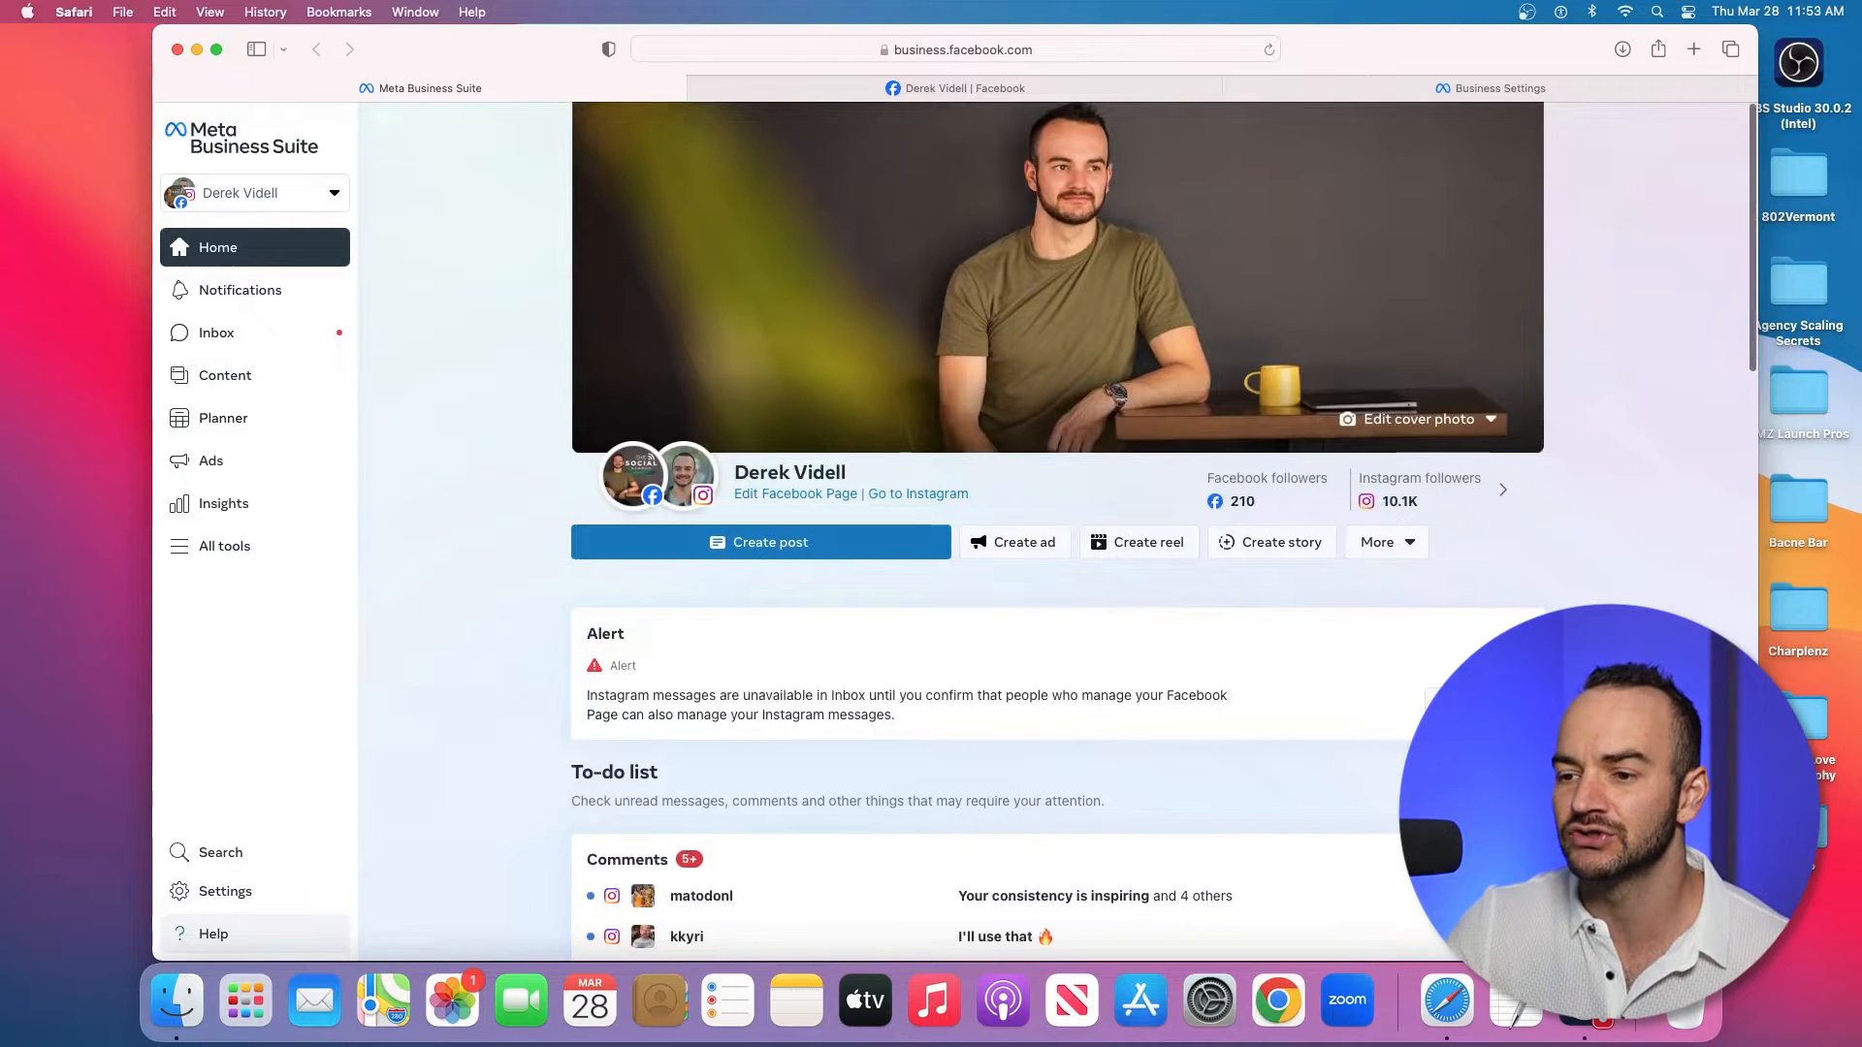
scroll(1057, 534, down, 2)
scroll(1058, 534, up, 2)
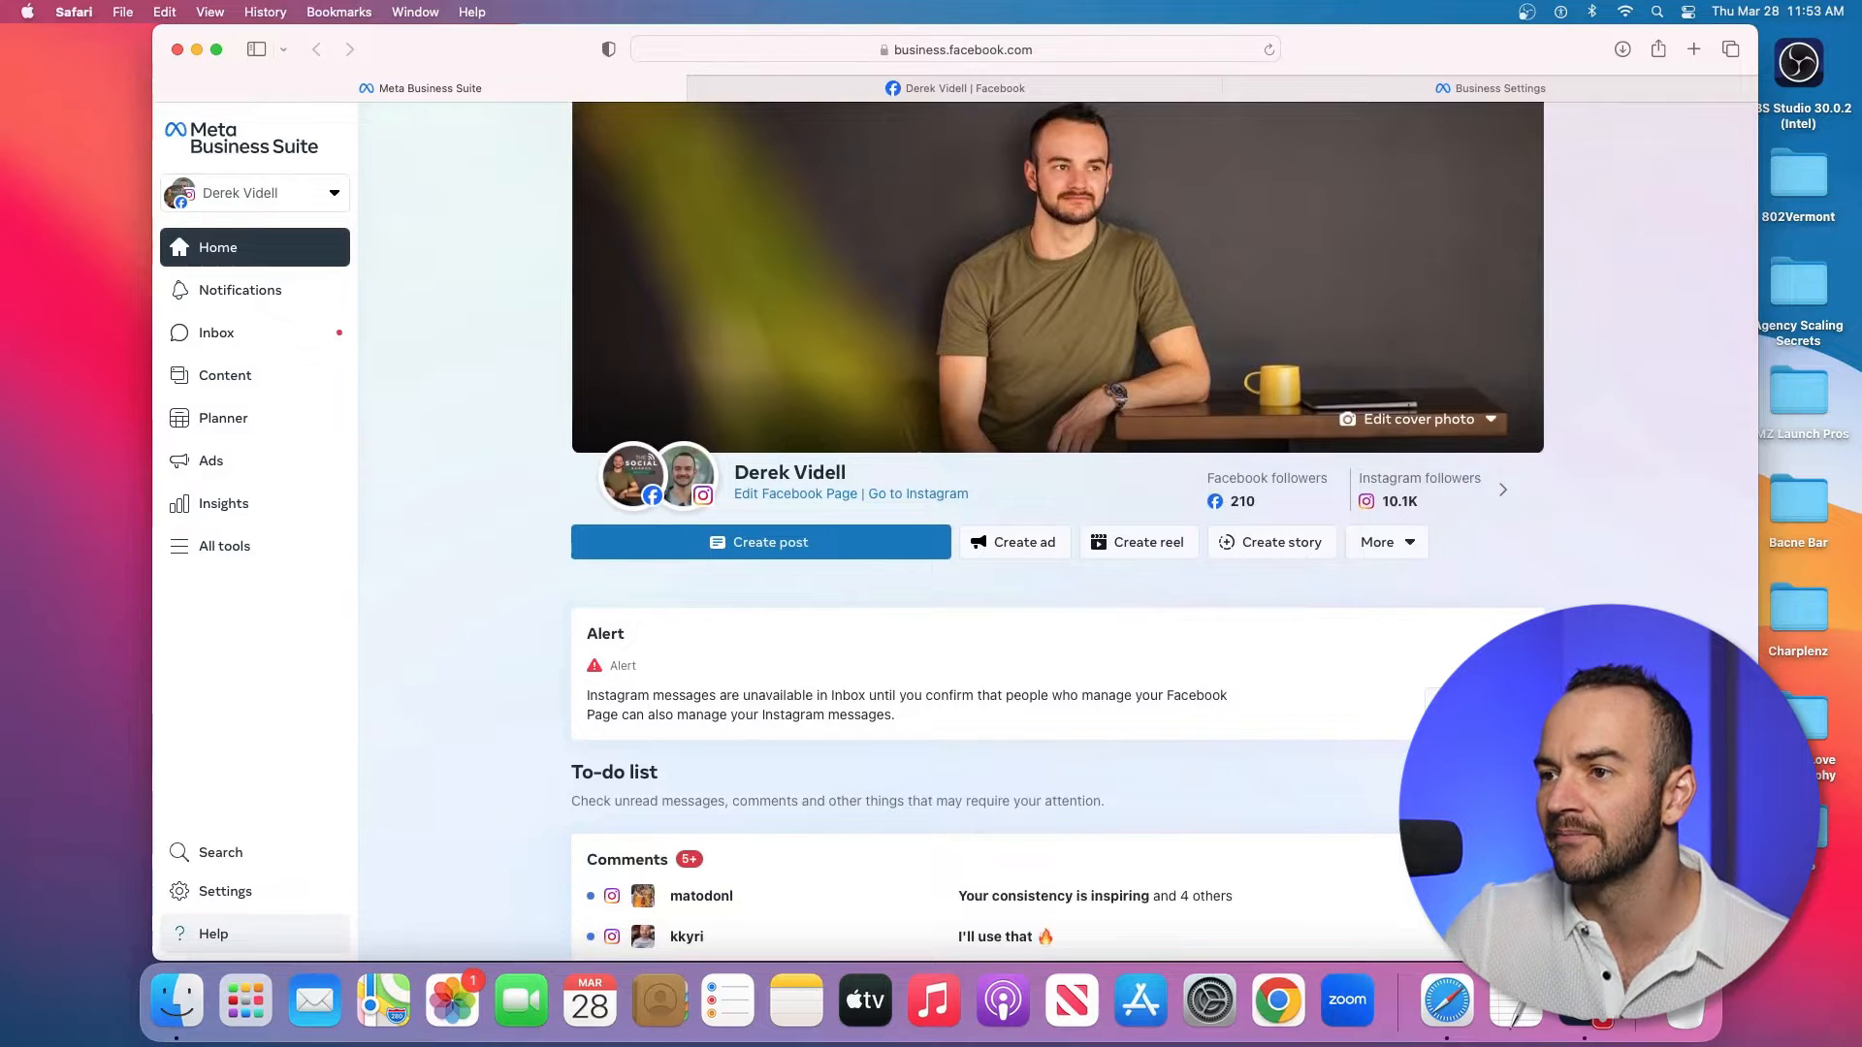
Step: View the Facebook Ad Center, and look through the available business portfolios in Business settings
click(955, 88)
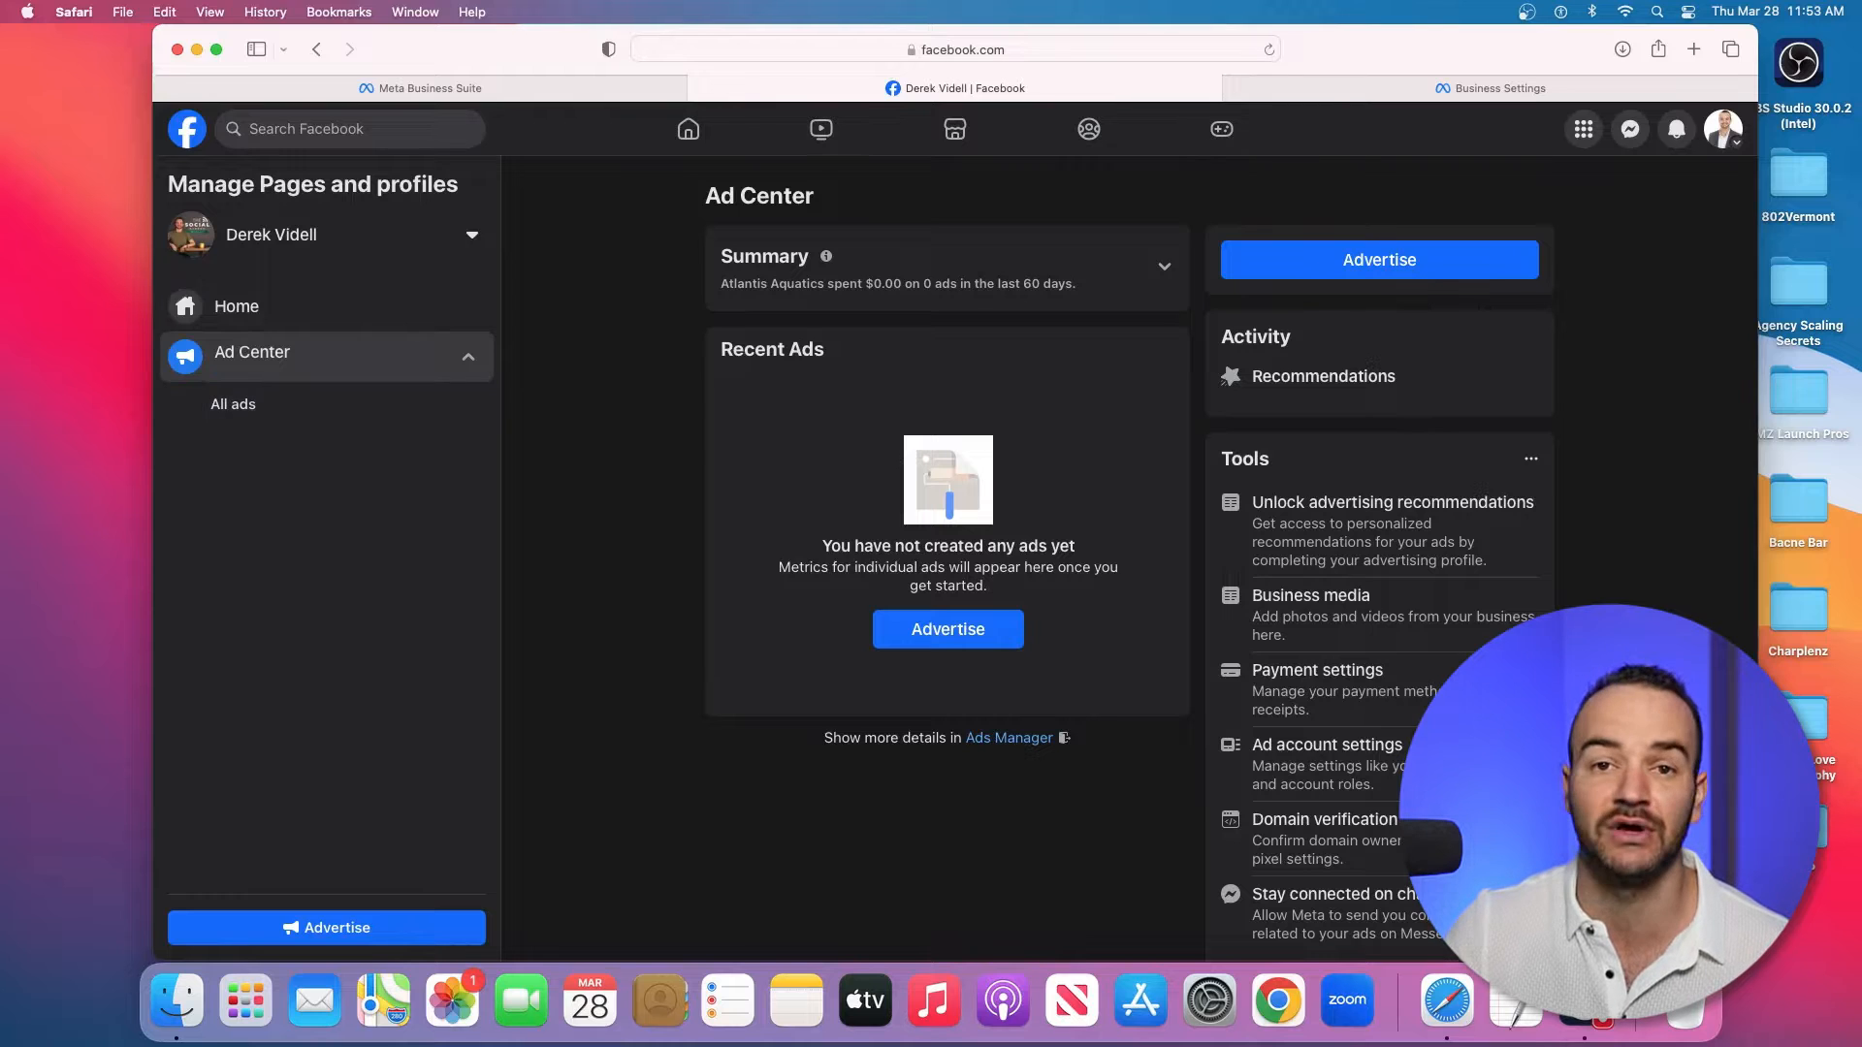
click(1491, 89)
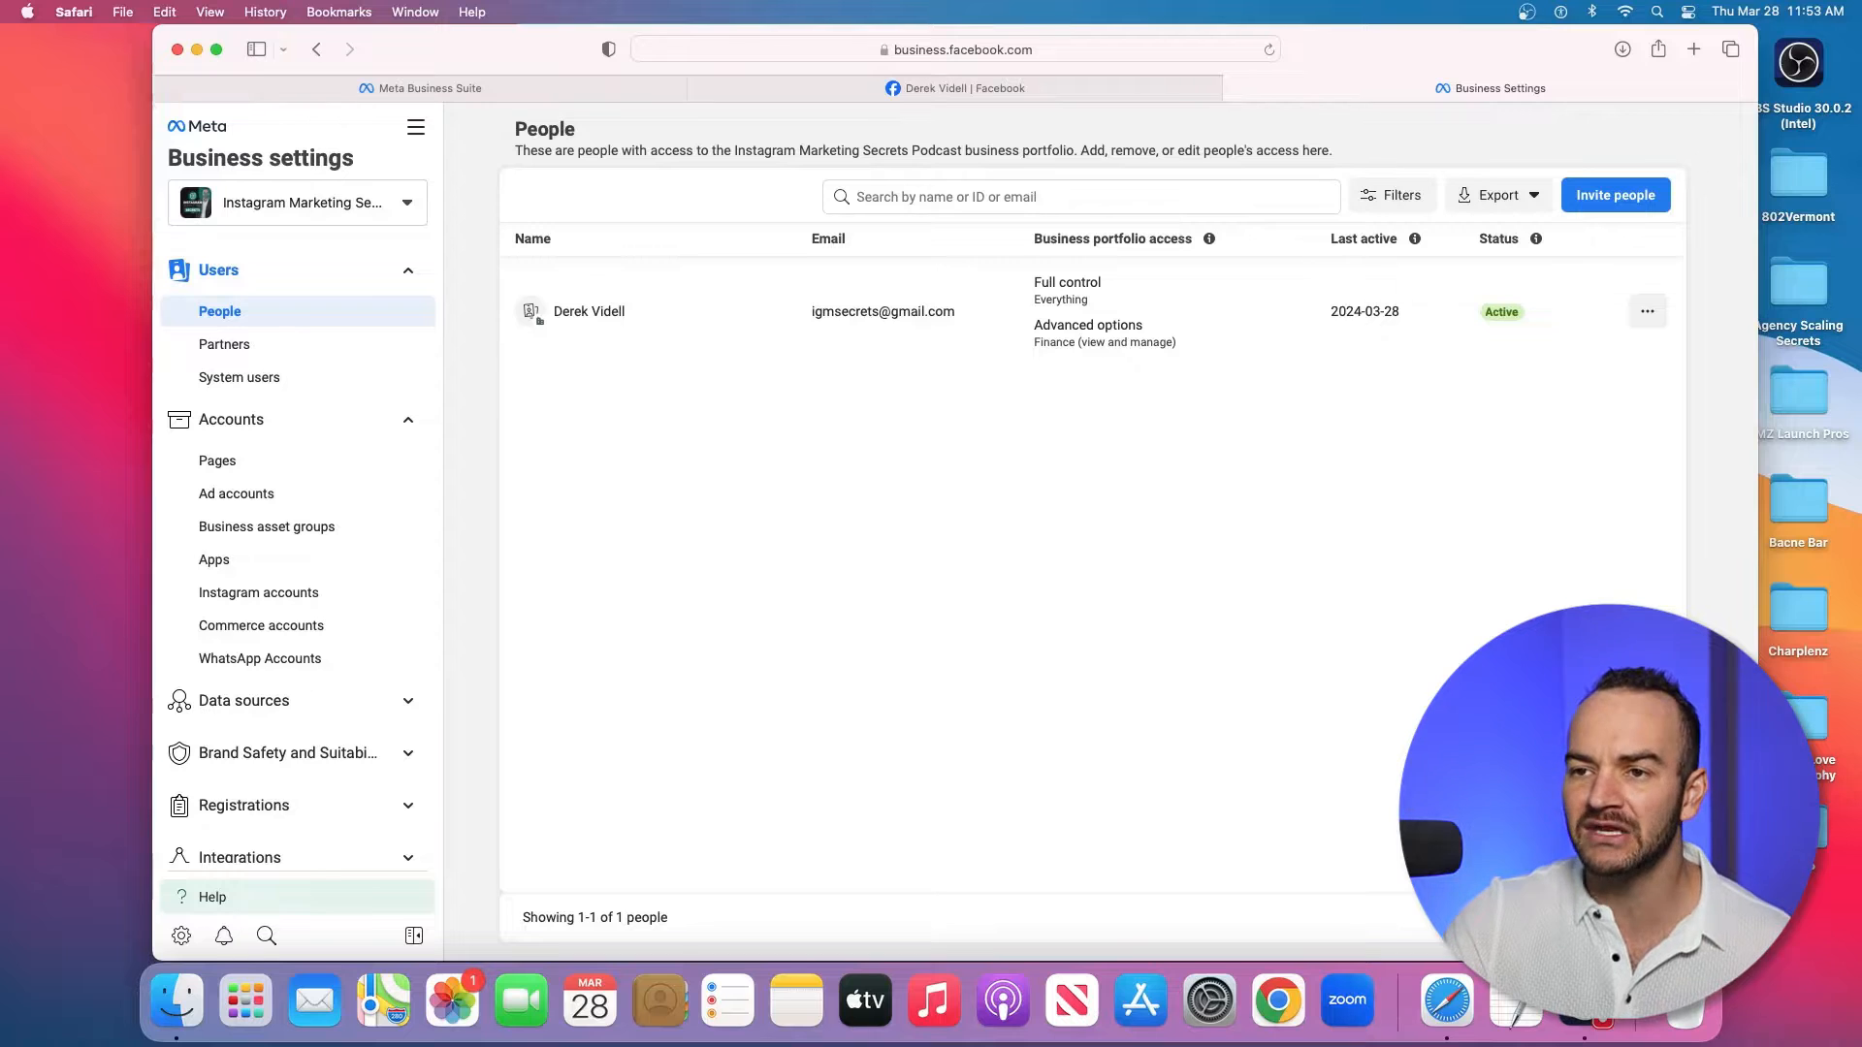
click(298, 202)
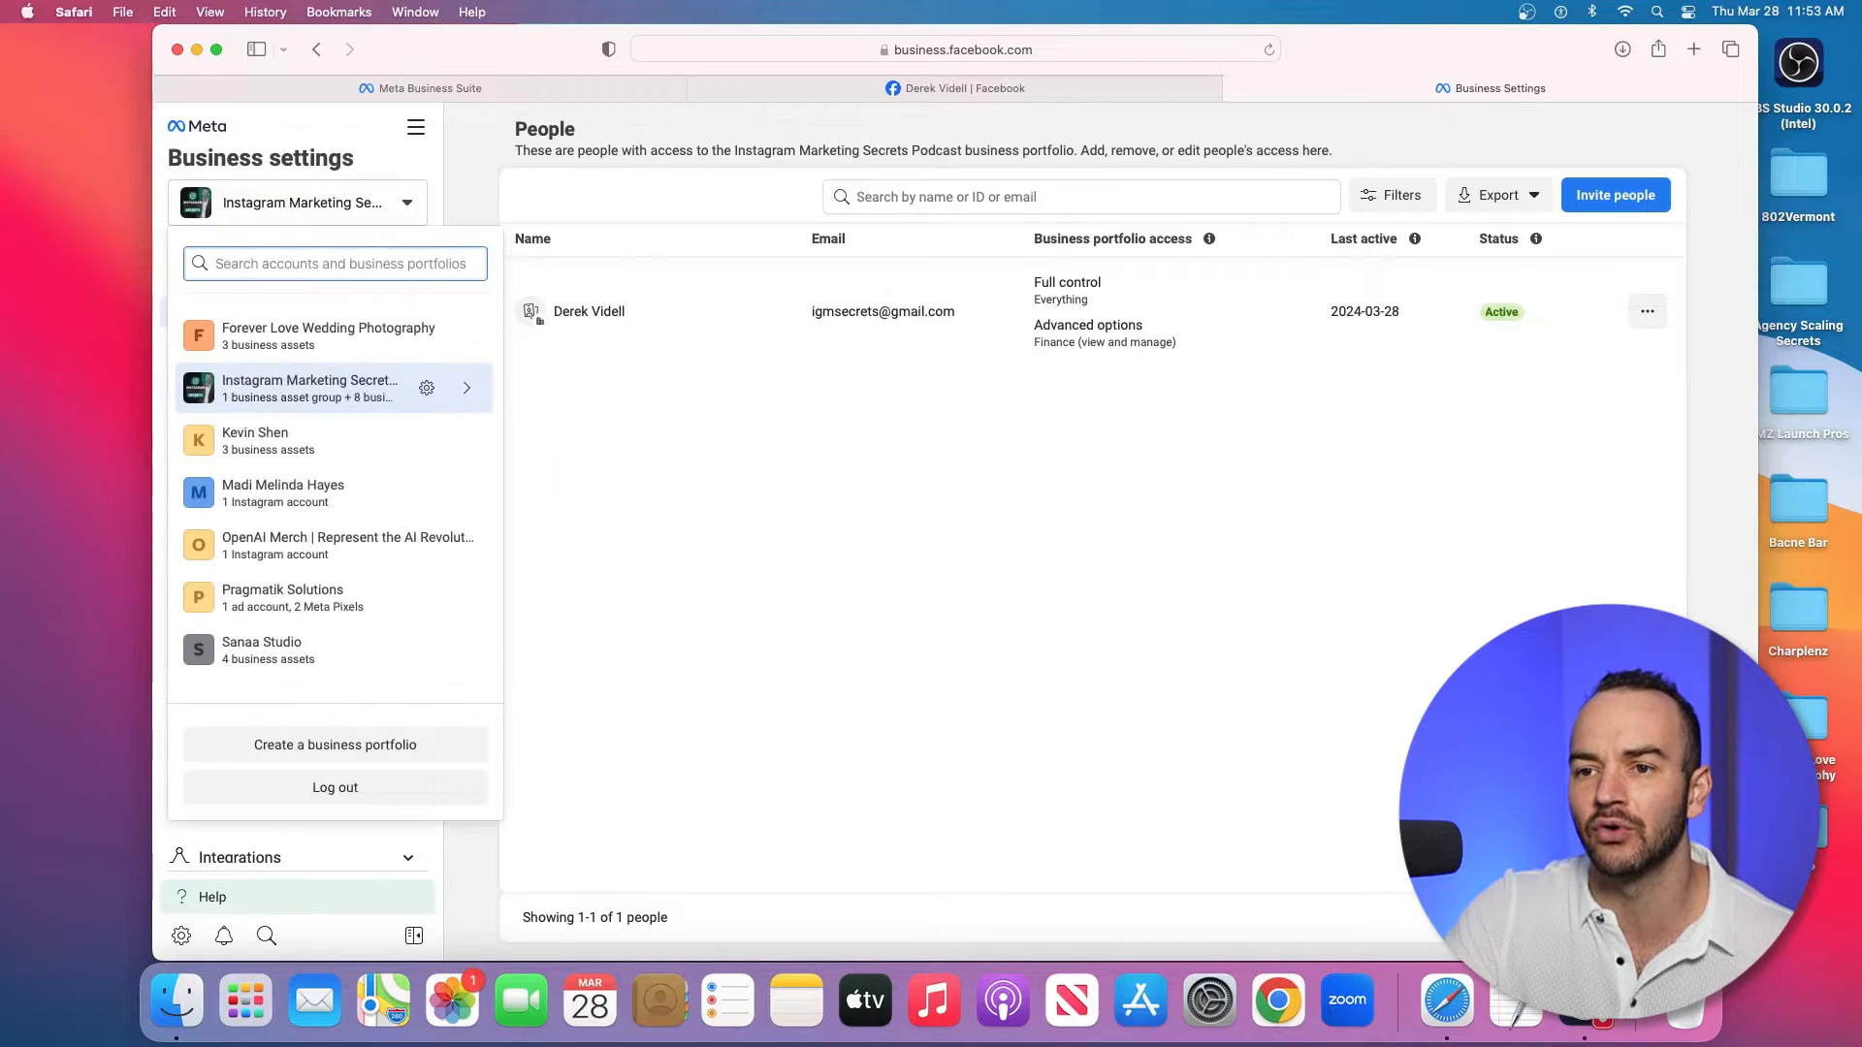
click(298, 201)
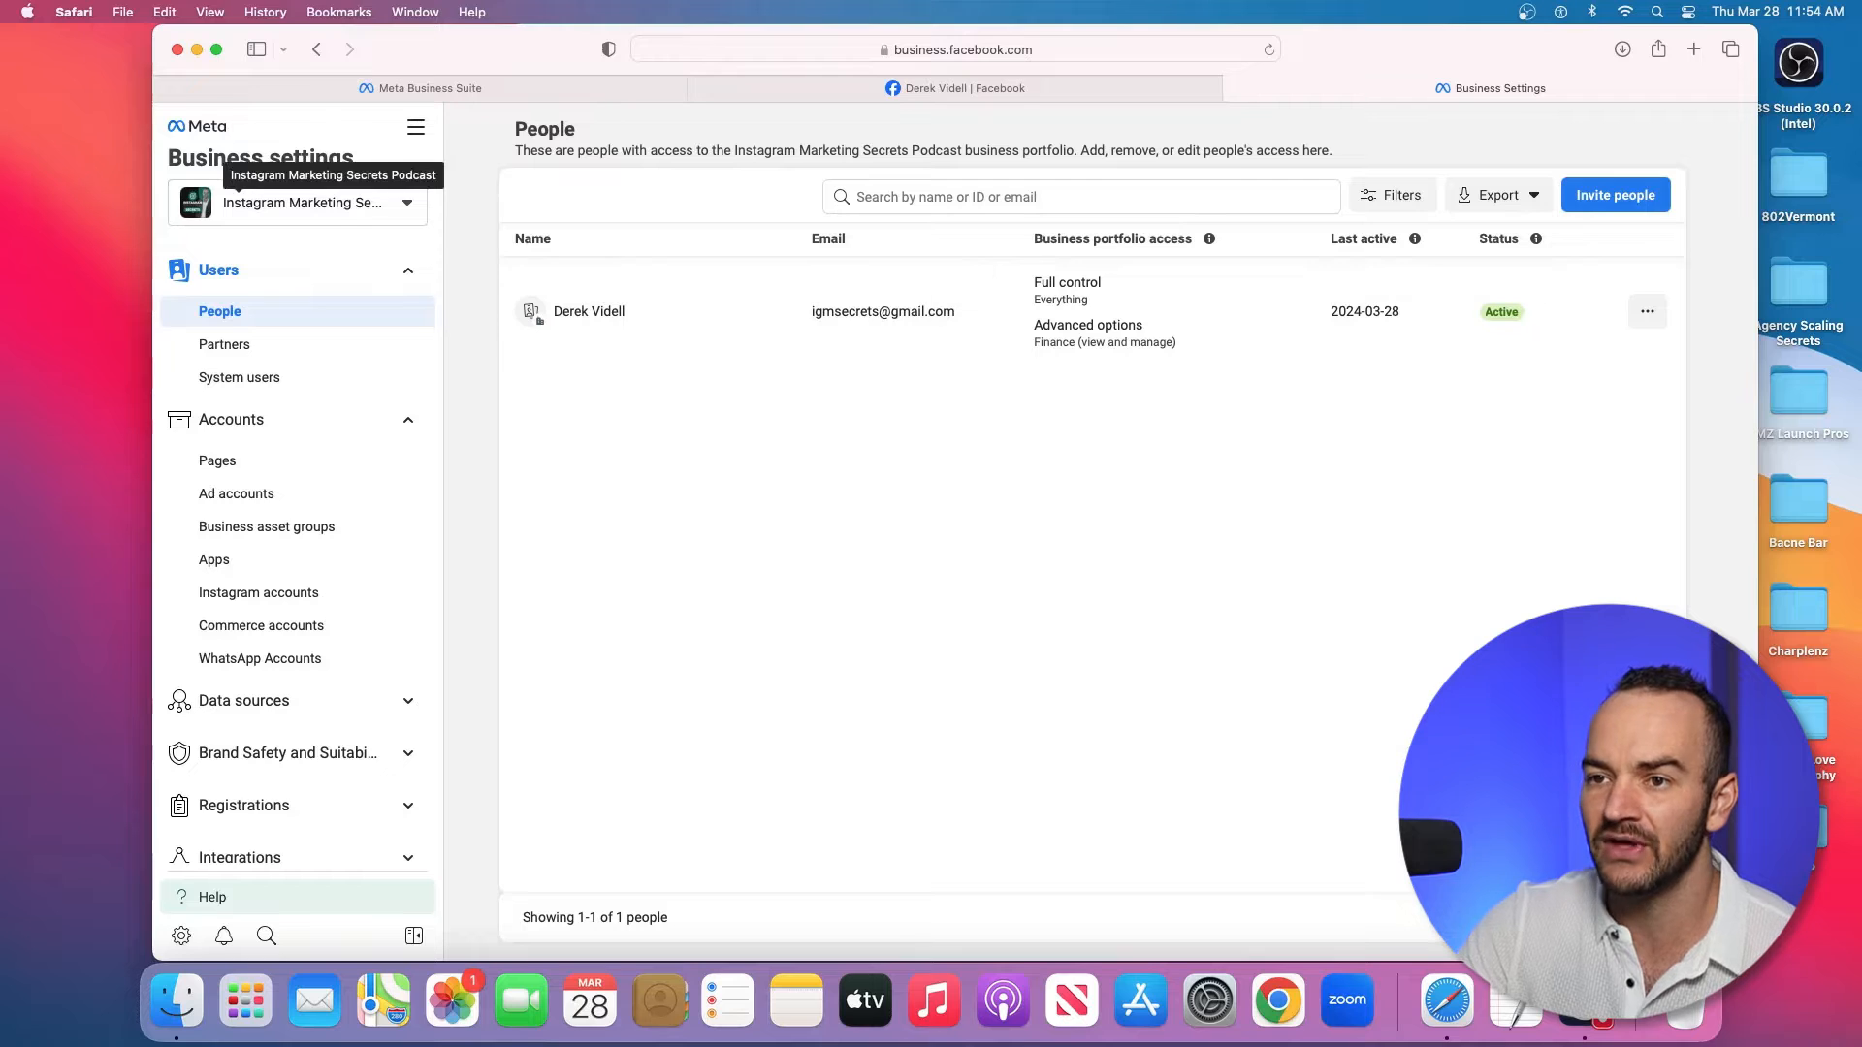
click(302, 202)
scroll(330, 338, down, 4)
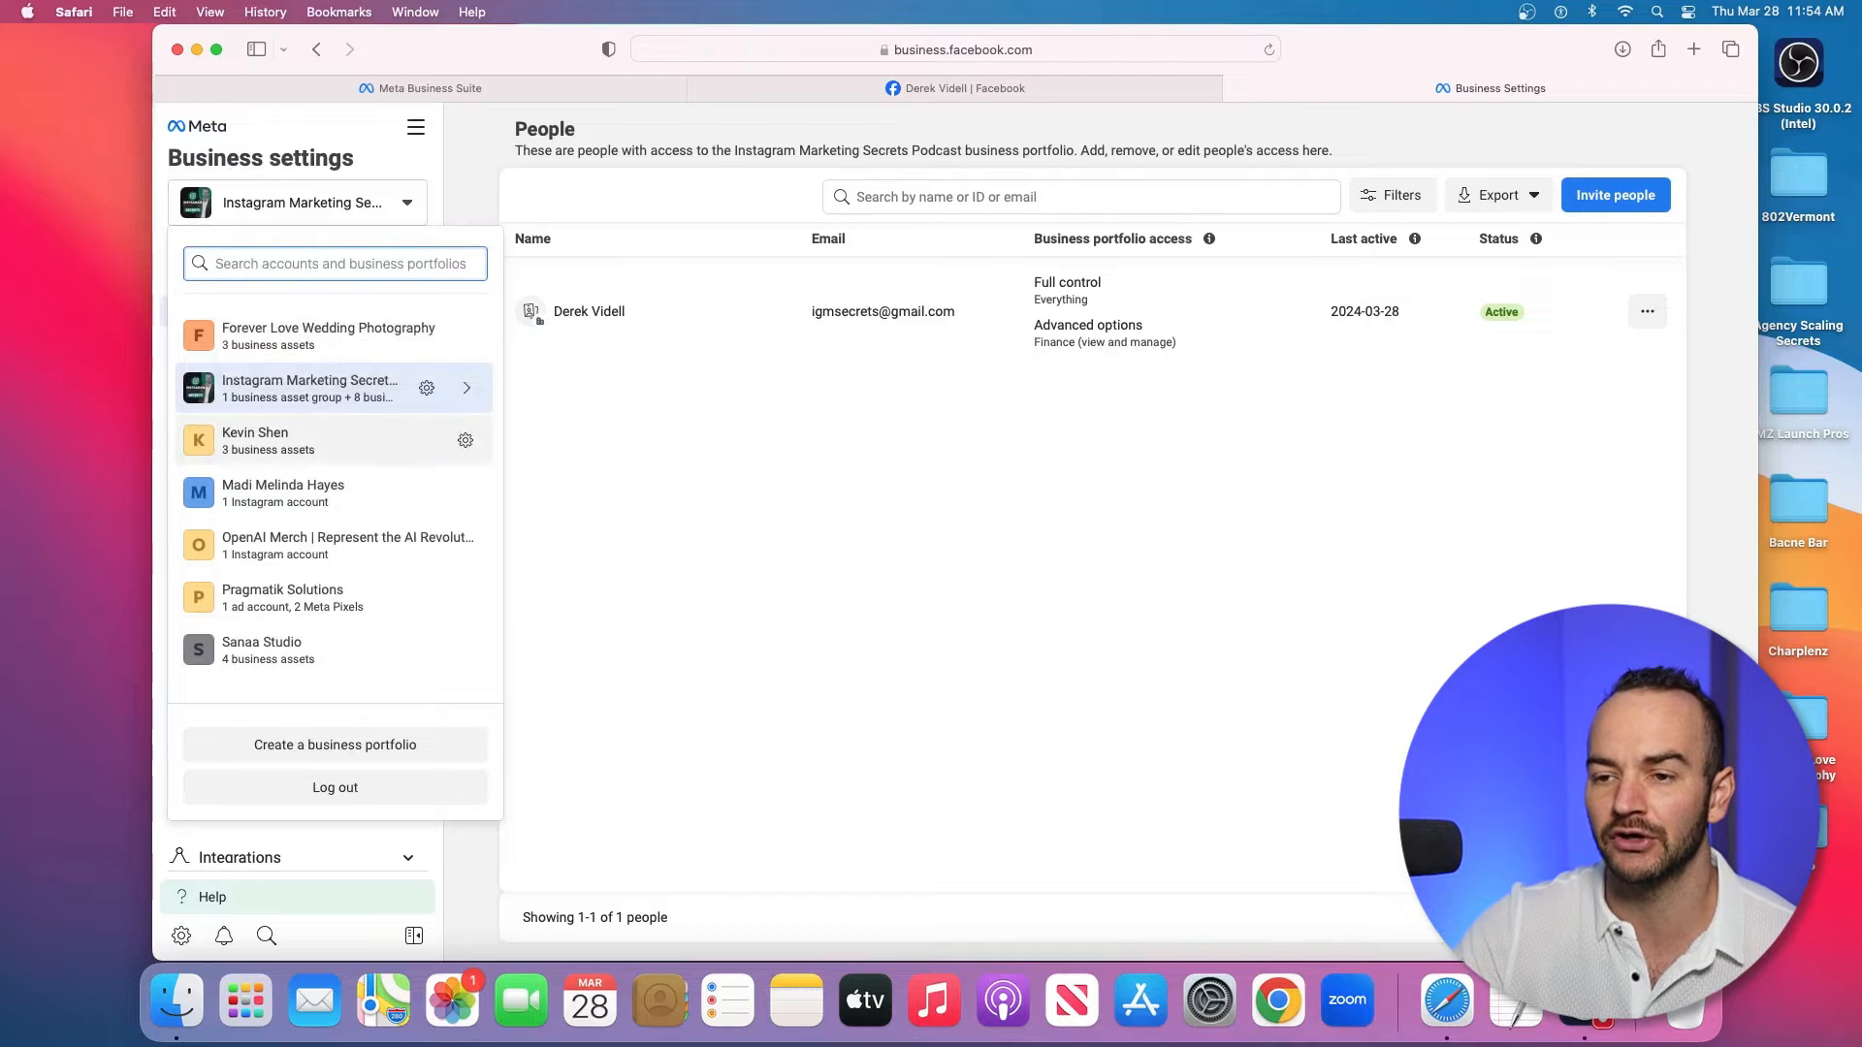
scroll(329, 543, down, 2)
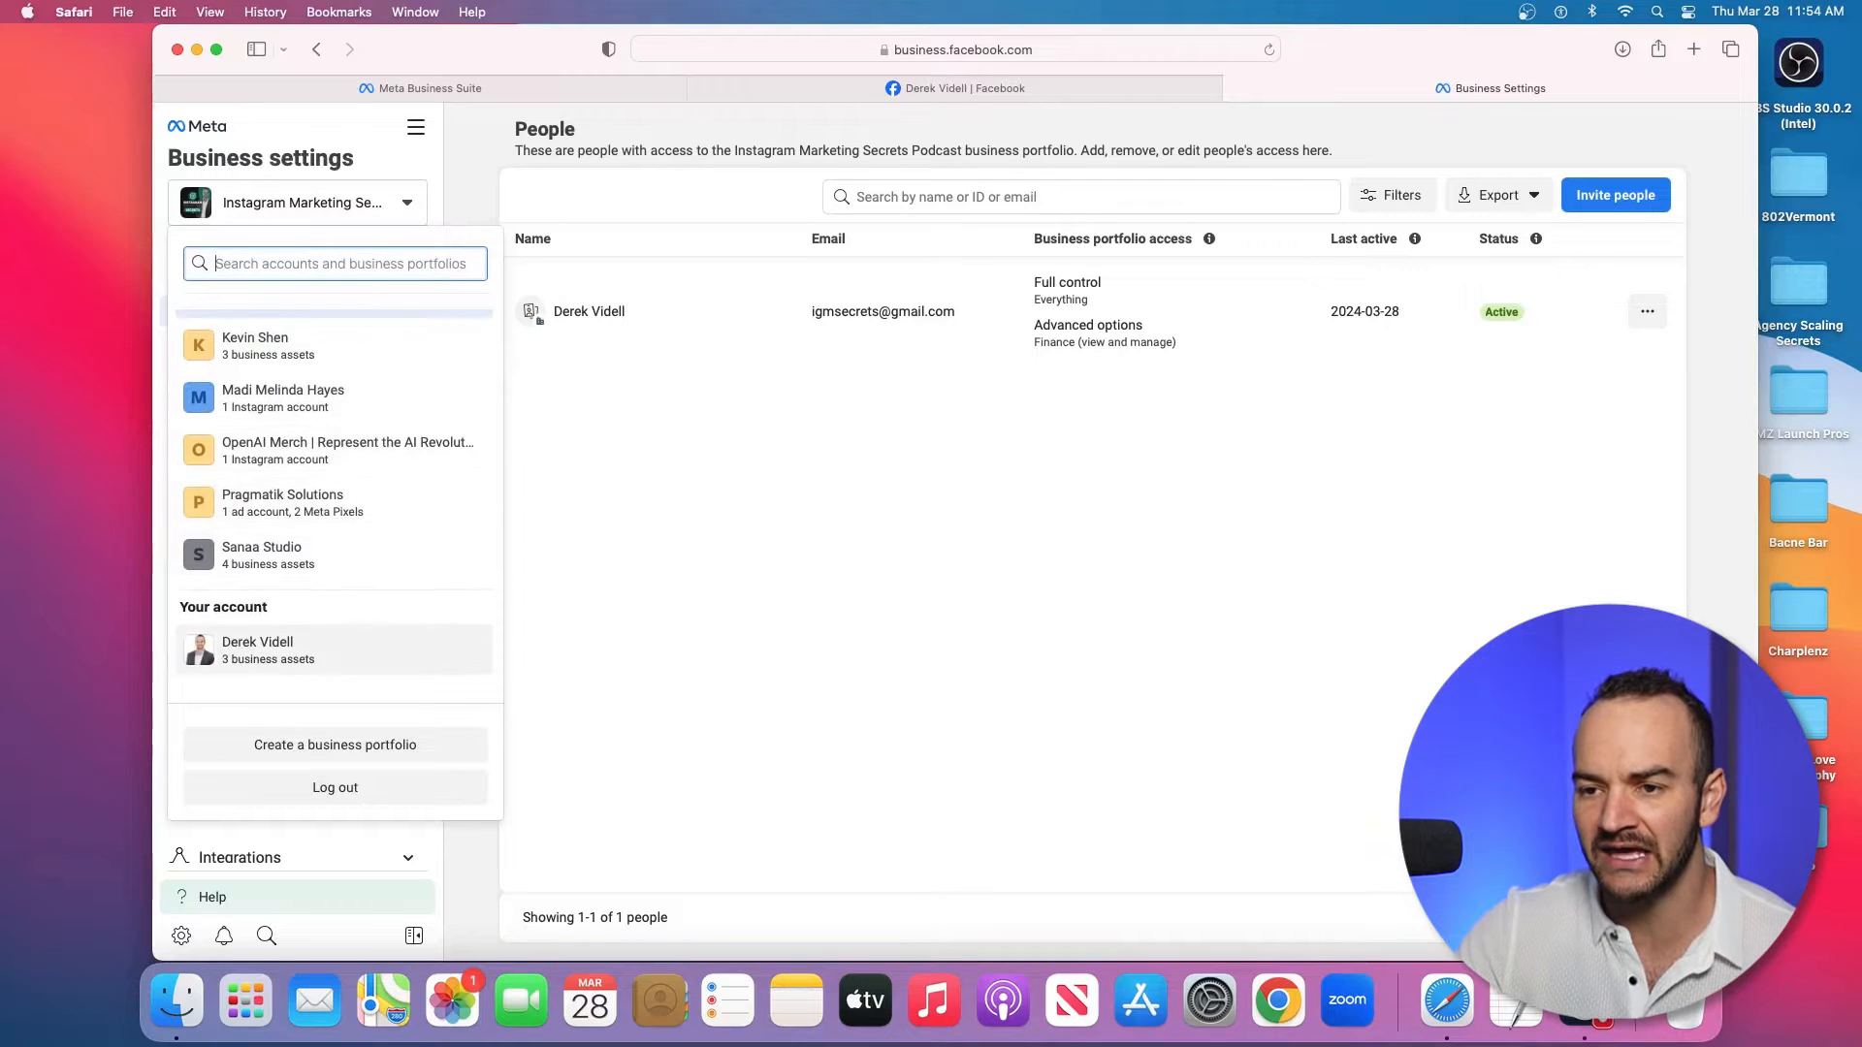
scroll(335, 485, up, 4)
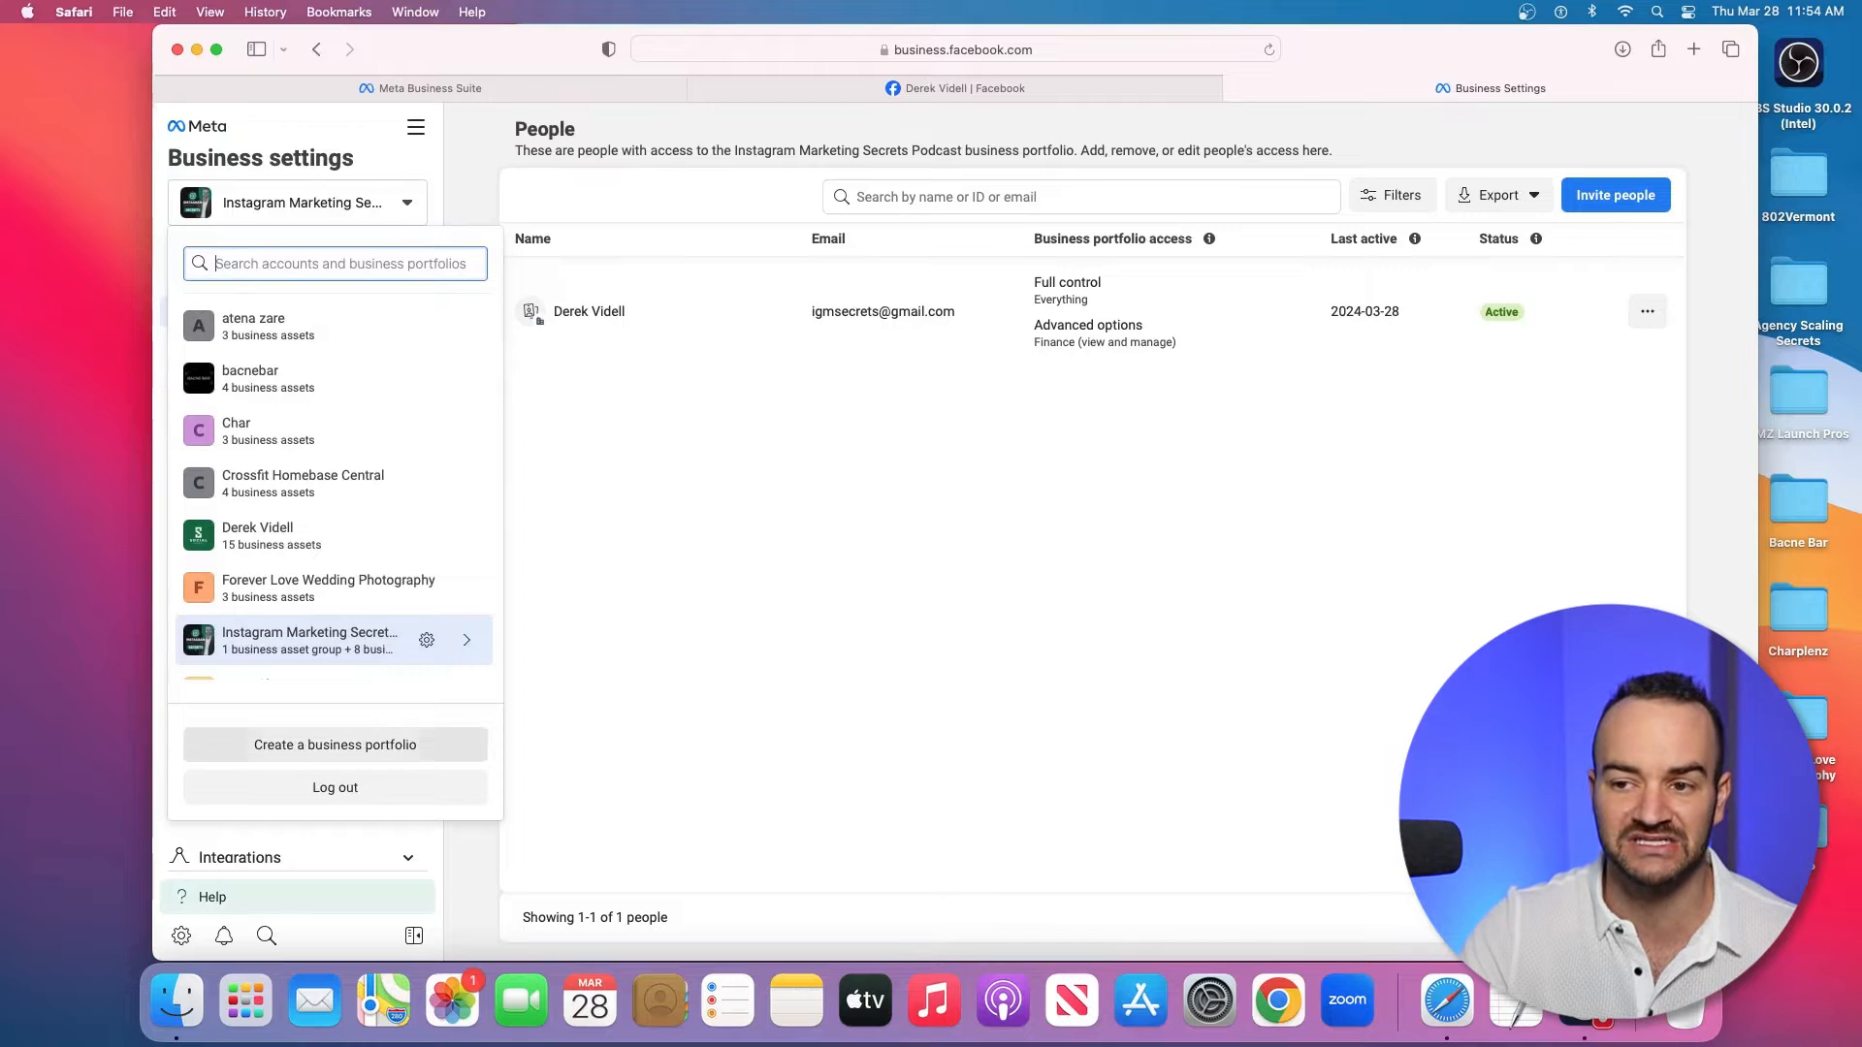
key(Escape)
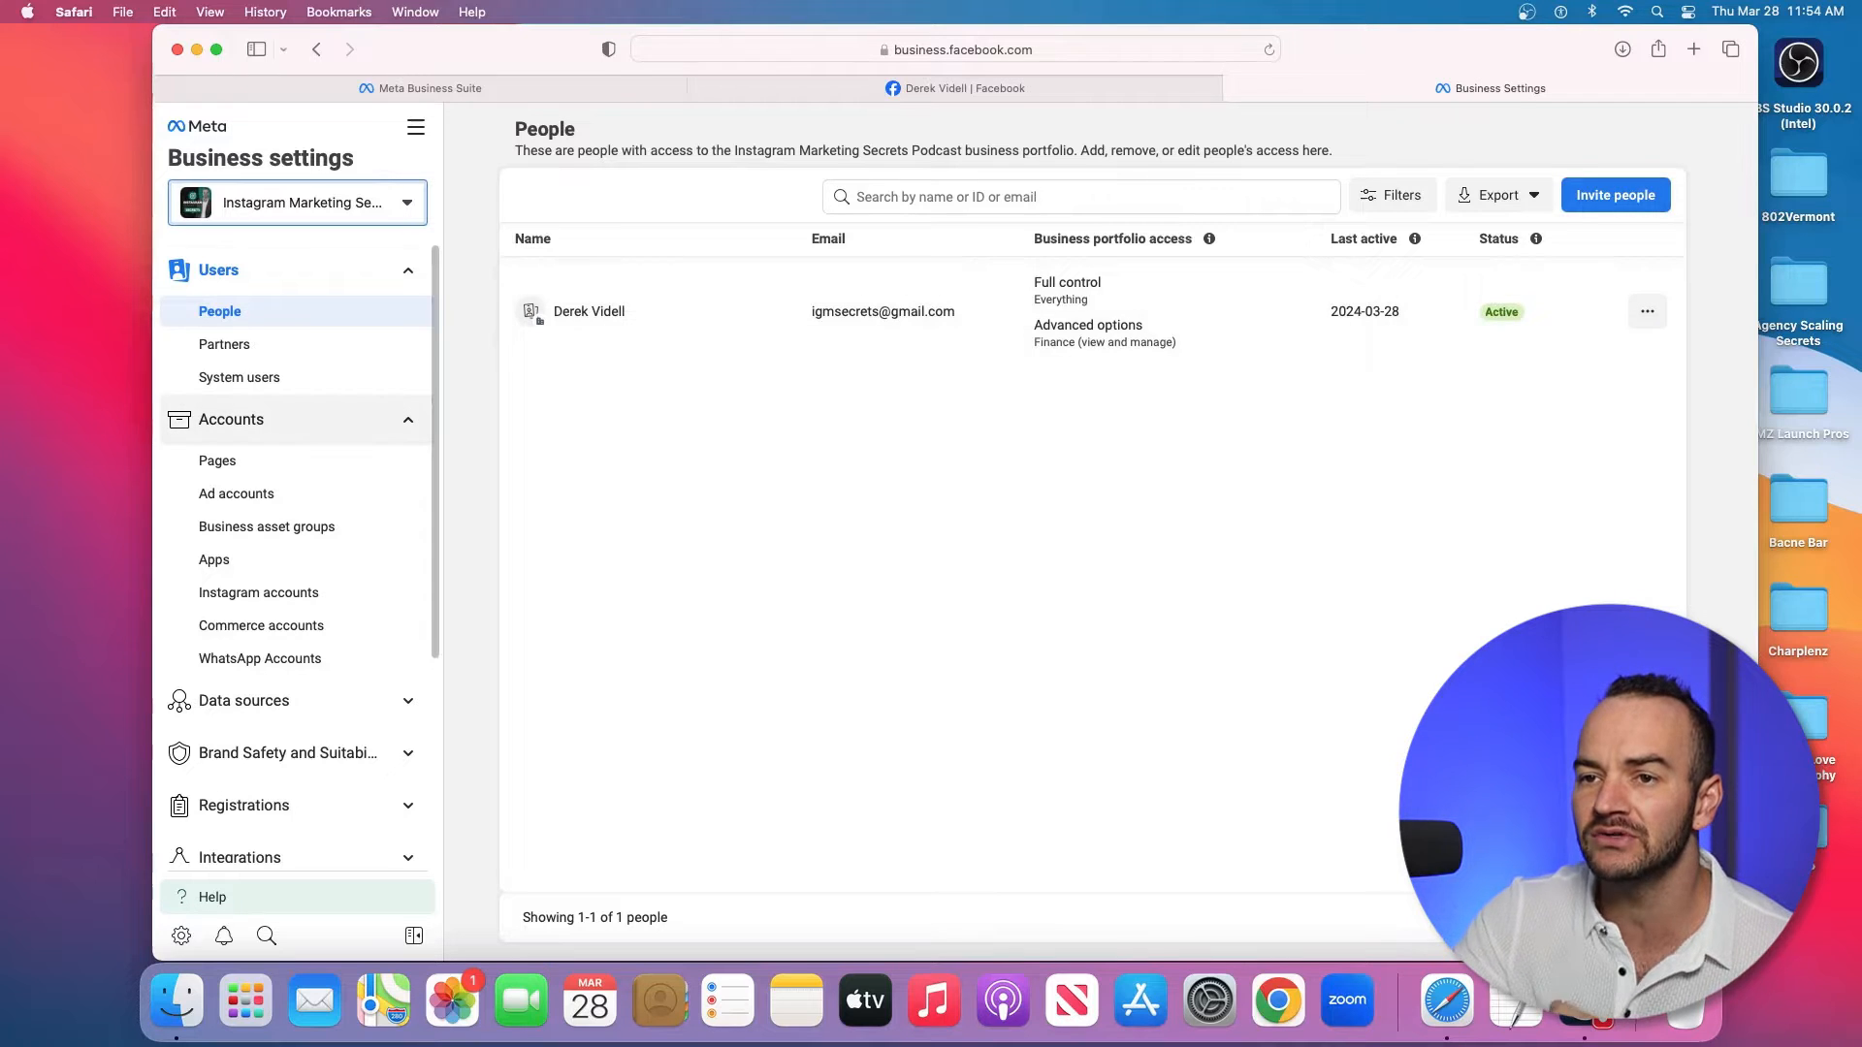
Step: Open the Atlantis Aquatics Page among the business accounts' Pages and choose the account owner as the person to assign
click(218, 461)
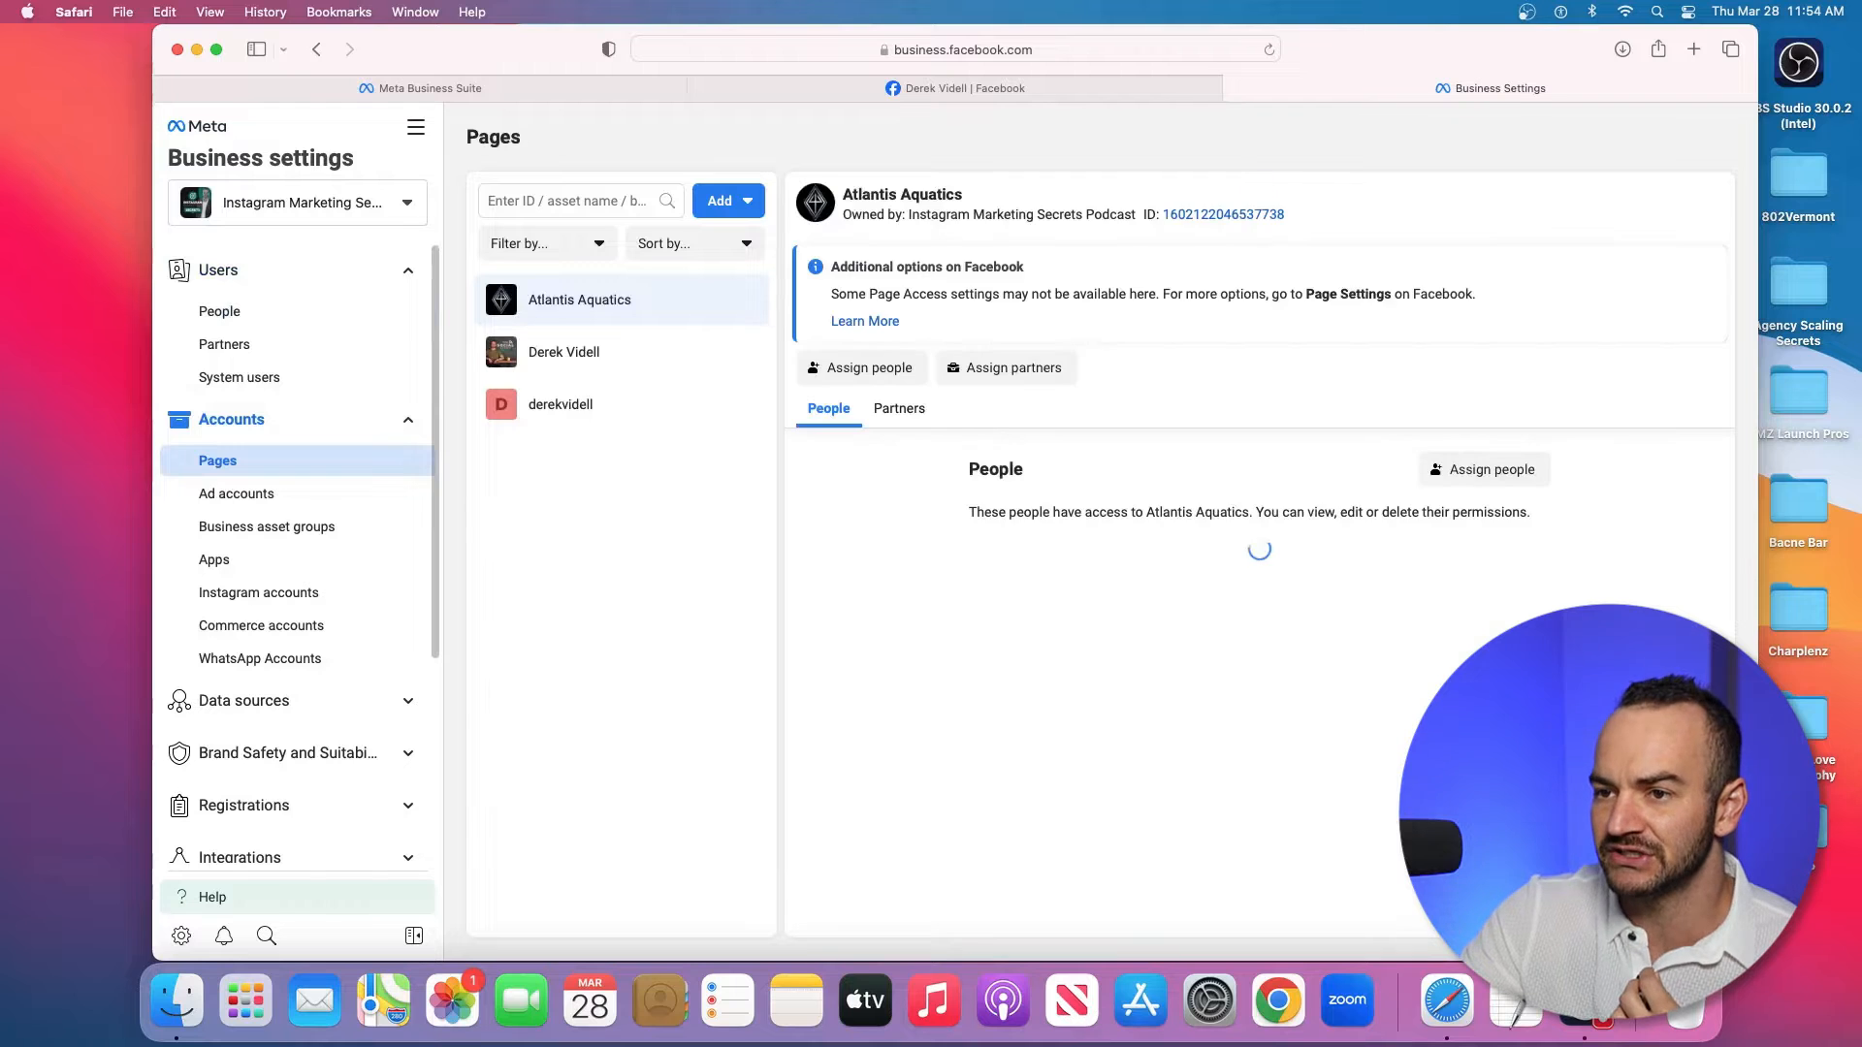
click(565, 352)
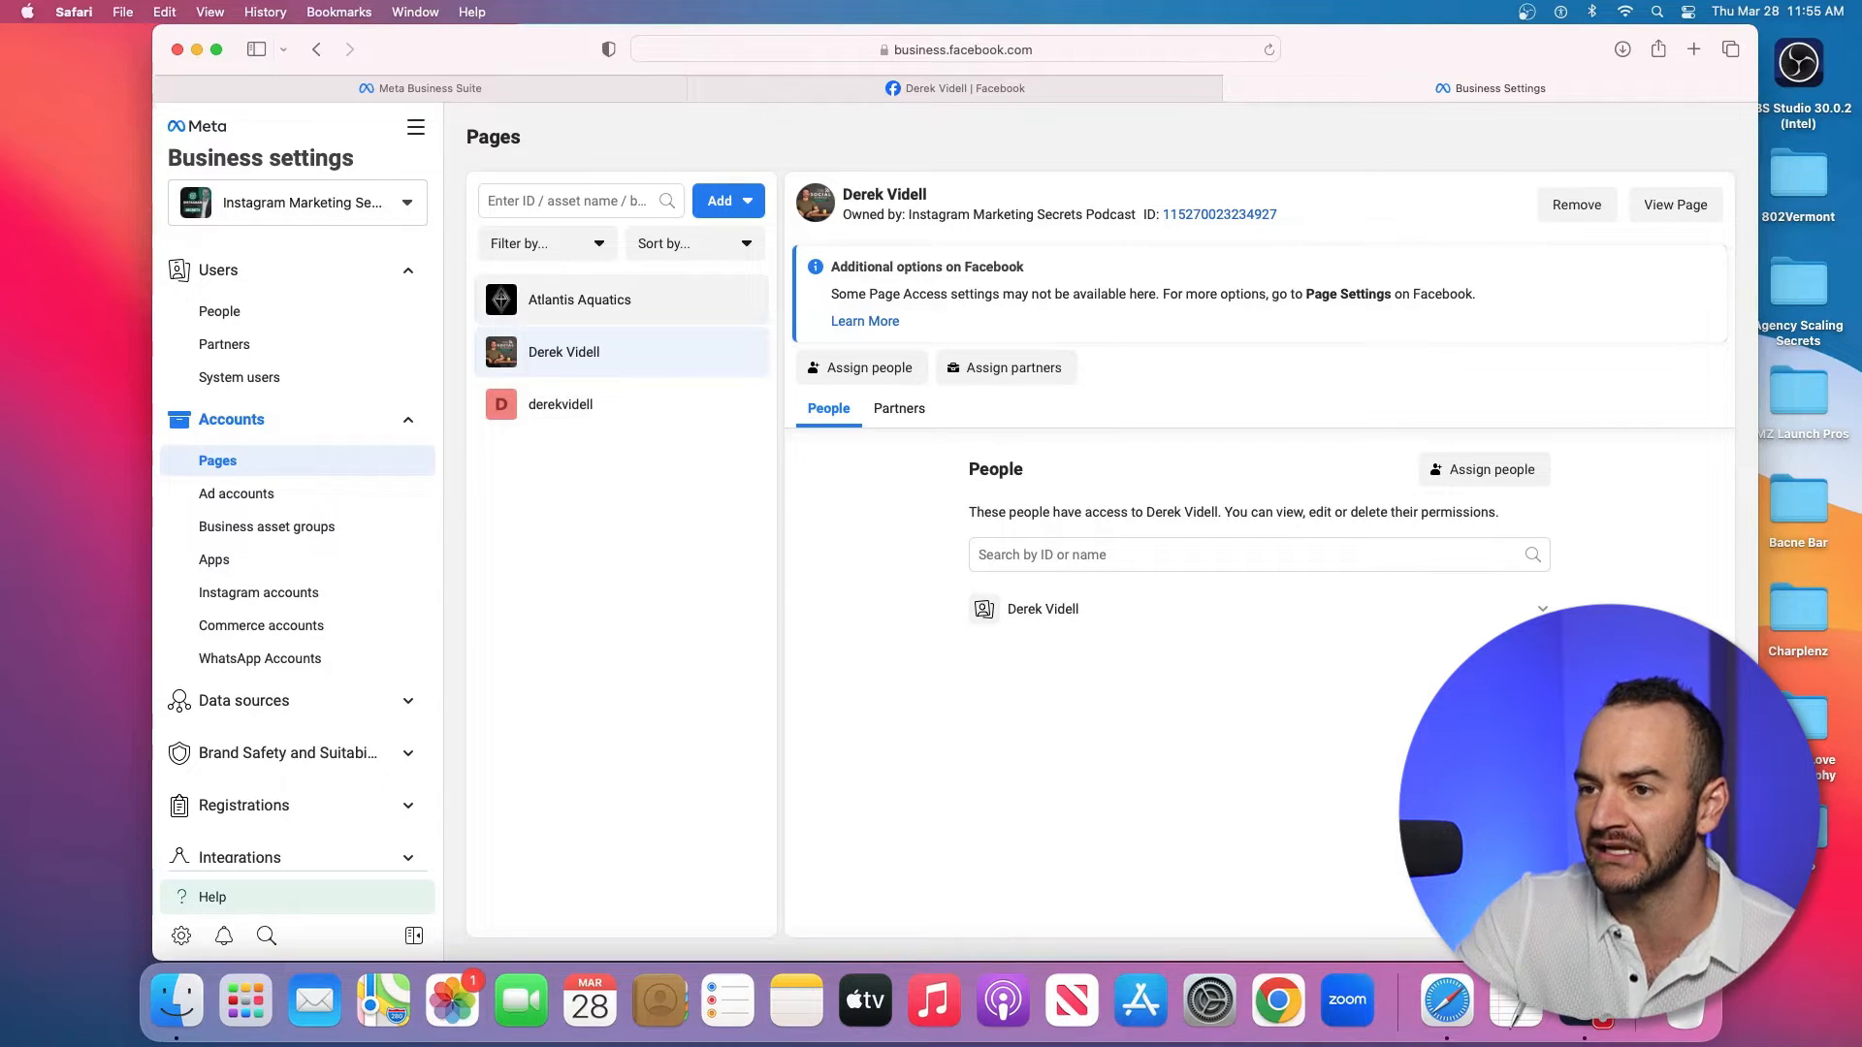
click(580, 300)
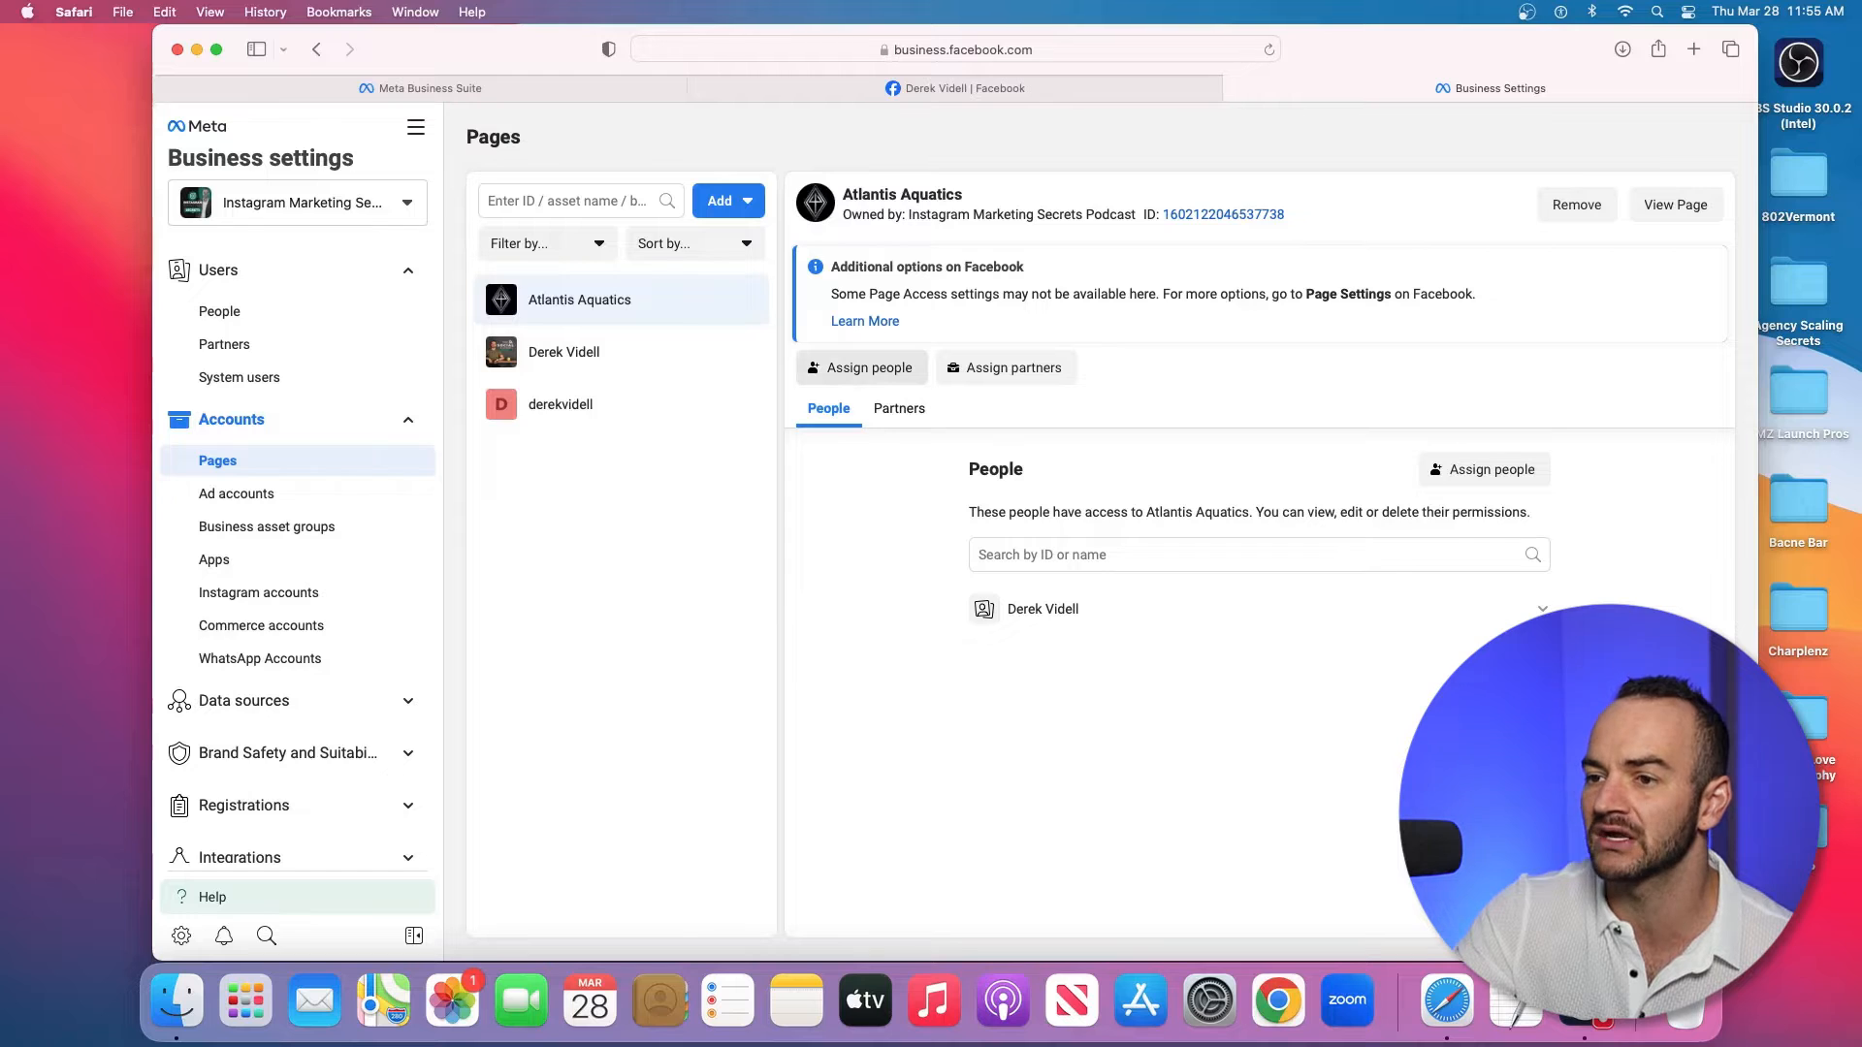
click(863, 369)
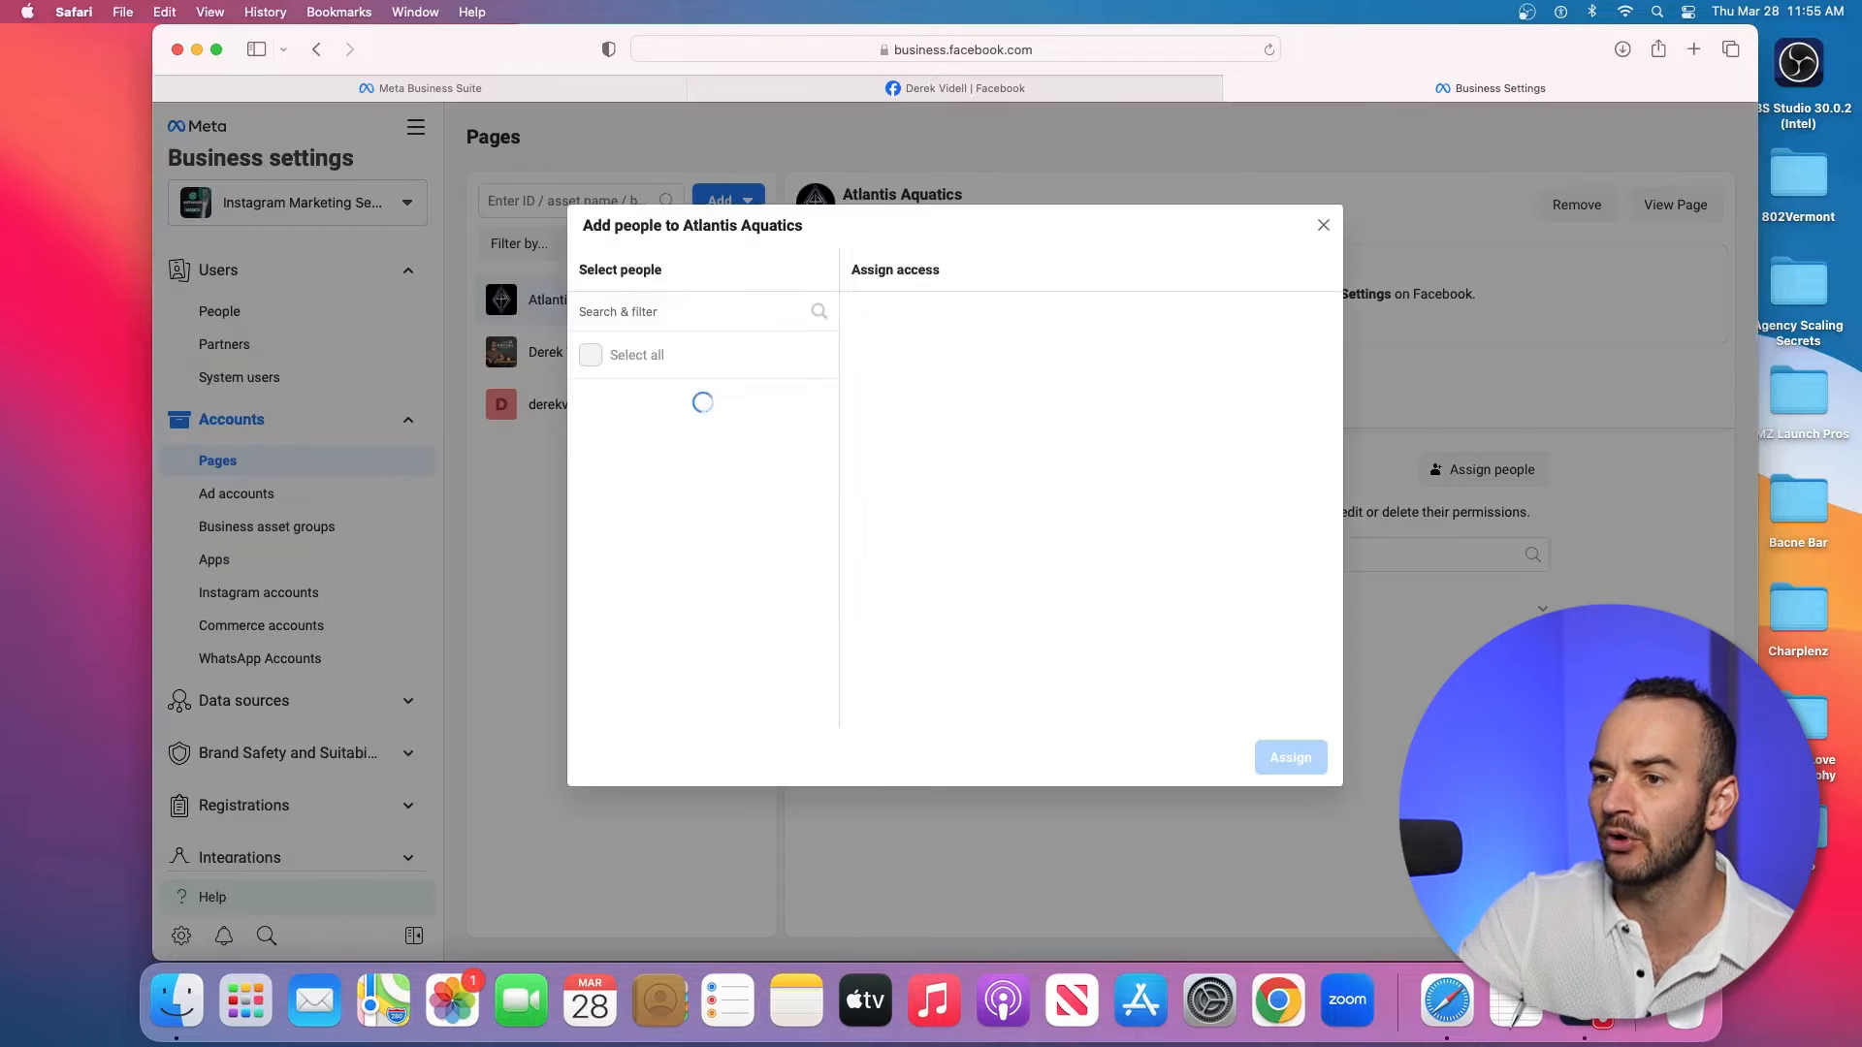
click(591, 457)
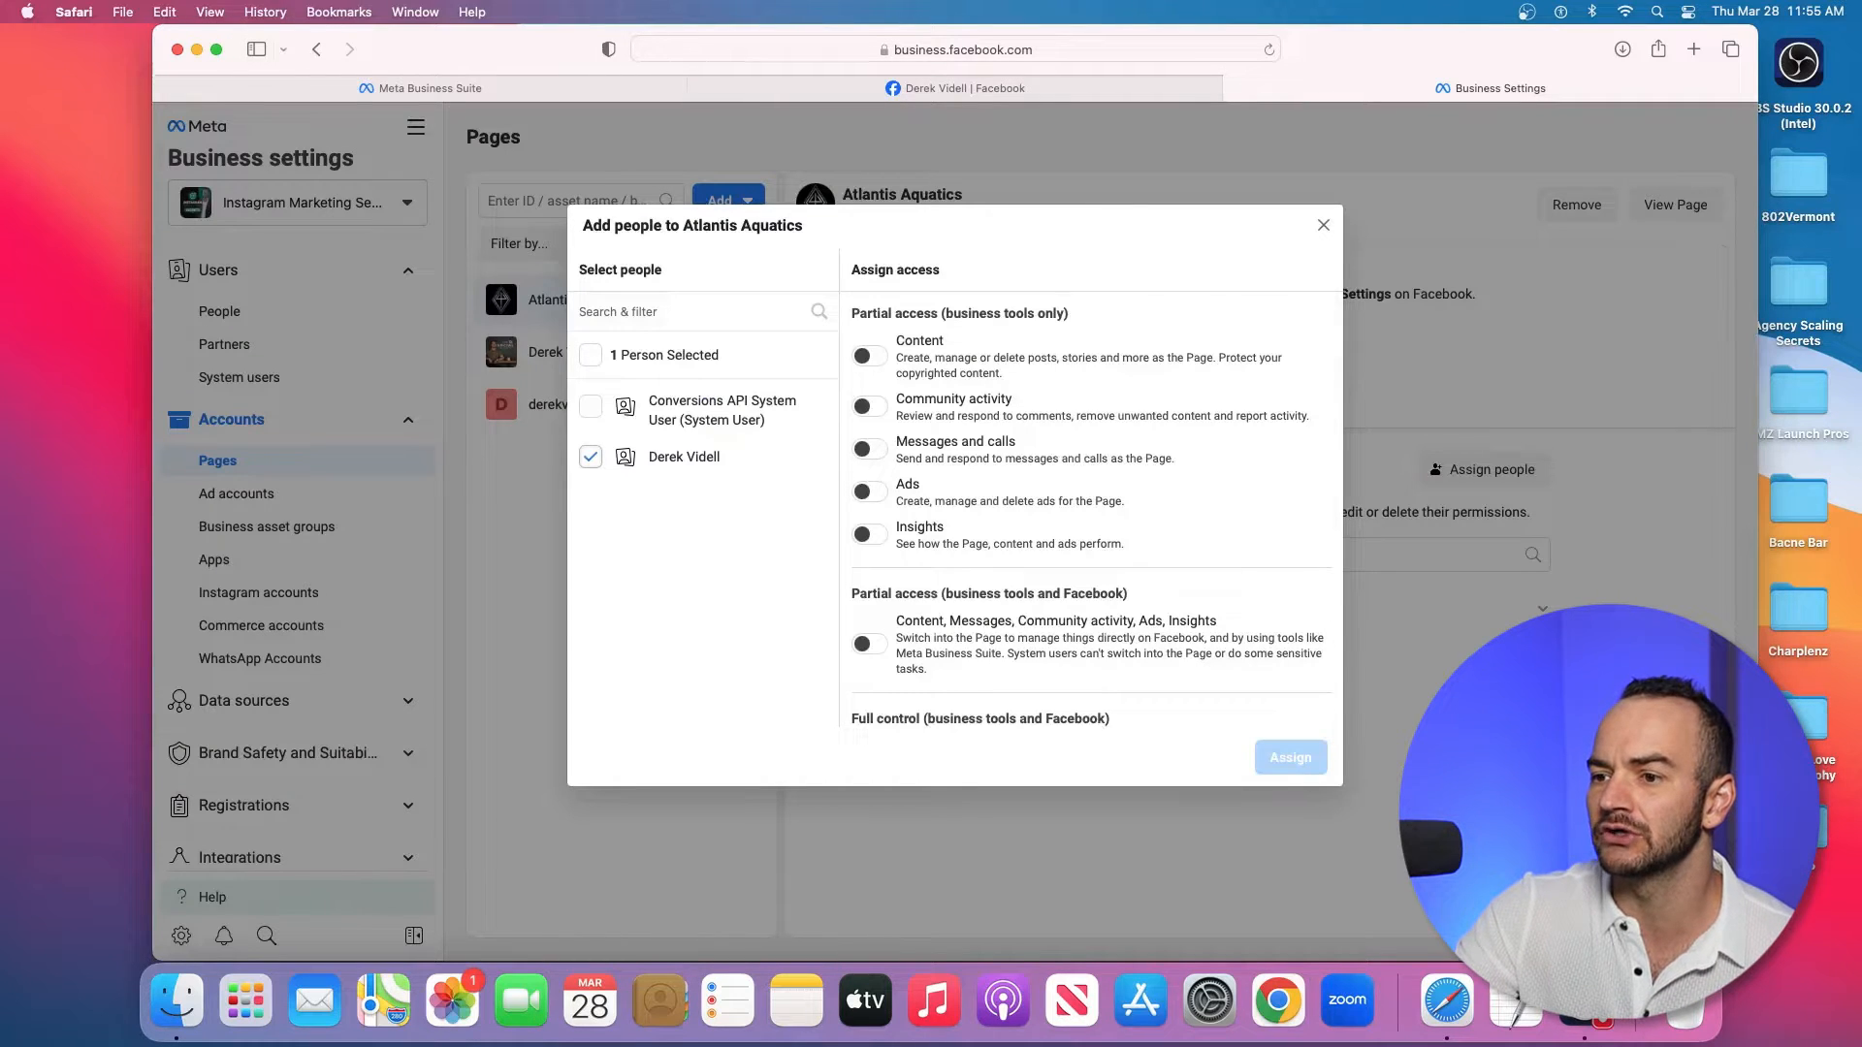
Step: Try full control (Everything) and Content-only access for the selected person, reviewing the included permissions and clearing both options
scroll(1086, 504, down, 3)
click(870, 675)
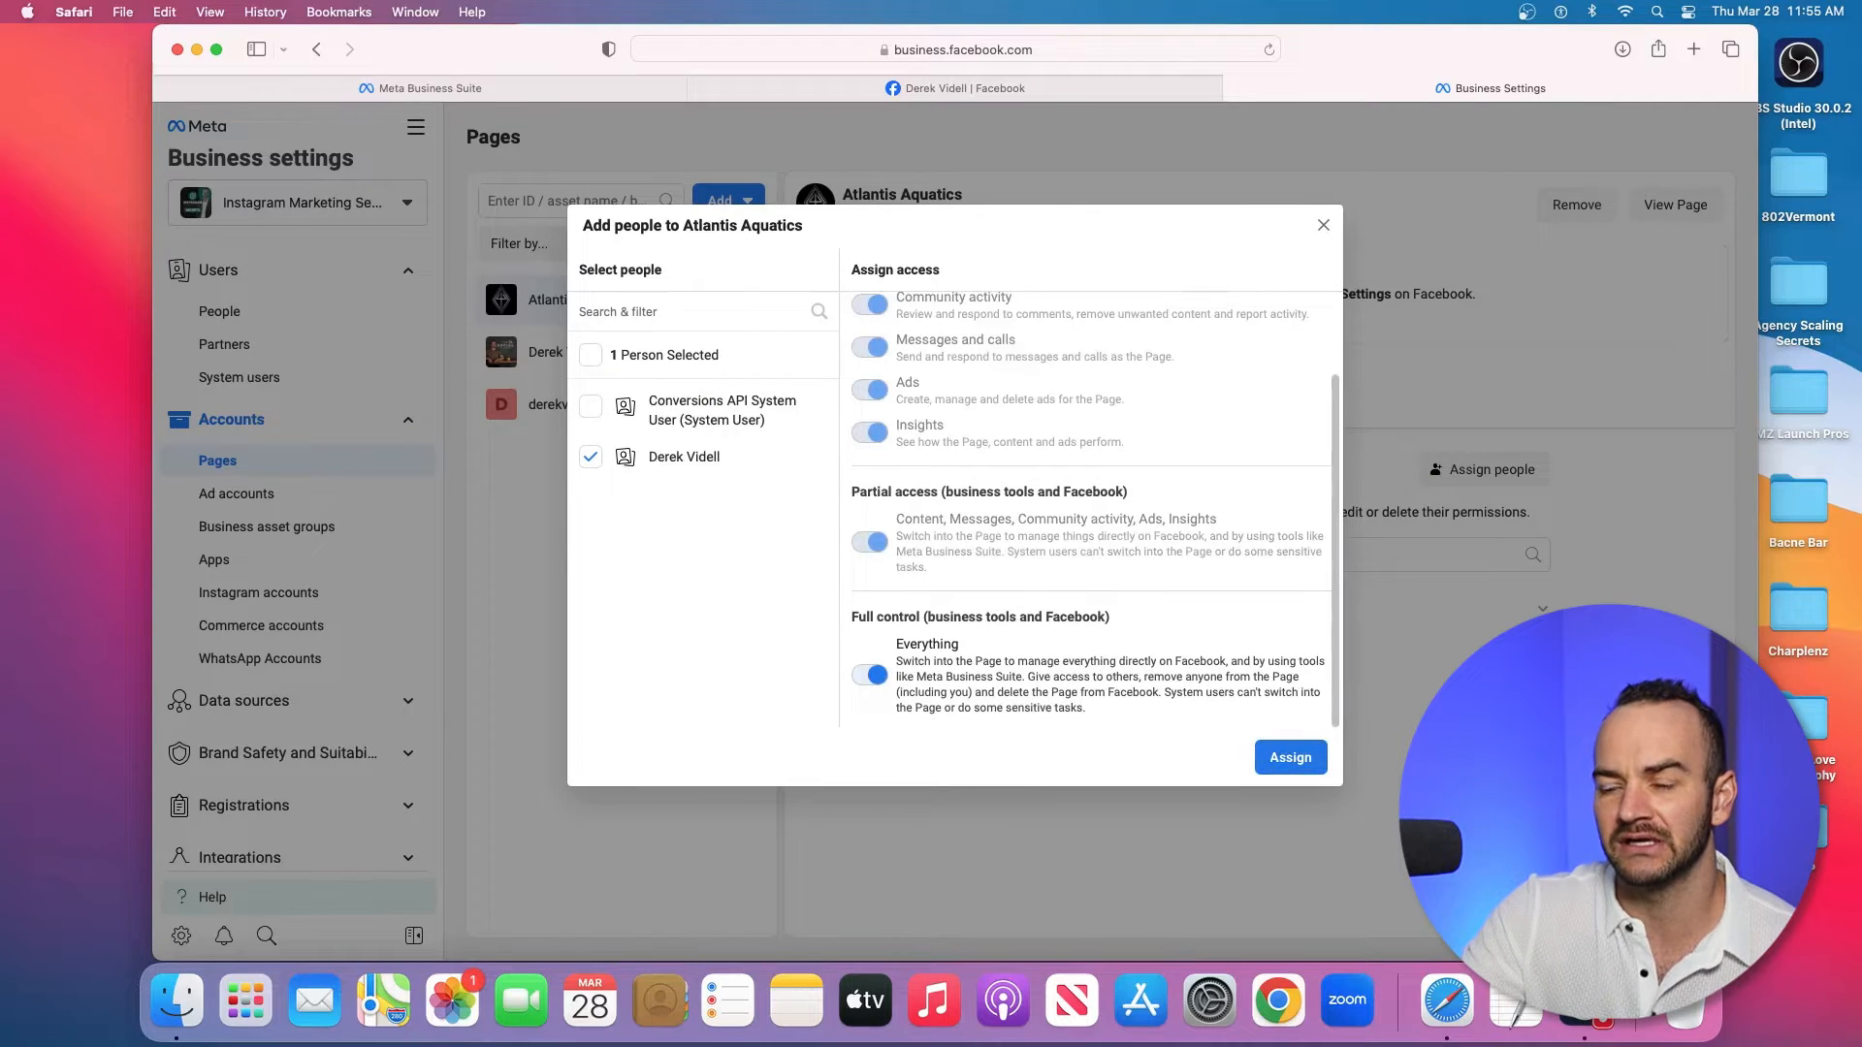
scroll(1091, 510, up, 2)
scroll(1091, 509, down, 2)
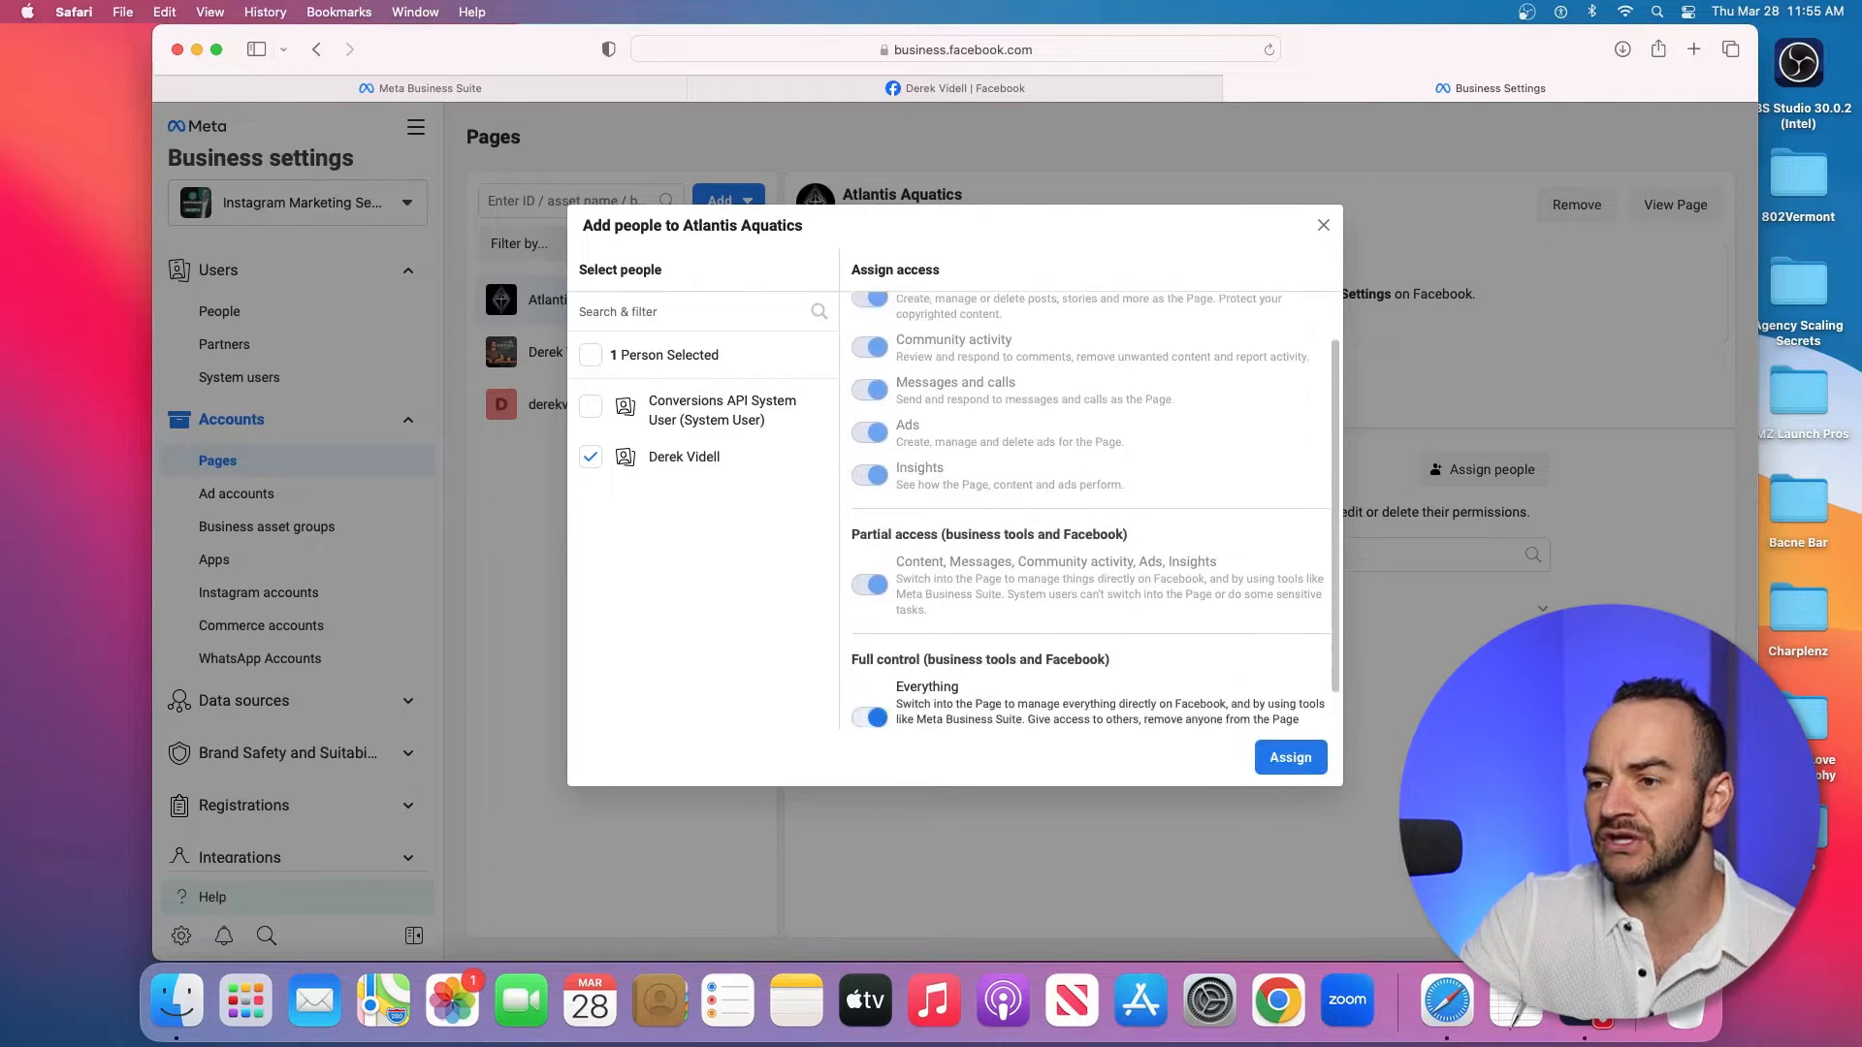
scroll(1091, 509, up, 2)
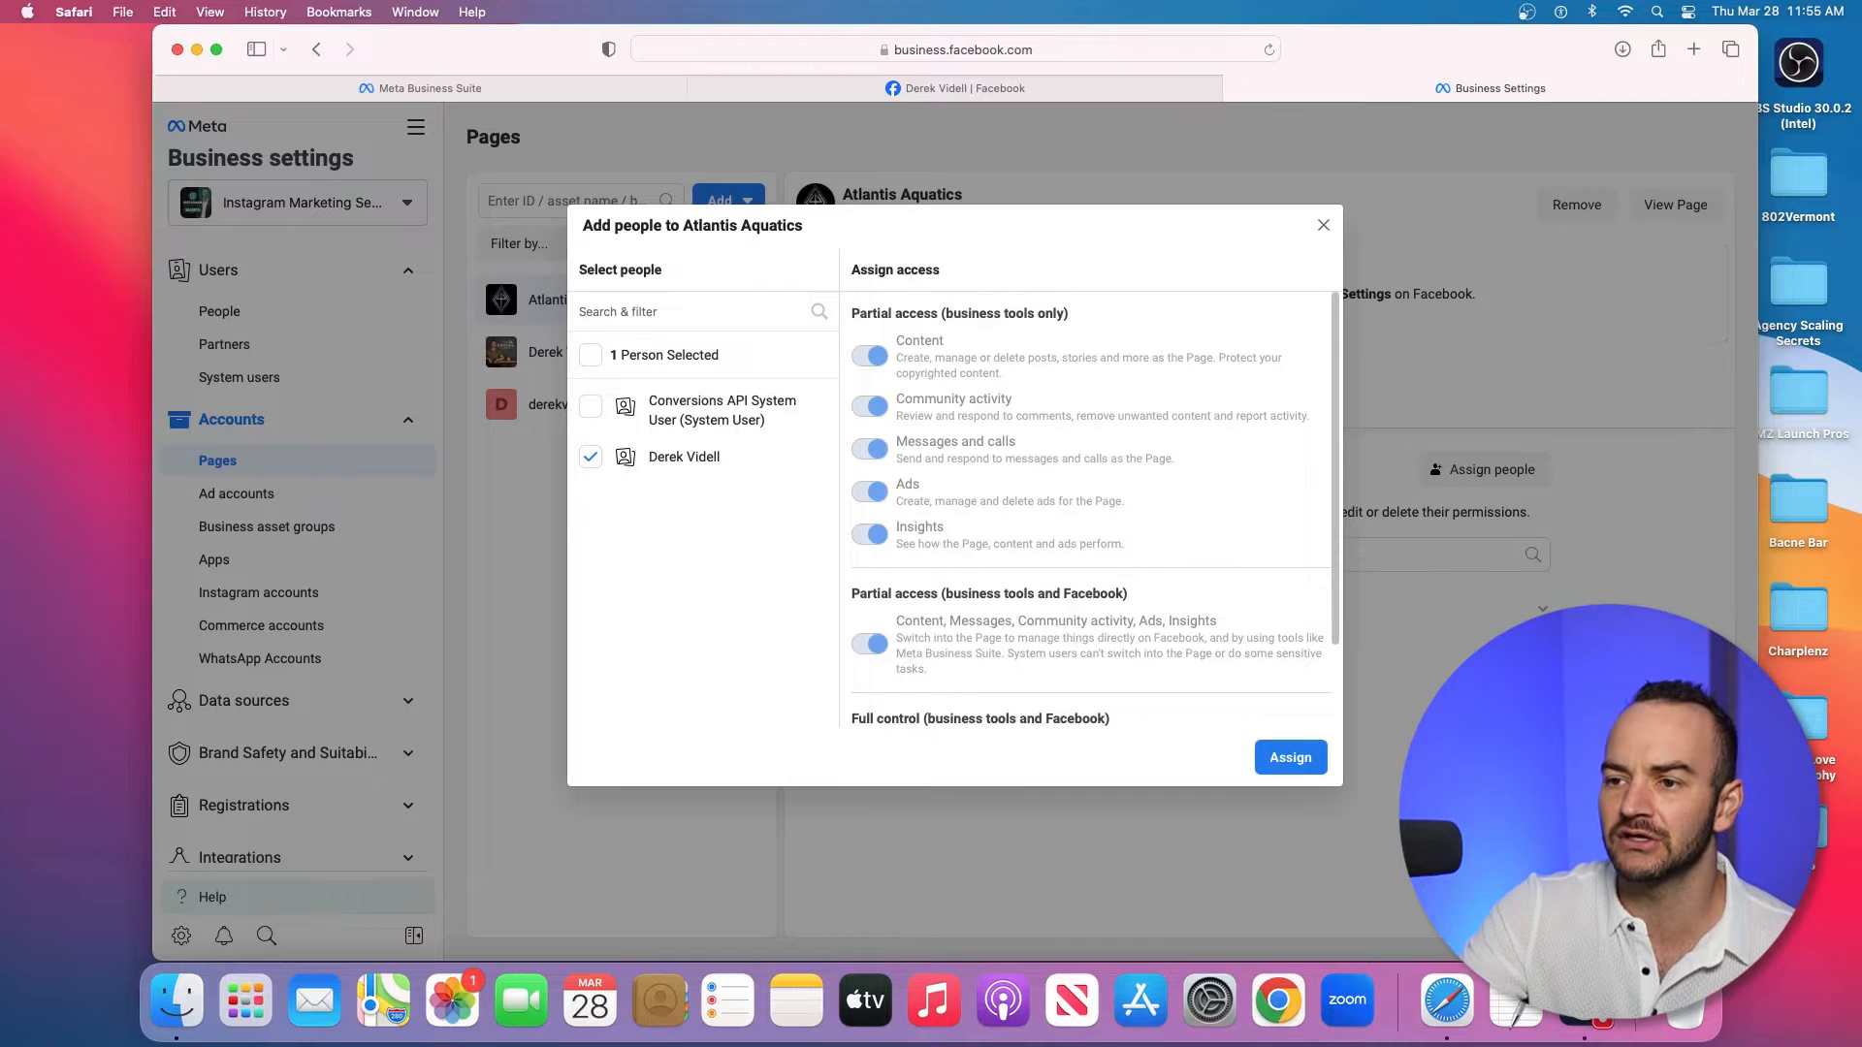
scroll(1091, 510, down, 2)
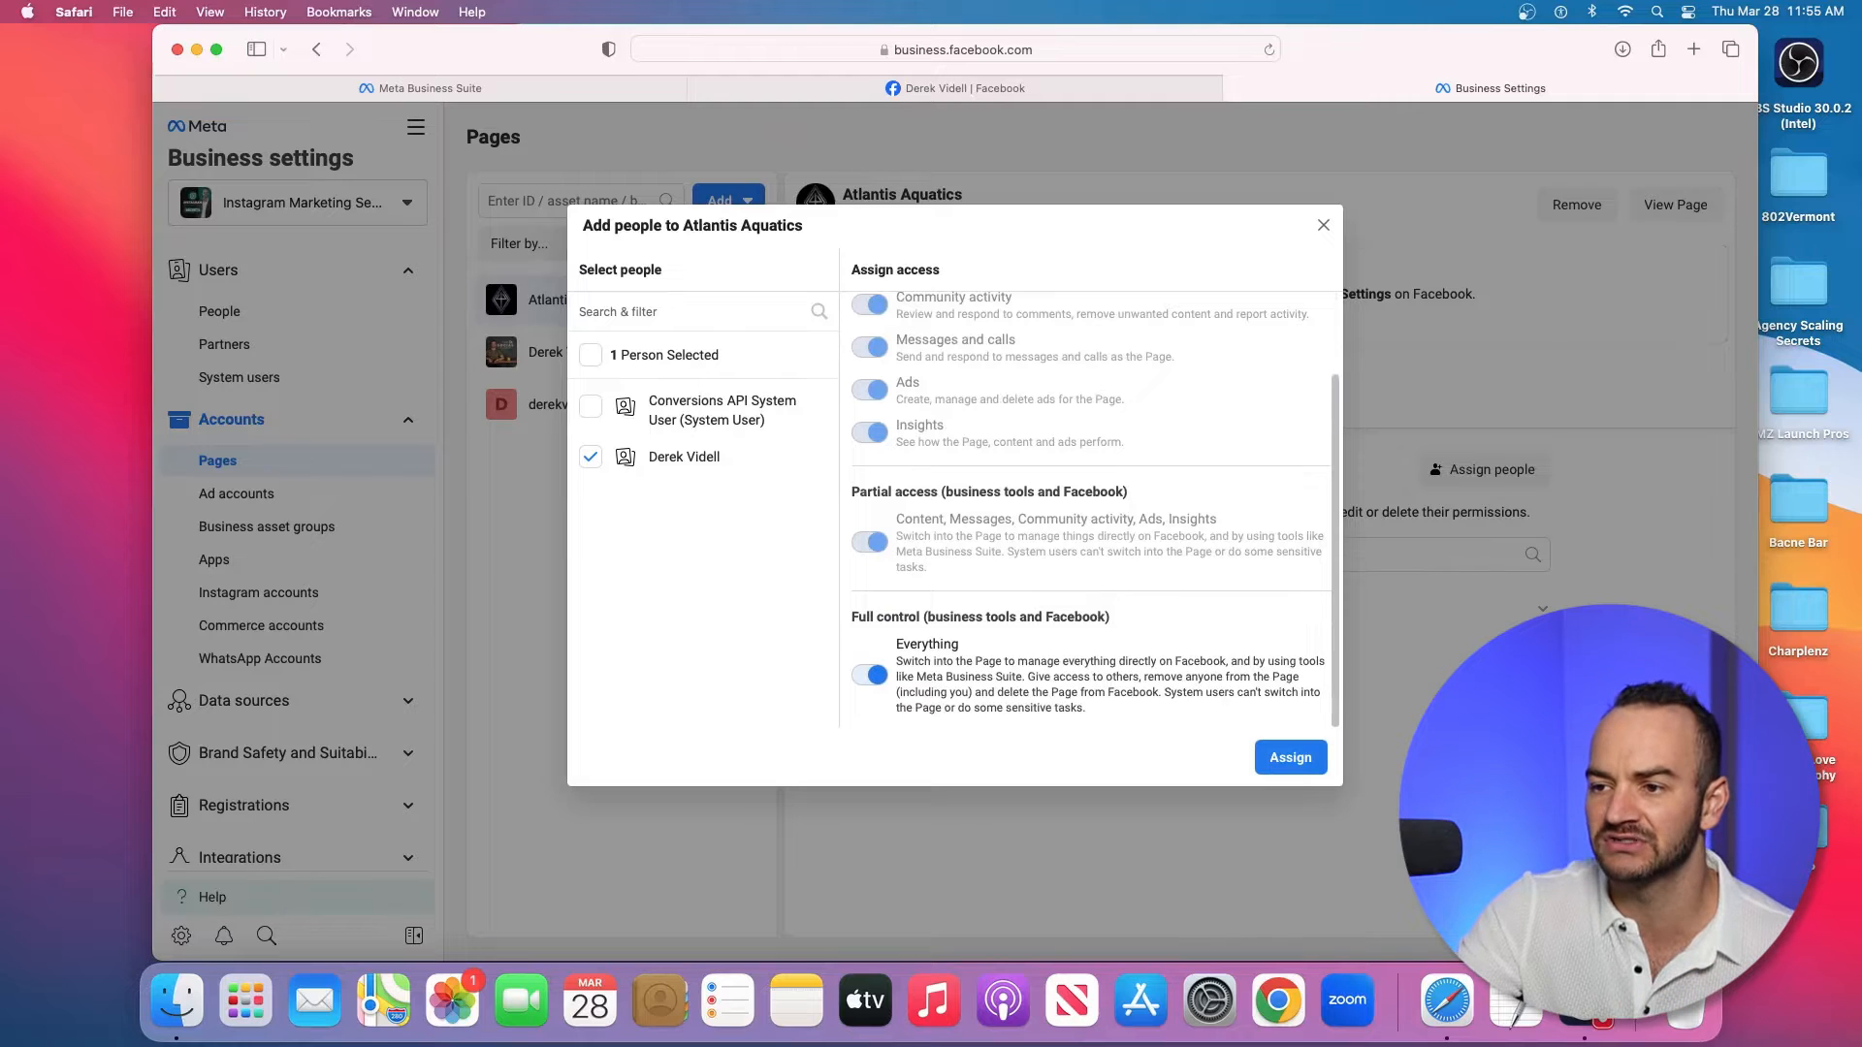
click(870, 675)
scroll(870, 582, up, 2)
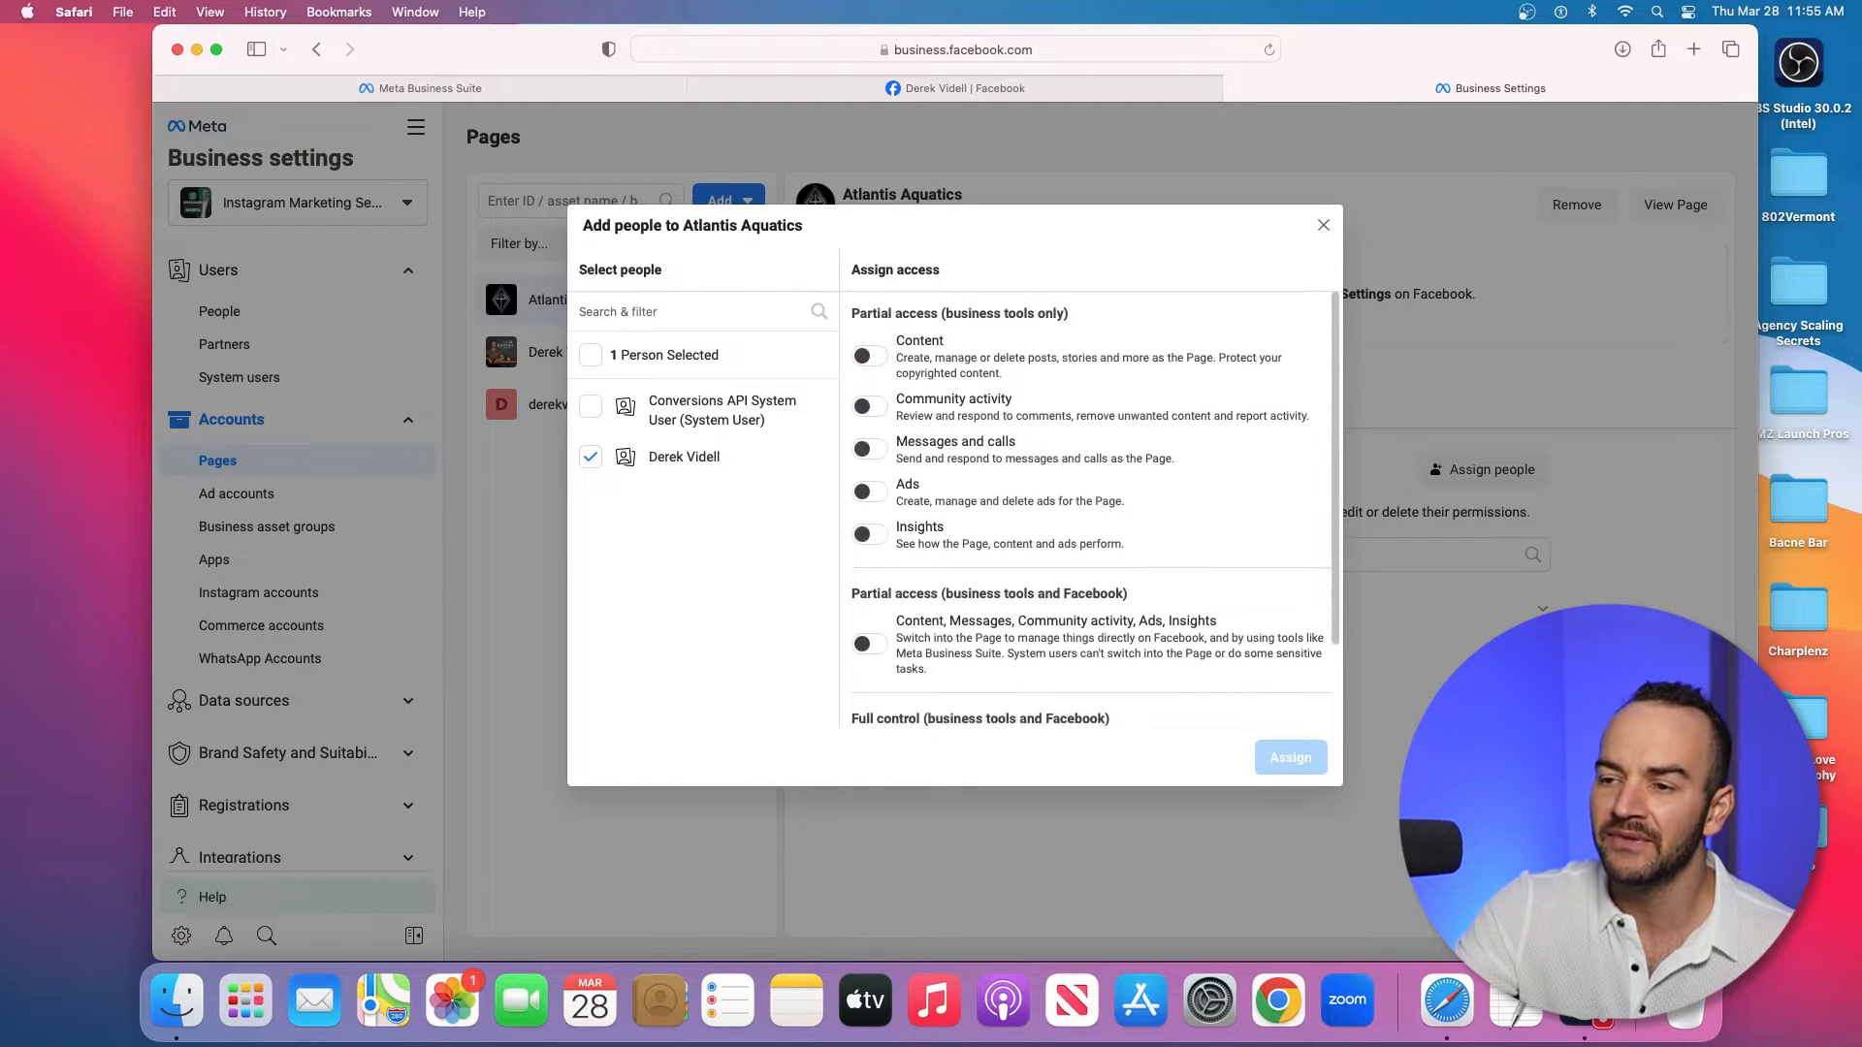
click(870, 356)
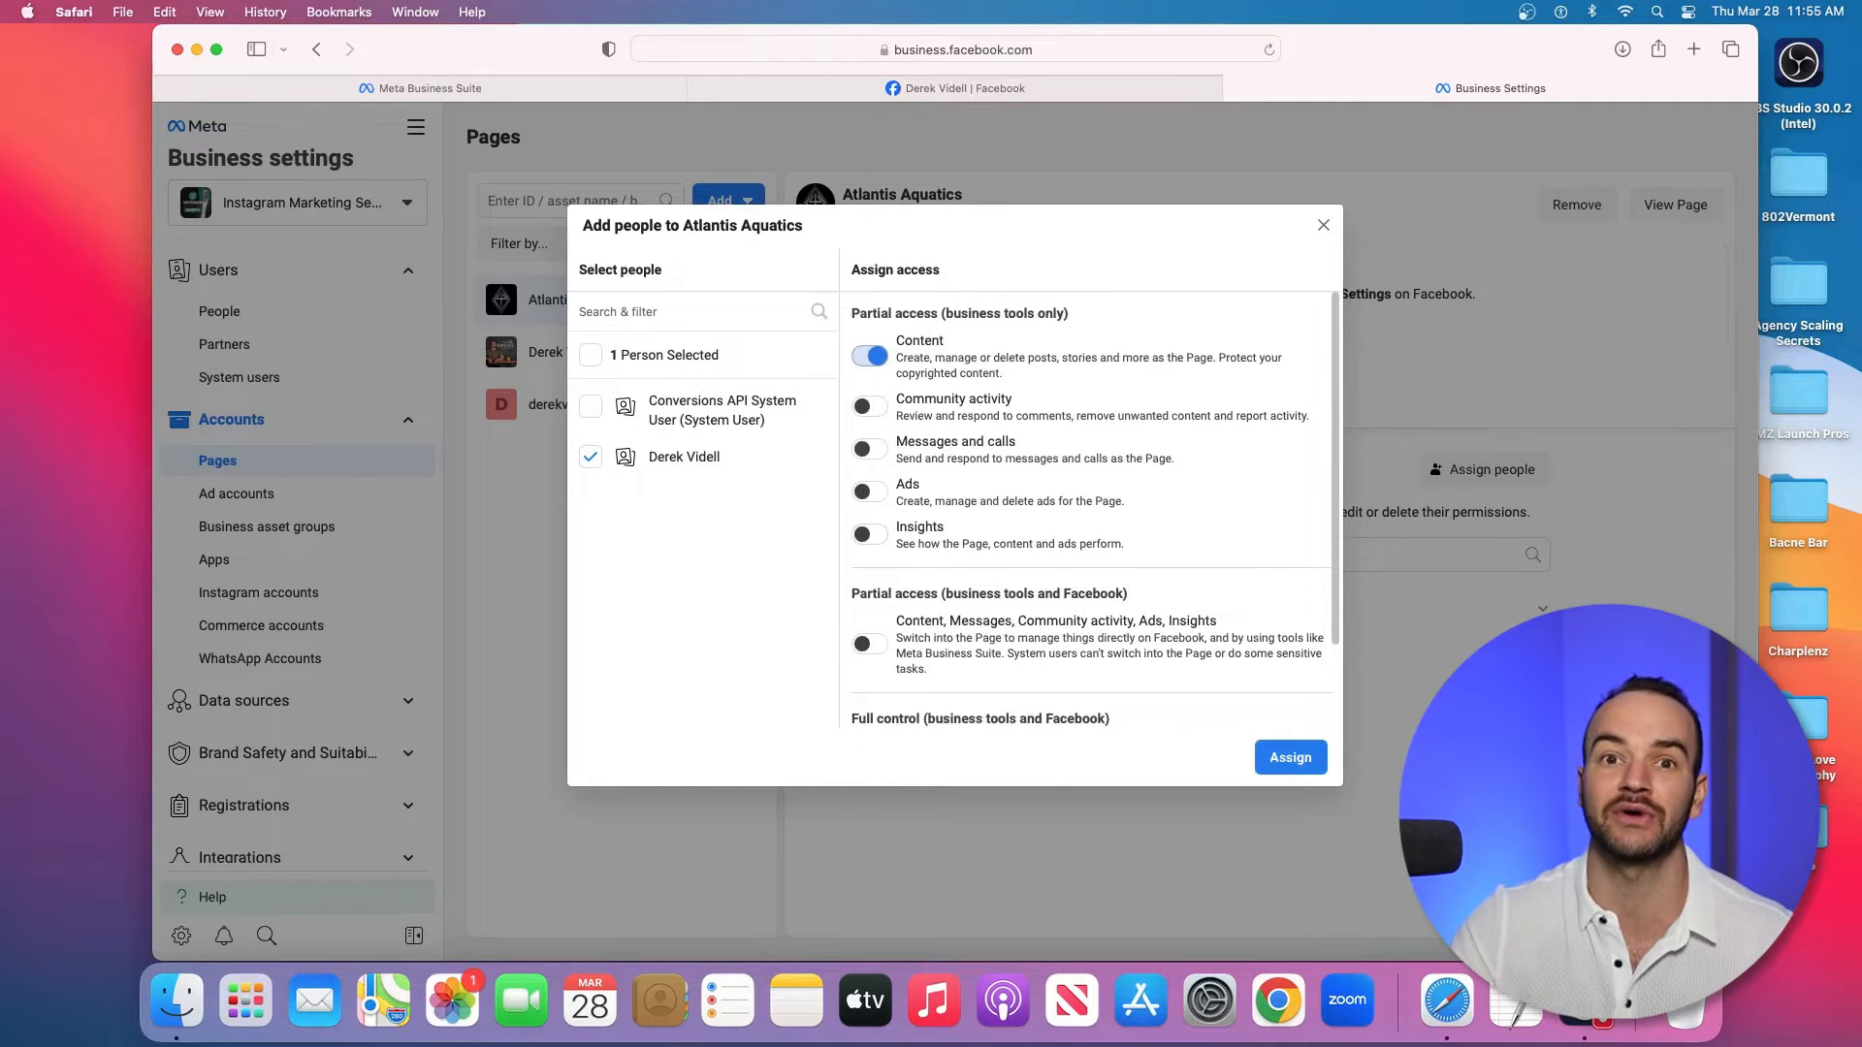
click(870, 356)
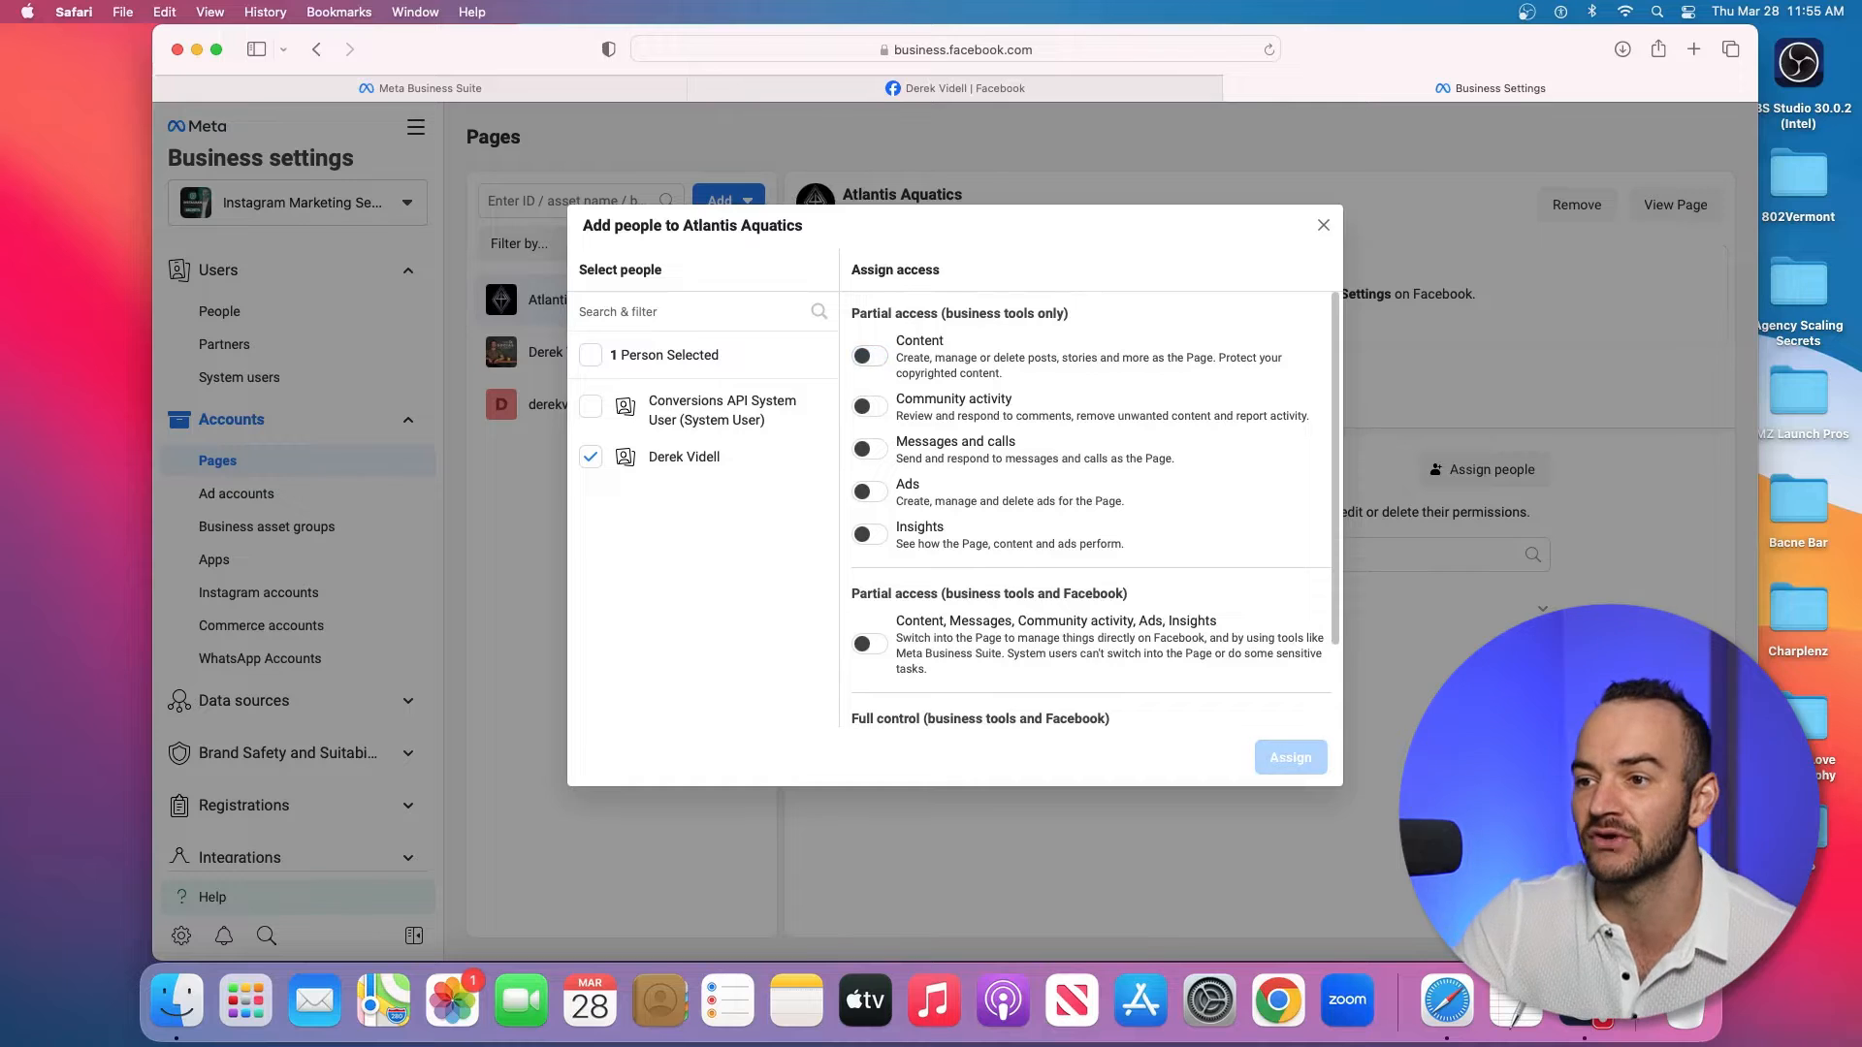
Step: Assign the selected person Ads, Insights and full control (Everything) access to the Atlantis Aquatics Page, and close the confirmation
click(870, 492)
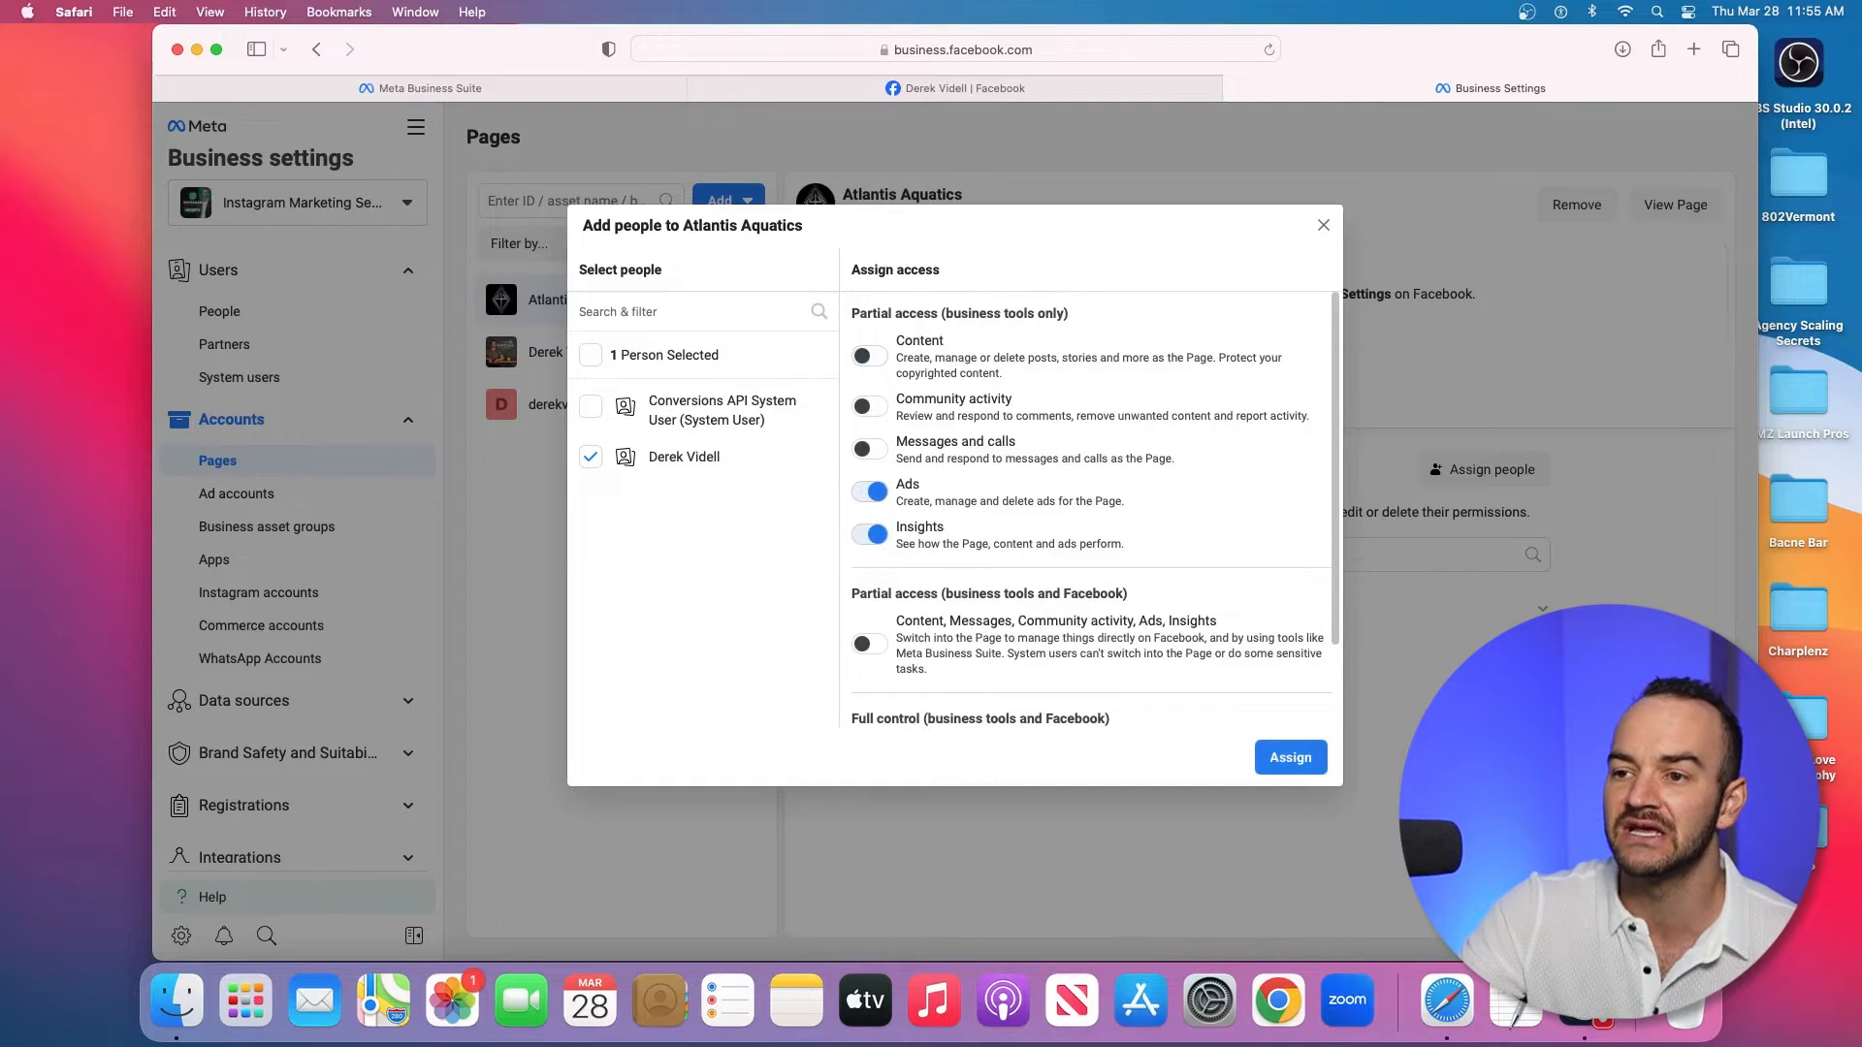
scroll(870, 492, down, 3)
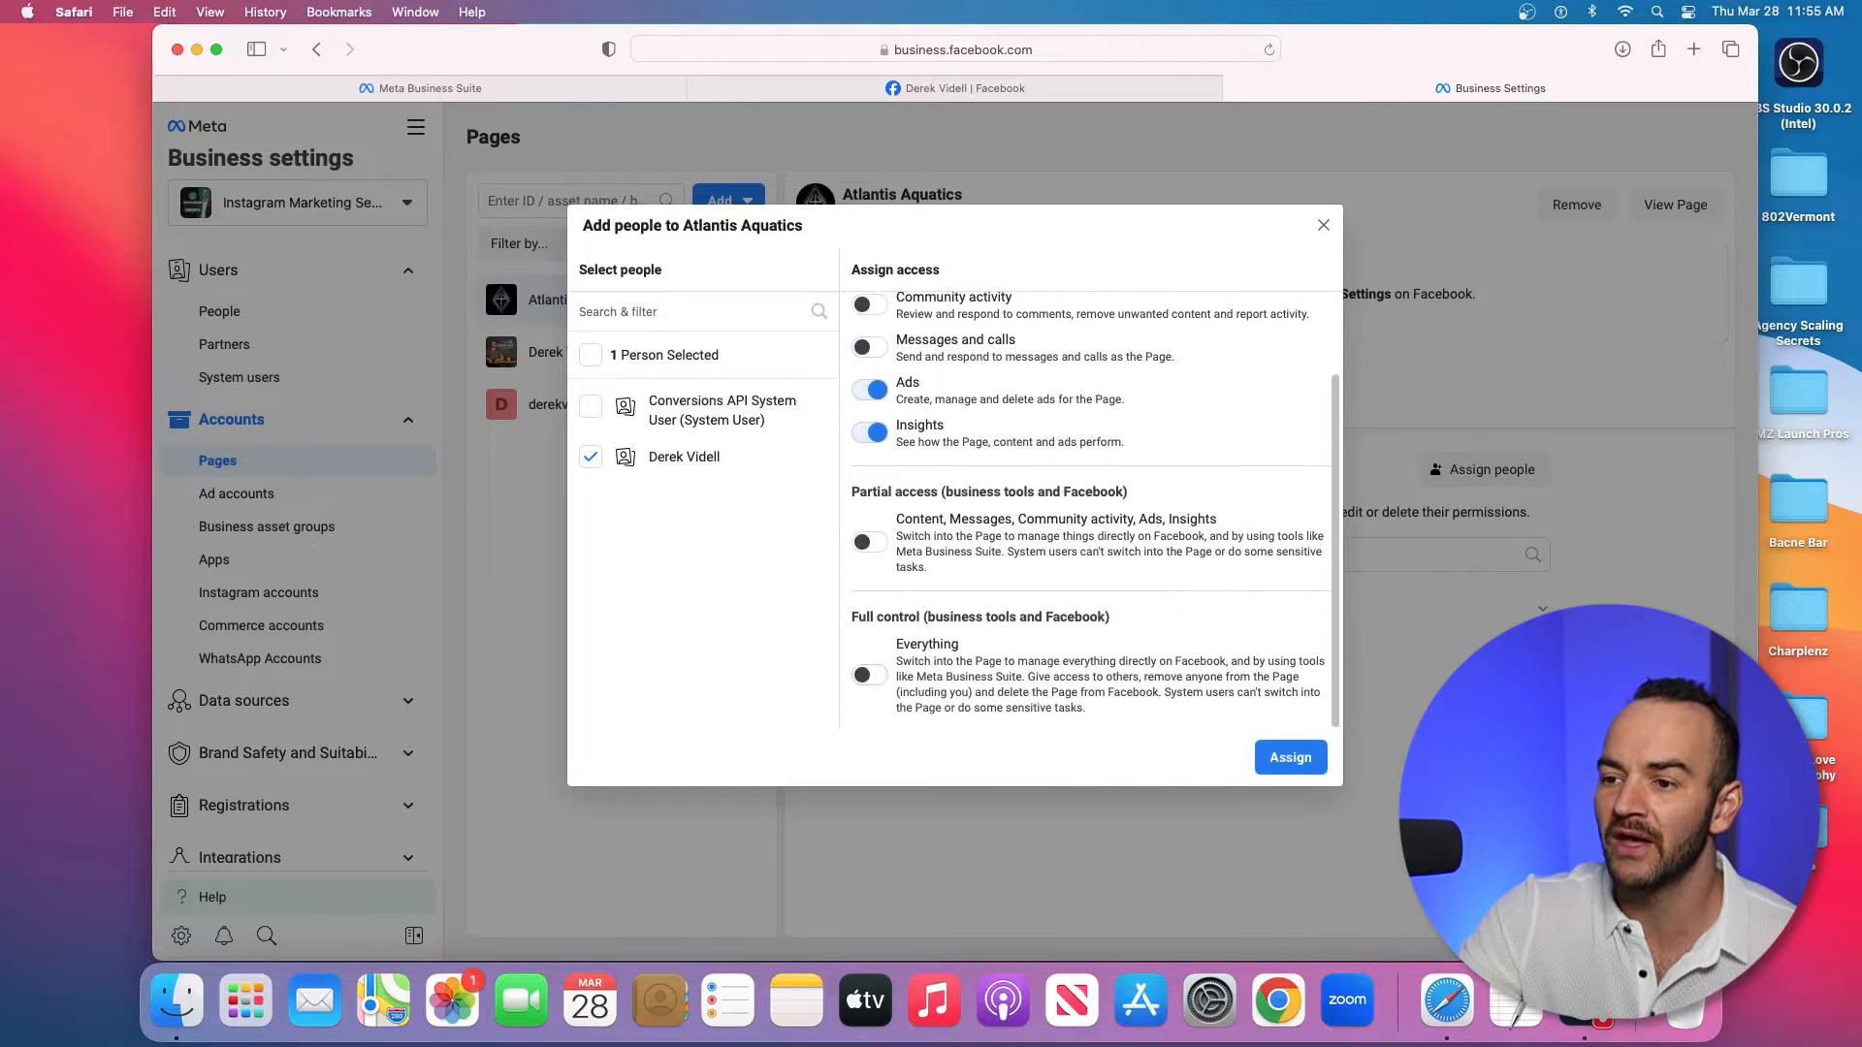
click(870, 675)
click(1290, 757)
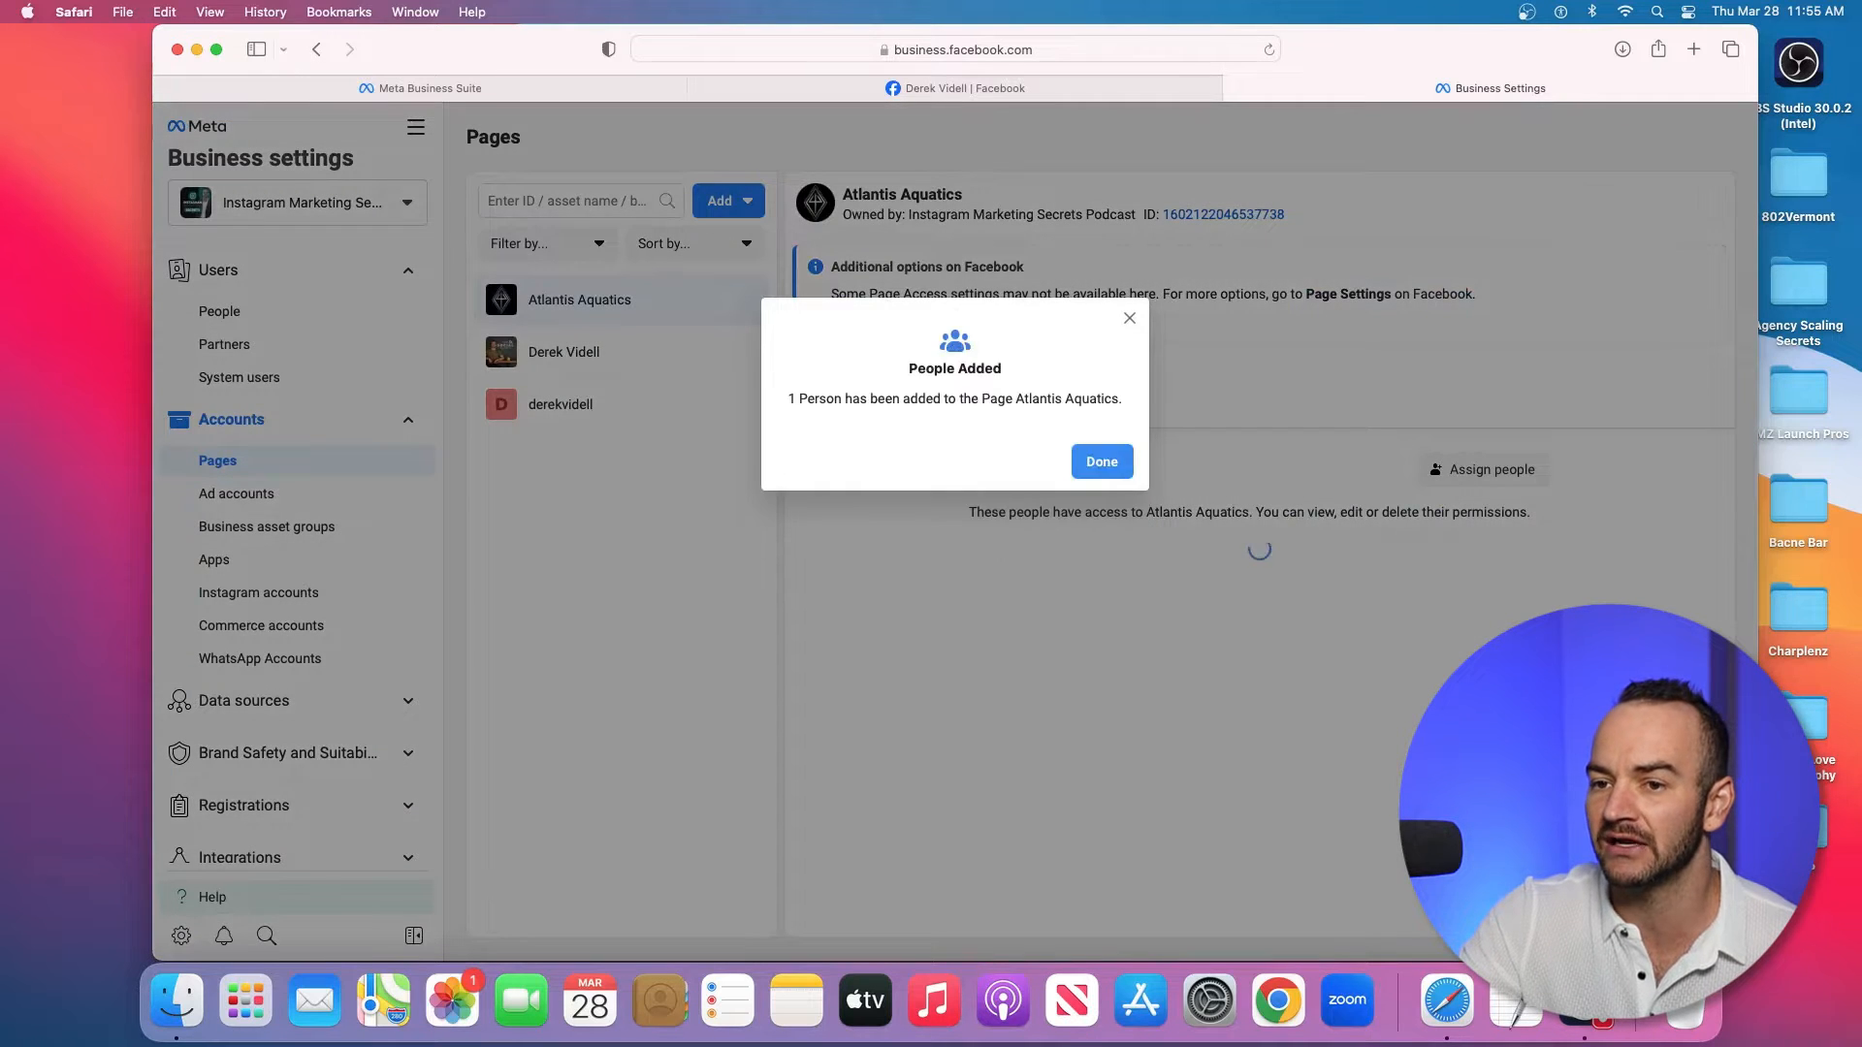
click(1102, 462)
Step: Open the business's ad accounts and view the form for creating a new ad account, leaving it without creating one
click(237, 494)
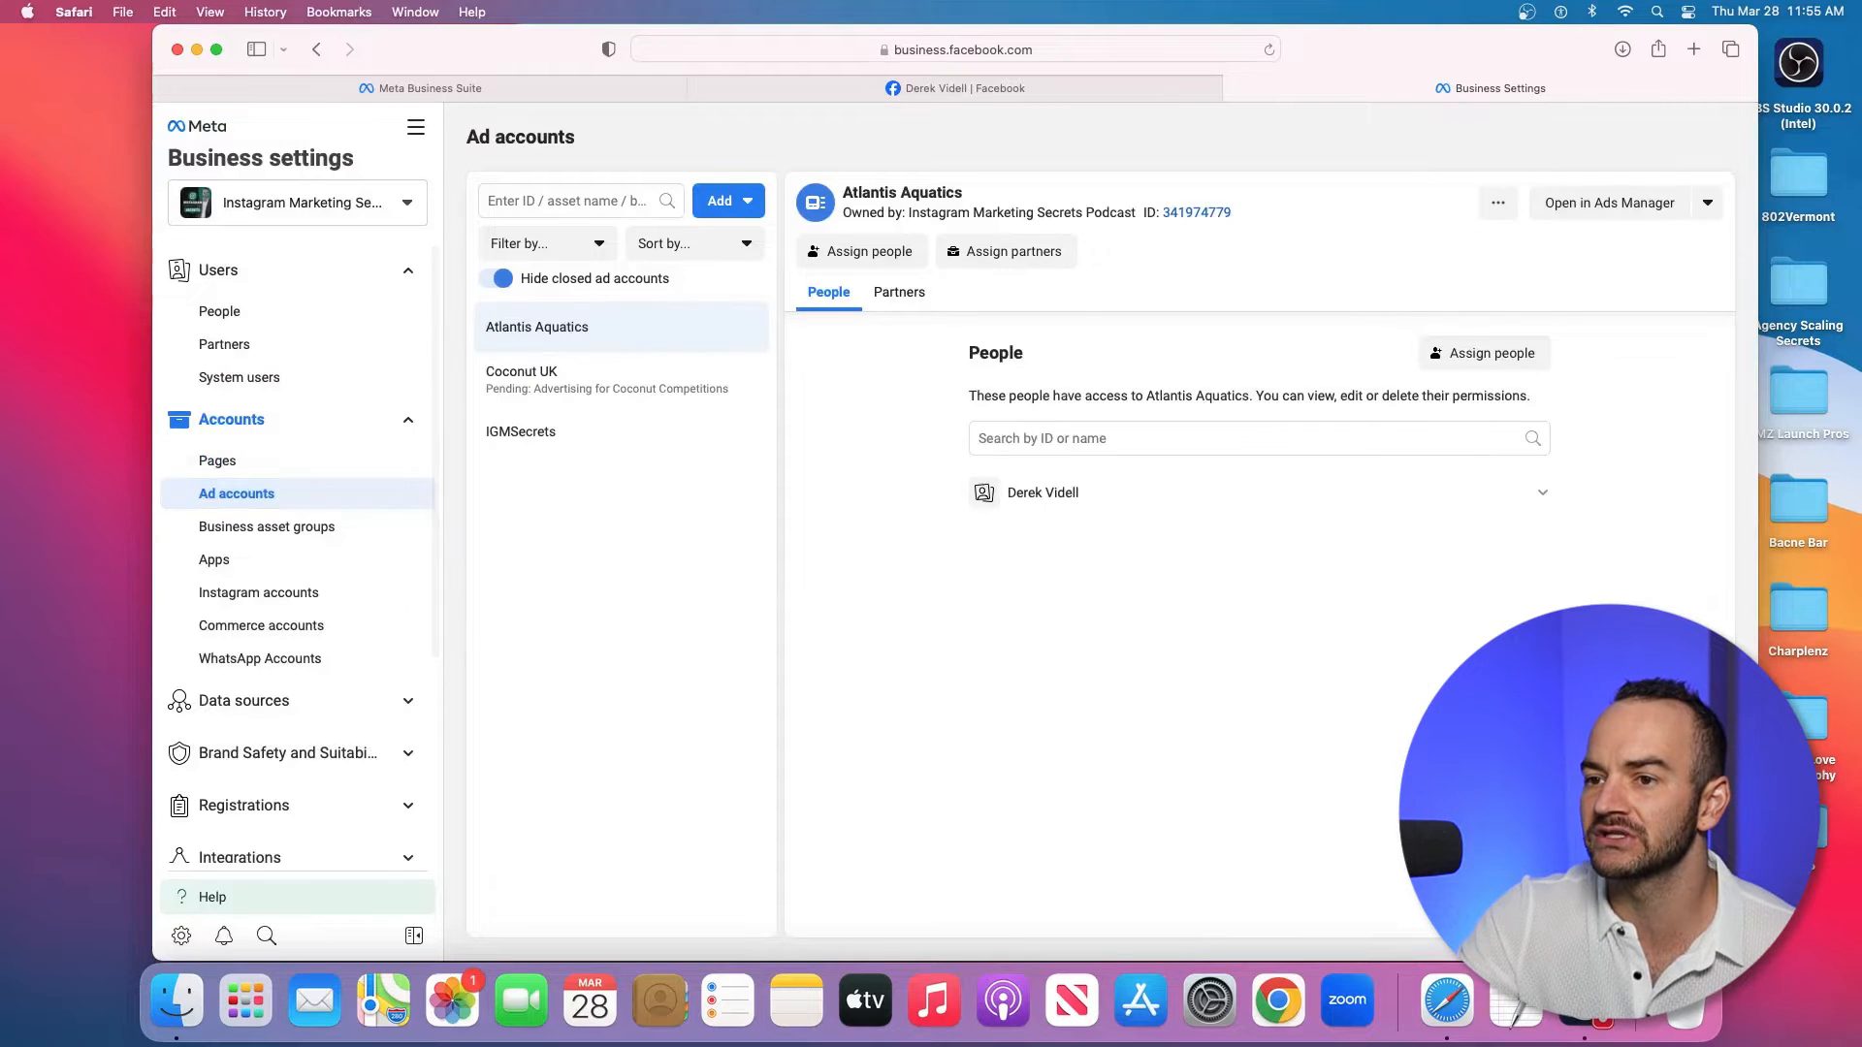
click(720, 201)
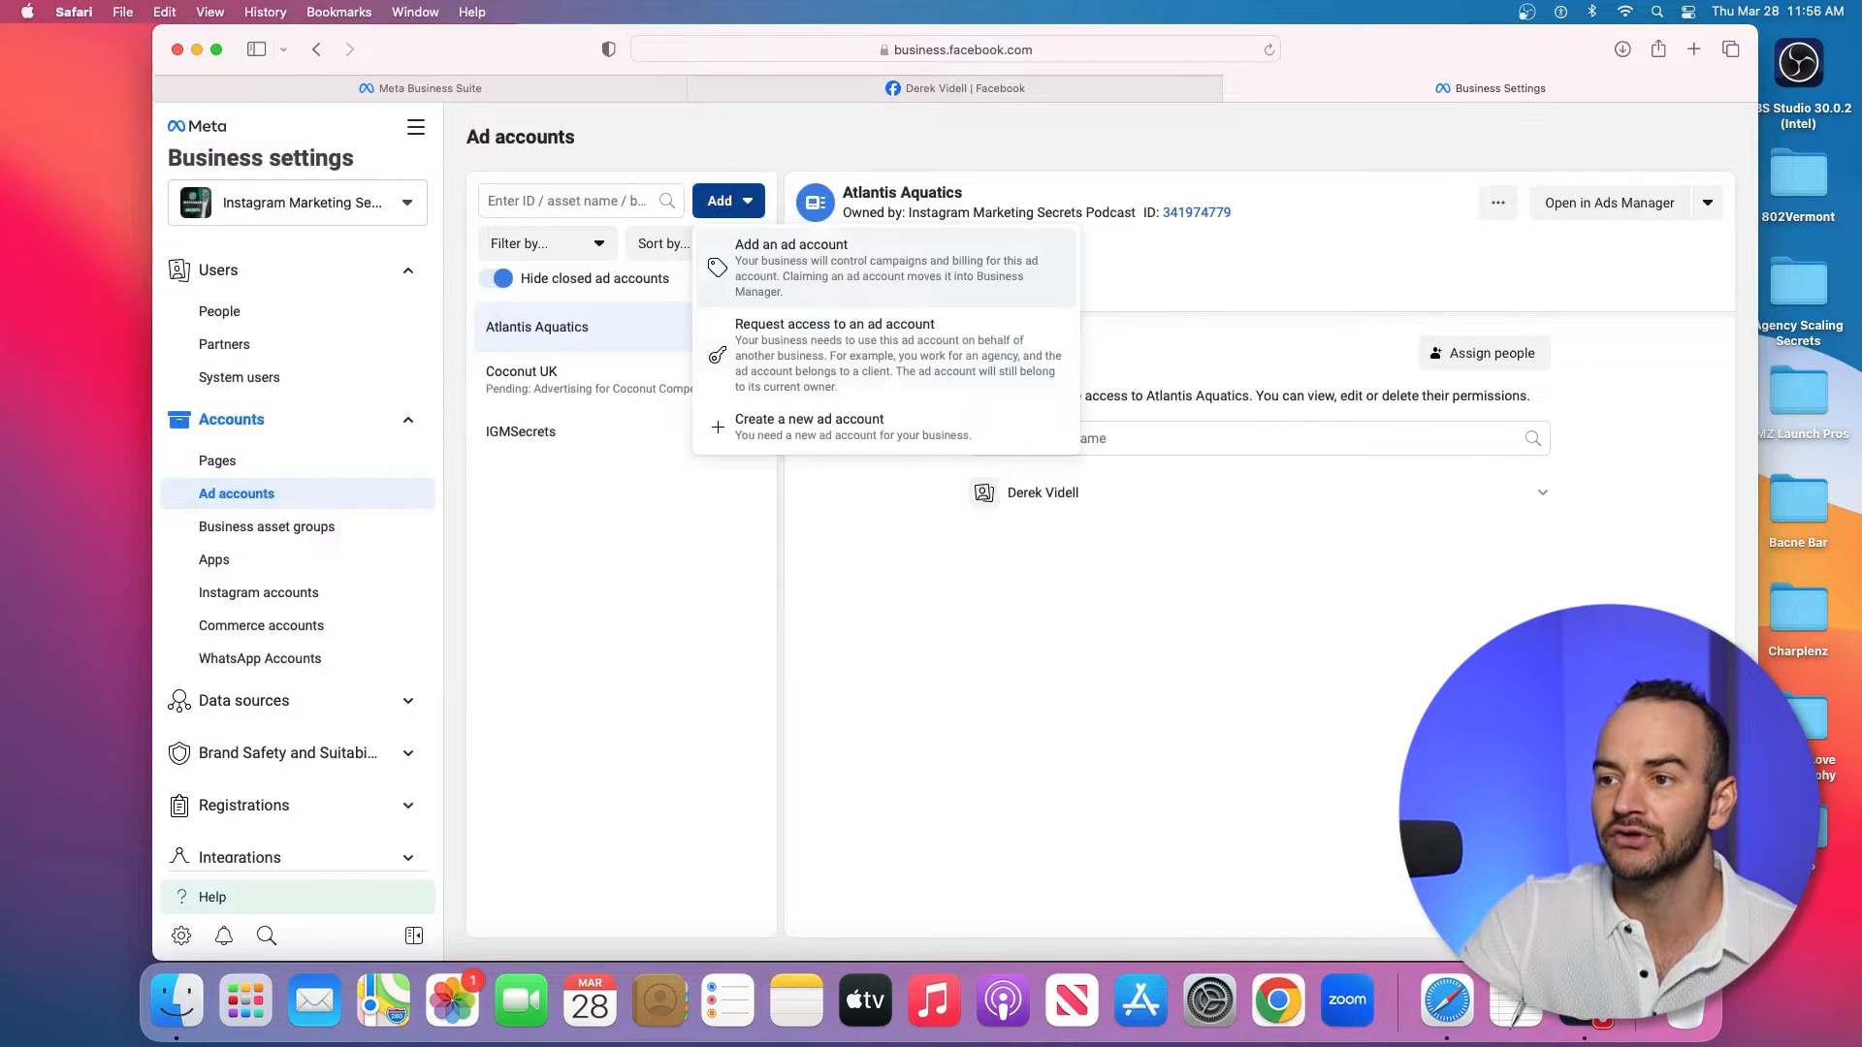
click(811, 425)
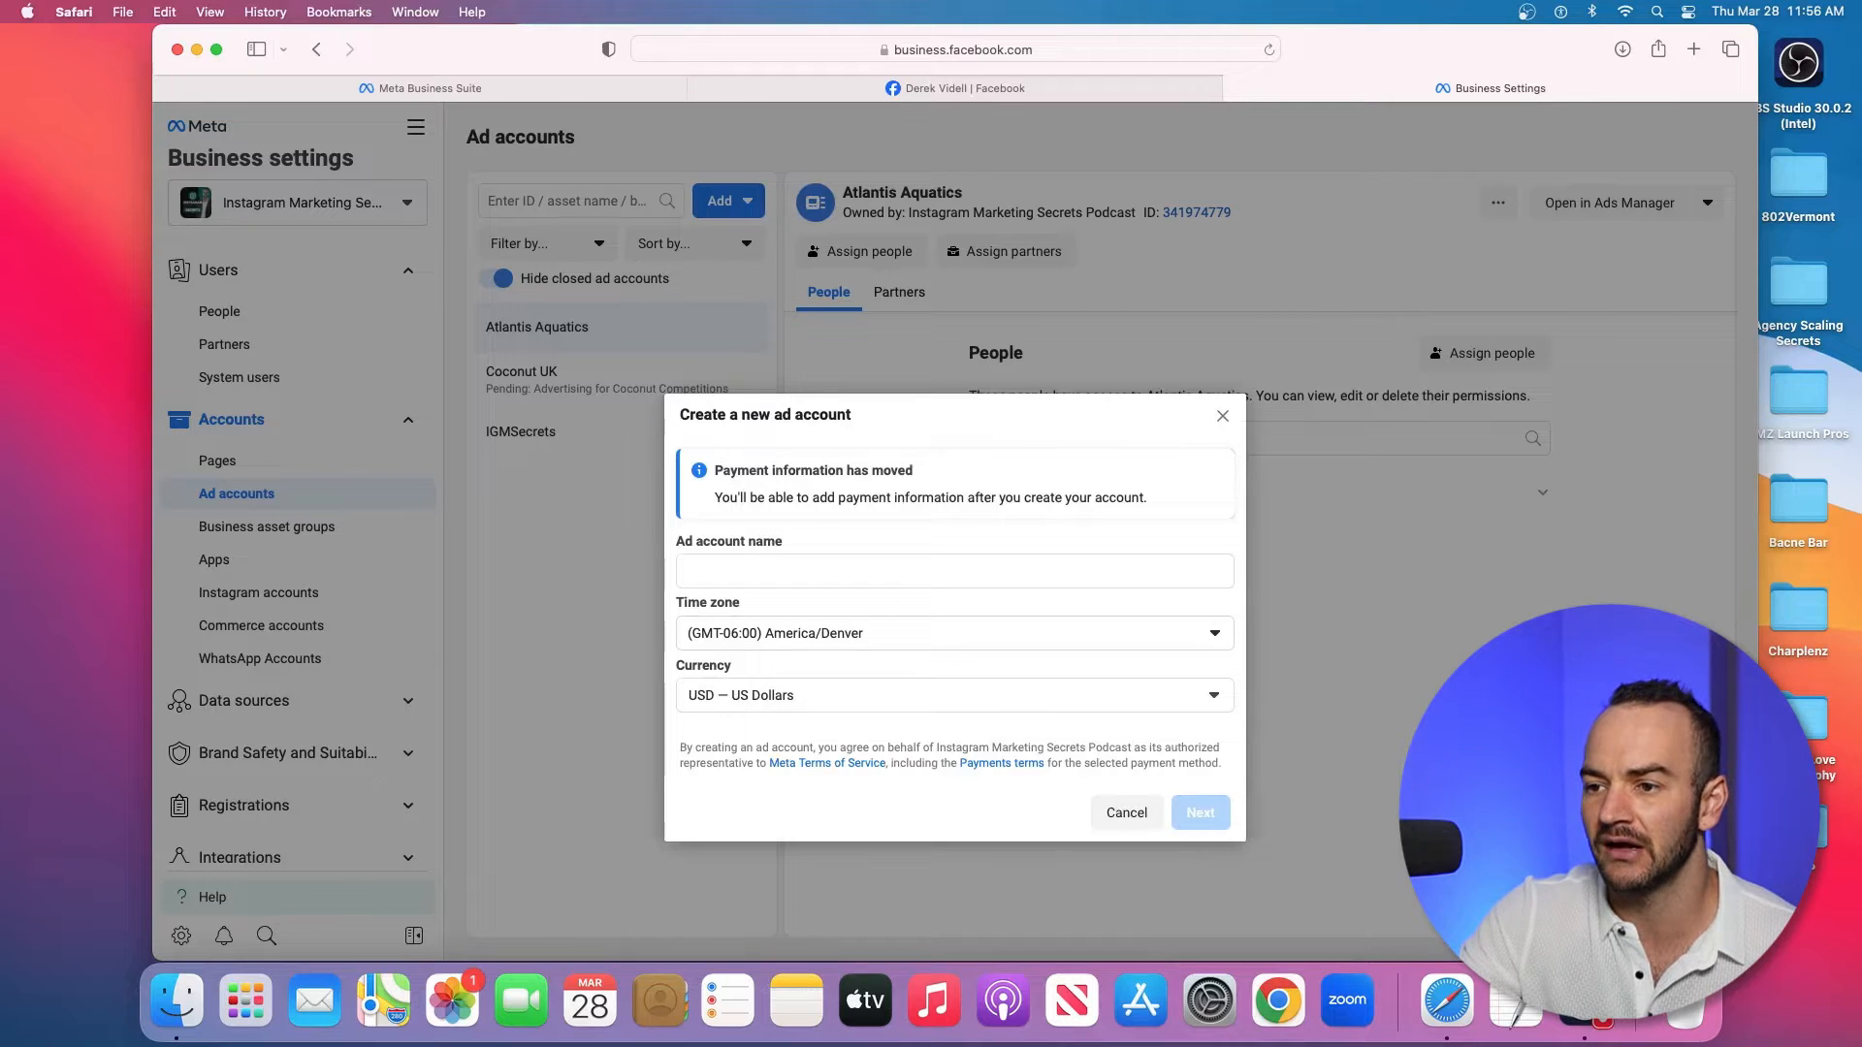
click(955, 572)
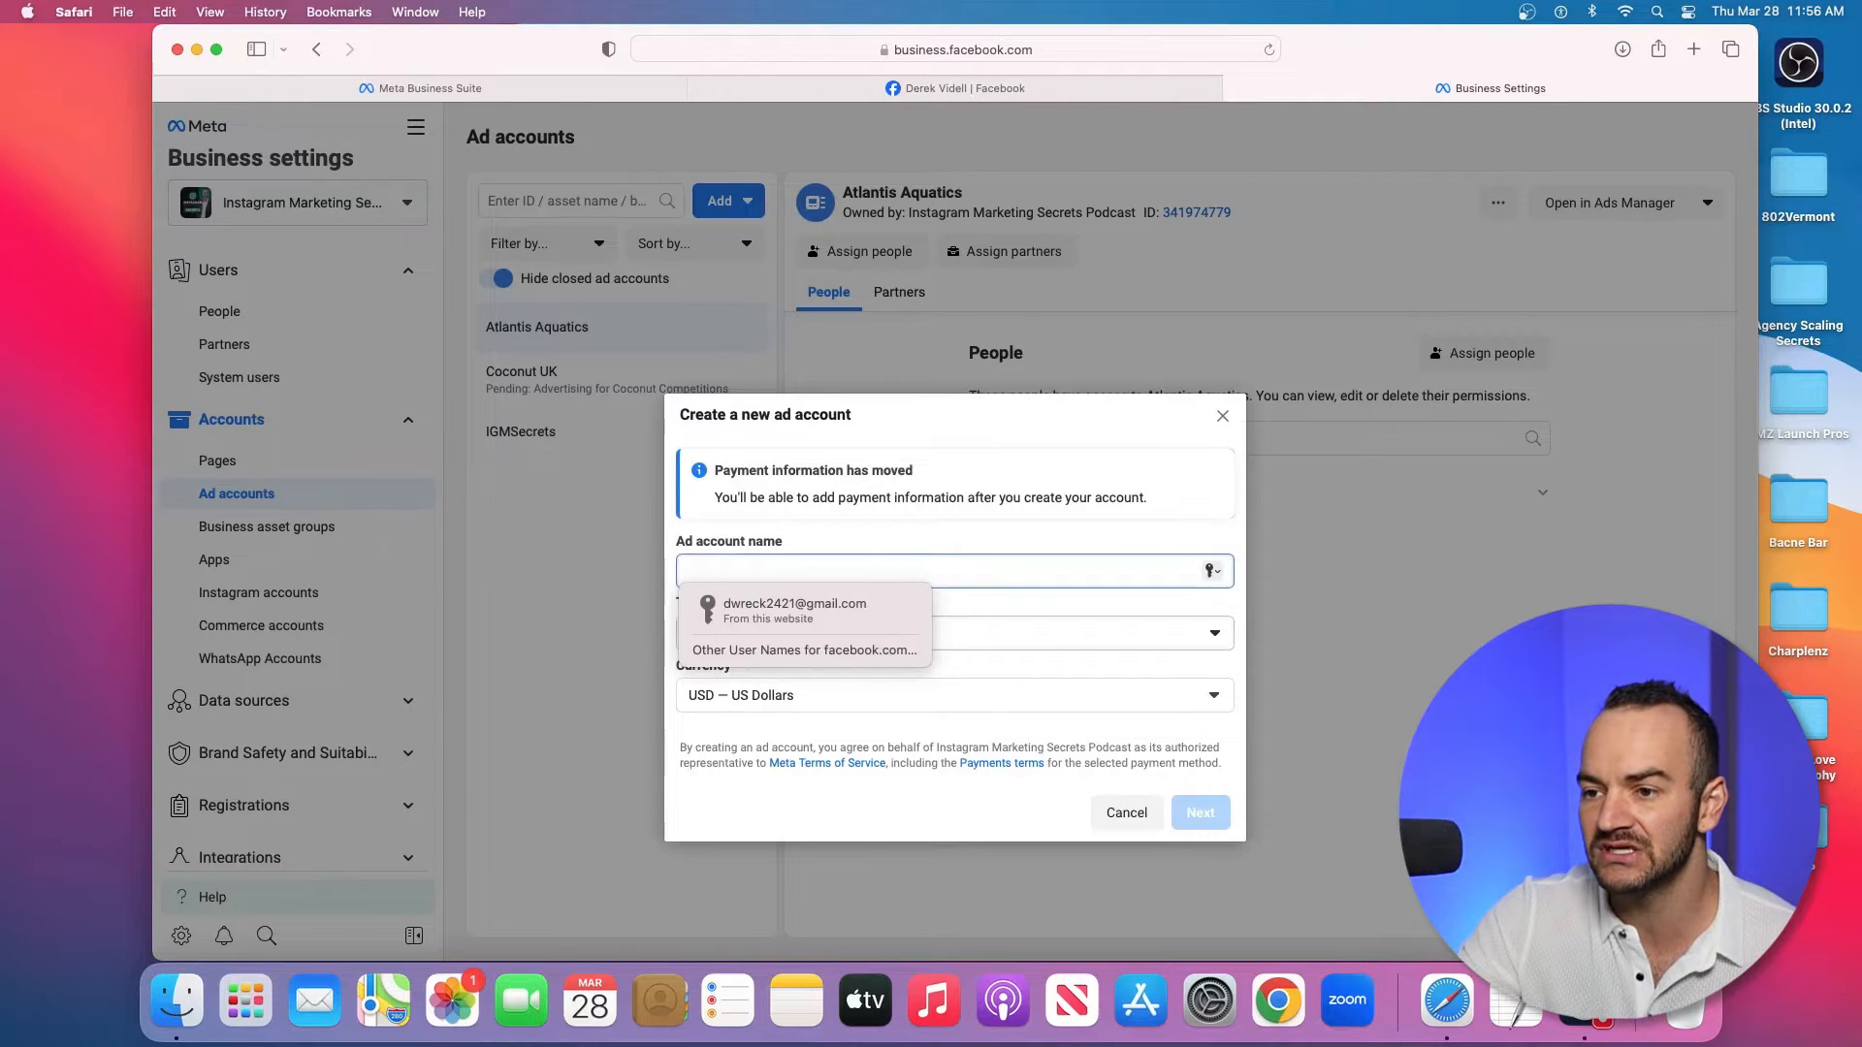
click(1126, 813)
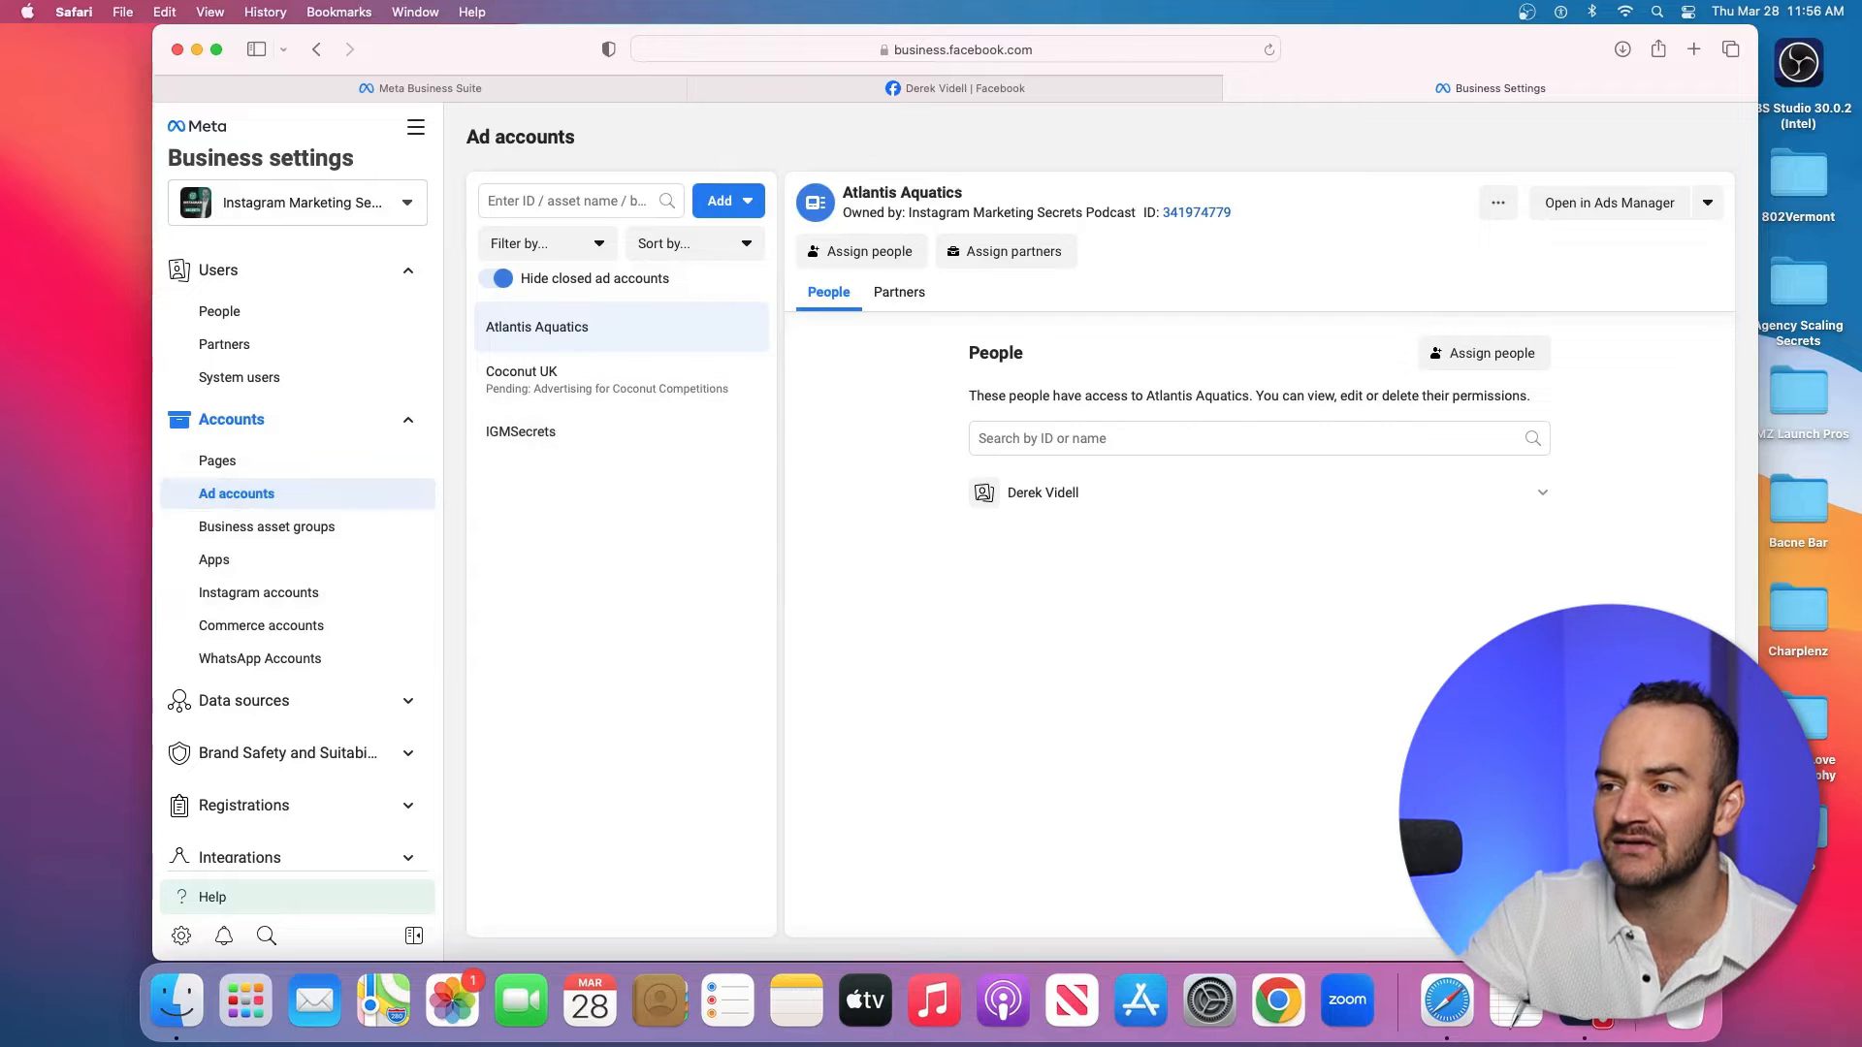
Step: Assign the account owner full control (Manage ad accounts) of the Atlantis Aquatics ad account after reviewing the existing access
click(1542, 493)
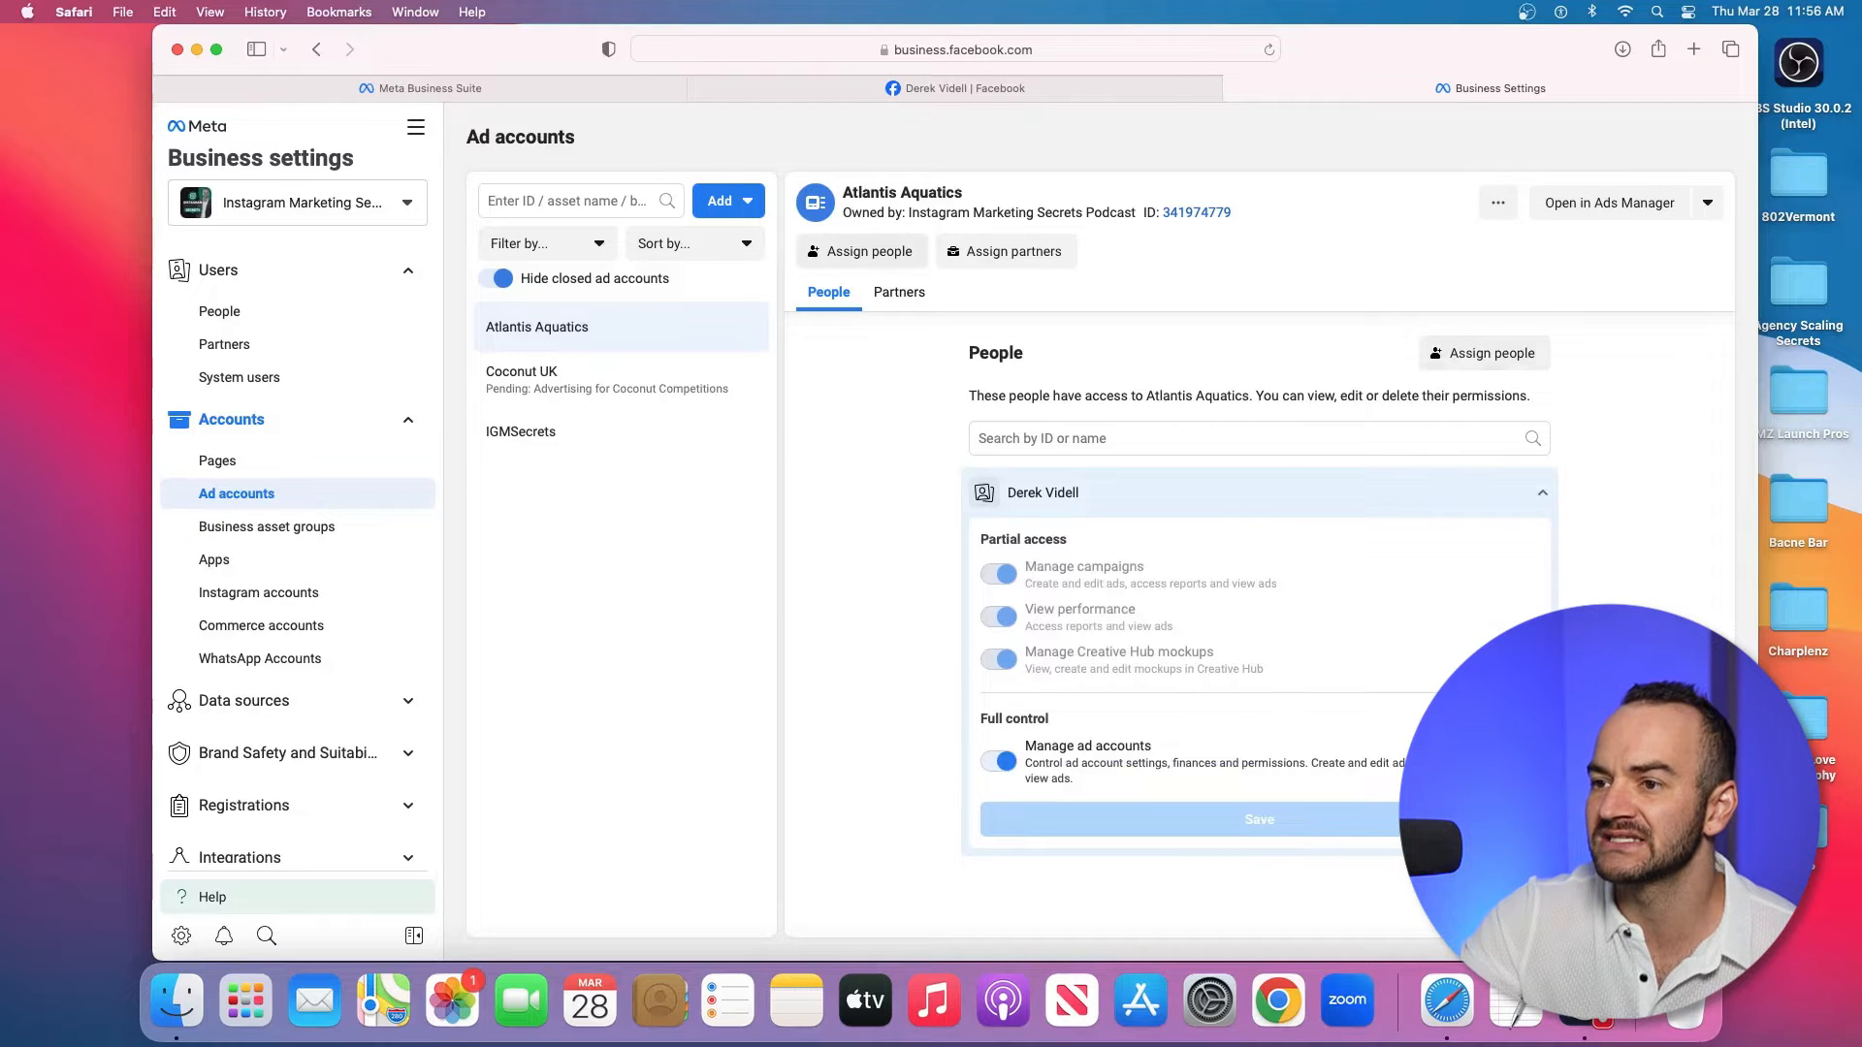
click(862, 251)
click(589, 457)
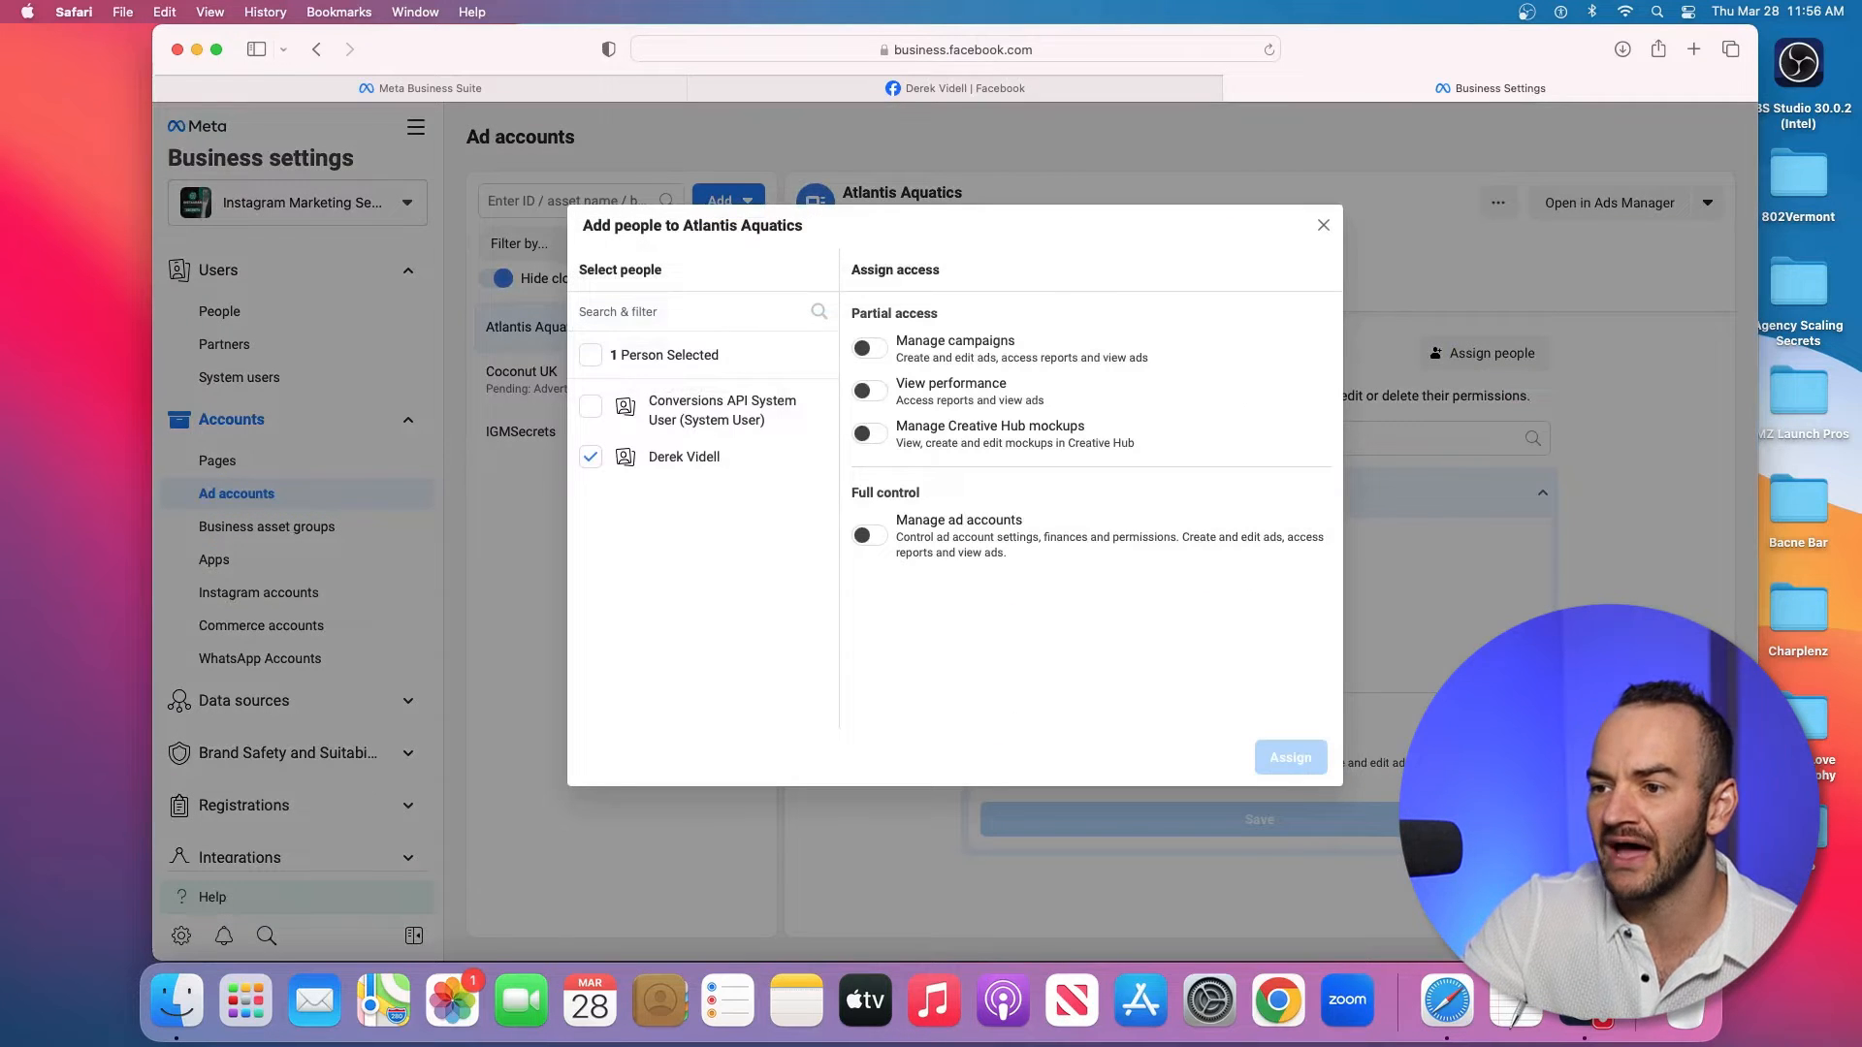
click(869, 536)
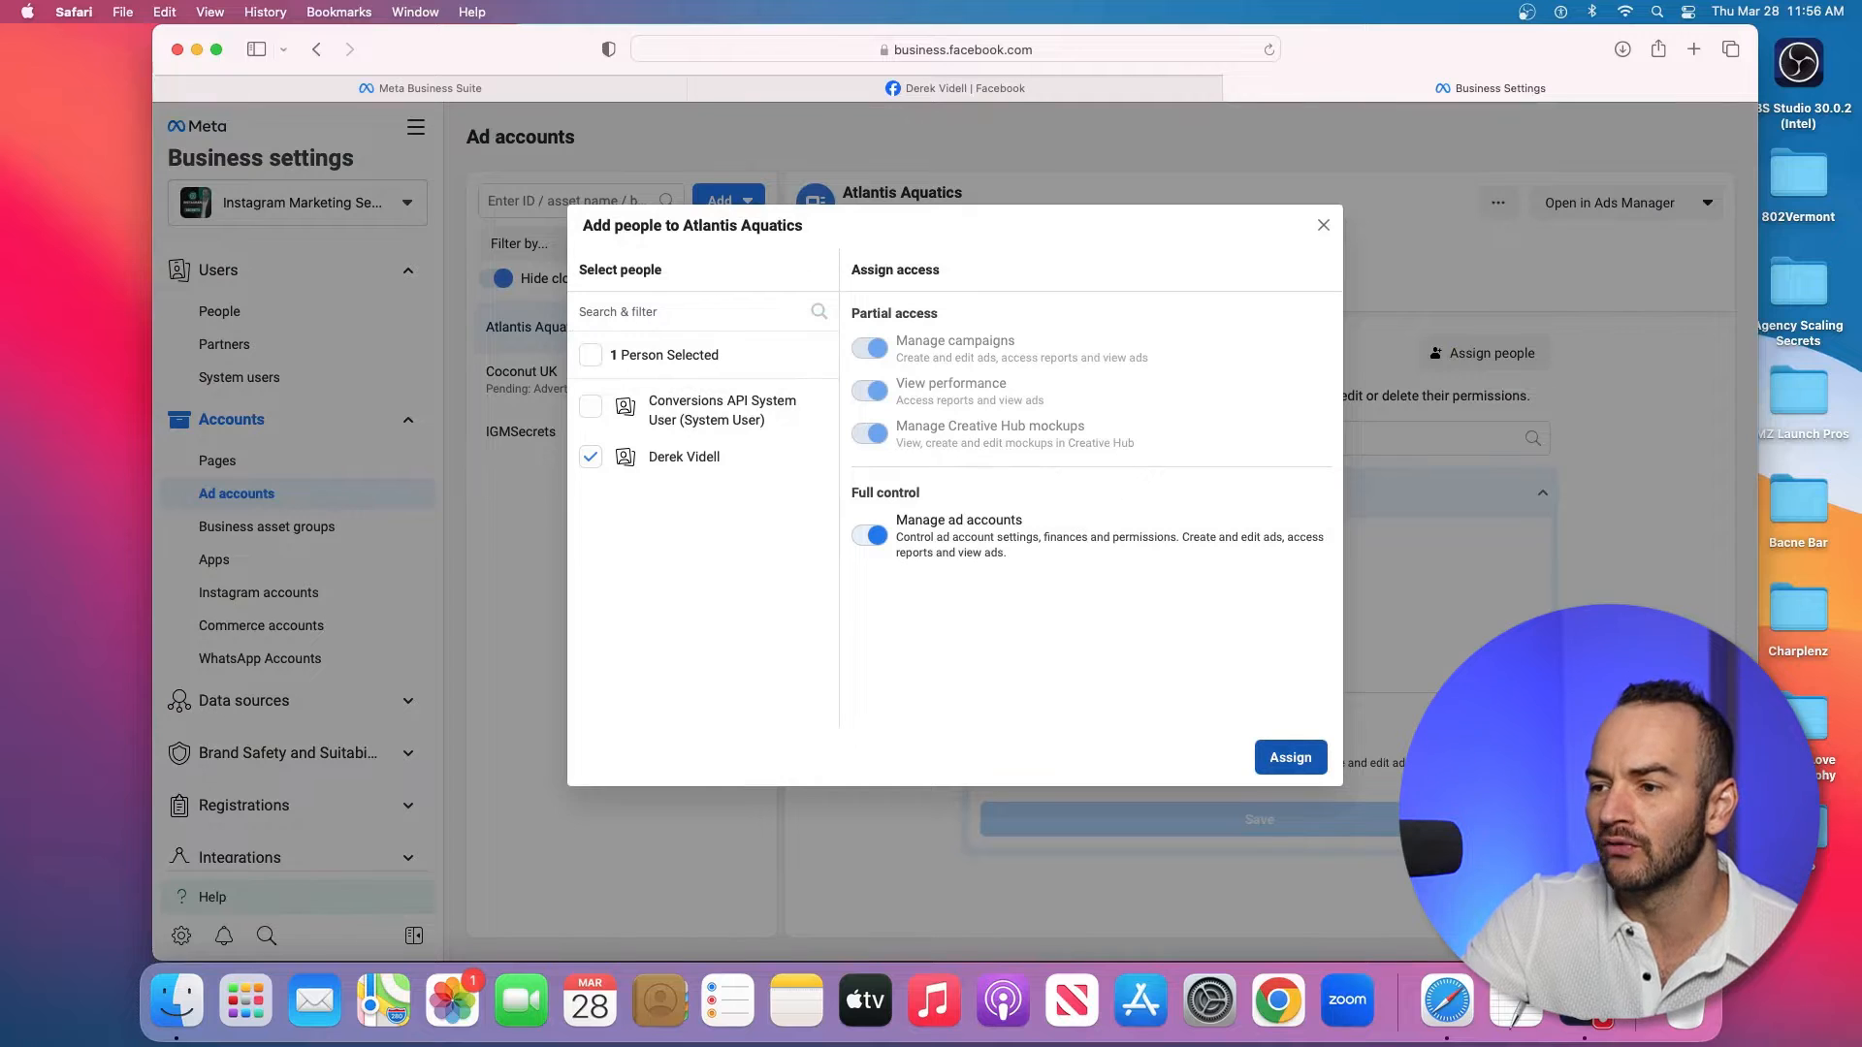
click(1290, 757)
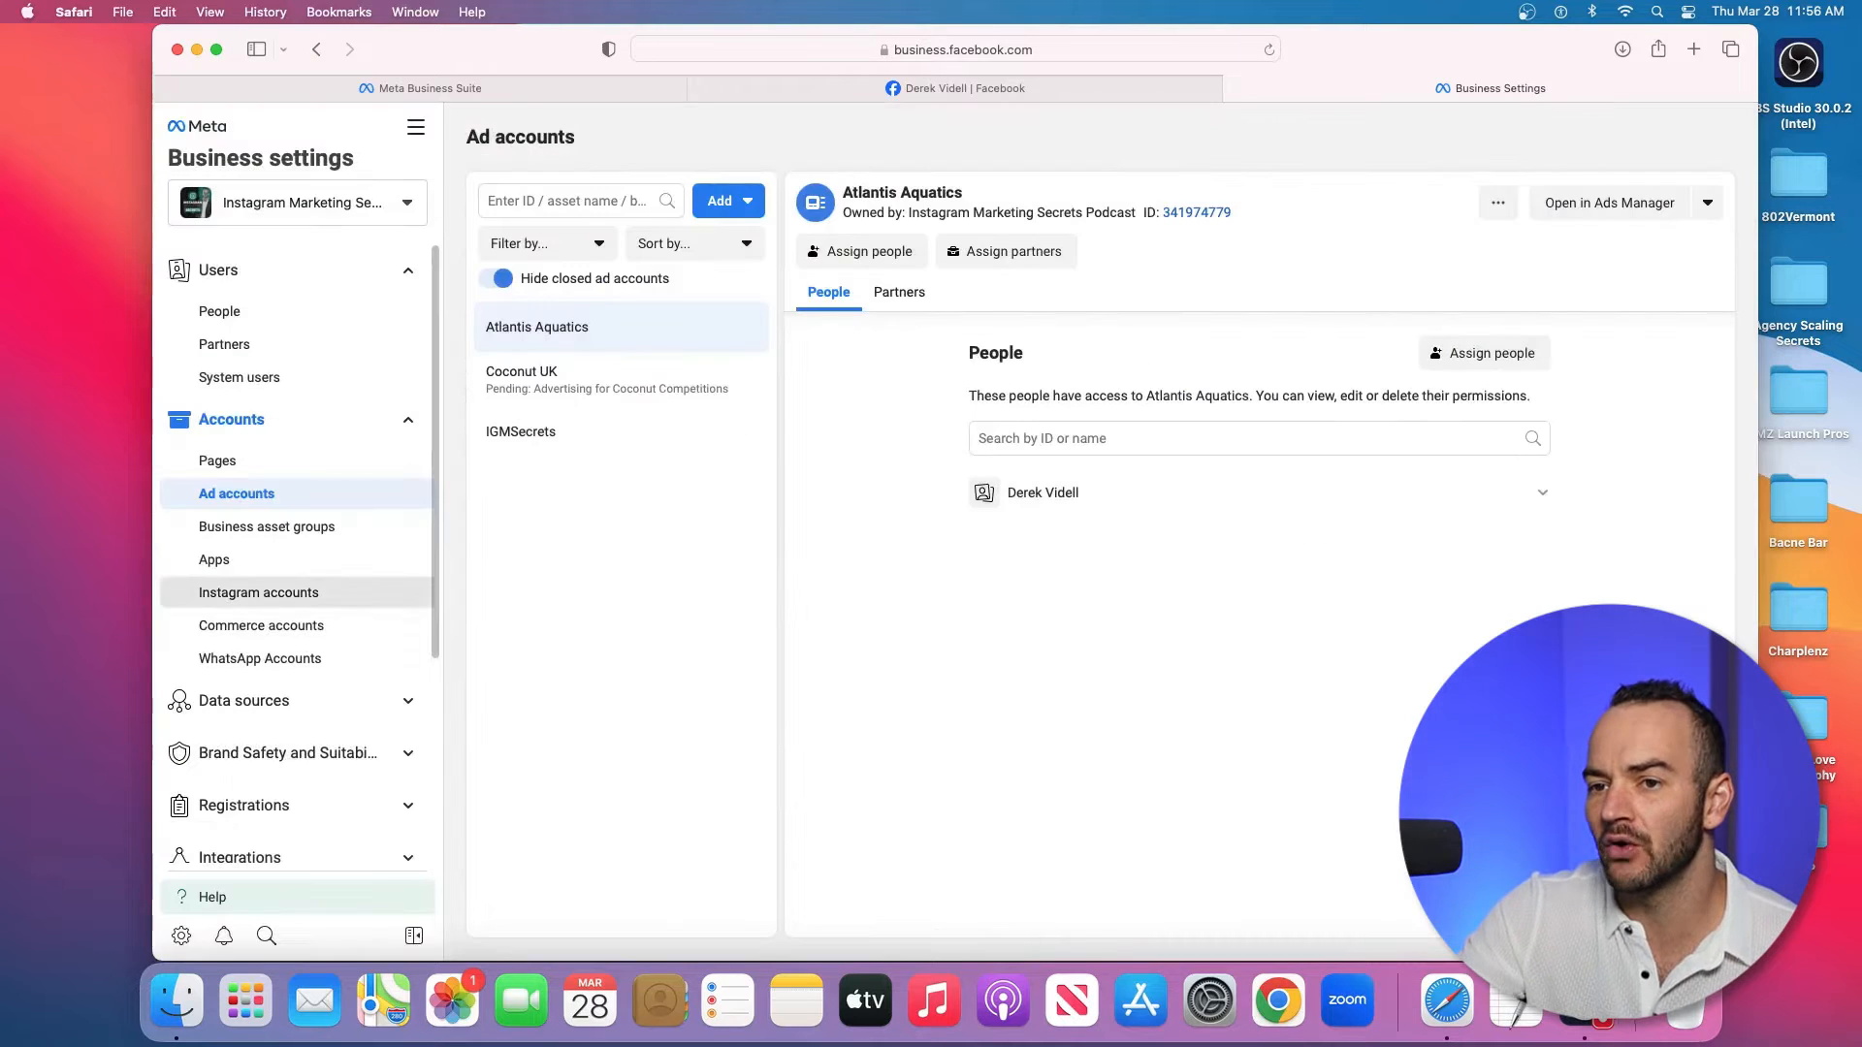
Step: Browse the business's Instagram accounts and view the form for adding an Instagram account, leaving it without connecting one
click(259, 593)
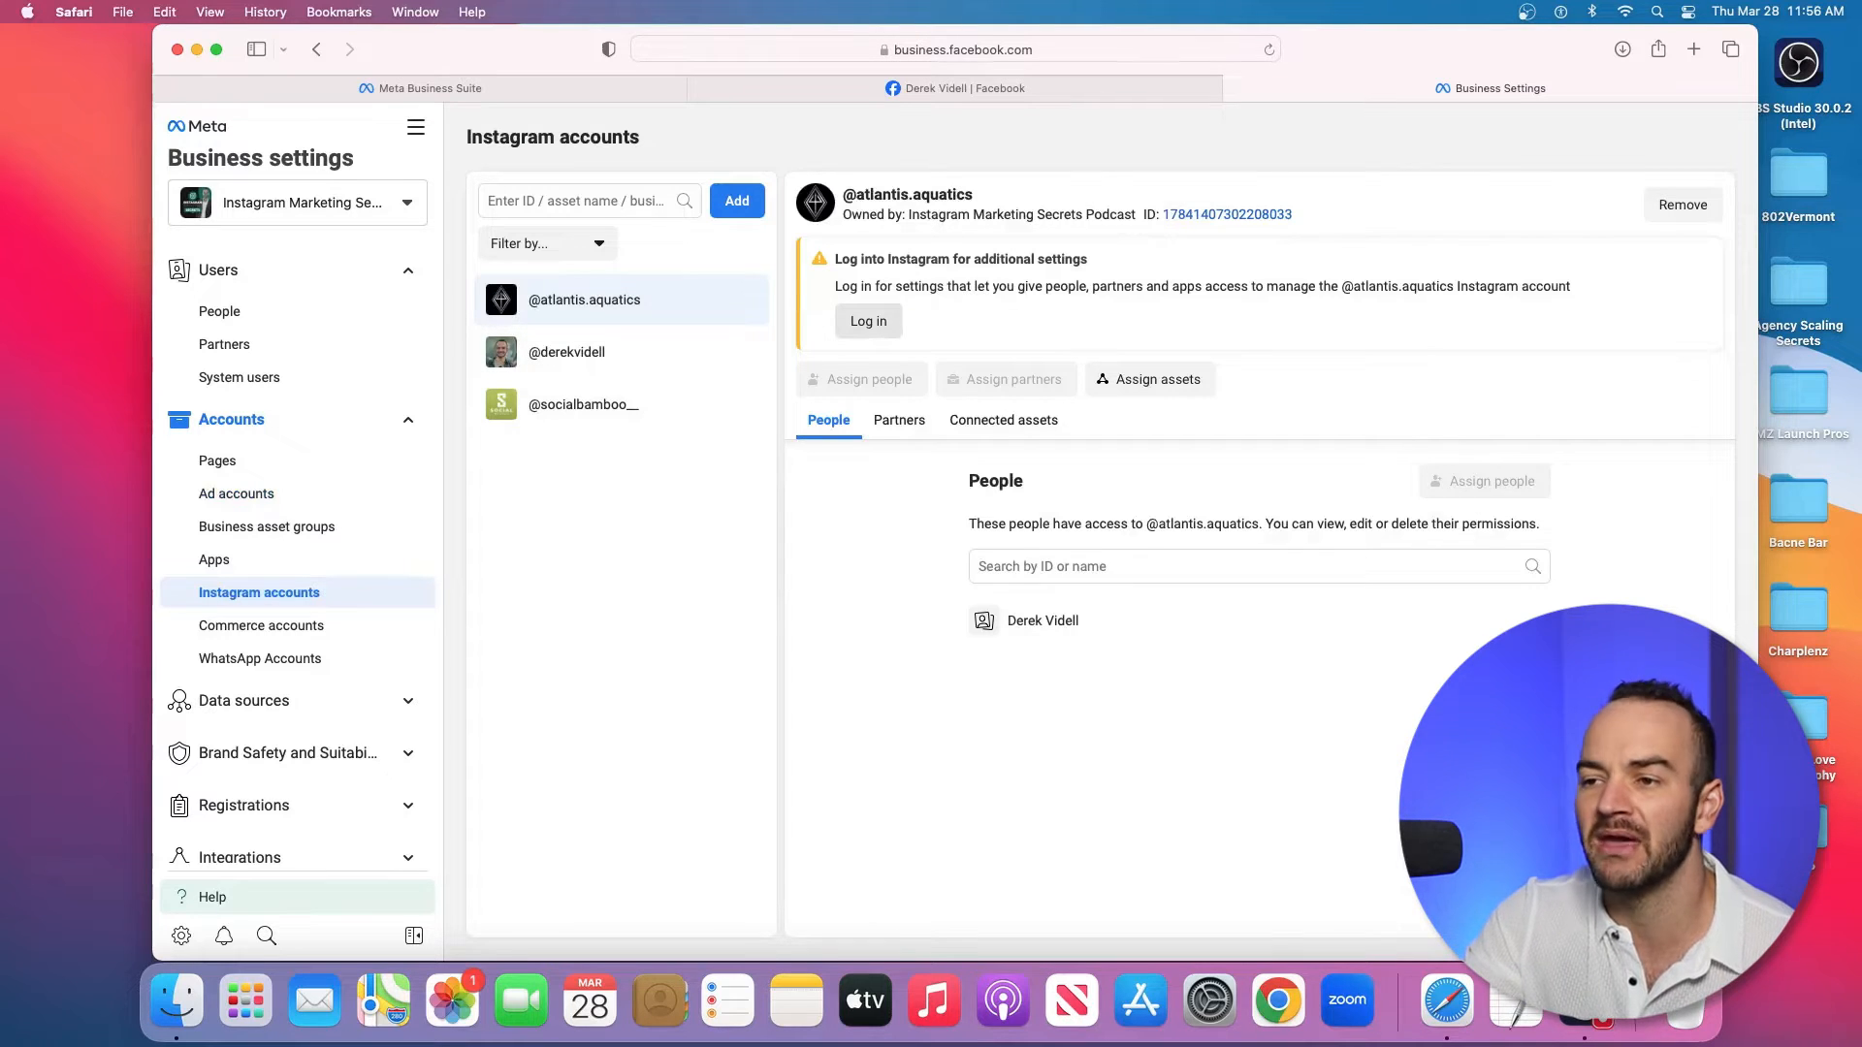
click(621, 352)
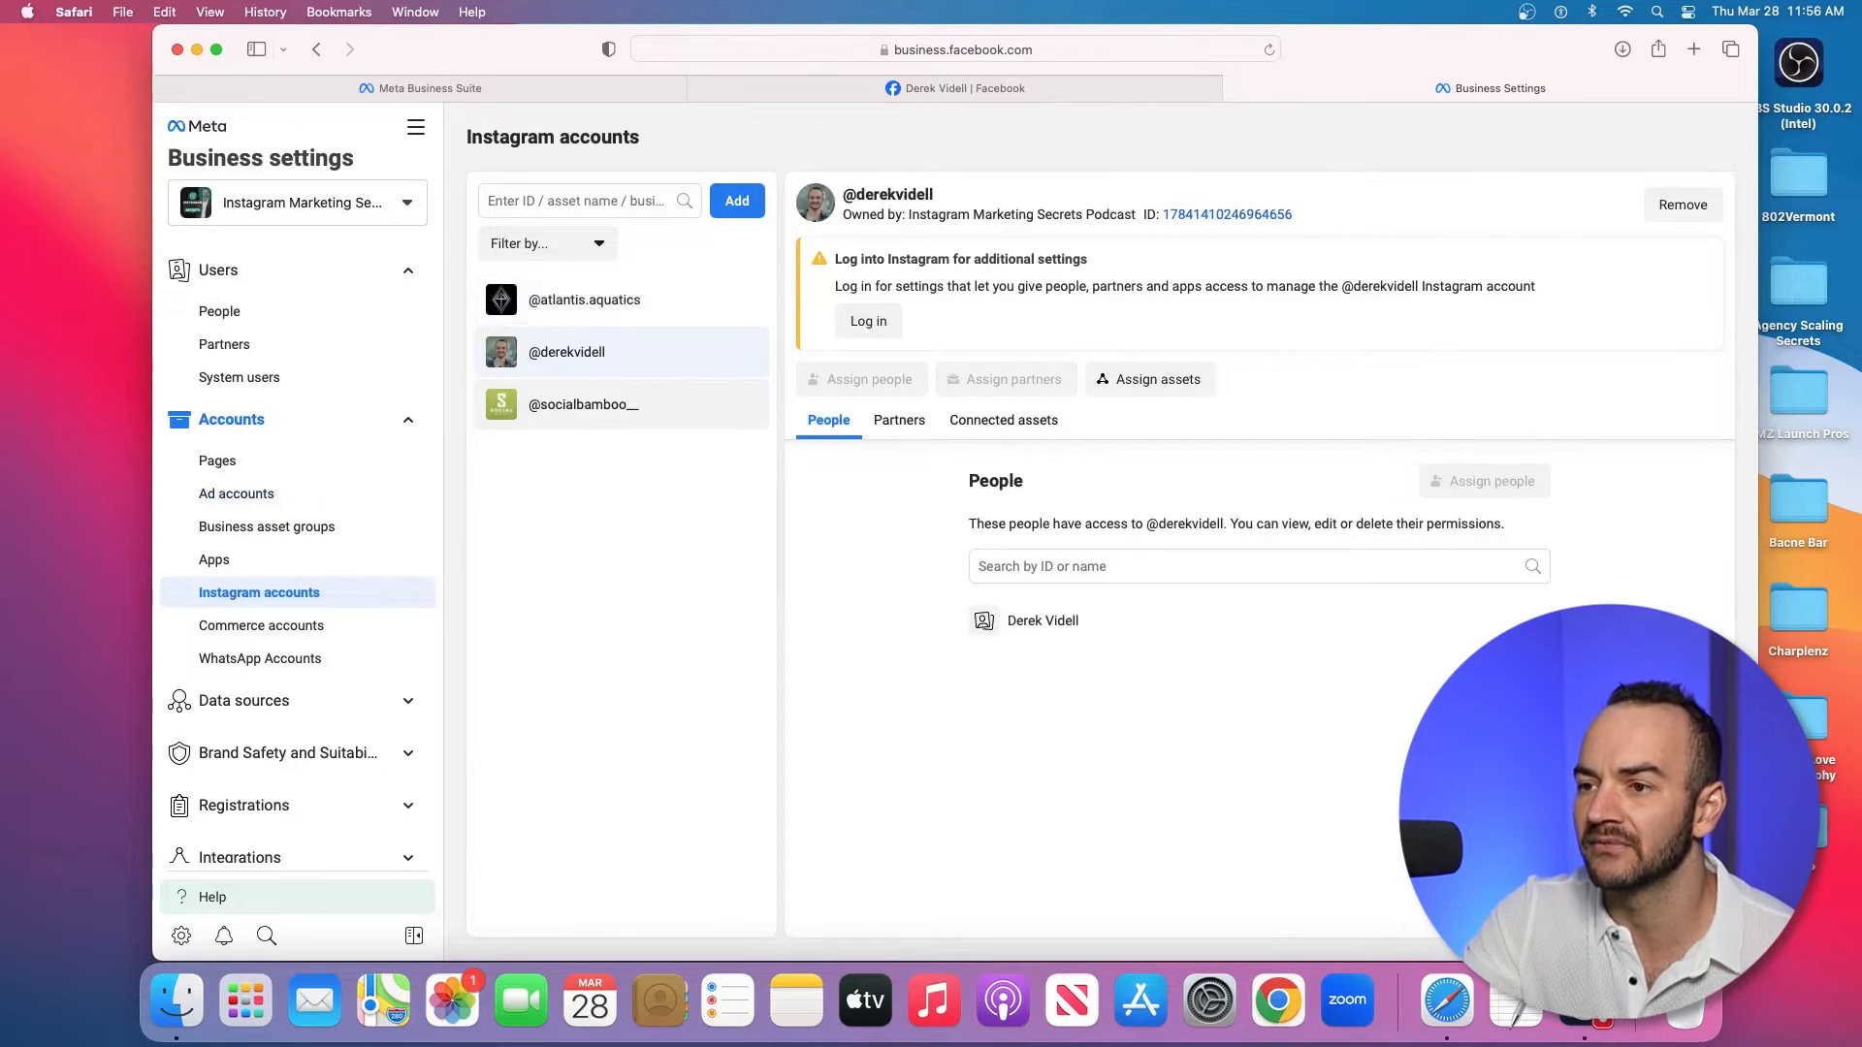
click(621, 404)
click(620, 352)
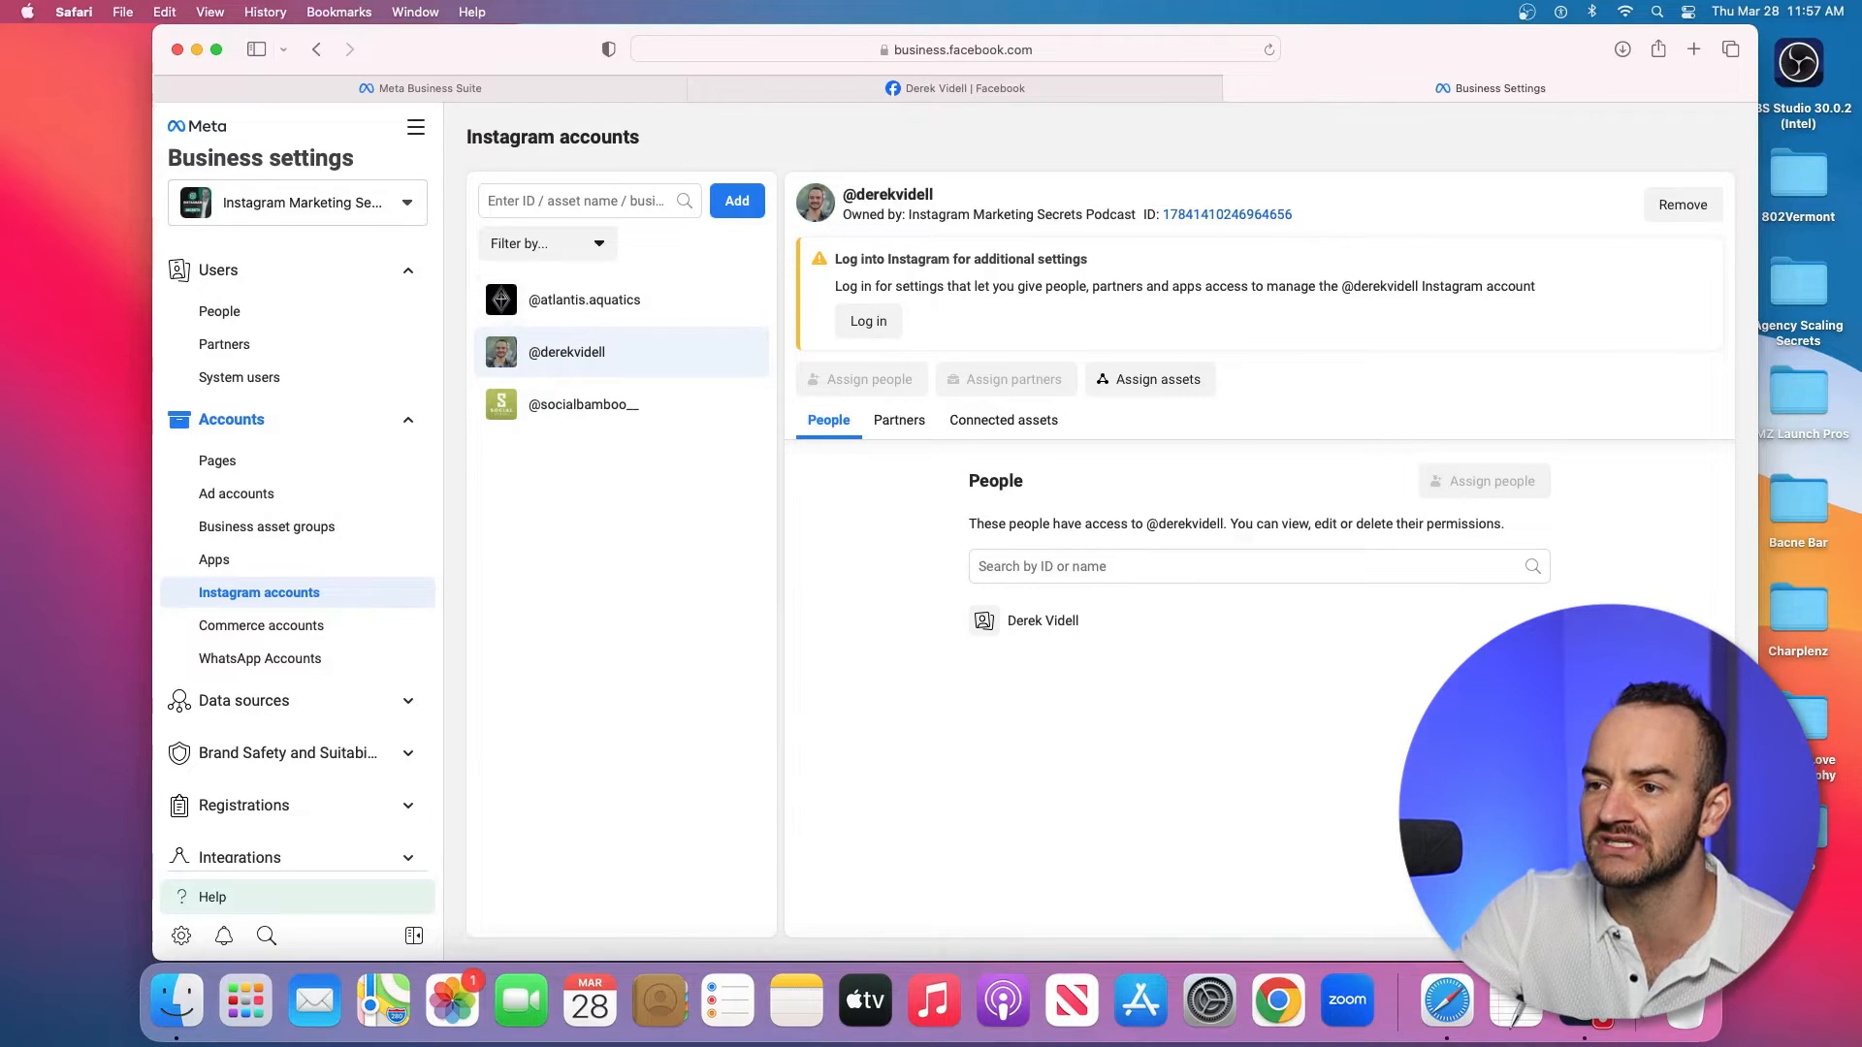
click(737, 201)
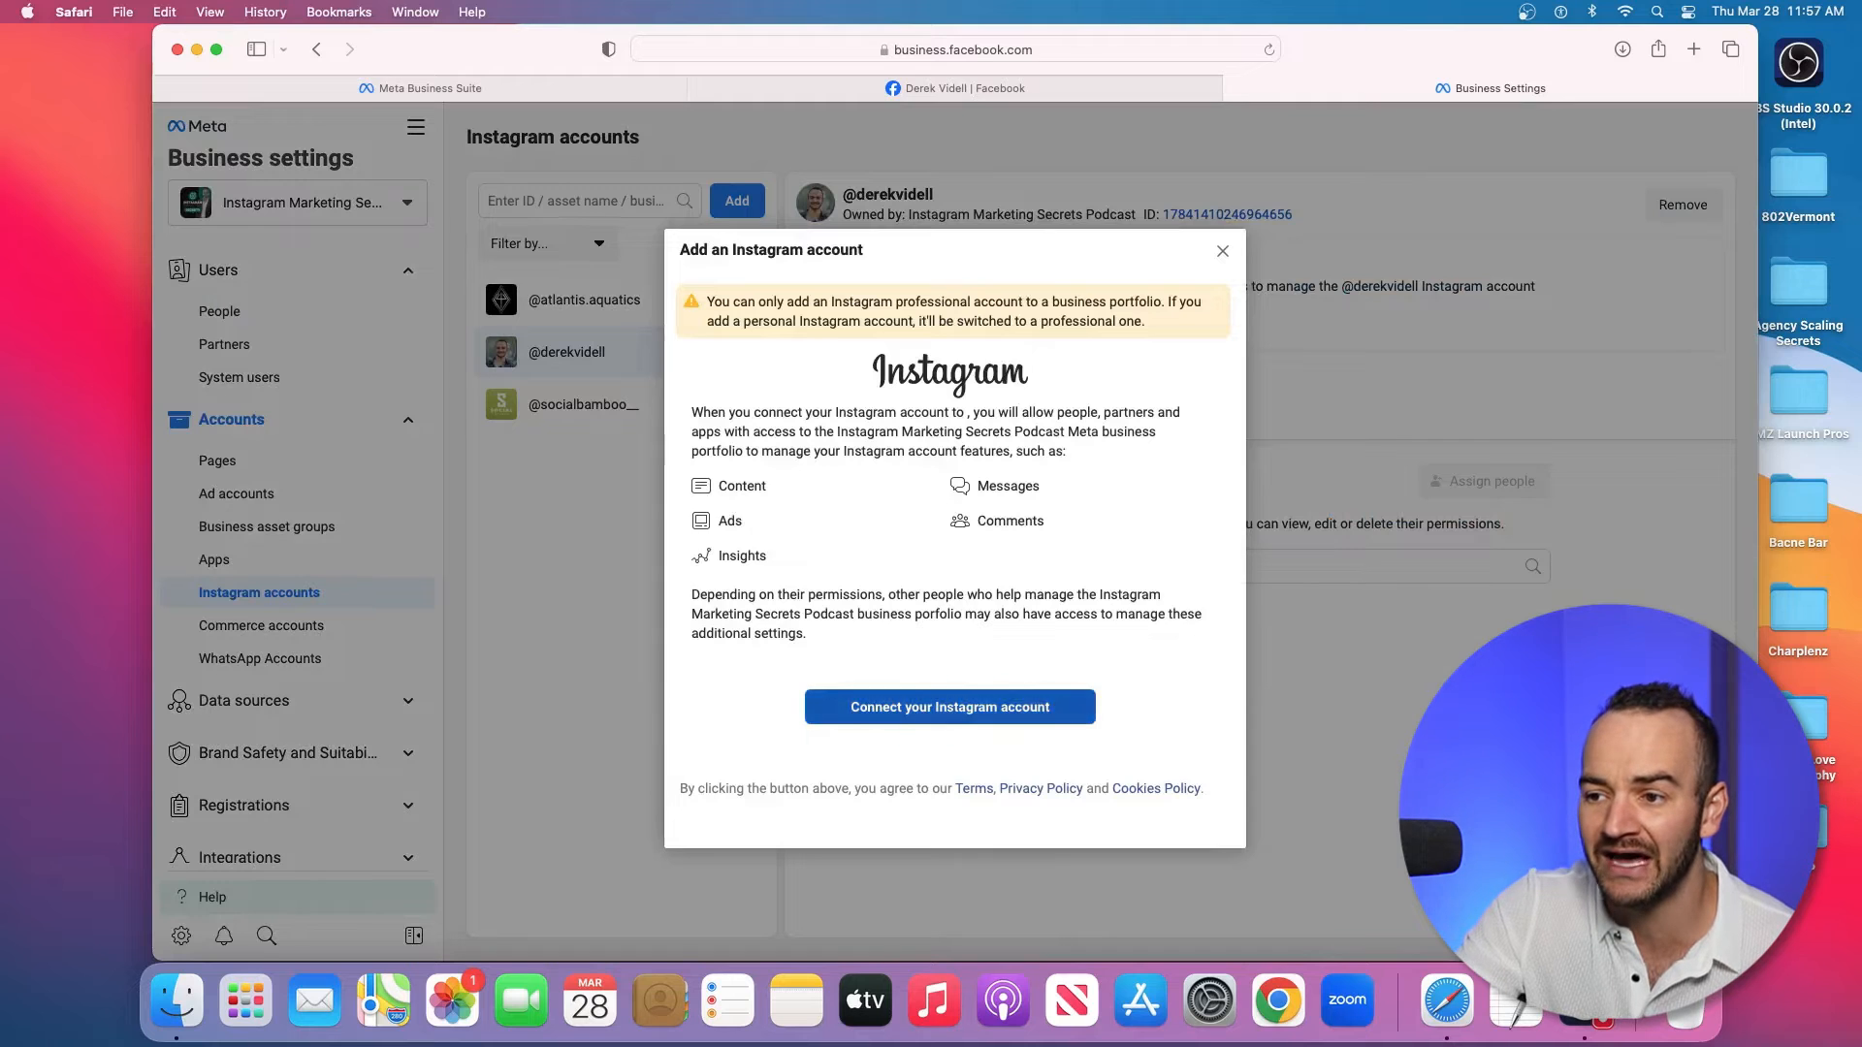
click(1223, 252)
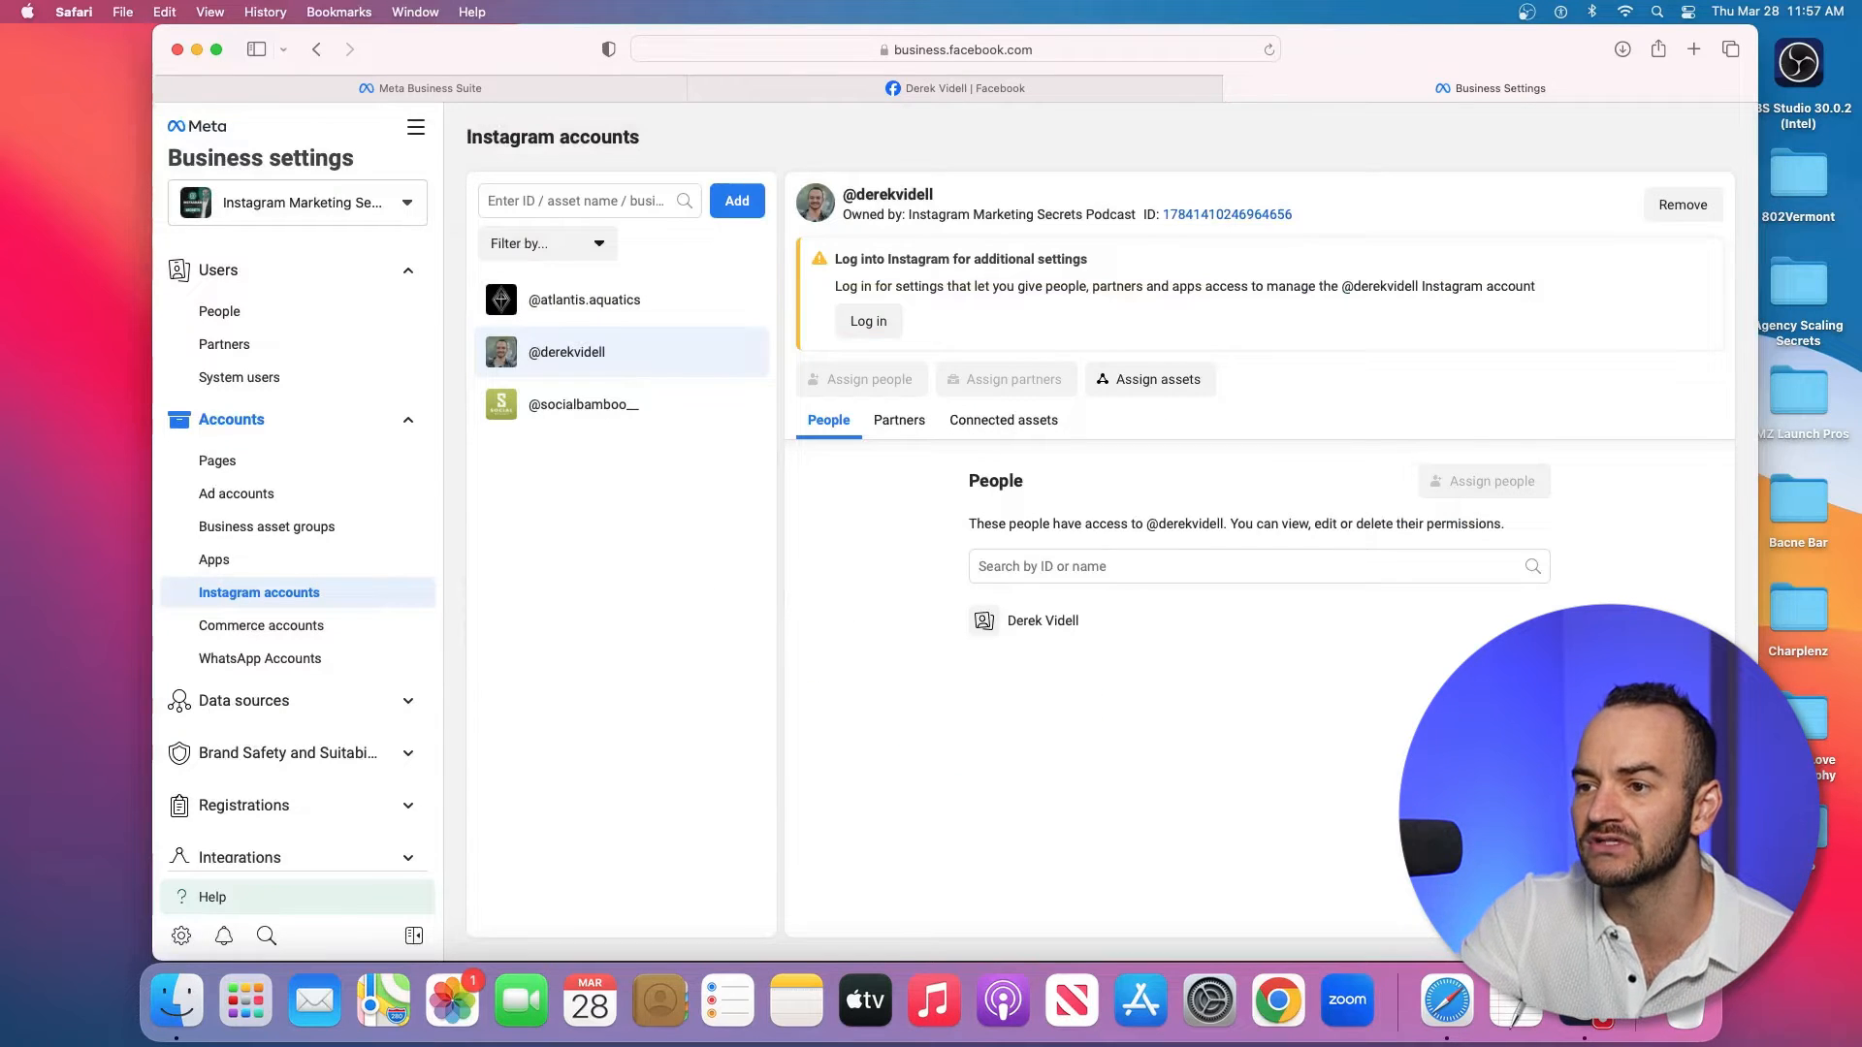
Step: Review the assigned person's permissions on the owner's personal Instagram account and assign the IGMSecrets ad account to it
click(1182, 621)
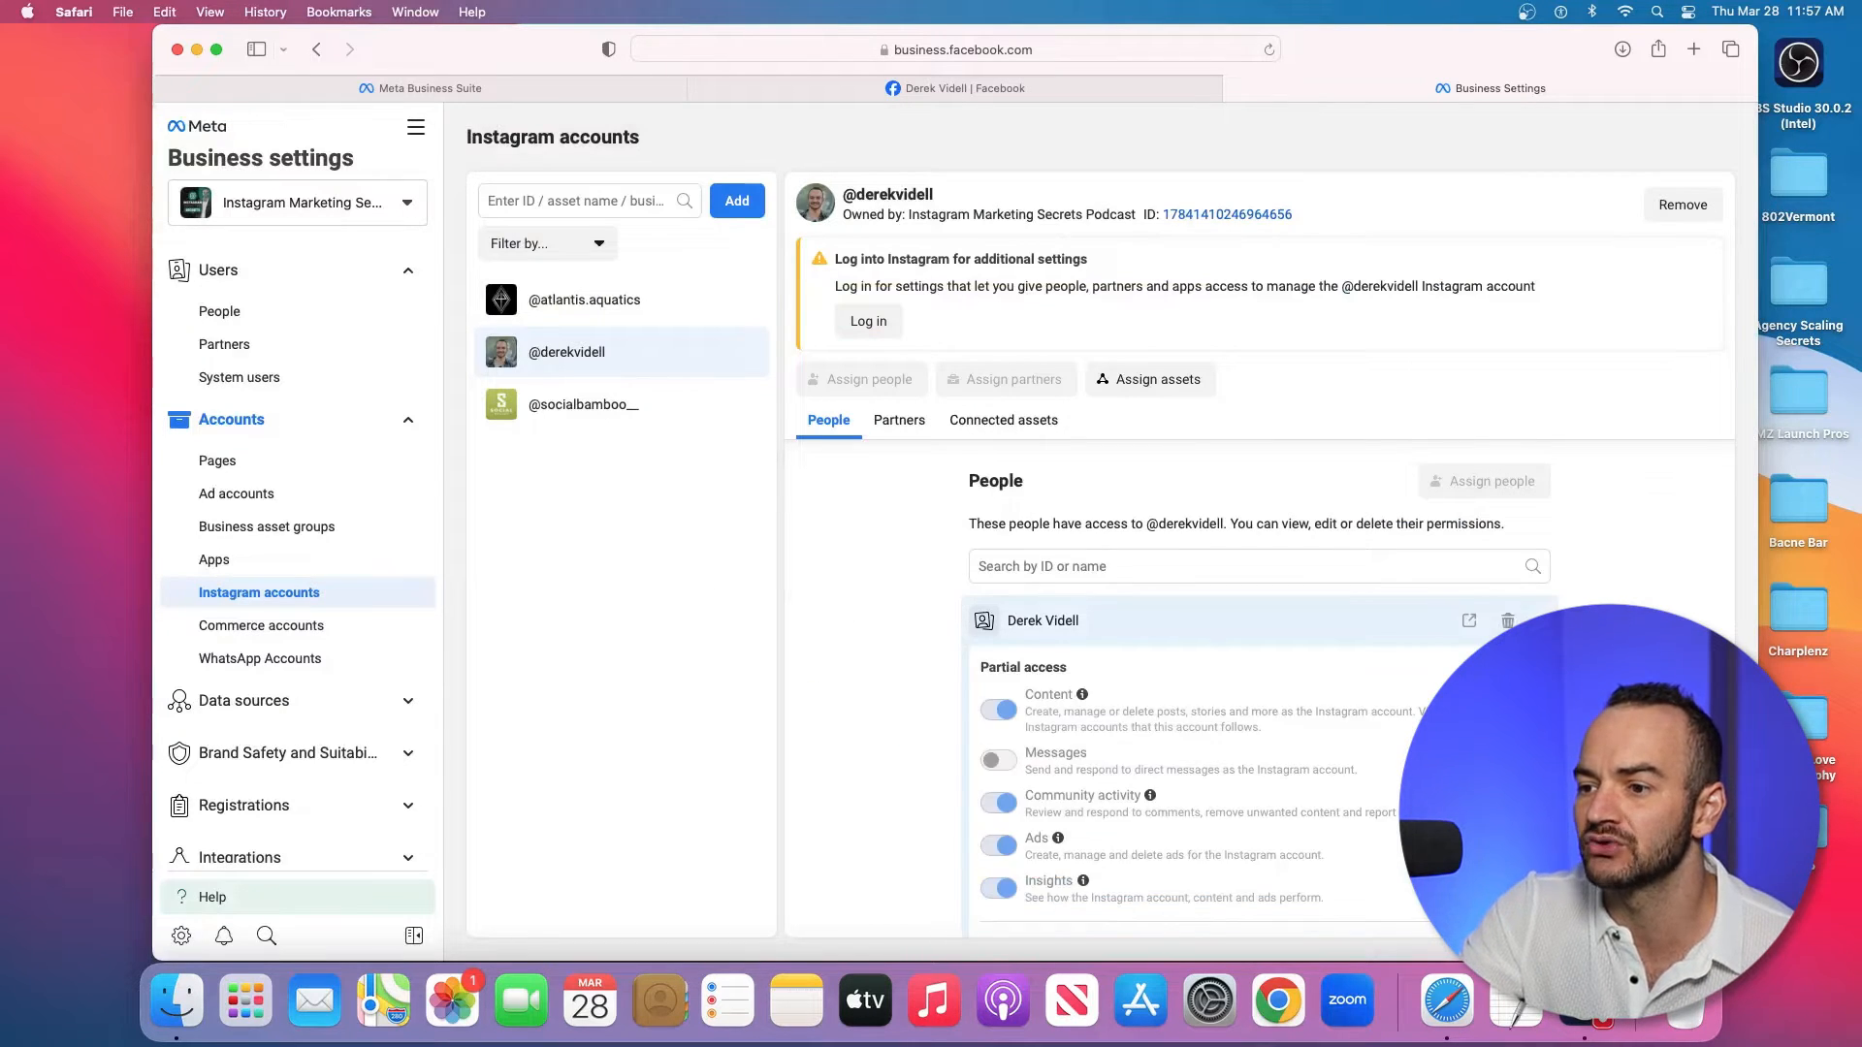
scroll(1182, 621, down, 2)
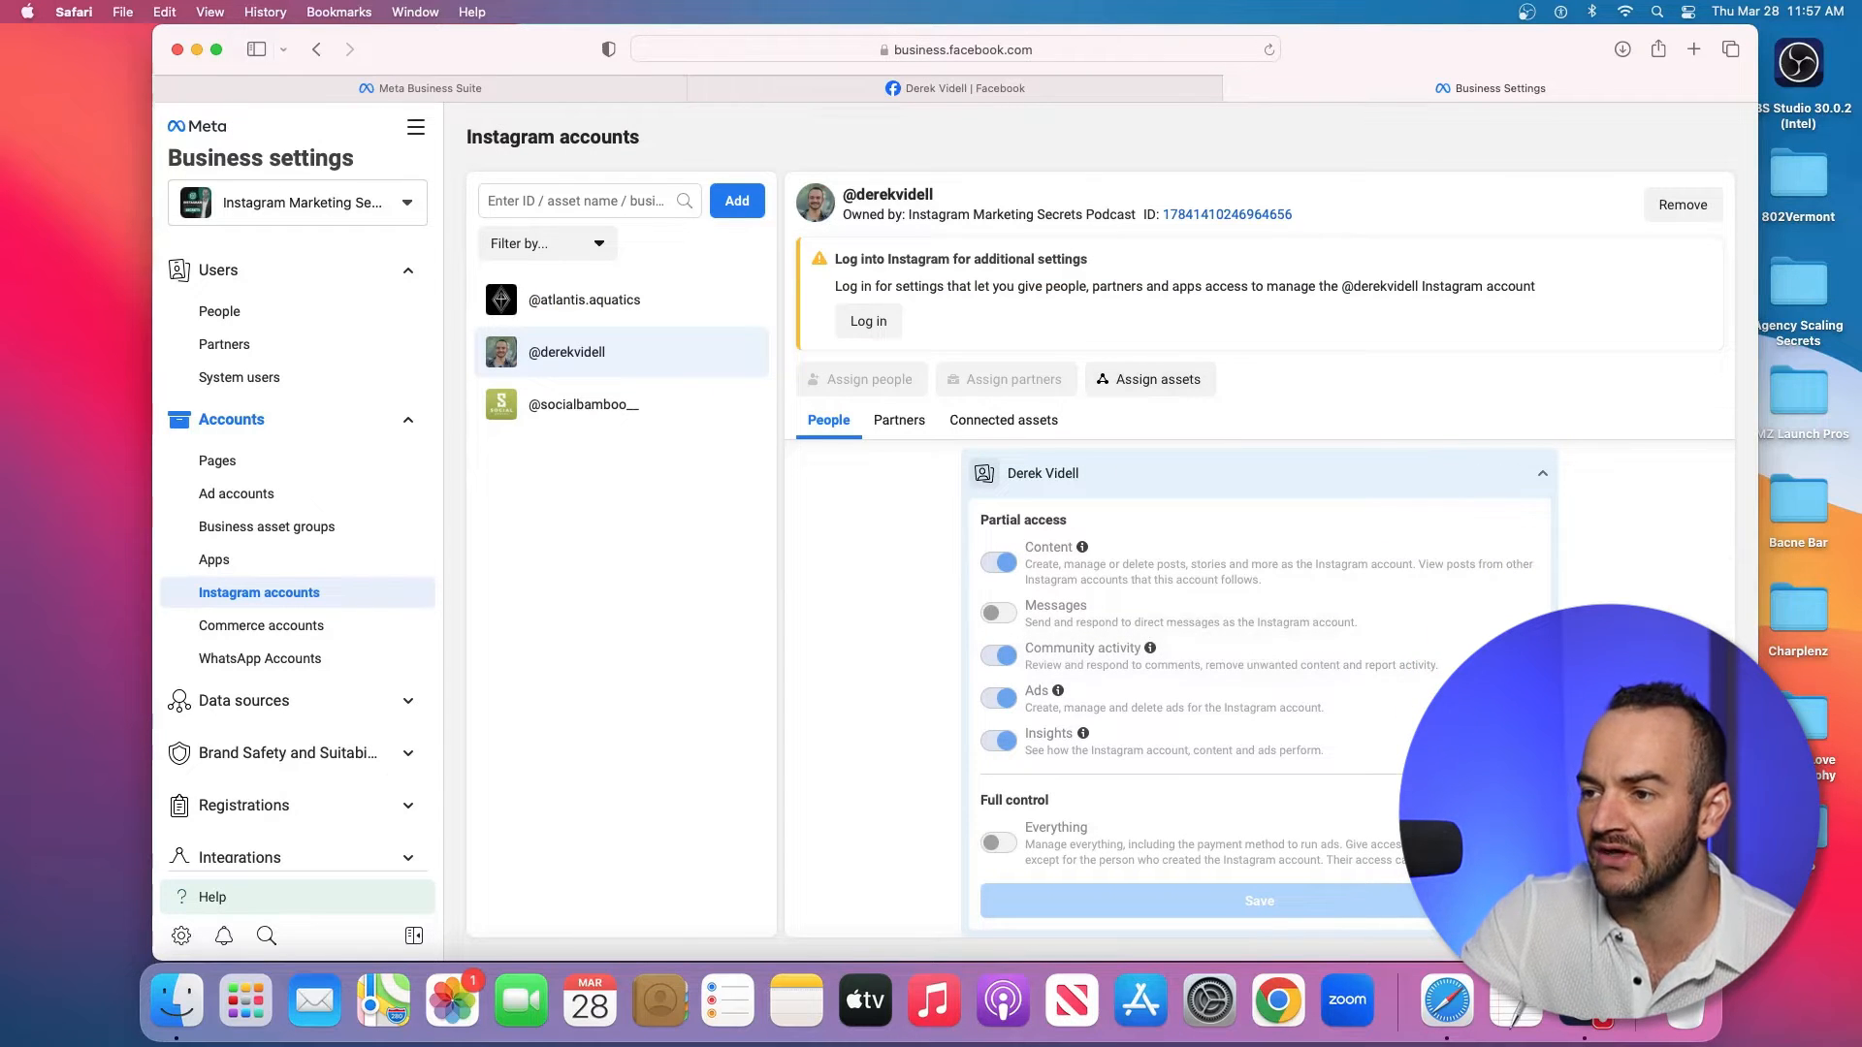
click(1154, 379)
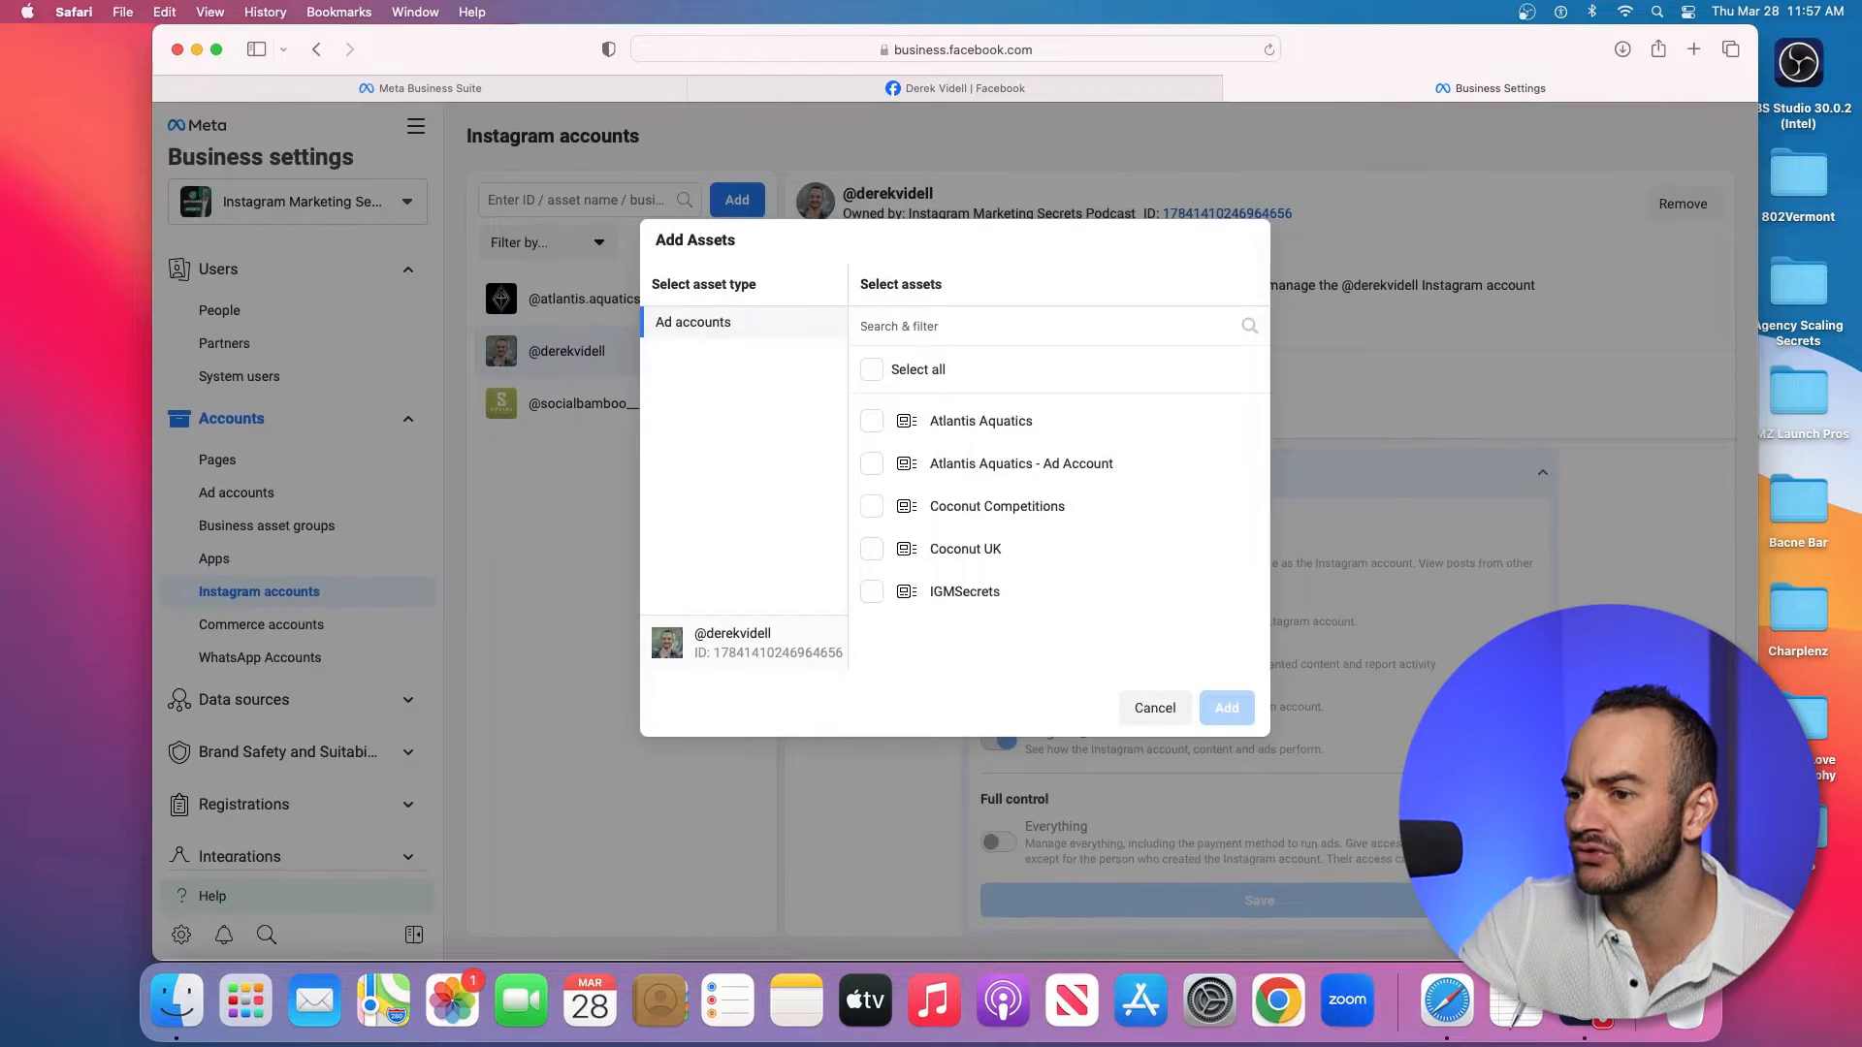
click(872, 592)
click(1227, 709)
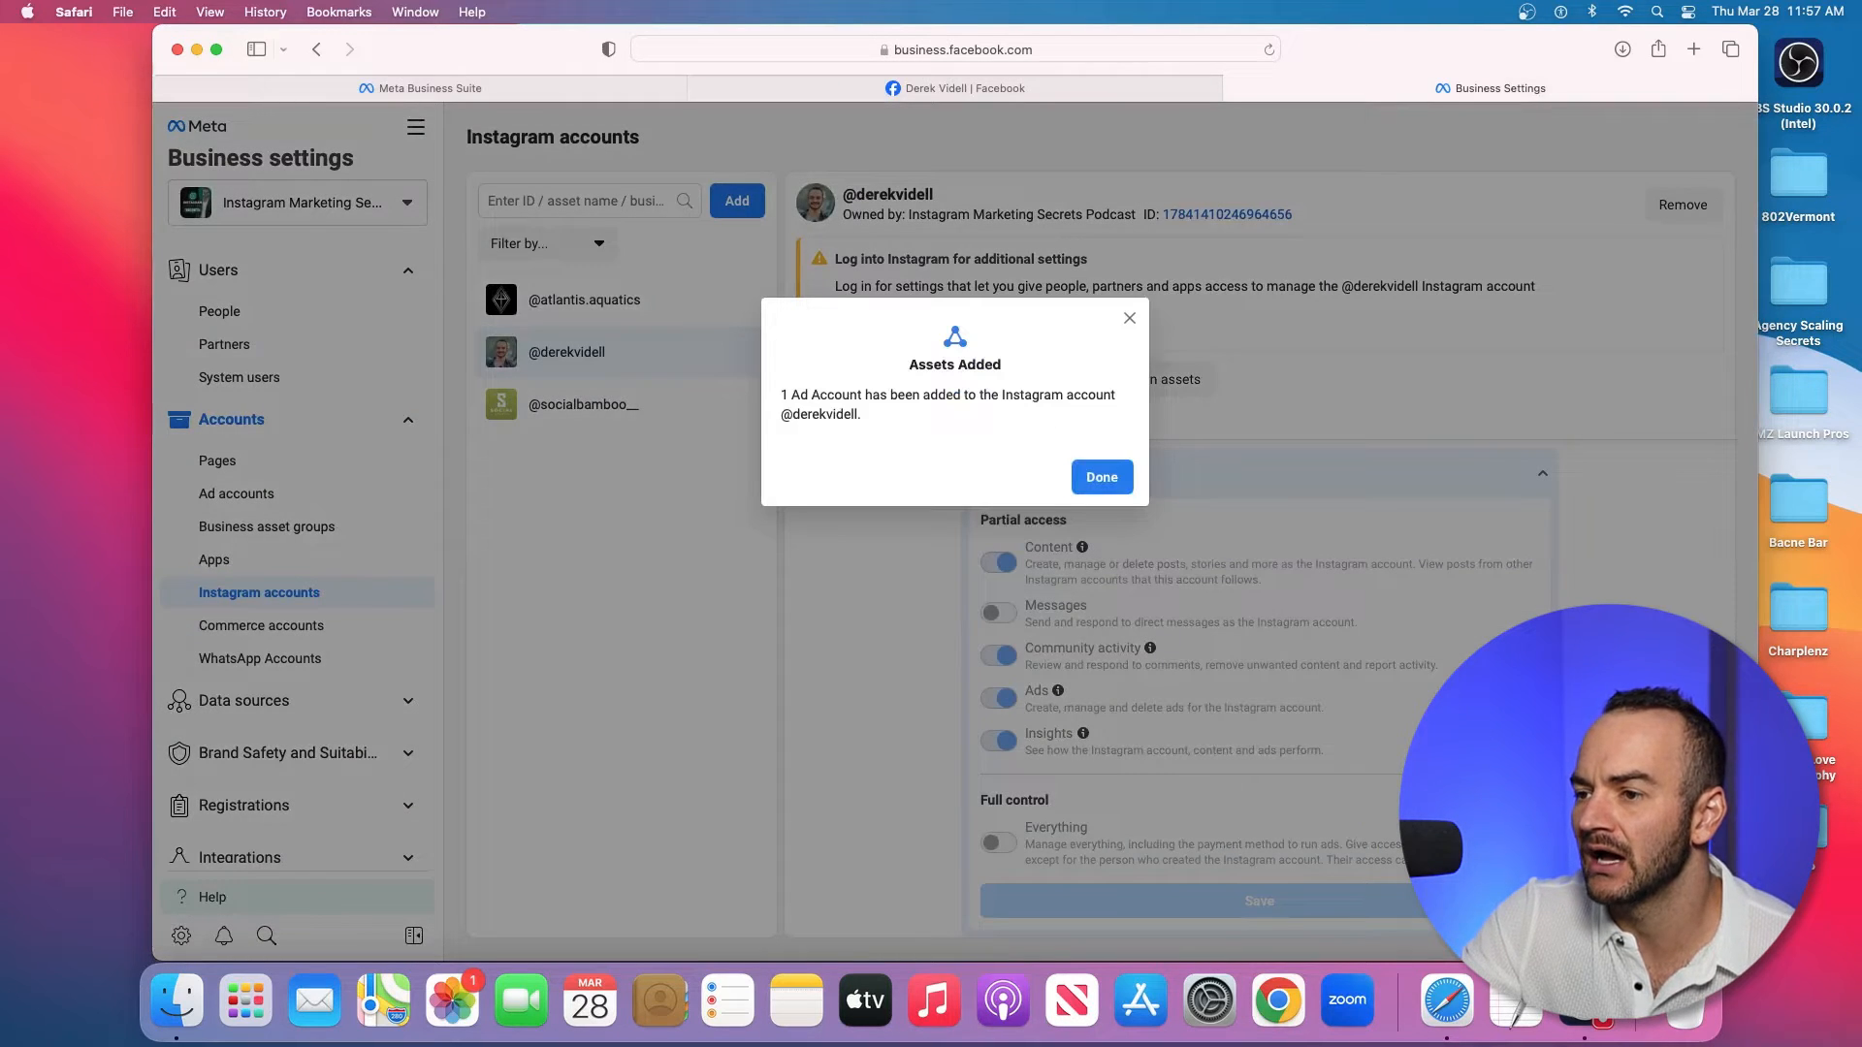
click(1105, 477)
Step: Open the business's Datasets under Data sources and view the form for creating a new dataset, leaving it without creating one
click(291, 700)
scroll(291, 679, down, 3)
scroll(291, 593, down, 1)
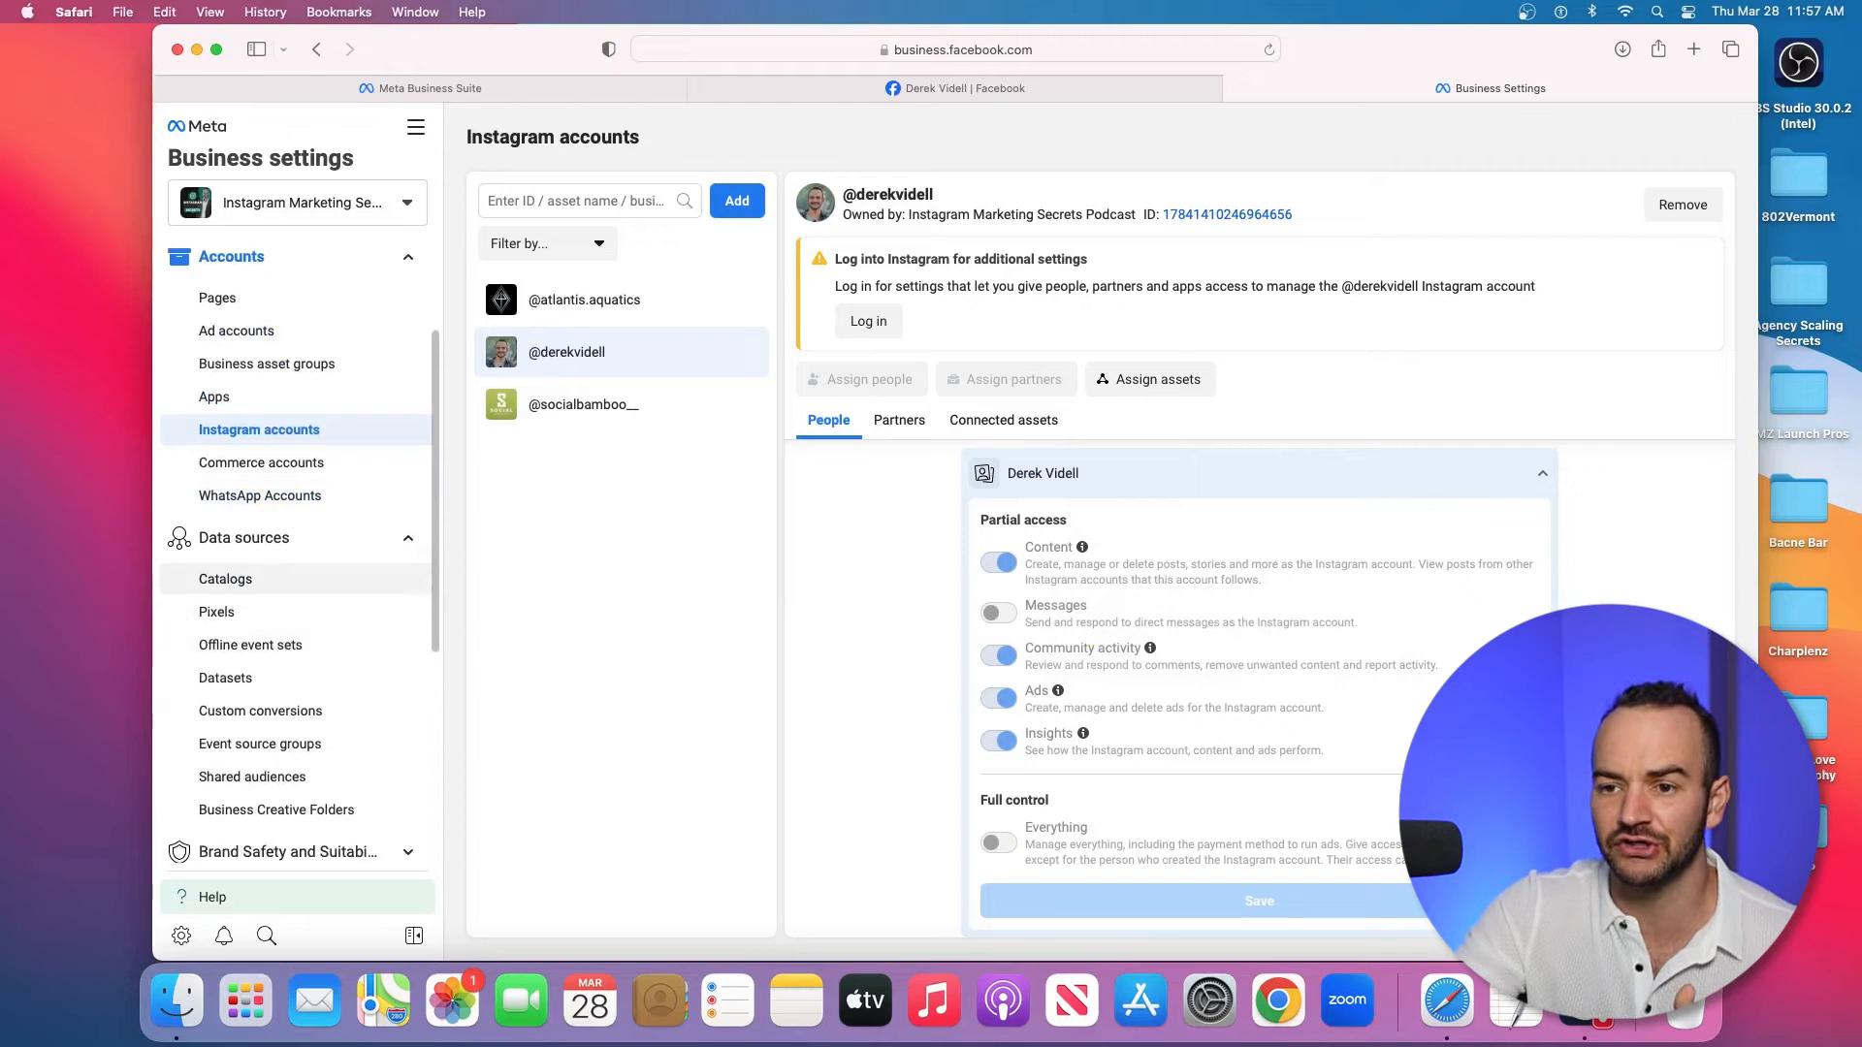
click(252, 655)
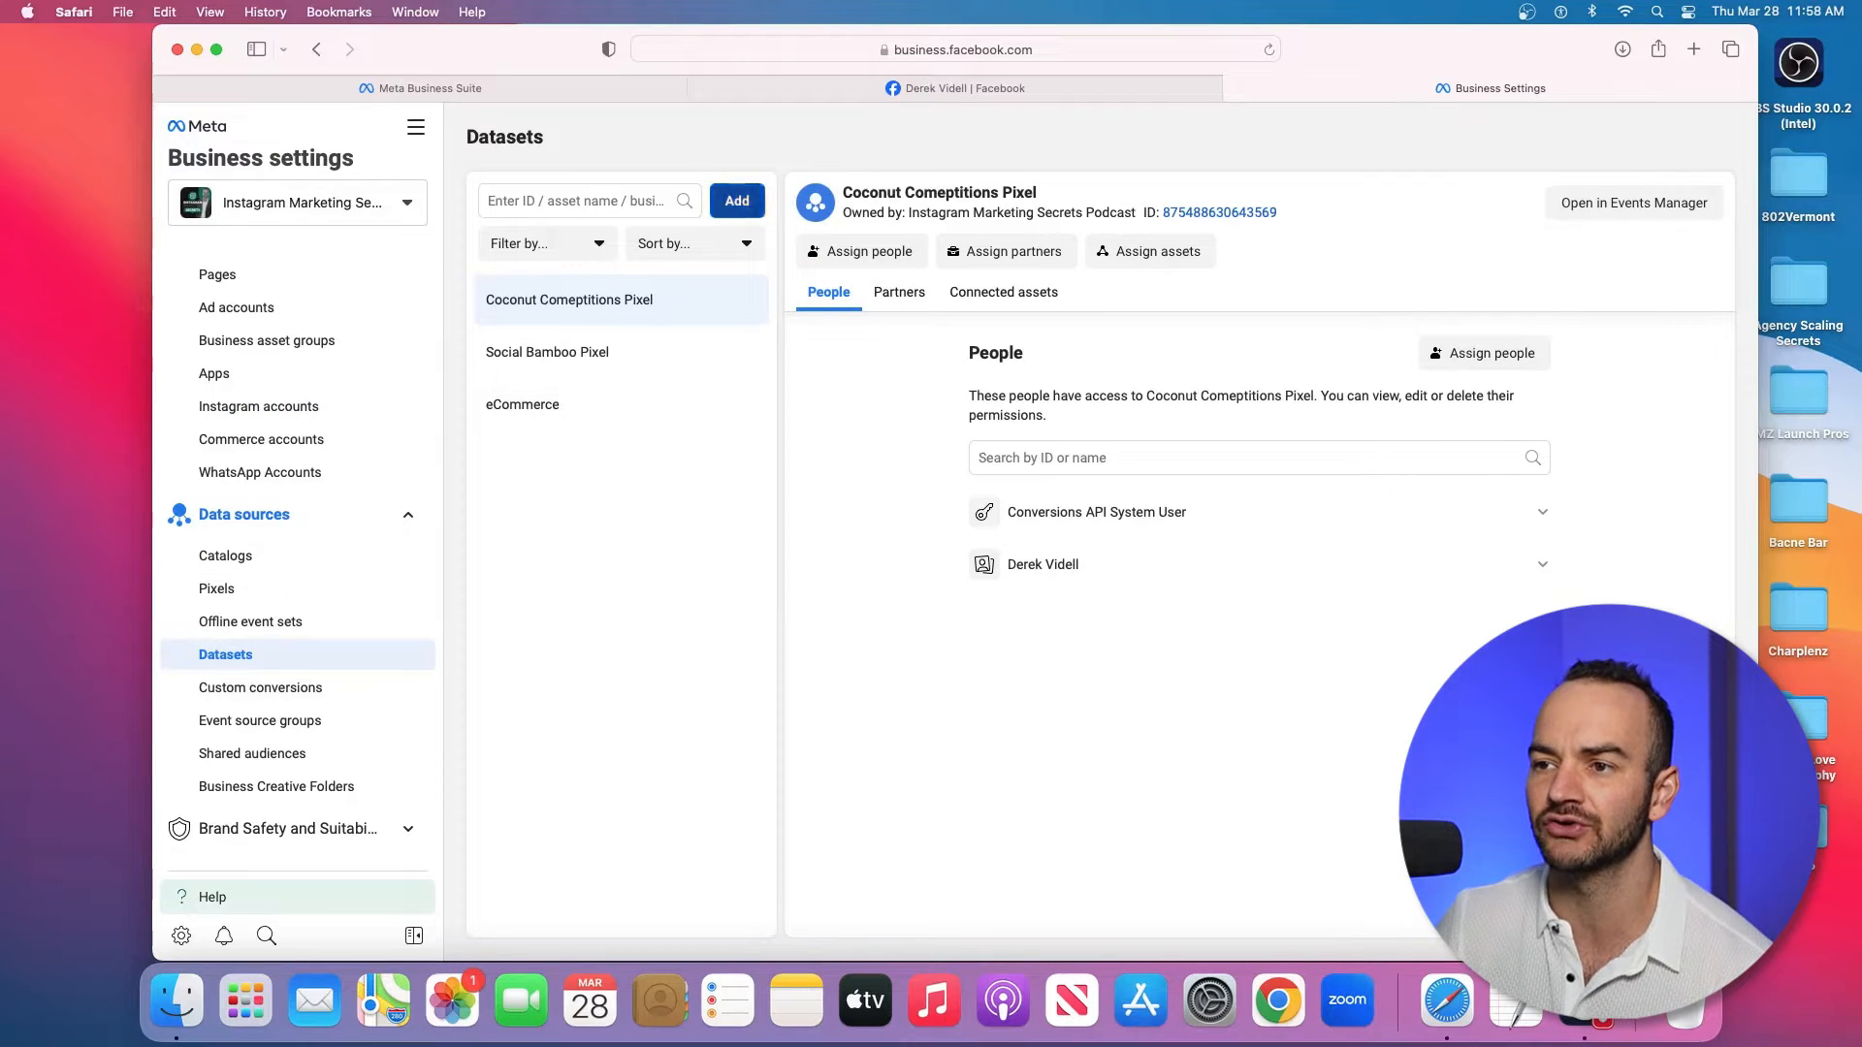
click(738, 200)
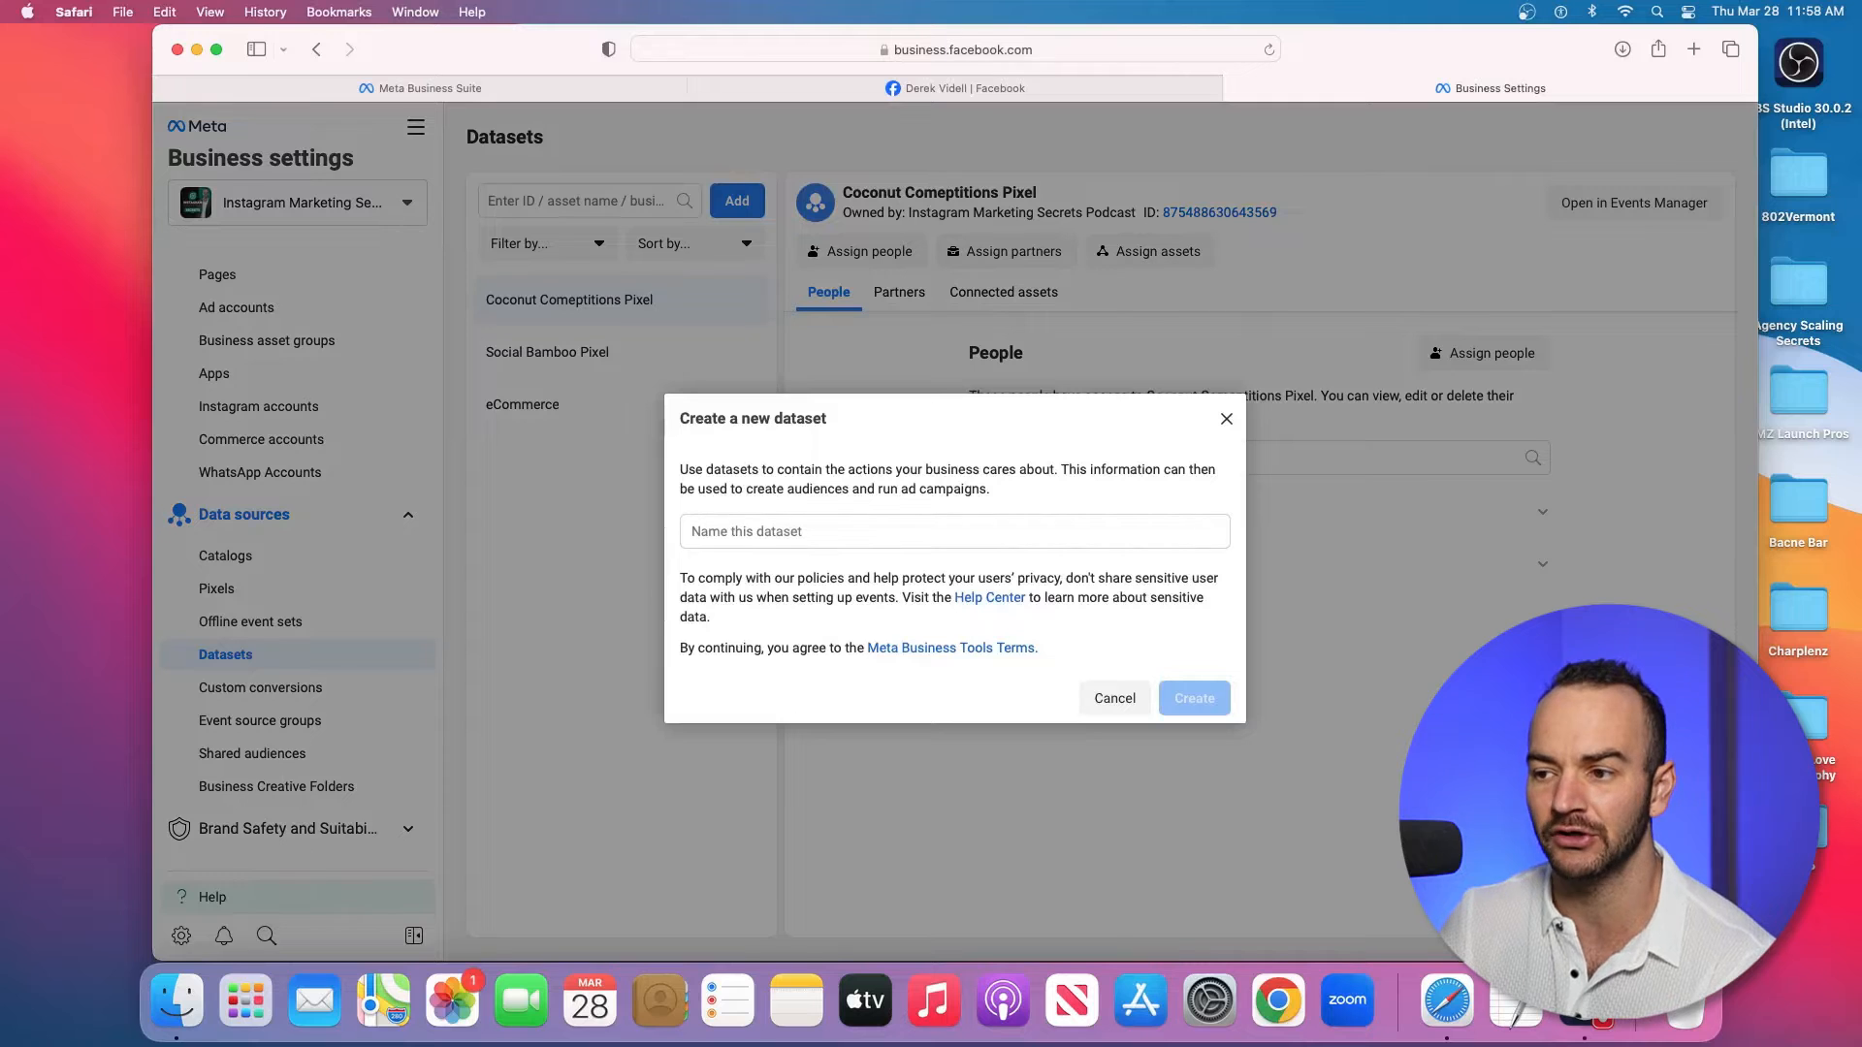
click(1116, 699)
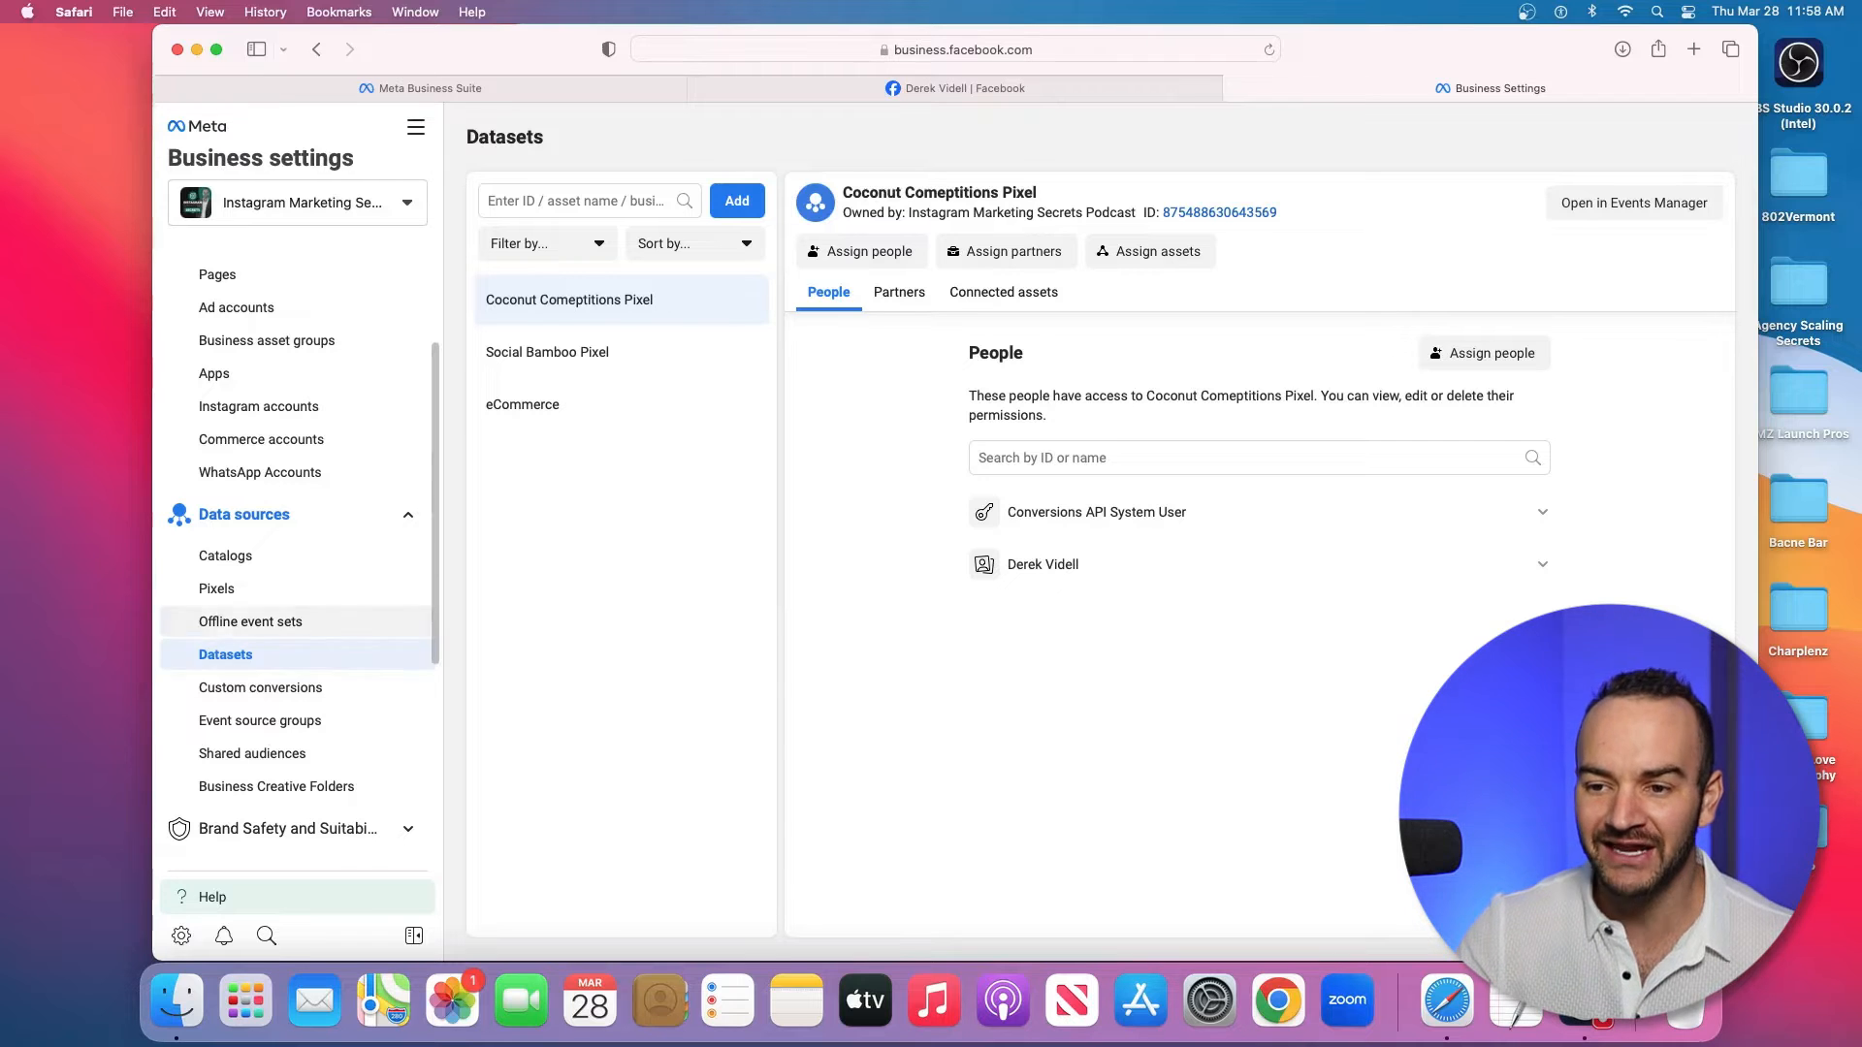
Step: Check the Pixels page under Data sources and return to the Datasets
click(217, 588)
click(225, 655)
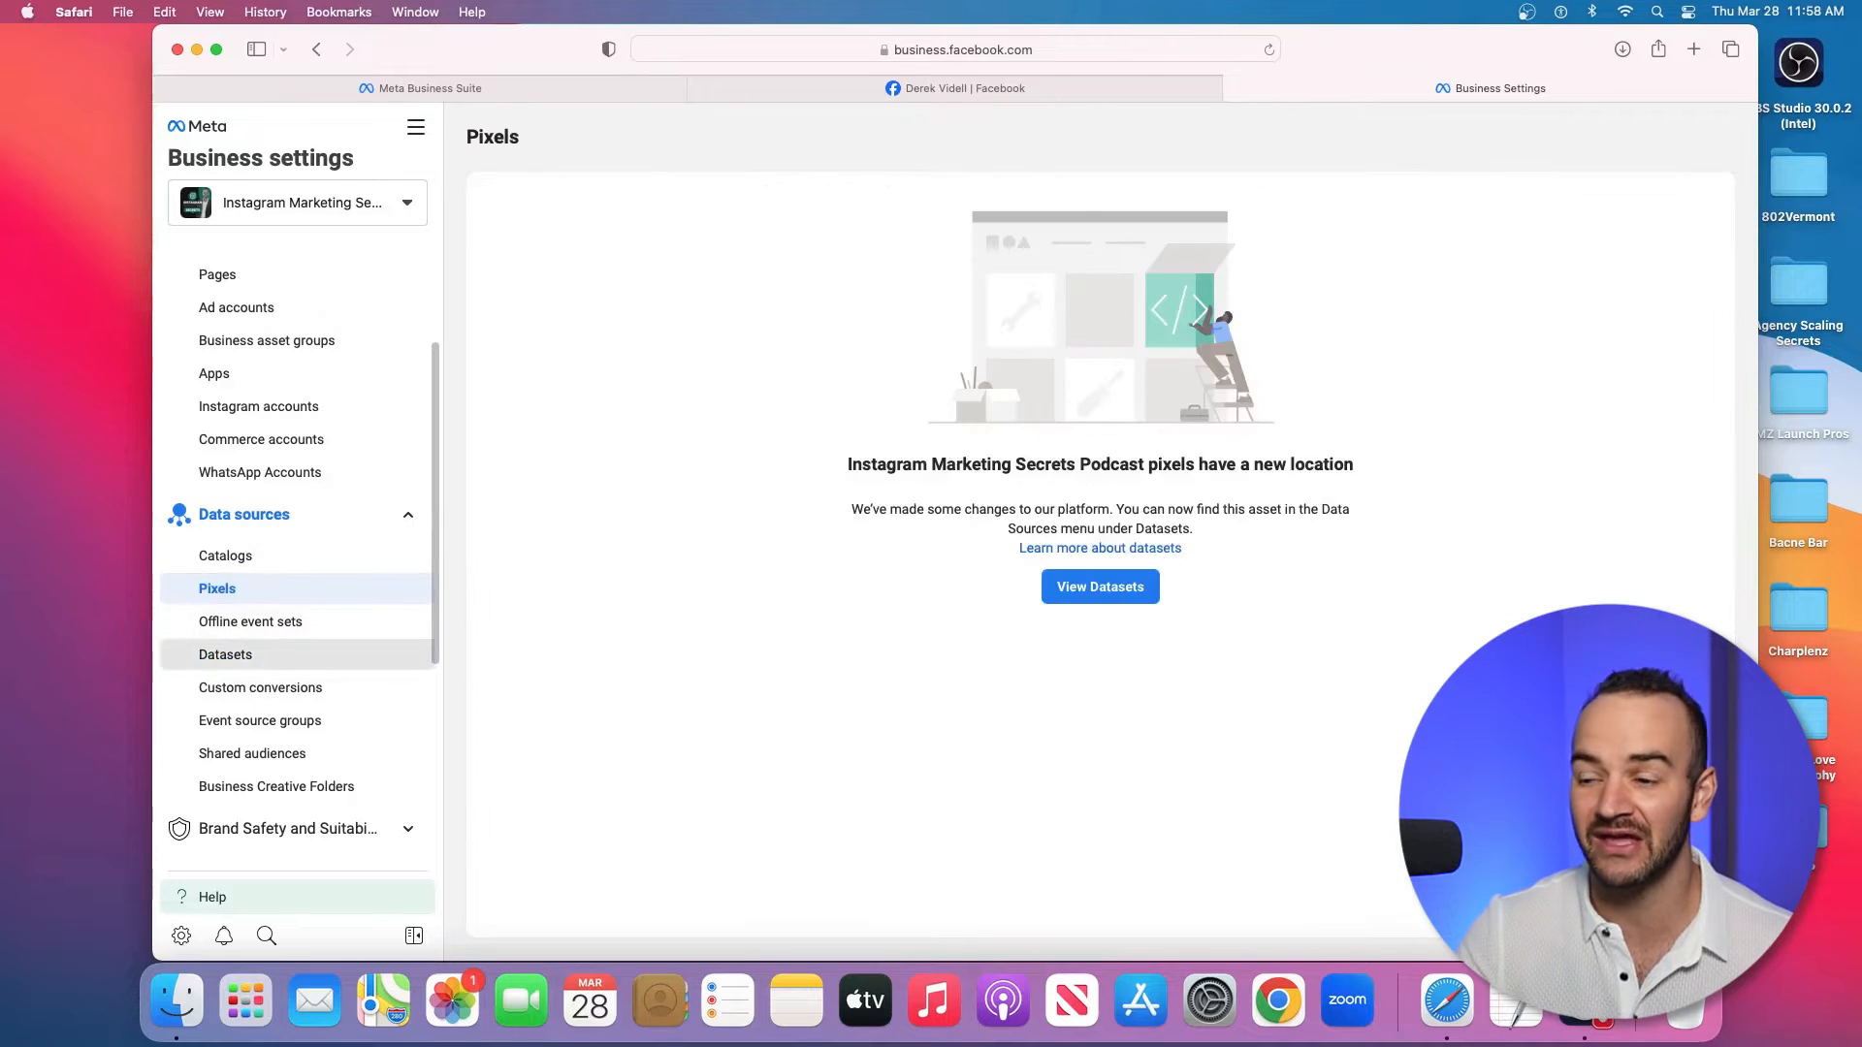
click(217, 589)
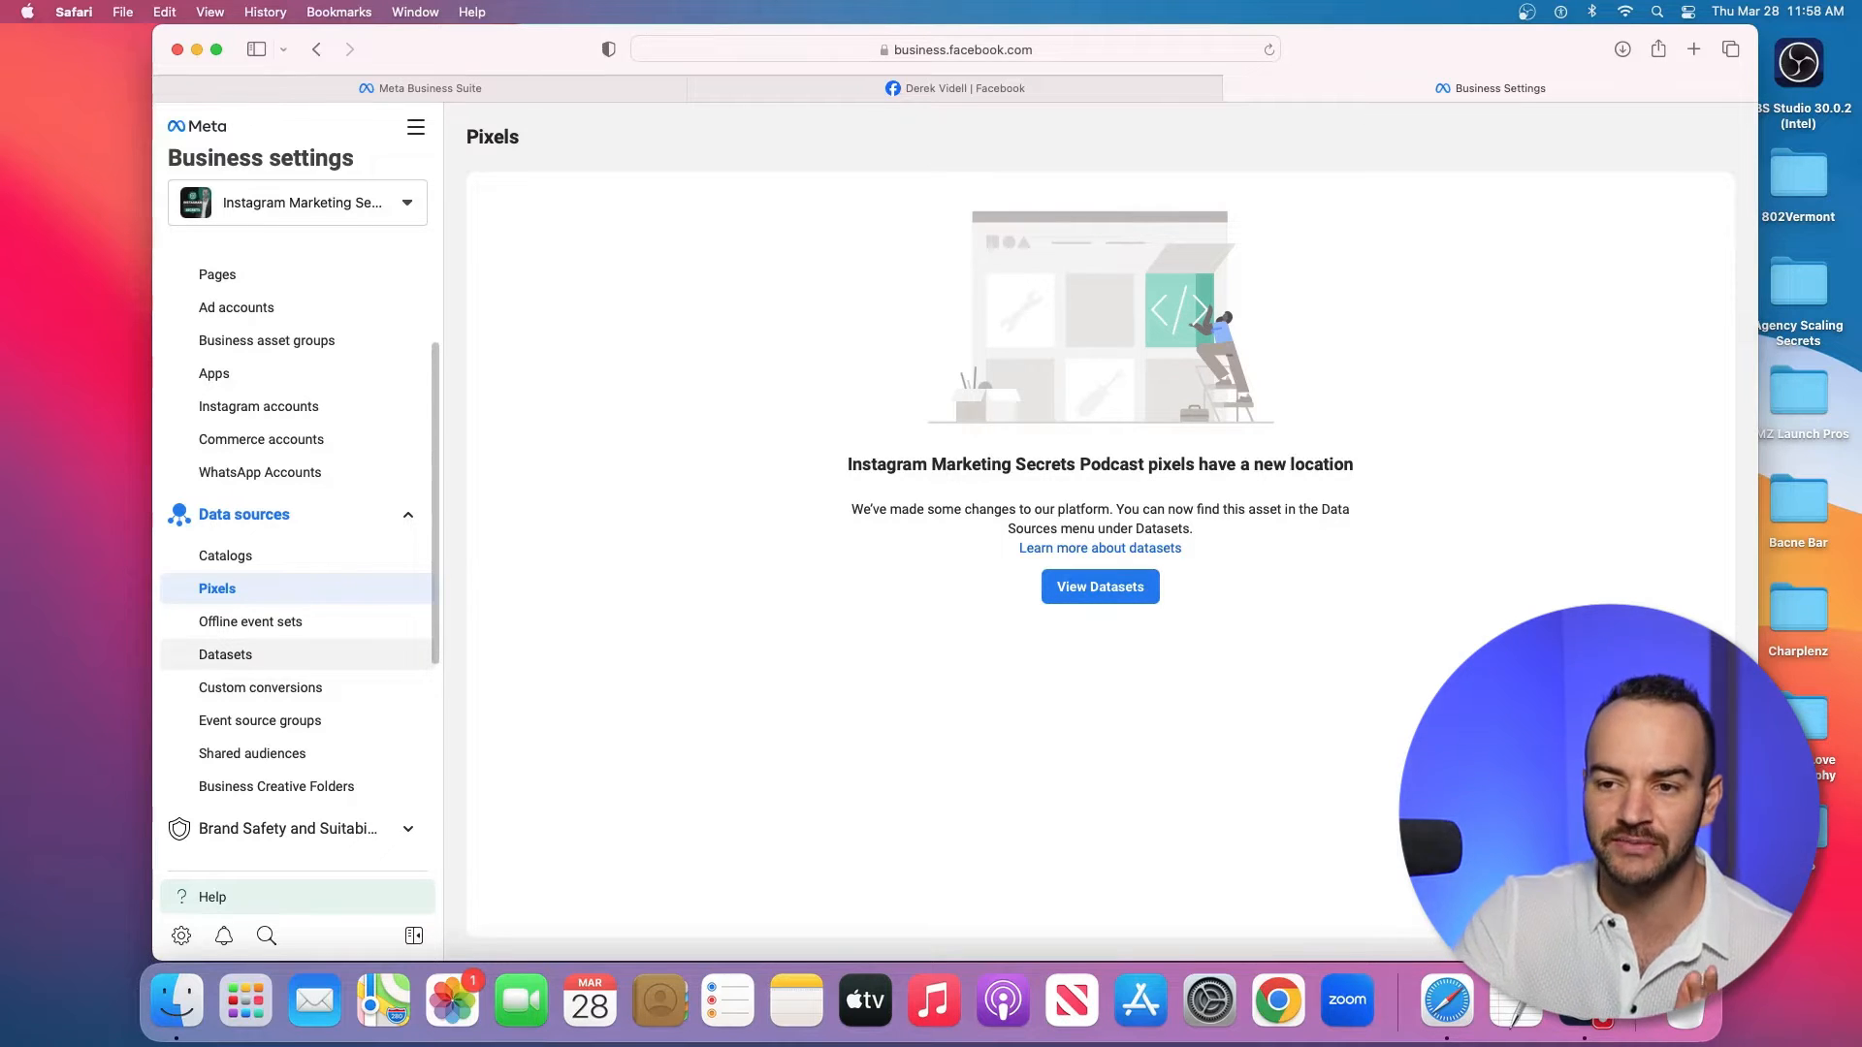
click(225, 654)
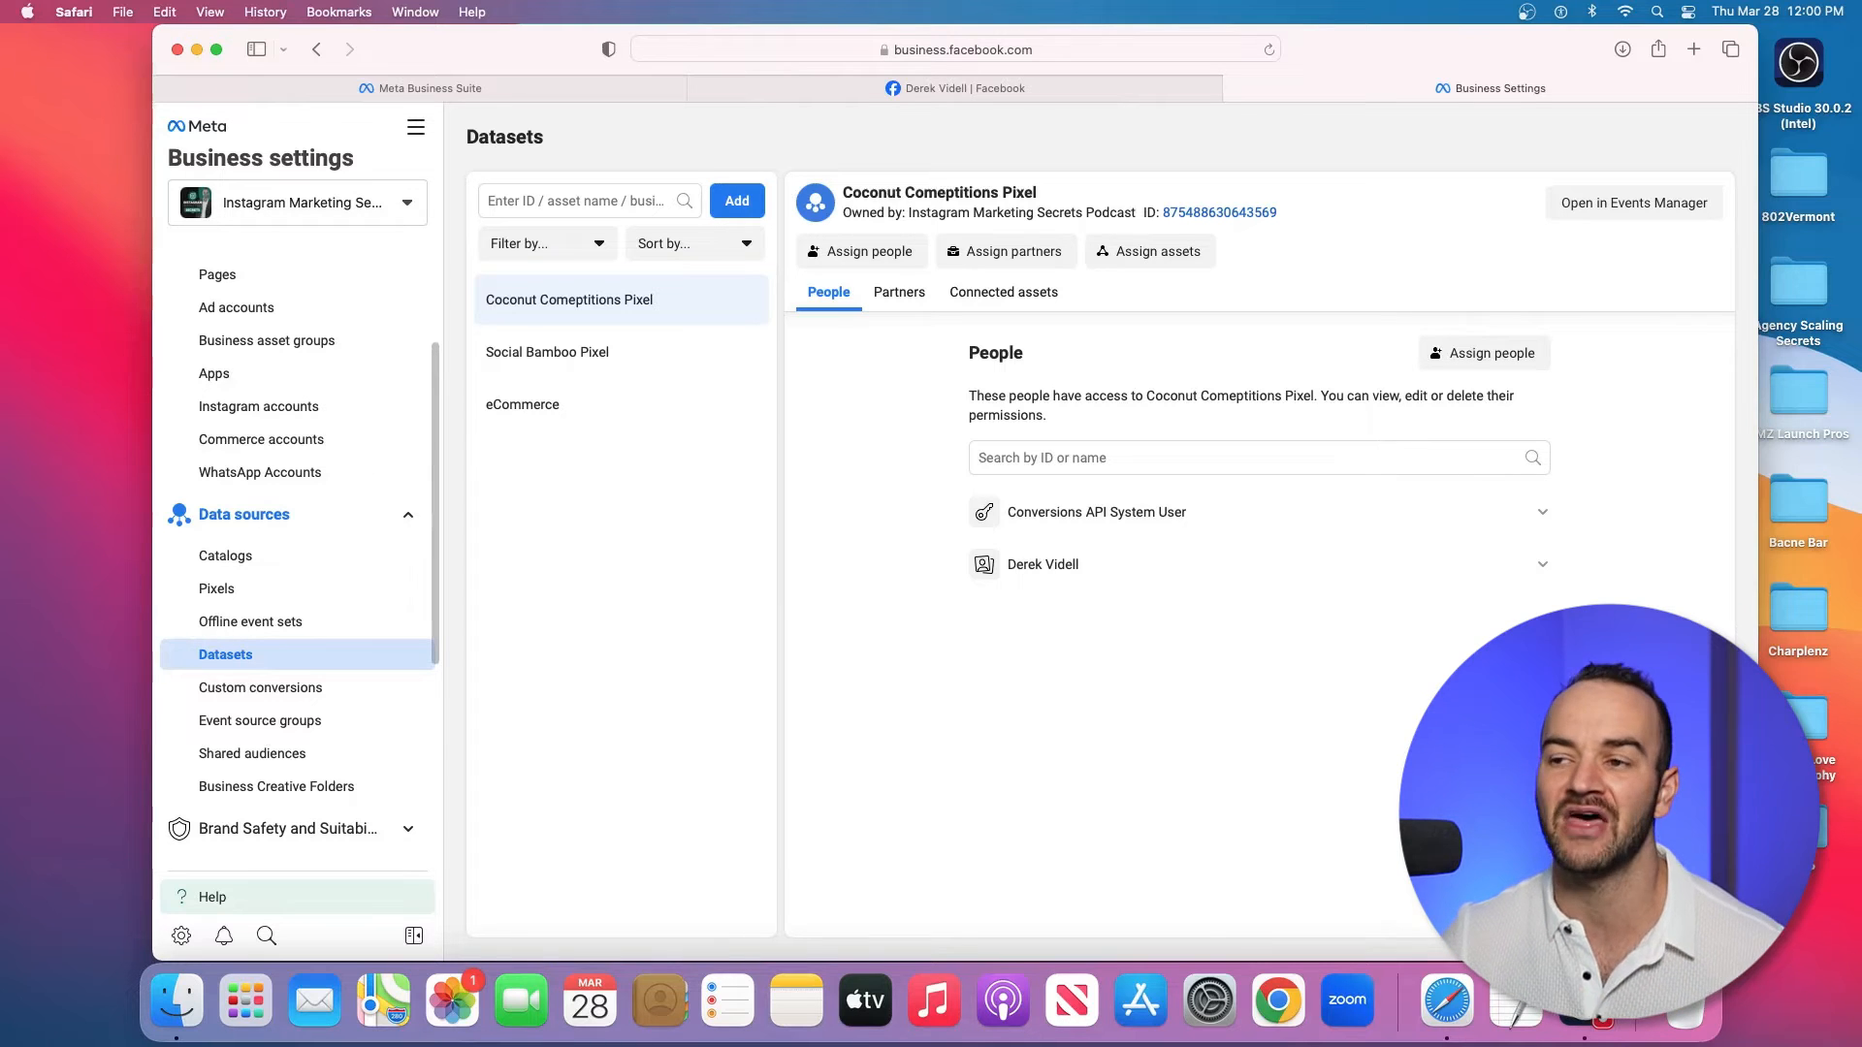
Step: Assign the account owner full control (Manage events dataset) of the Coconut Comeptitions Pixel dataset and close the confirmation
scroll(300, 553, down, 3)
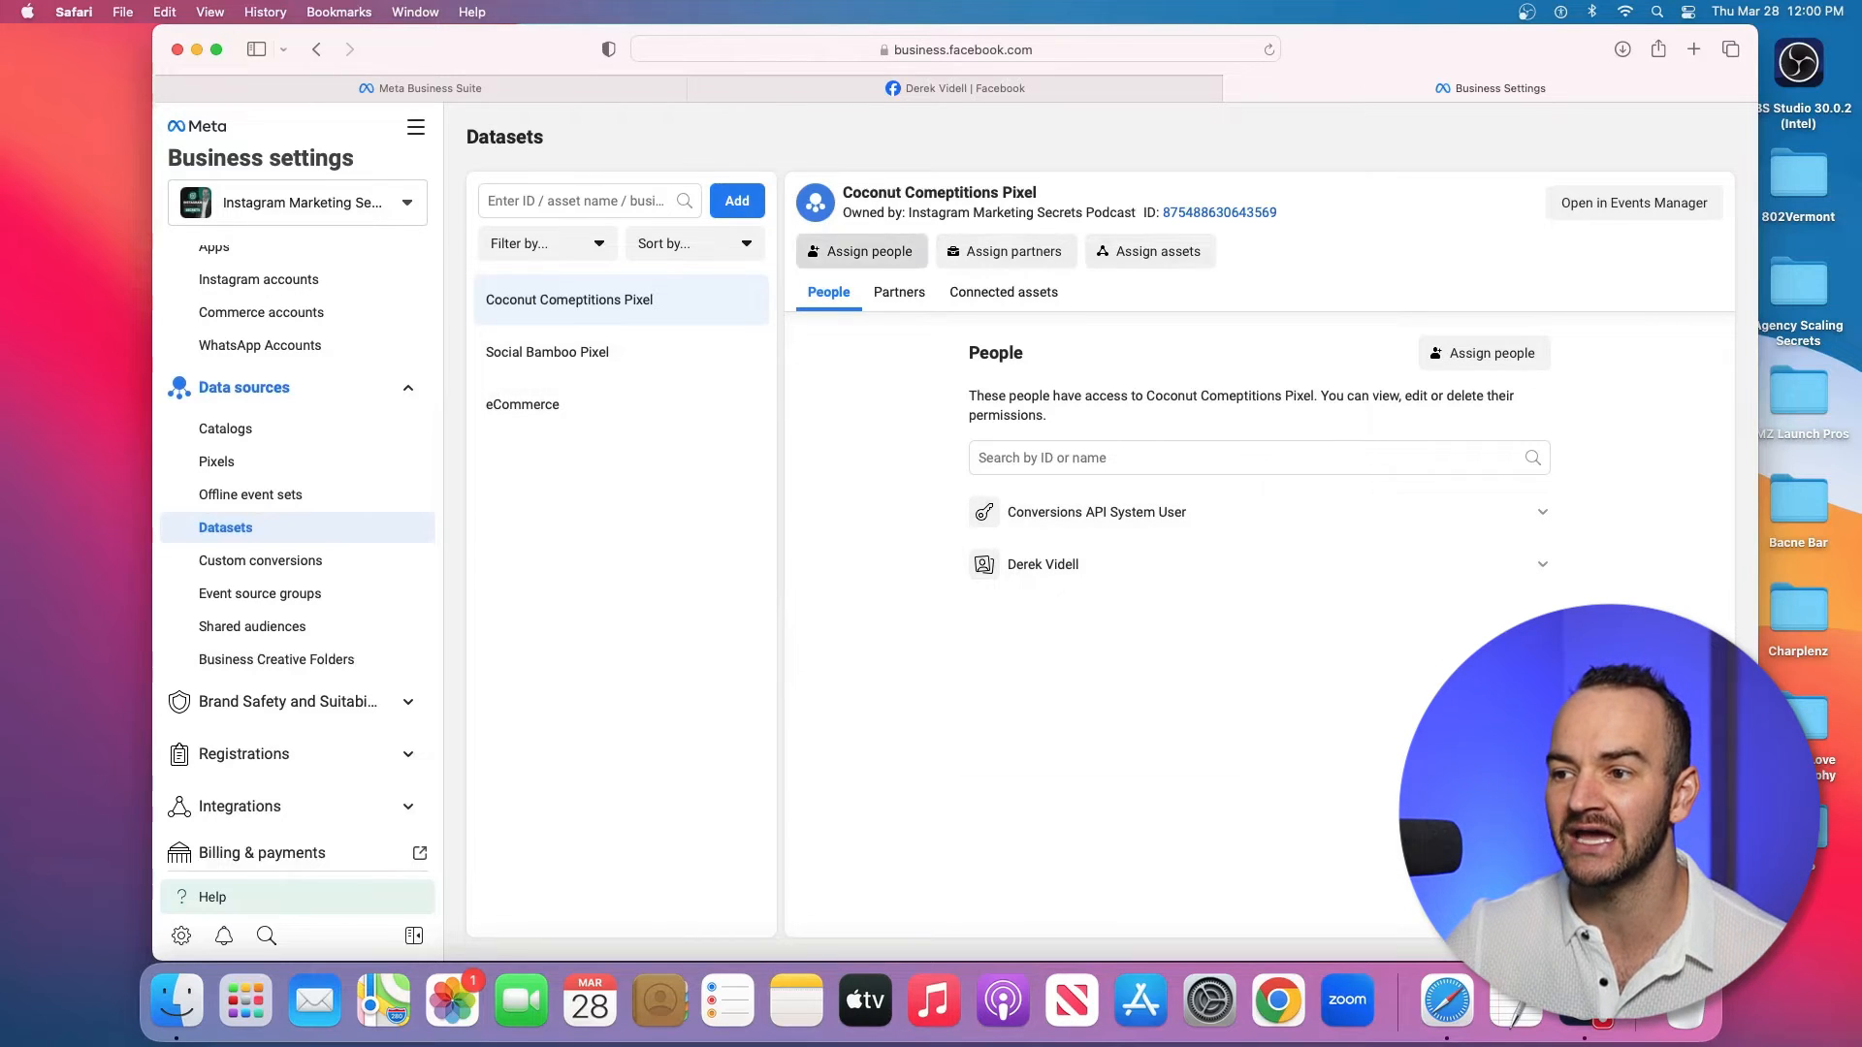
click(820, 252)
click(591, 457)
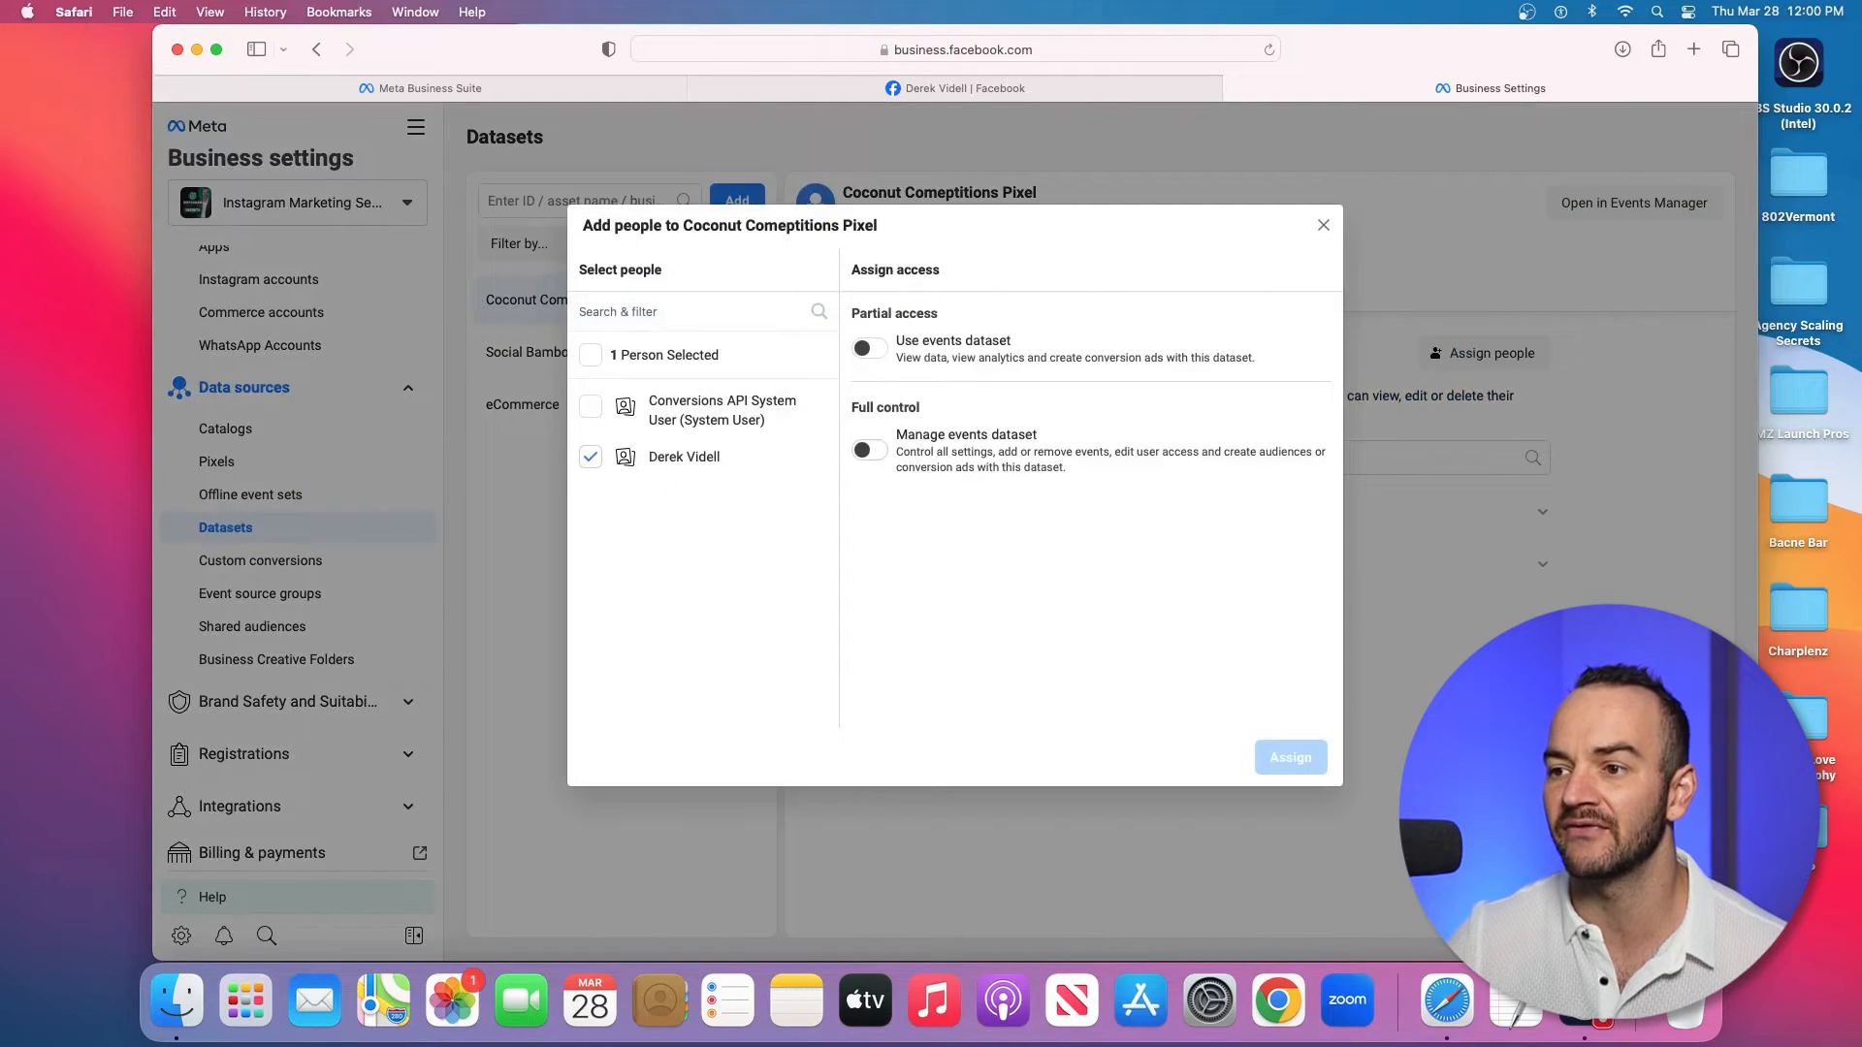
click(869, 449)
click(1291, 758)
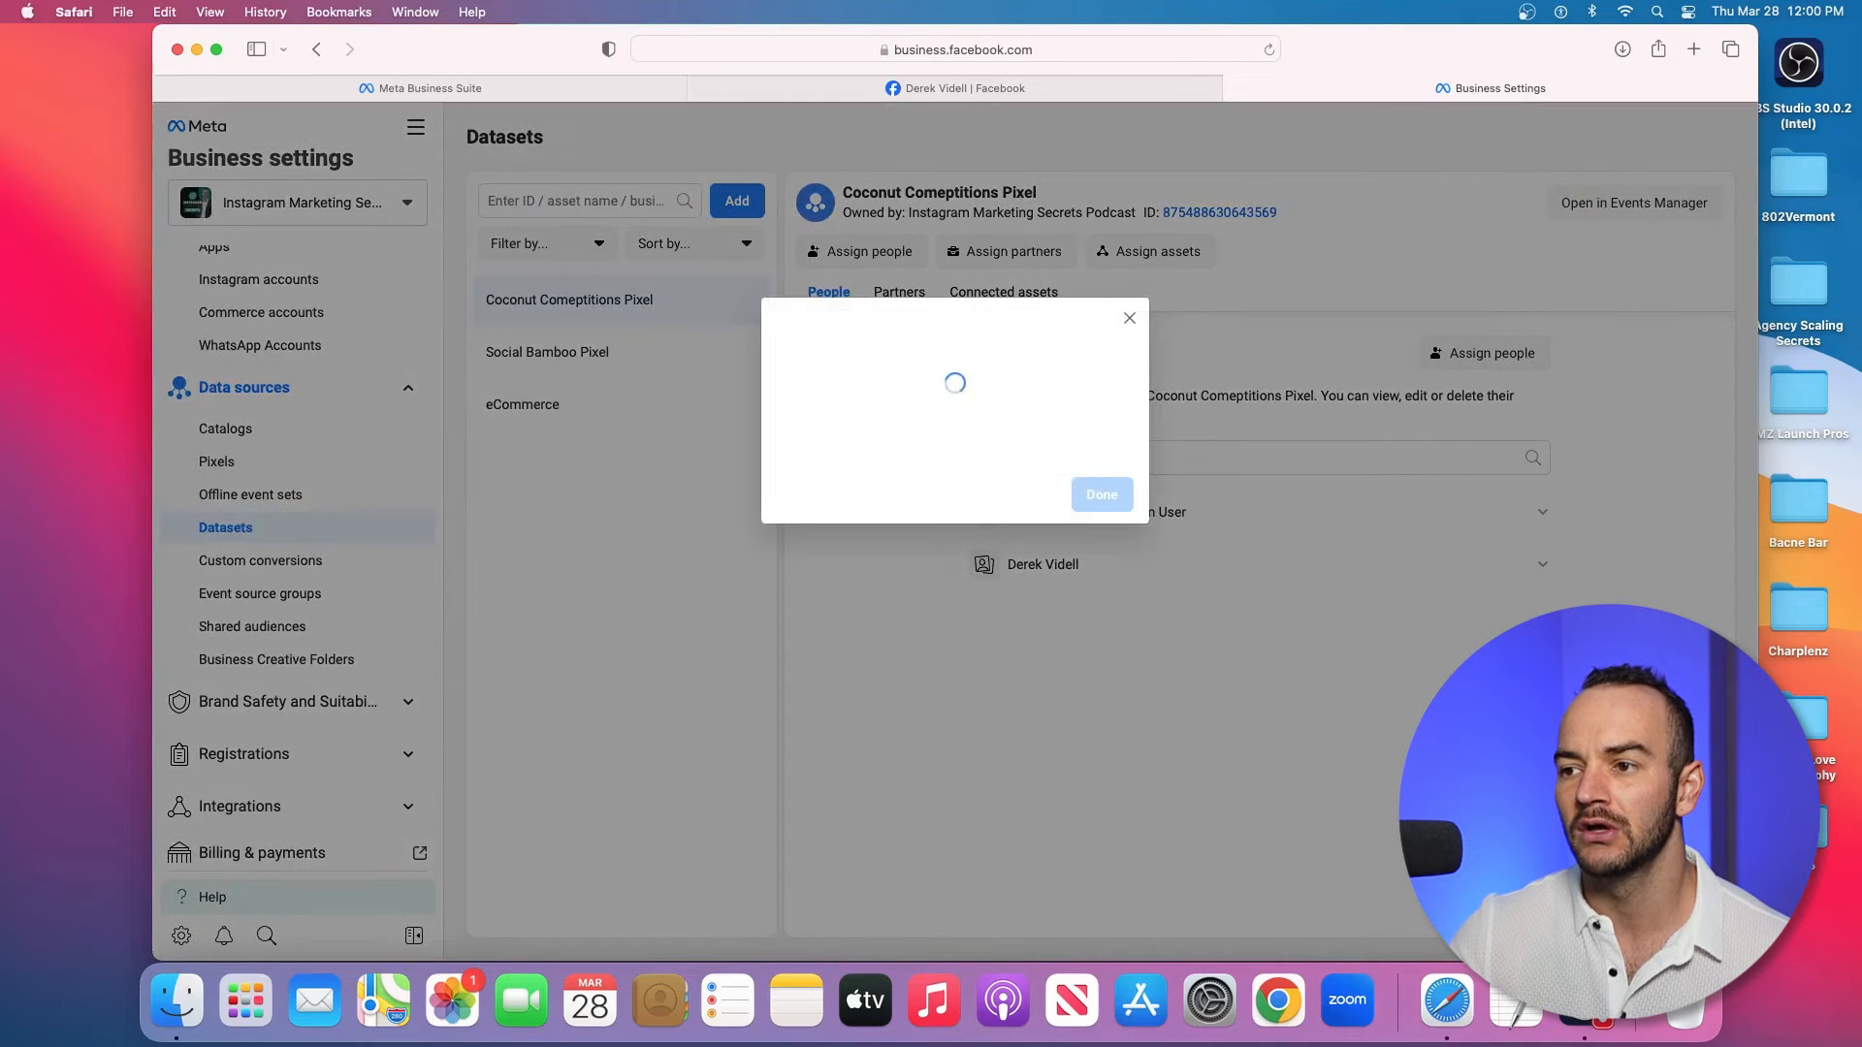
click(1101, 480)
Step: Open the business's Domains under Brand Safety and Suitability and view the socialbamboo.com domain
scroll(296, 669, down, 1)
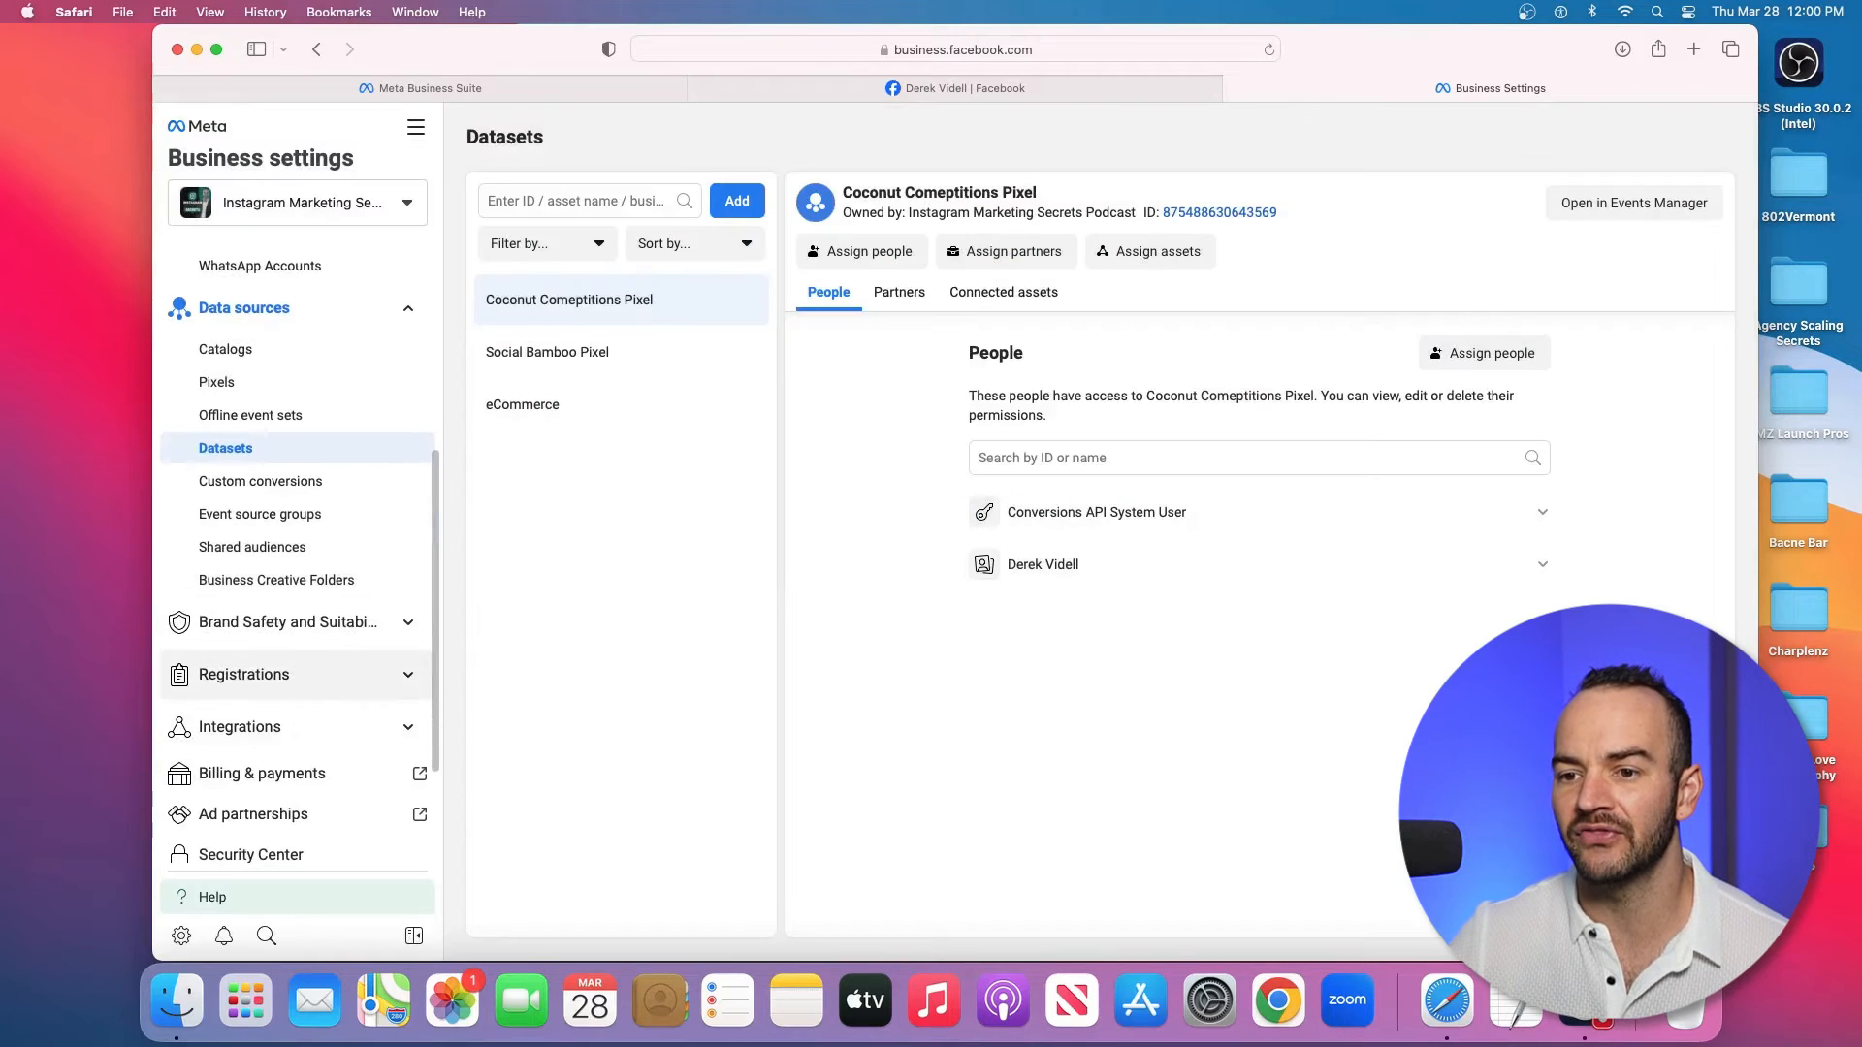
click(291, 622)
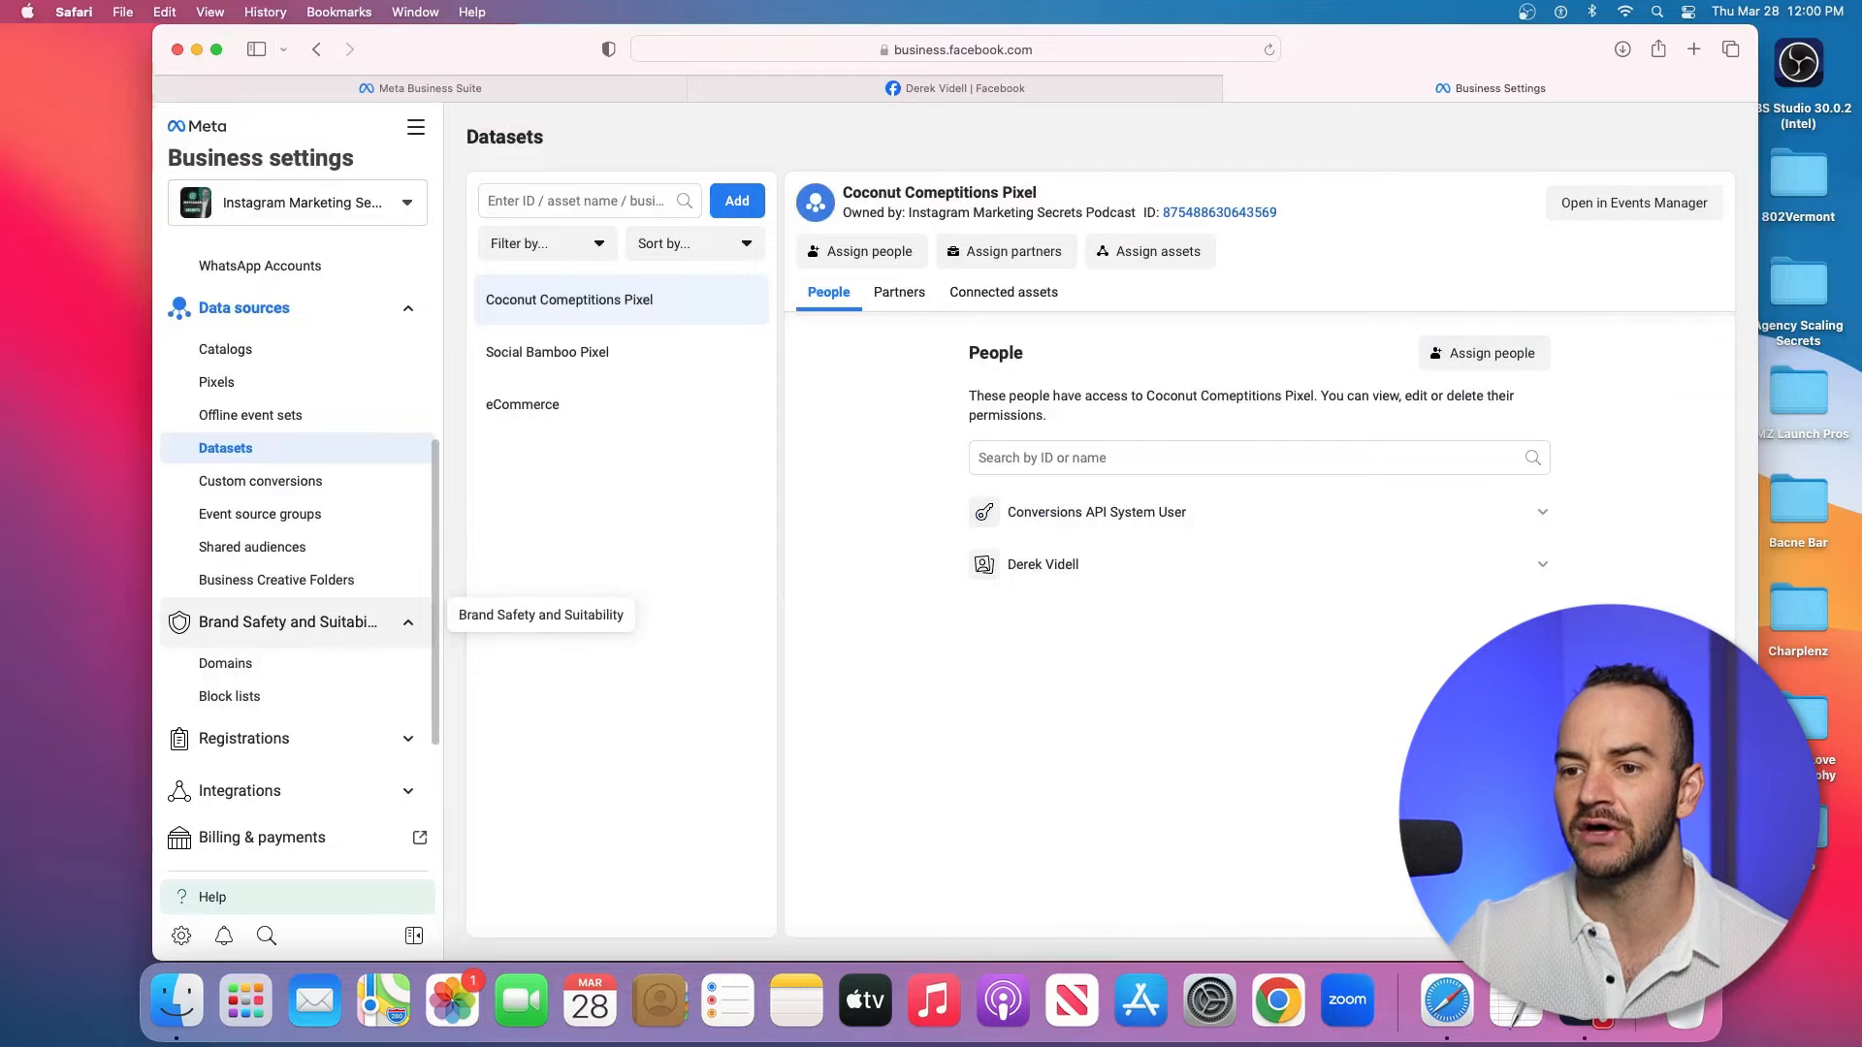
click(225, 663)
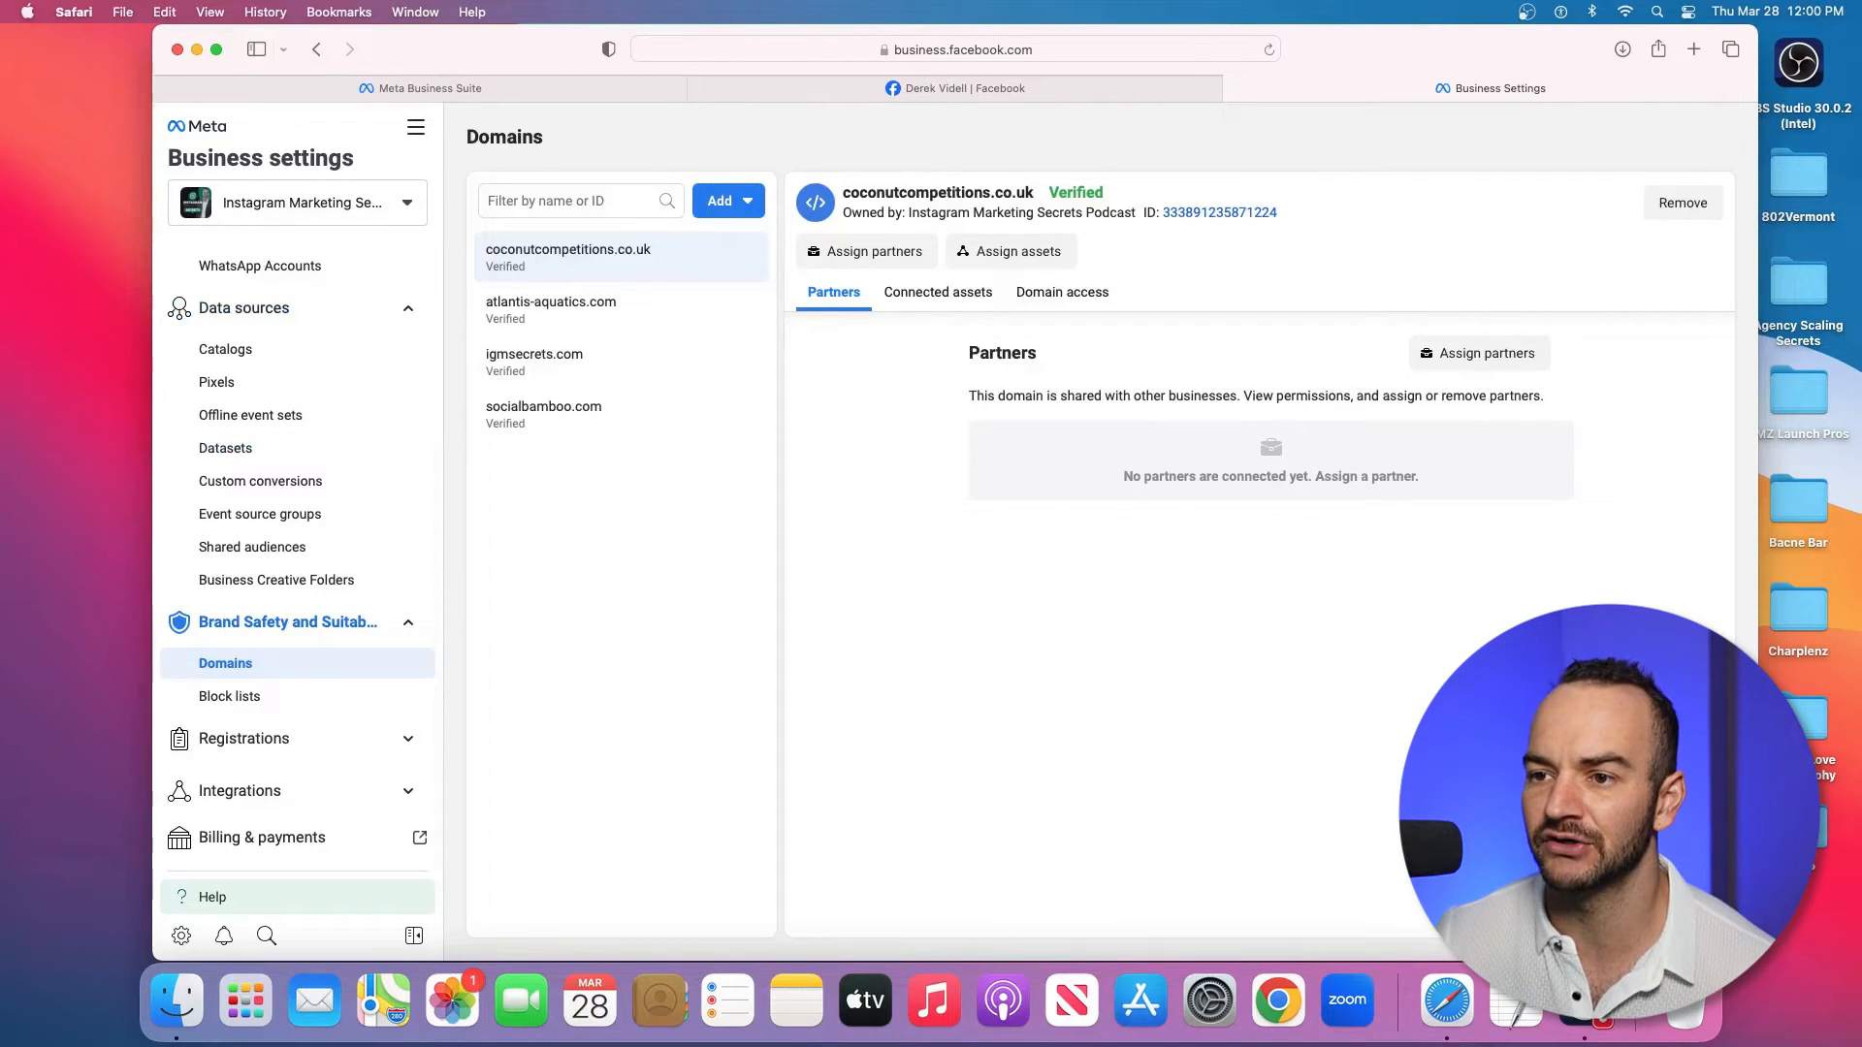
click(543, 412)
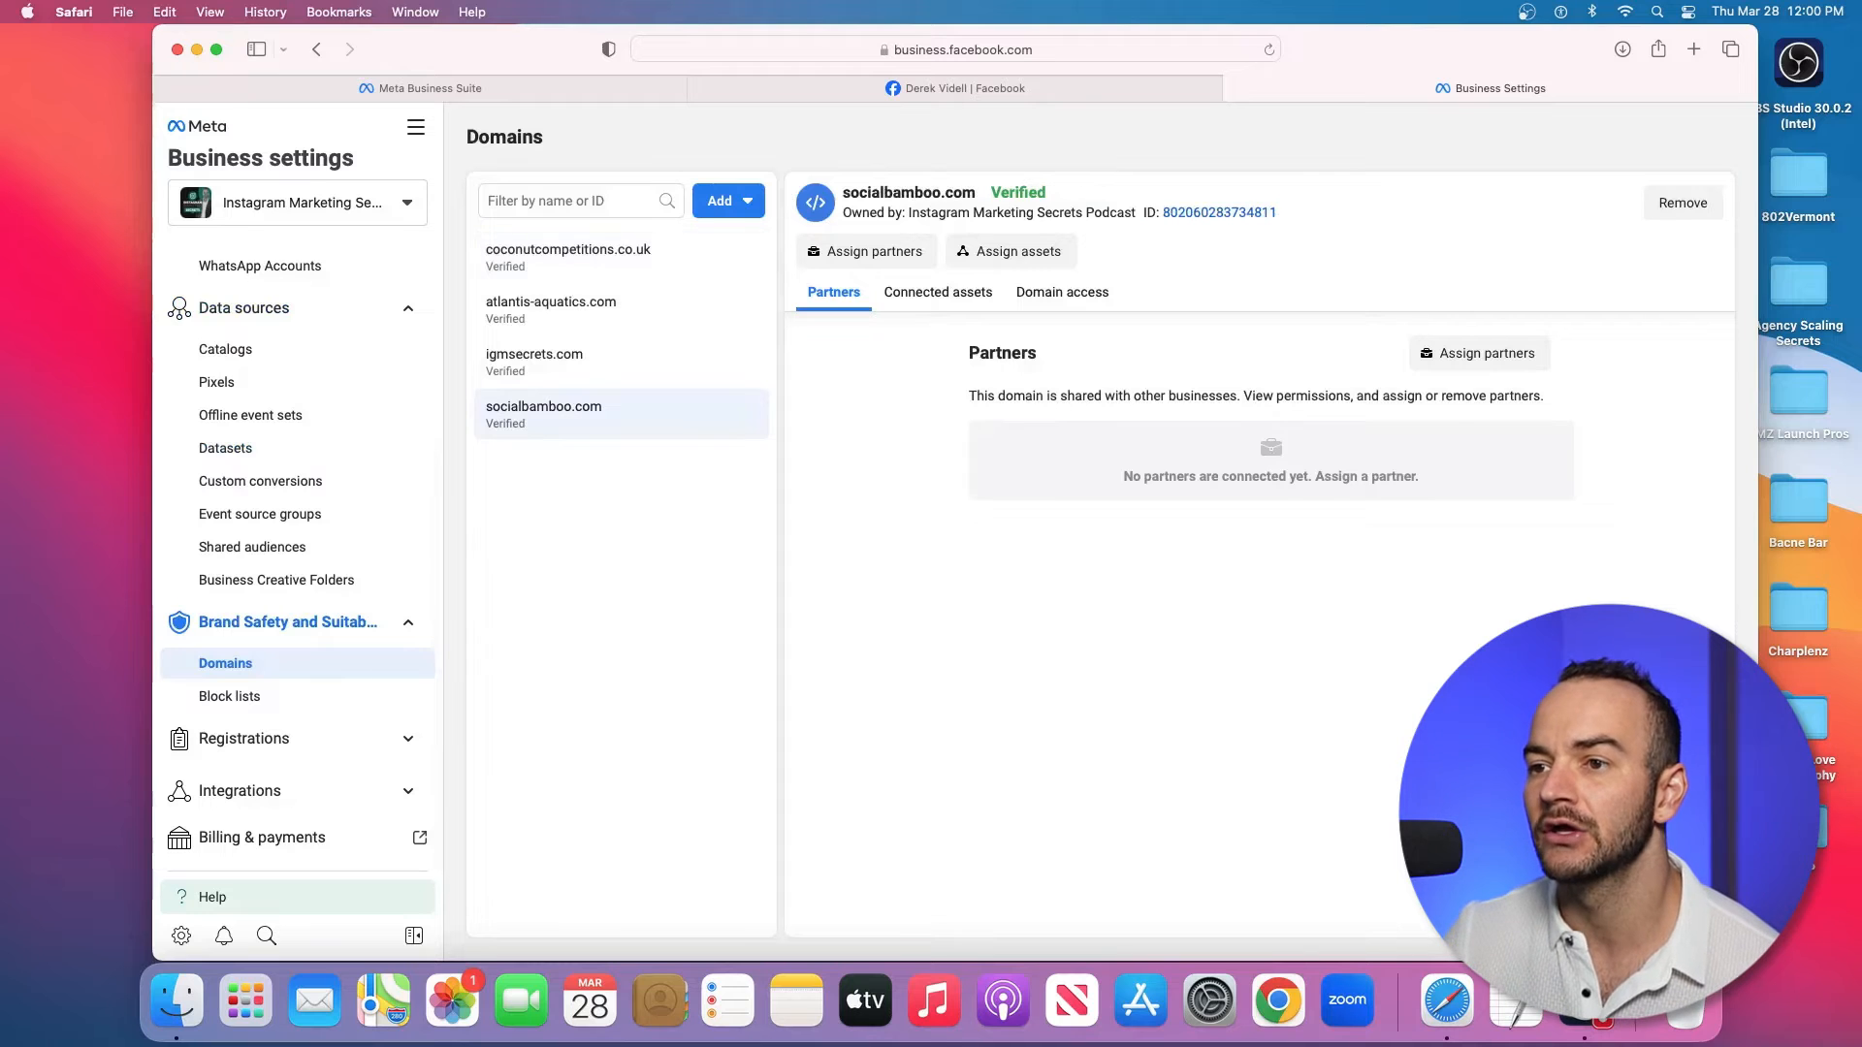
Step: Add the new domain sixfigureweddingphotographer.com and choose verification by adding a meta-tag to the HTML source code
click(728, 201)
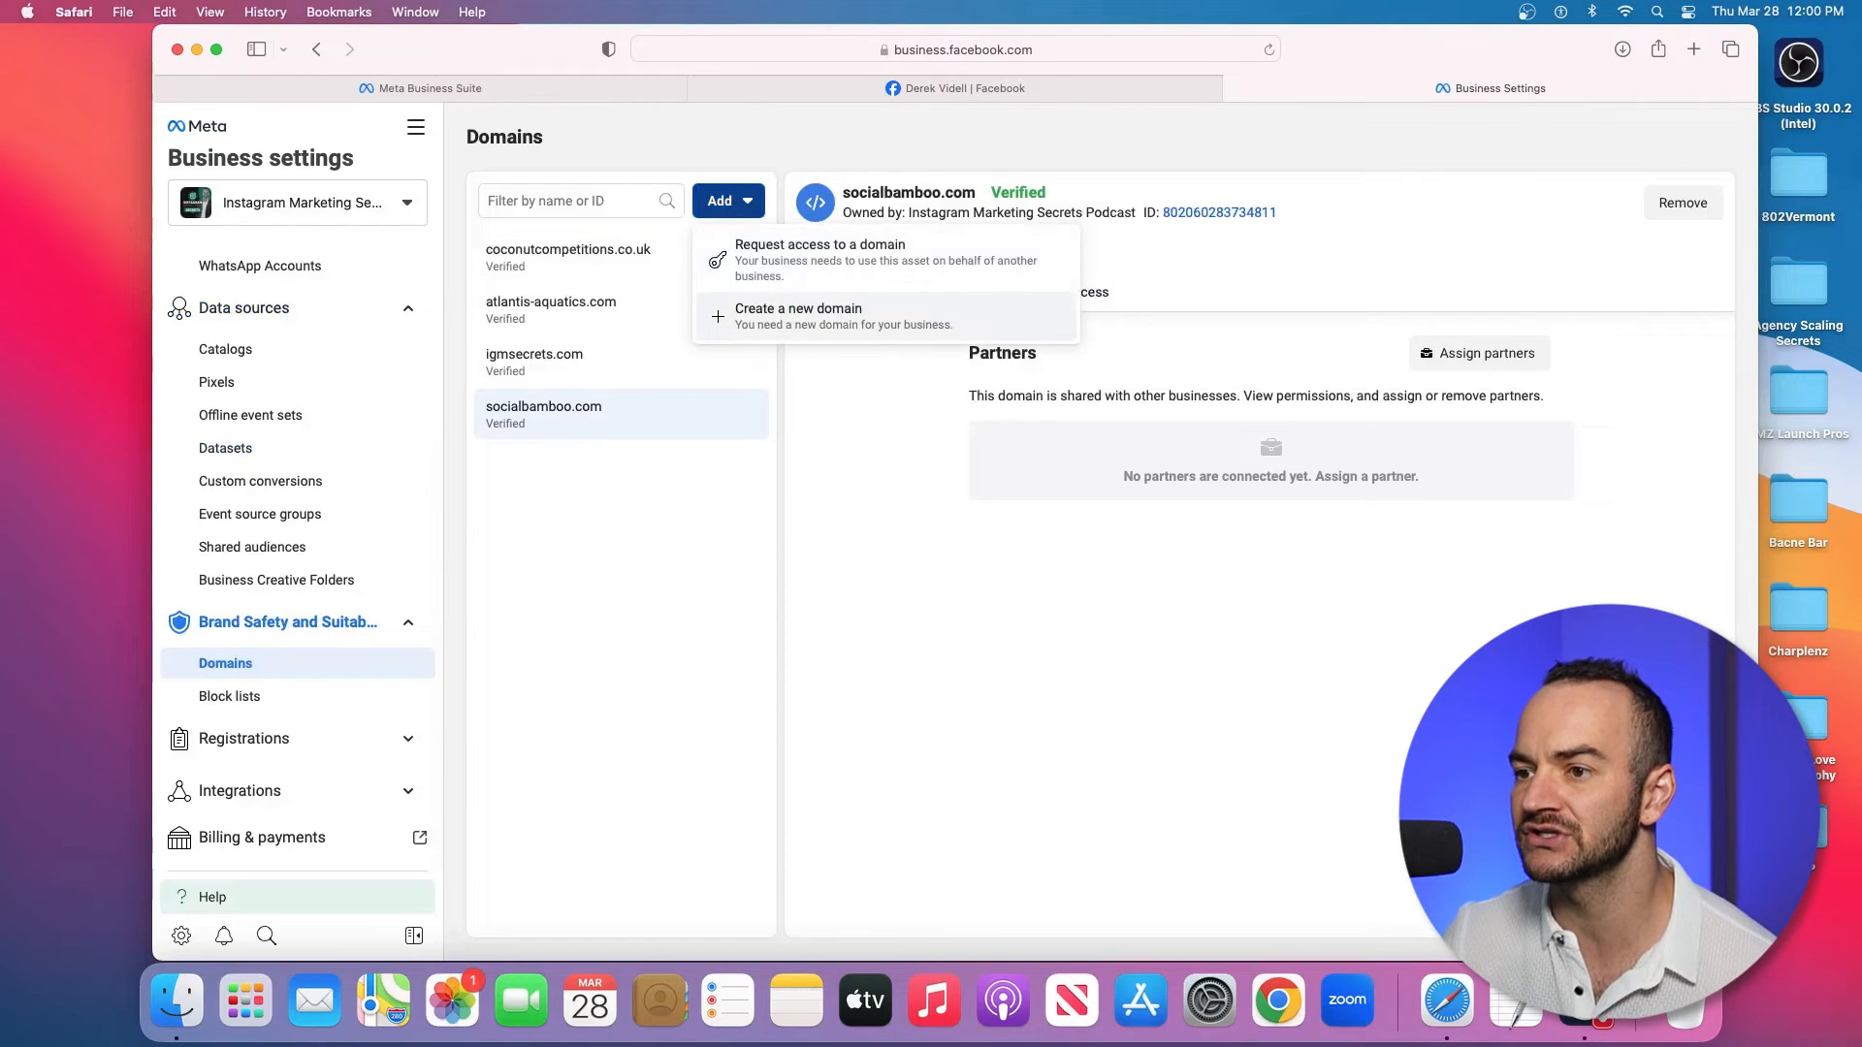
click(795, 309)
text(si)
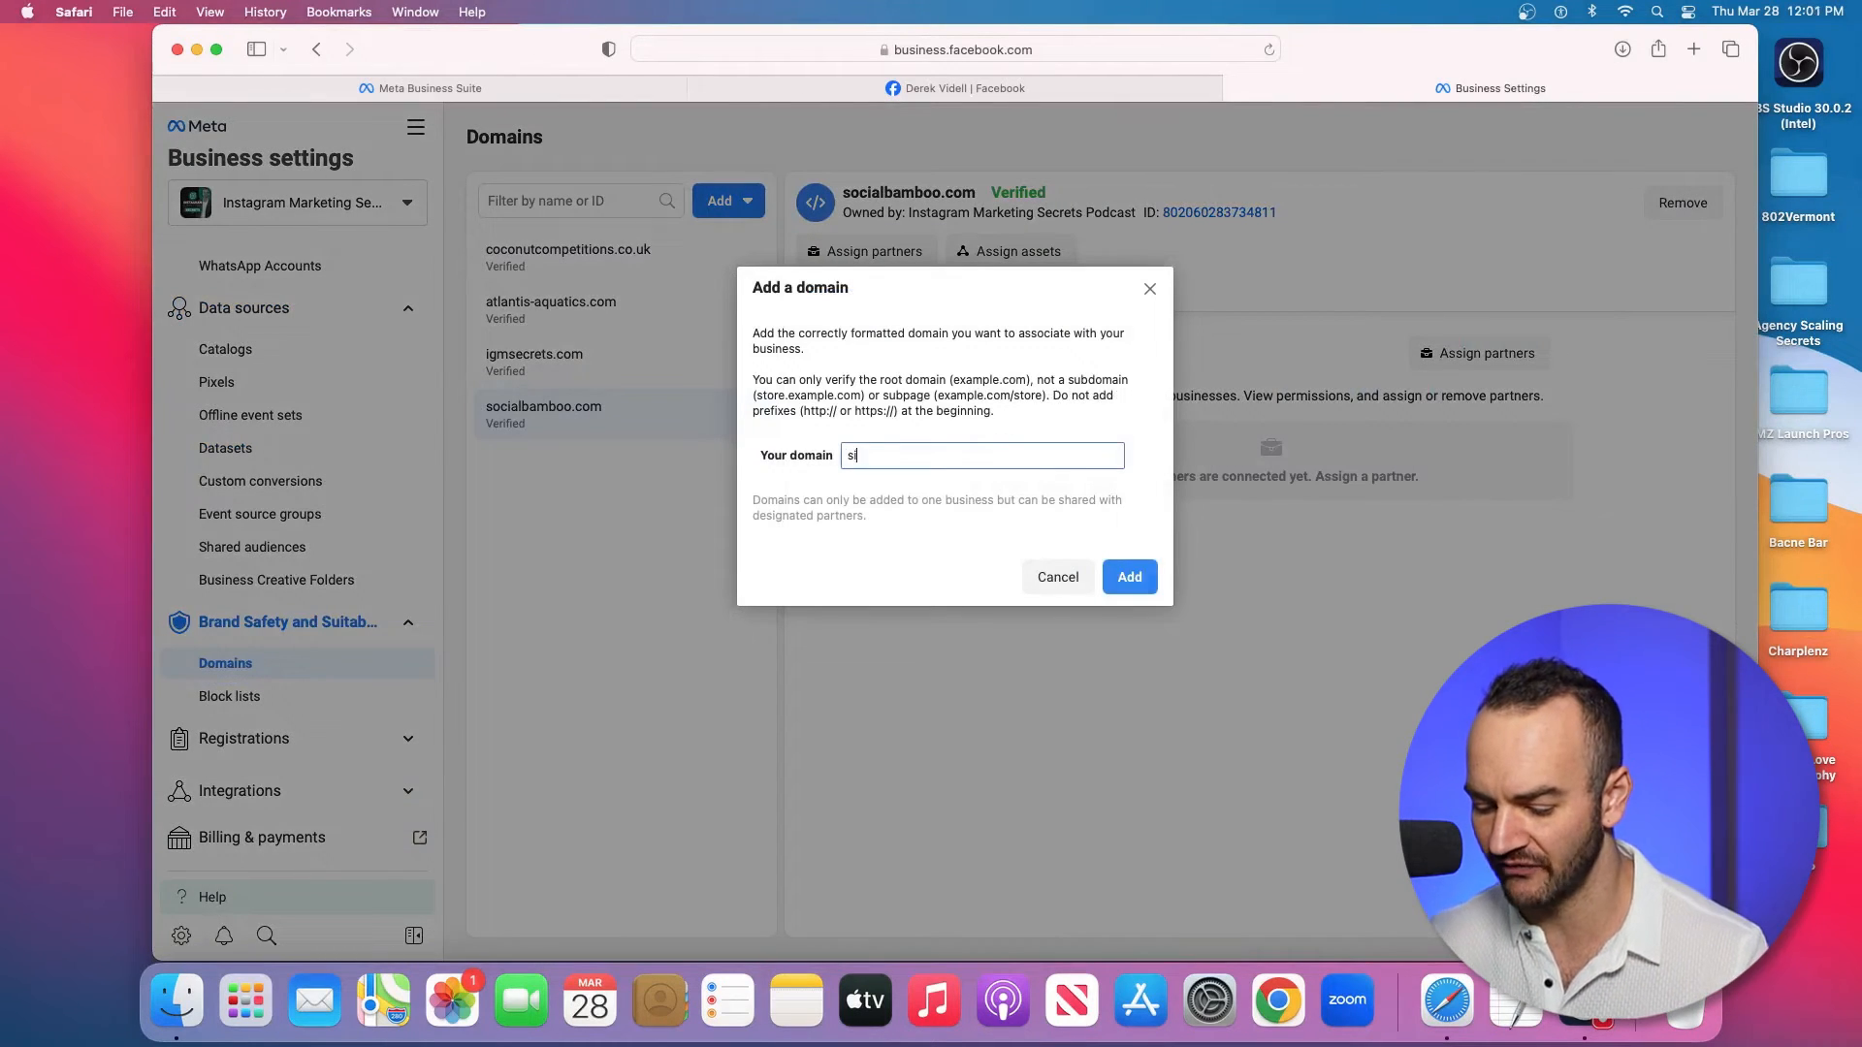
text(xfigurewe)
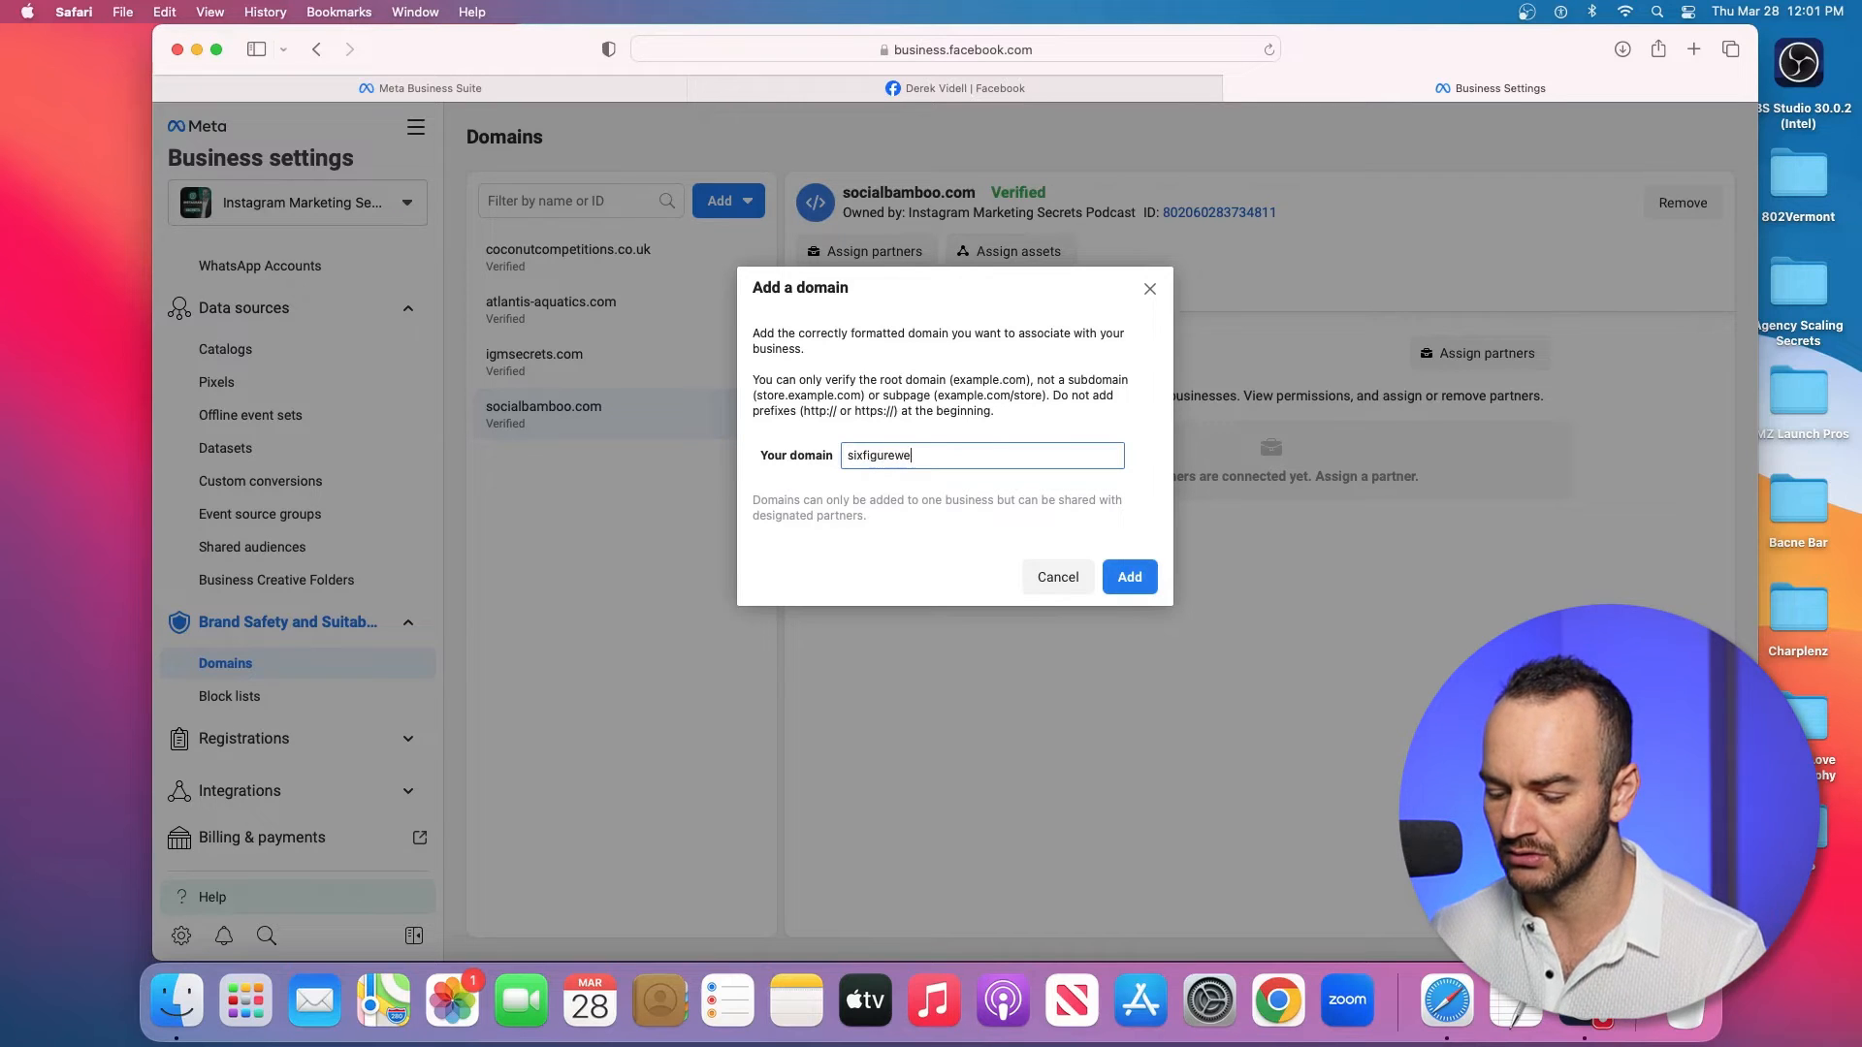
text(ddingphotographer)
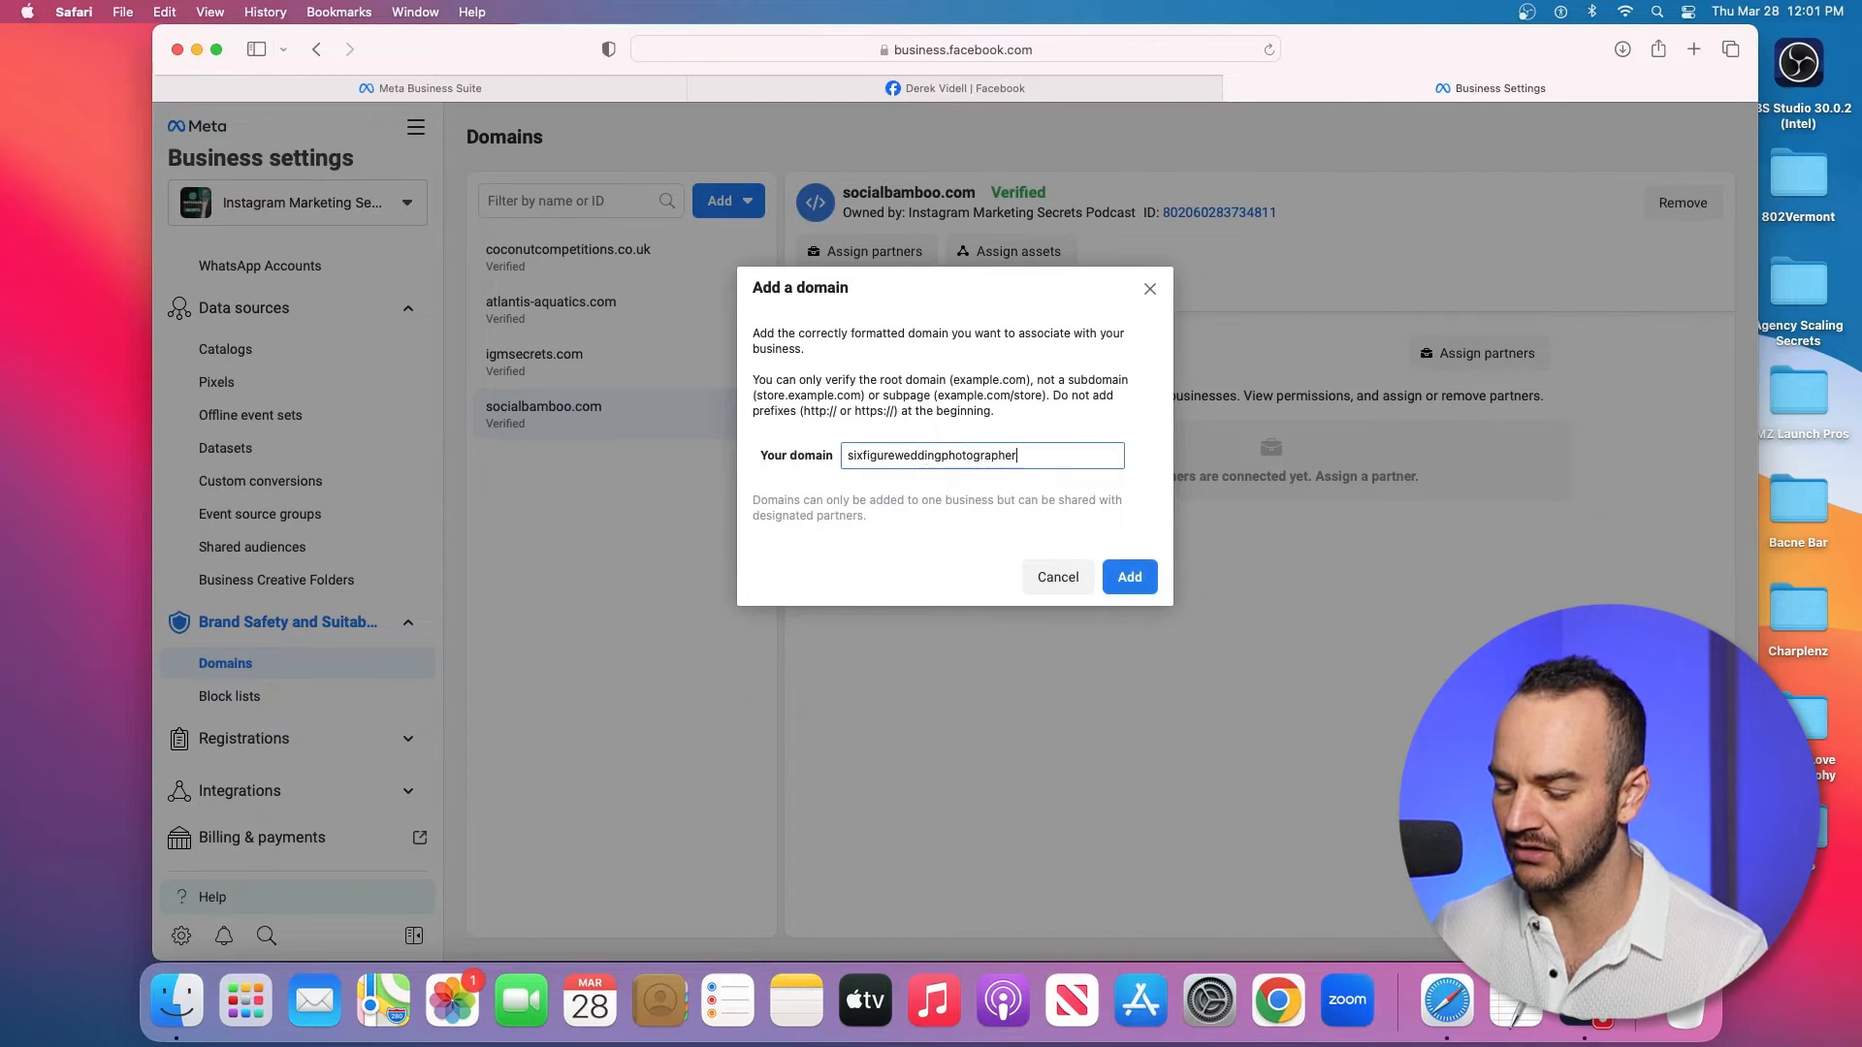
text(.com)
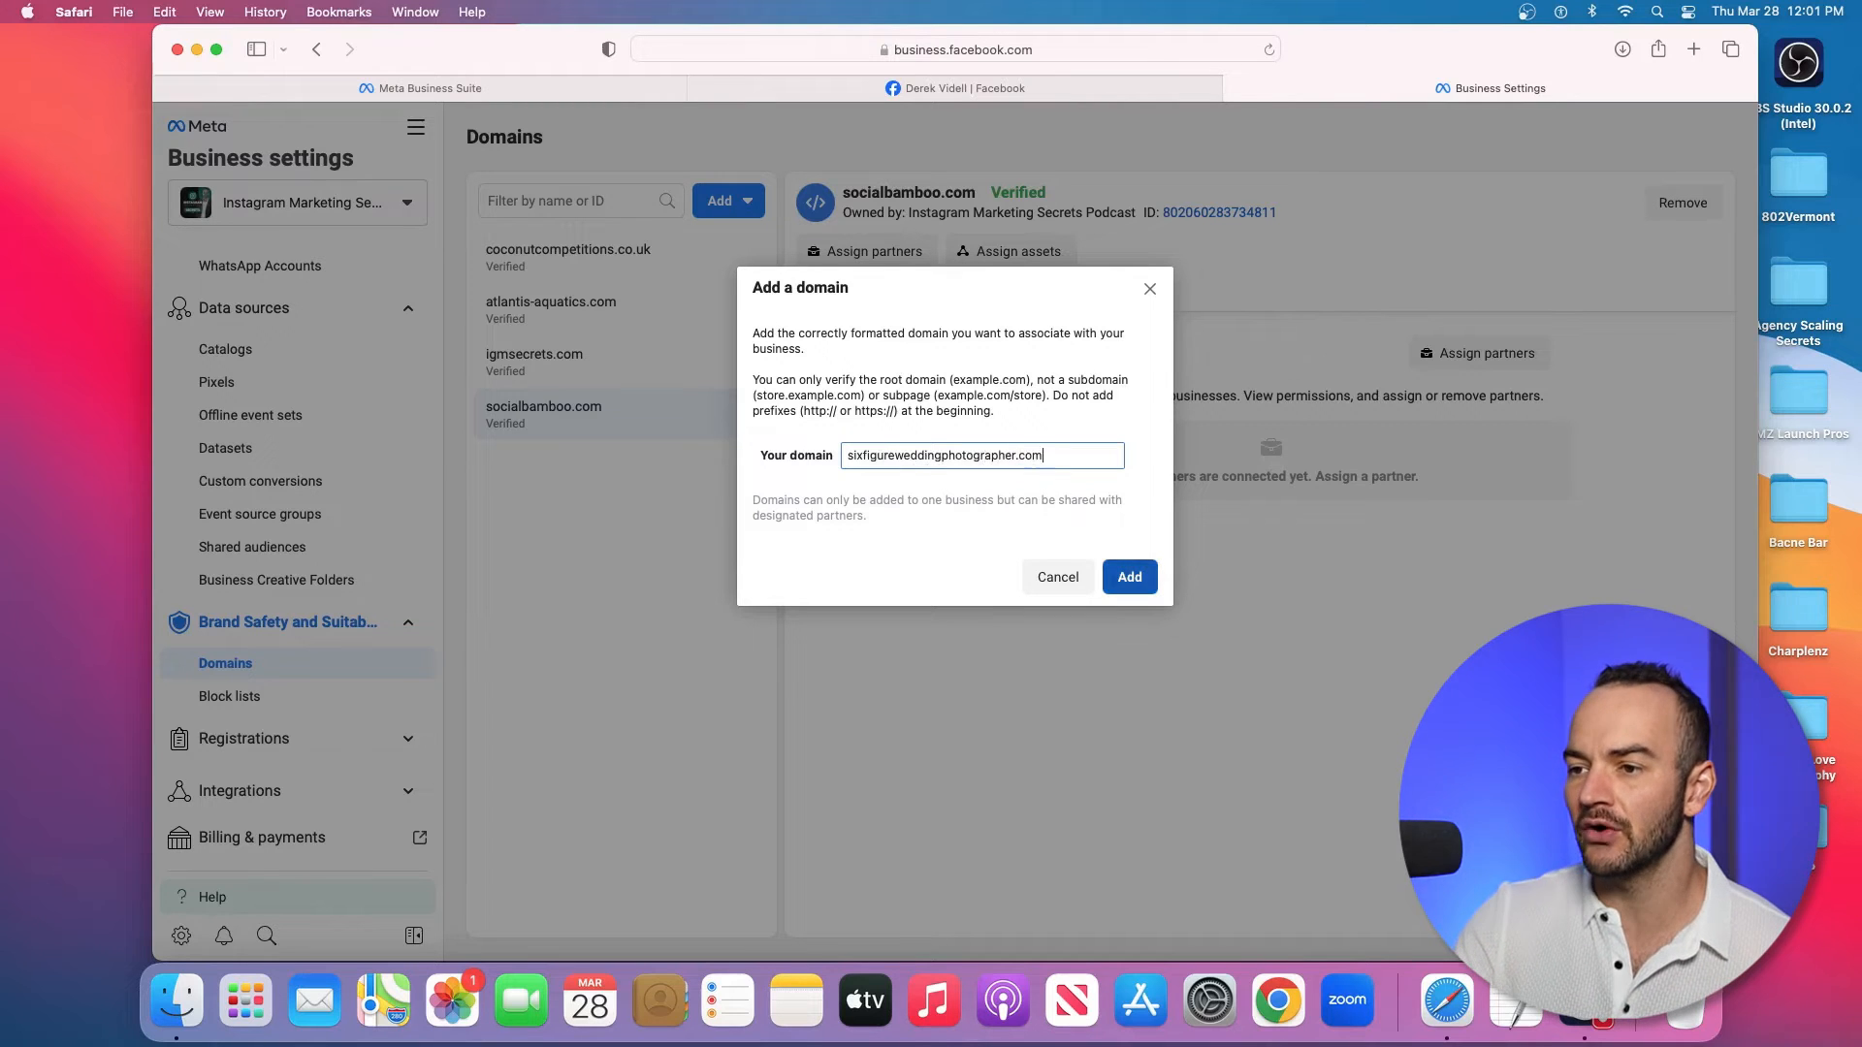
key(Return)
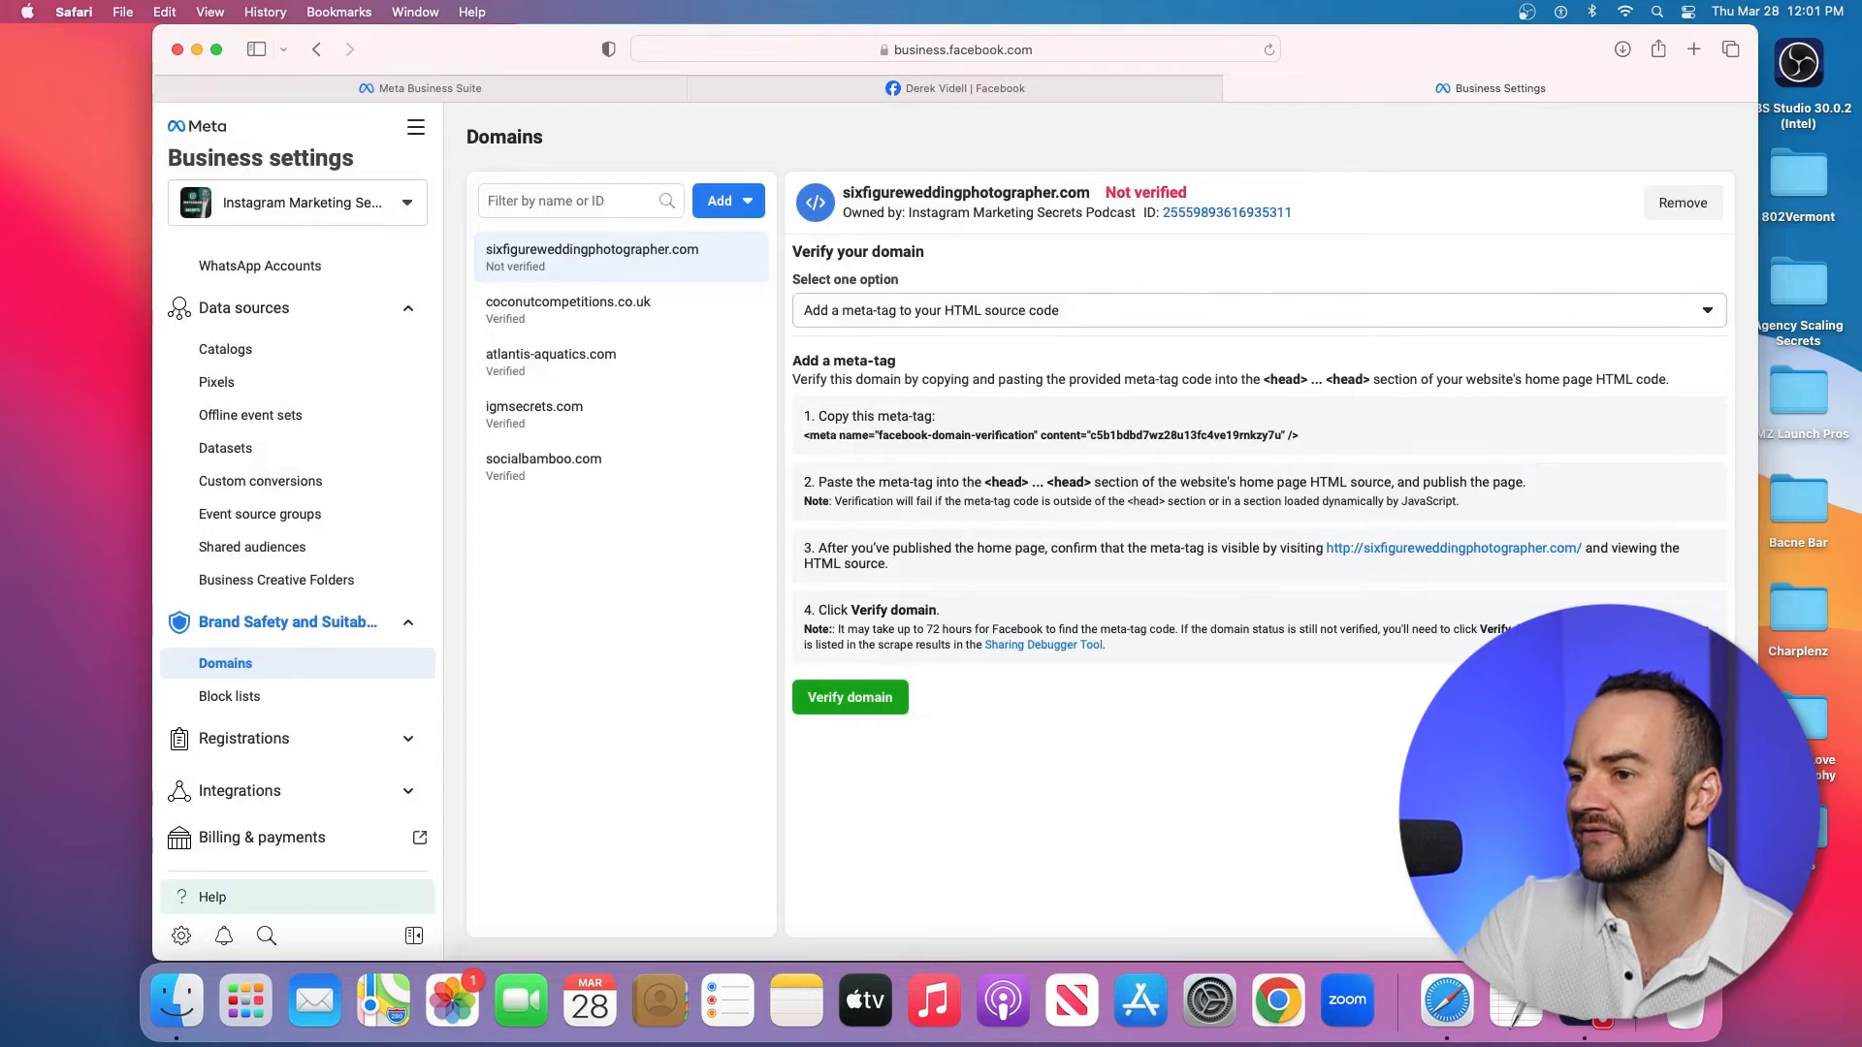
click(1259, 310)
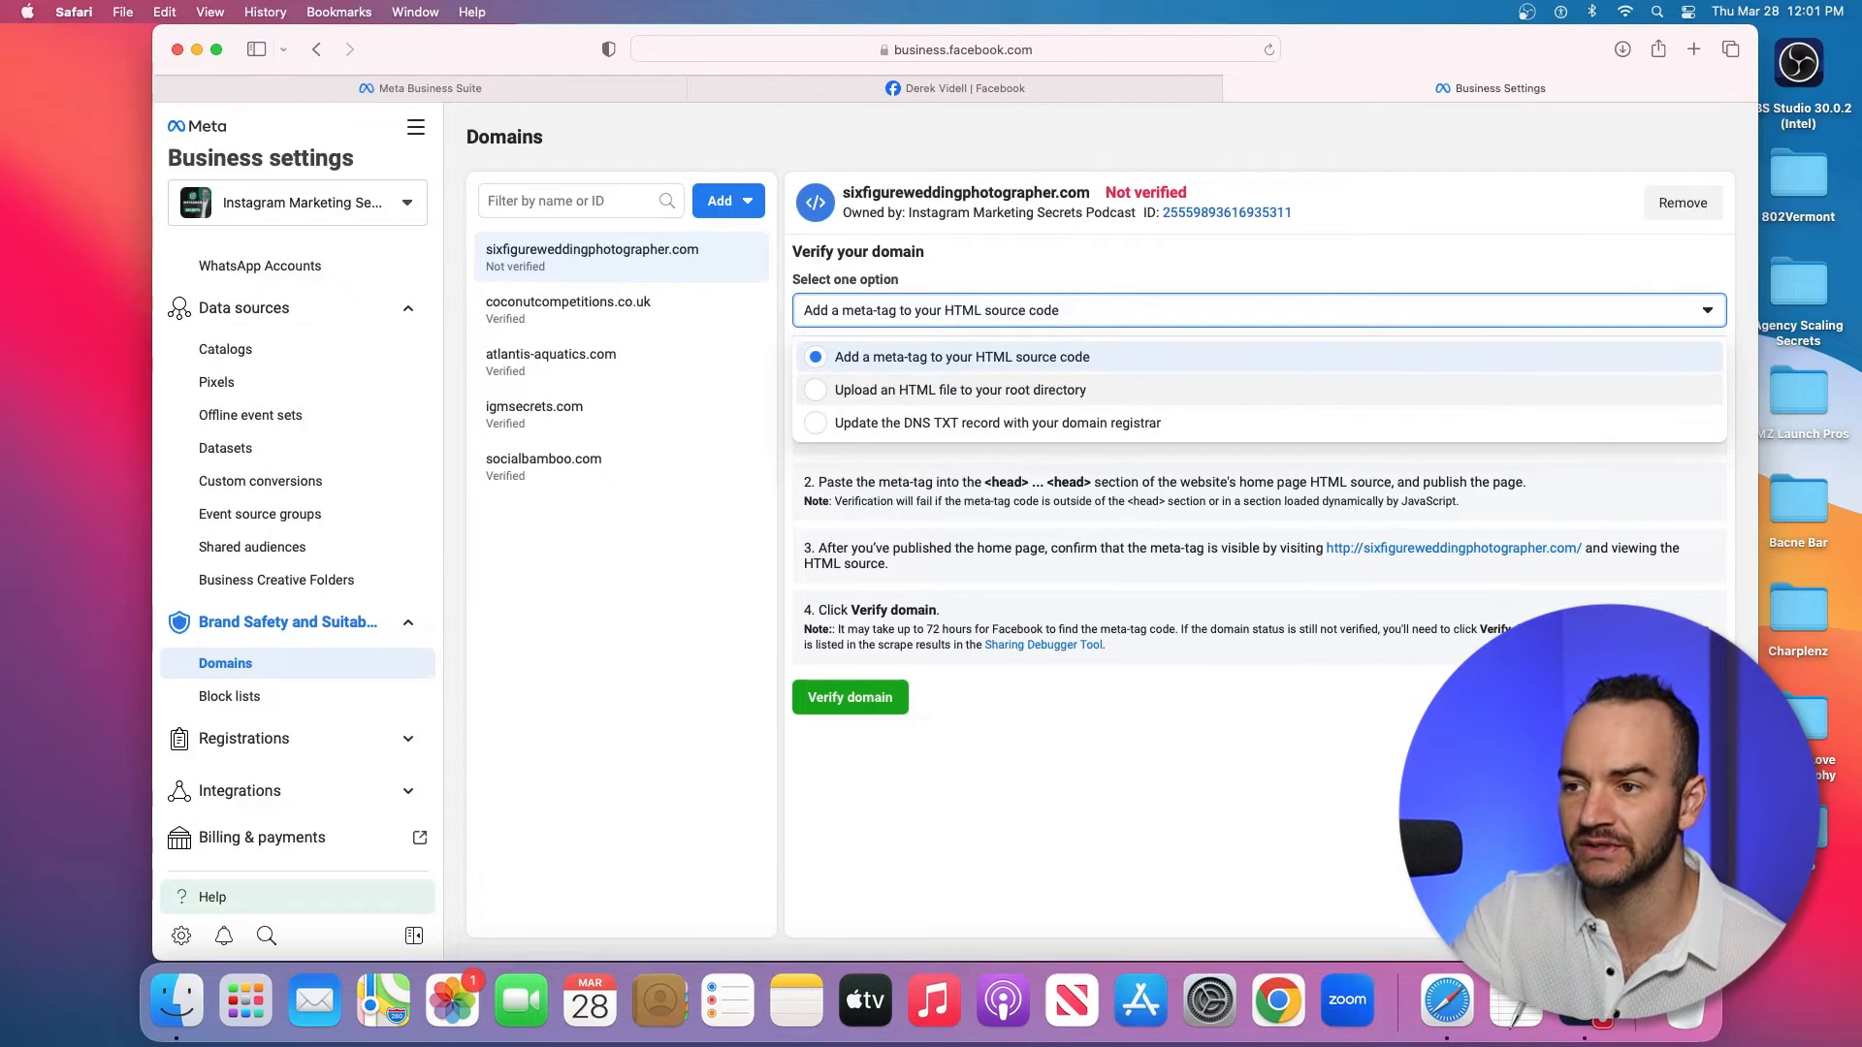
click(962, 357)
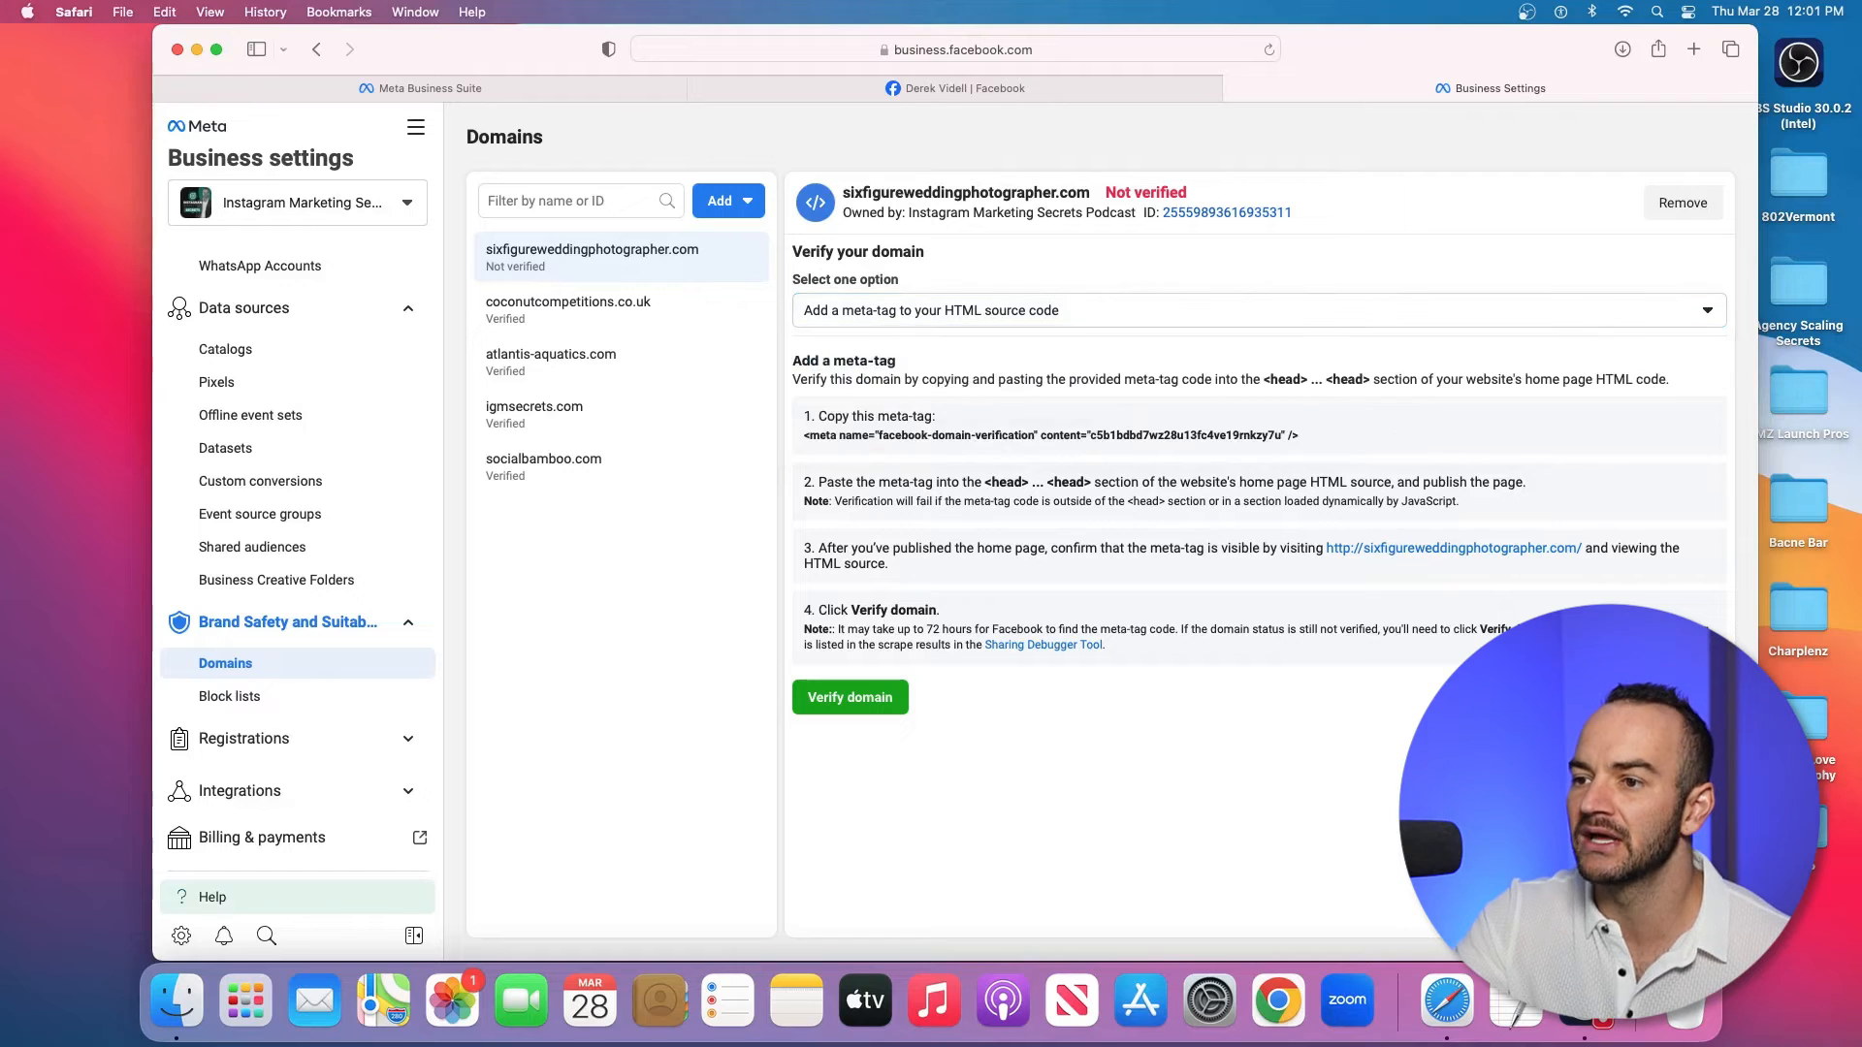
Step: Copy the domain's verification meta-tag, then switch the verification method to updating the DNS TXT record with the domain registrar
click(1050, 436)
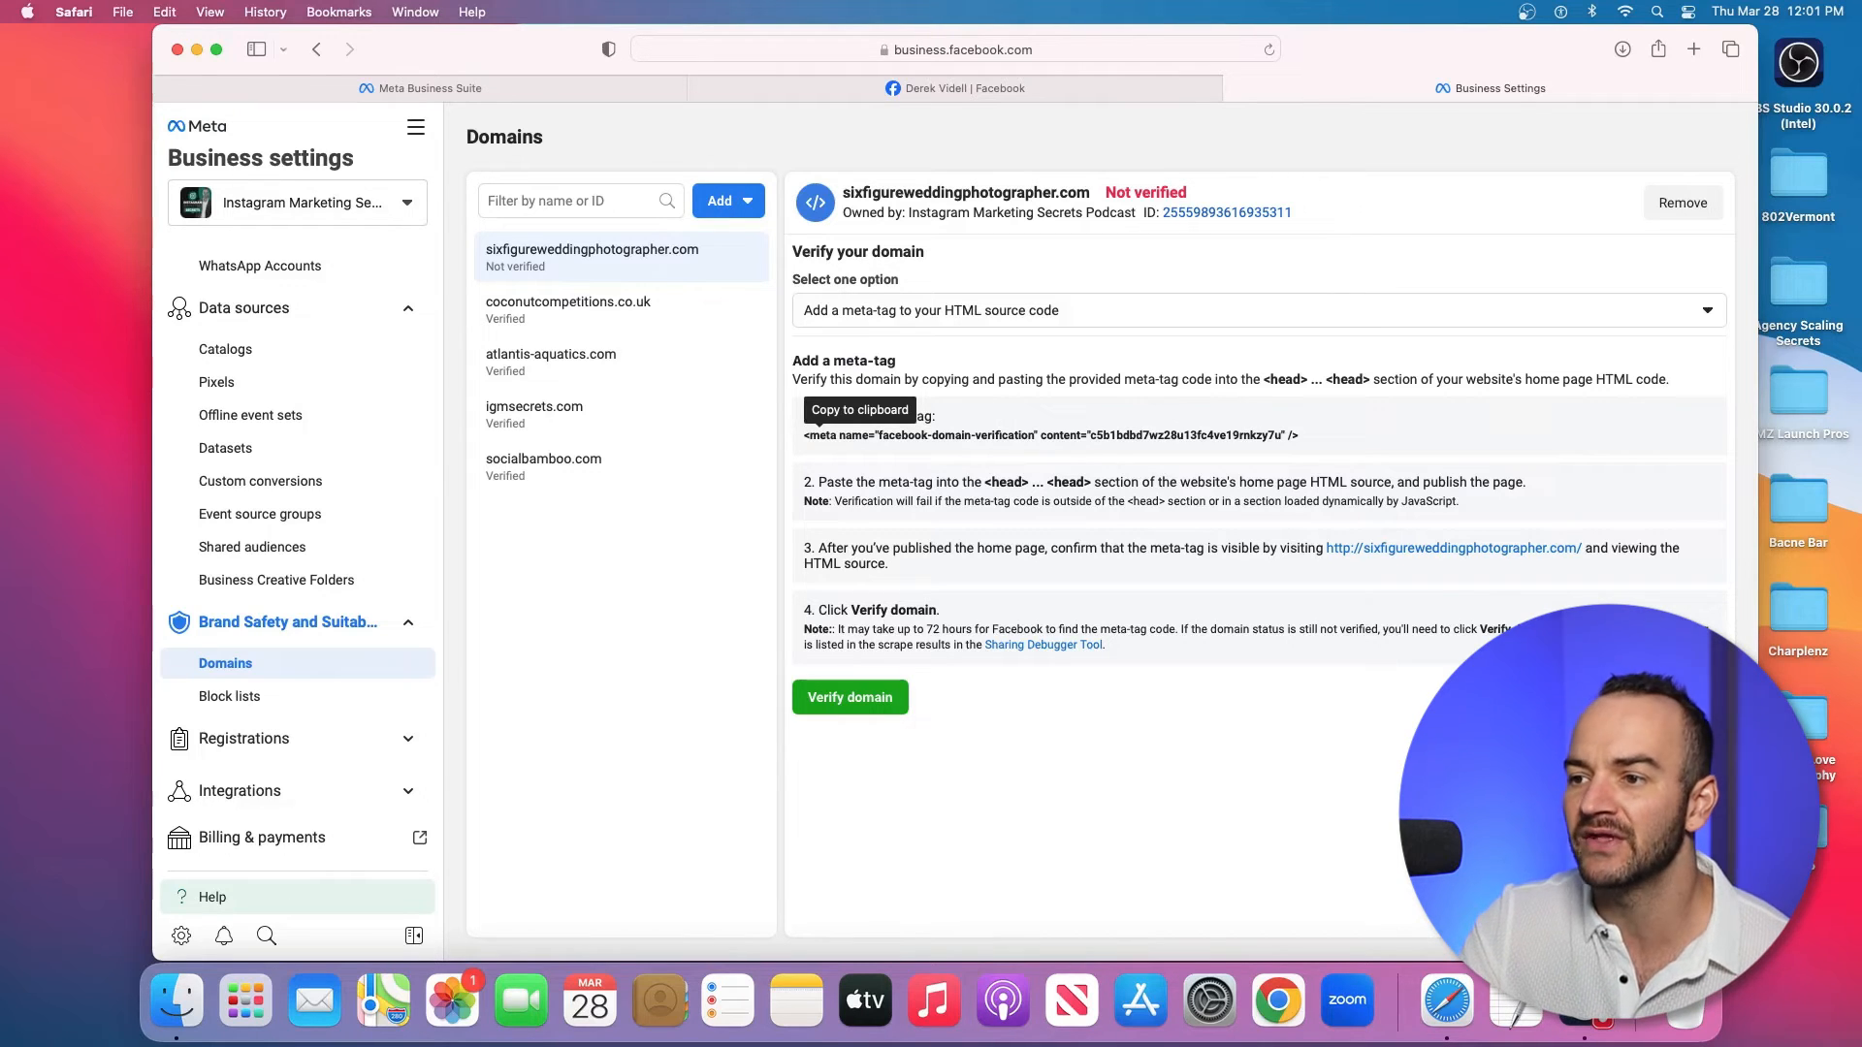
click(1050, 436)
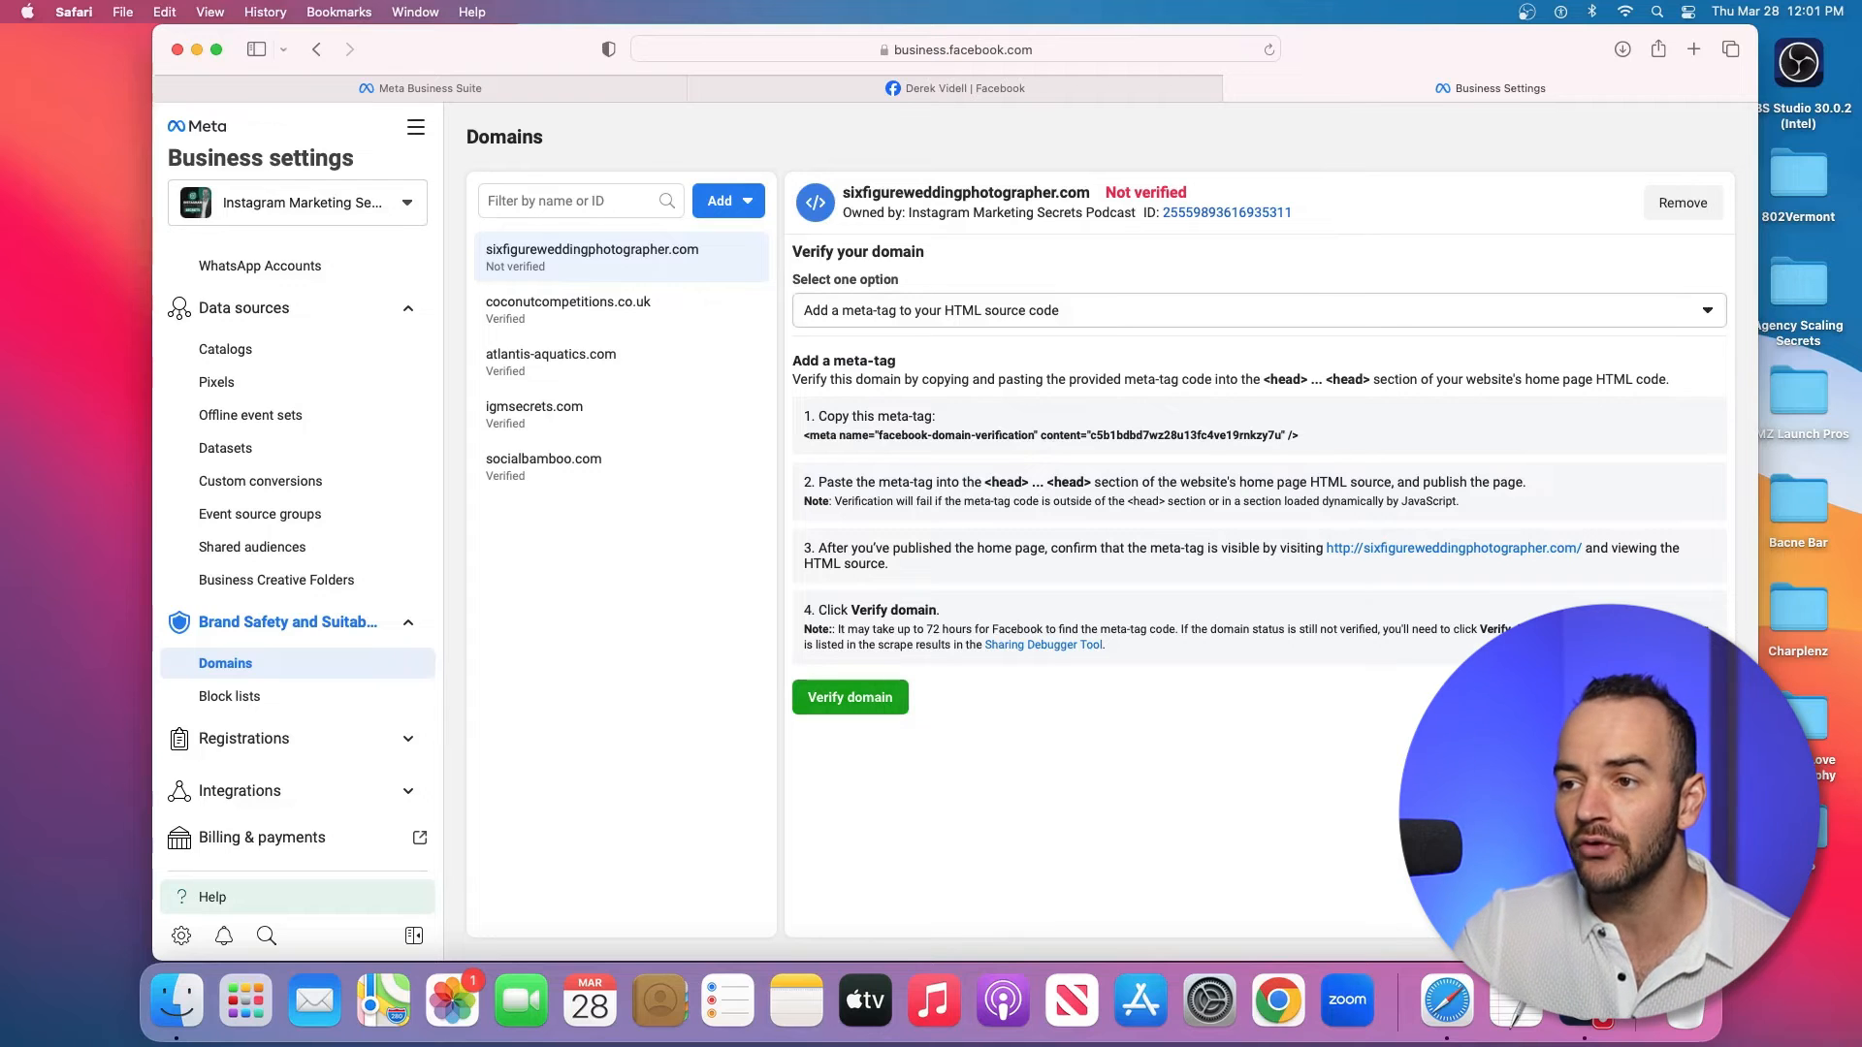
click(1067, 311)
click(998, 423)
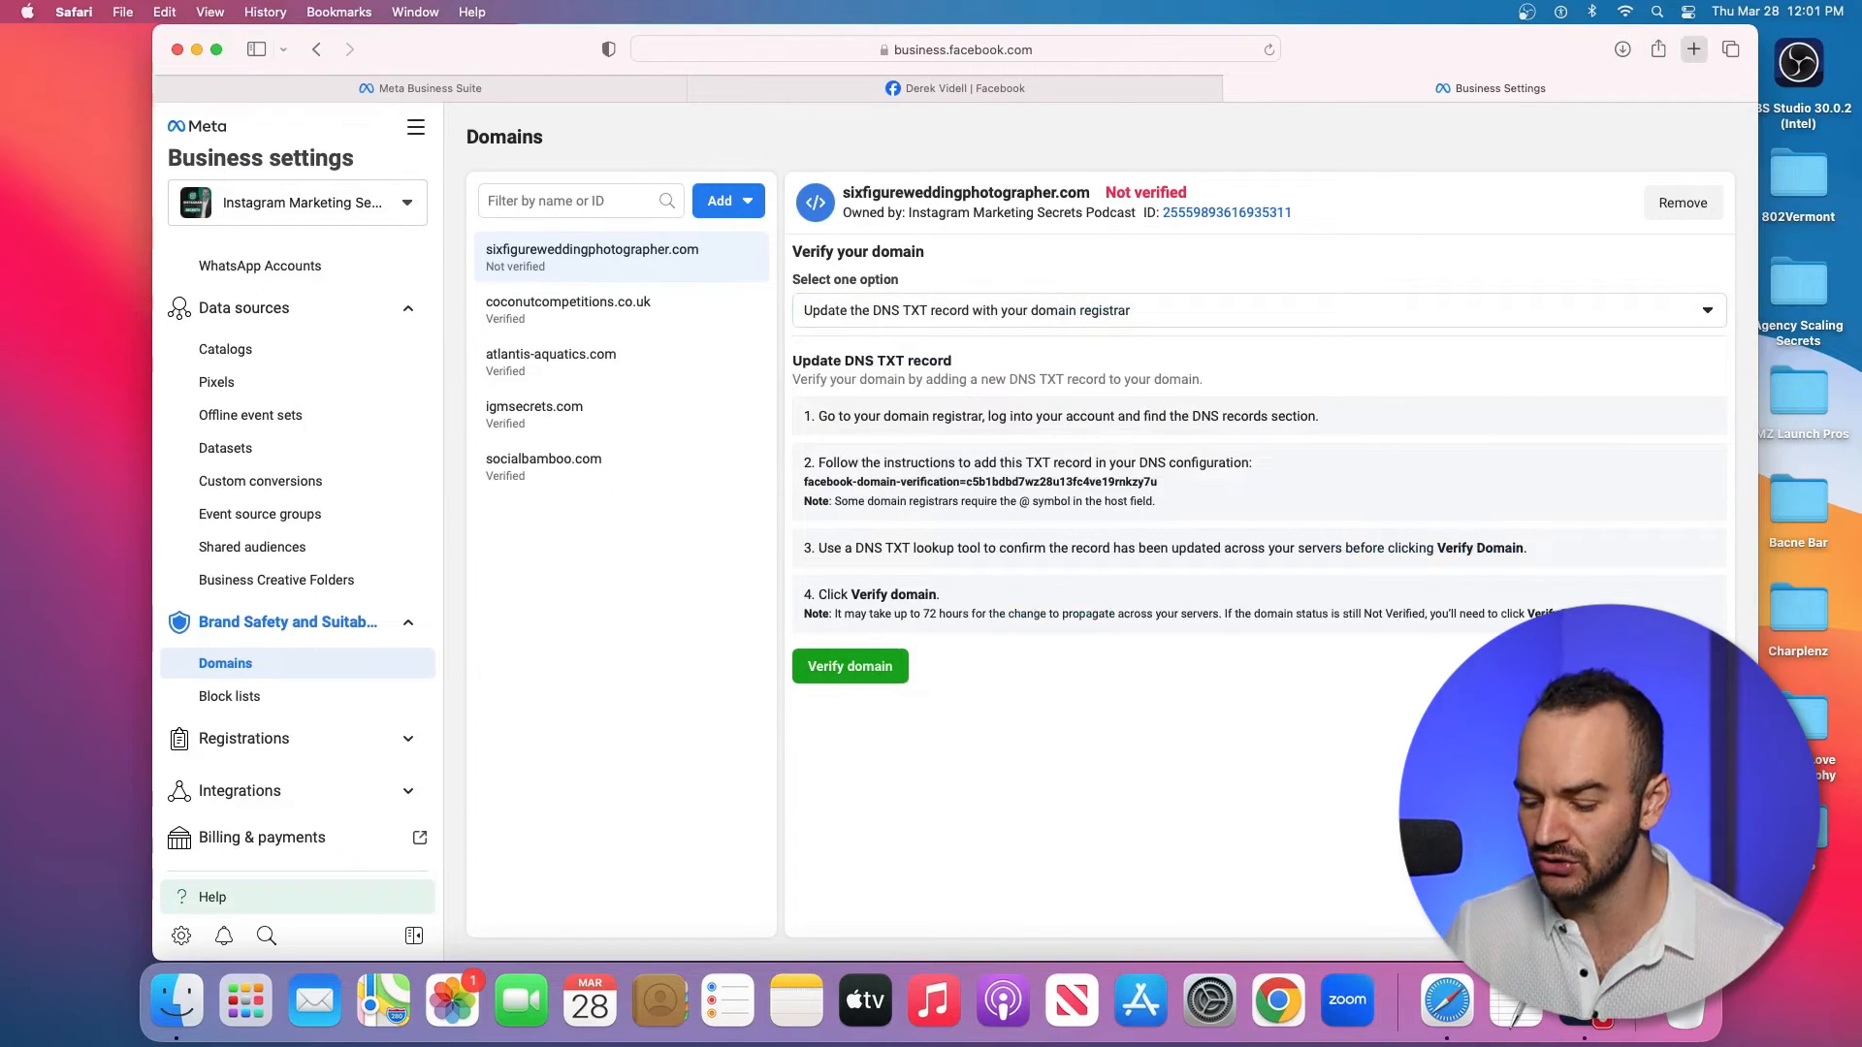
Step: Open namecheap.com in a new browser tab and bring up the Advanced DNS settings of sixfigureweddingphotographer.com
click(1693, 48)
text(namecheap.com)
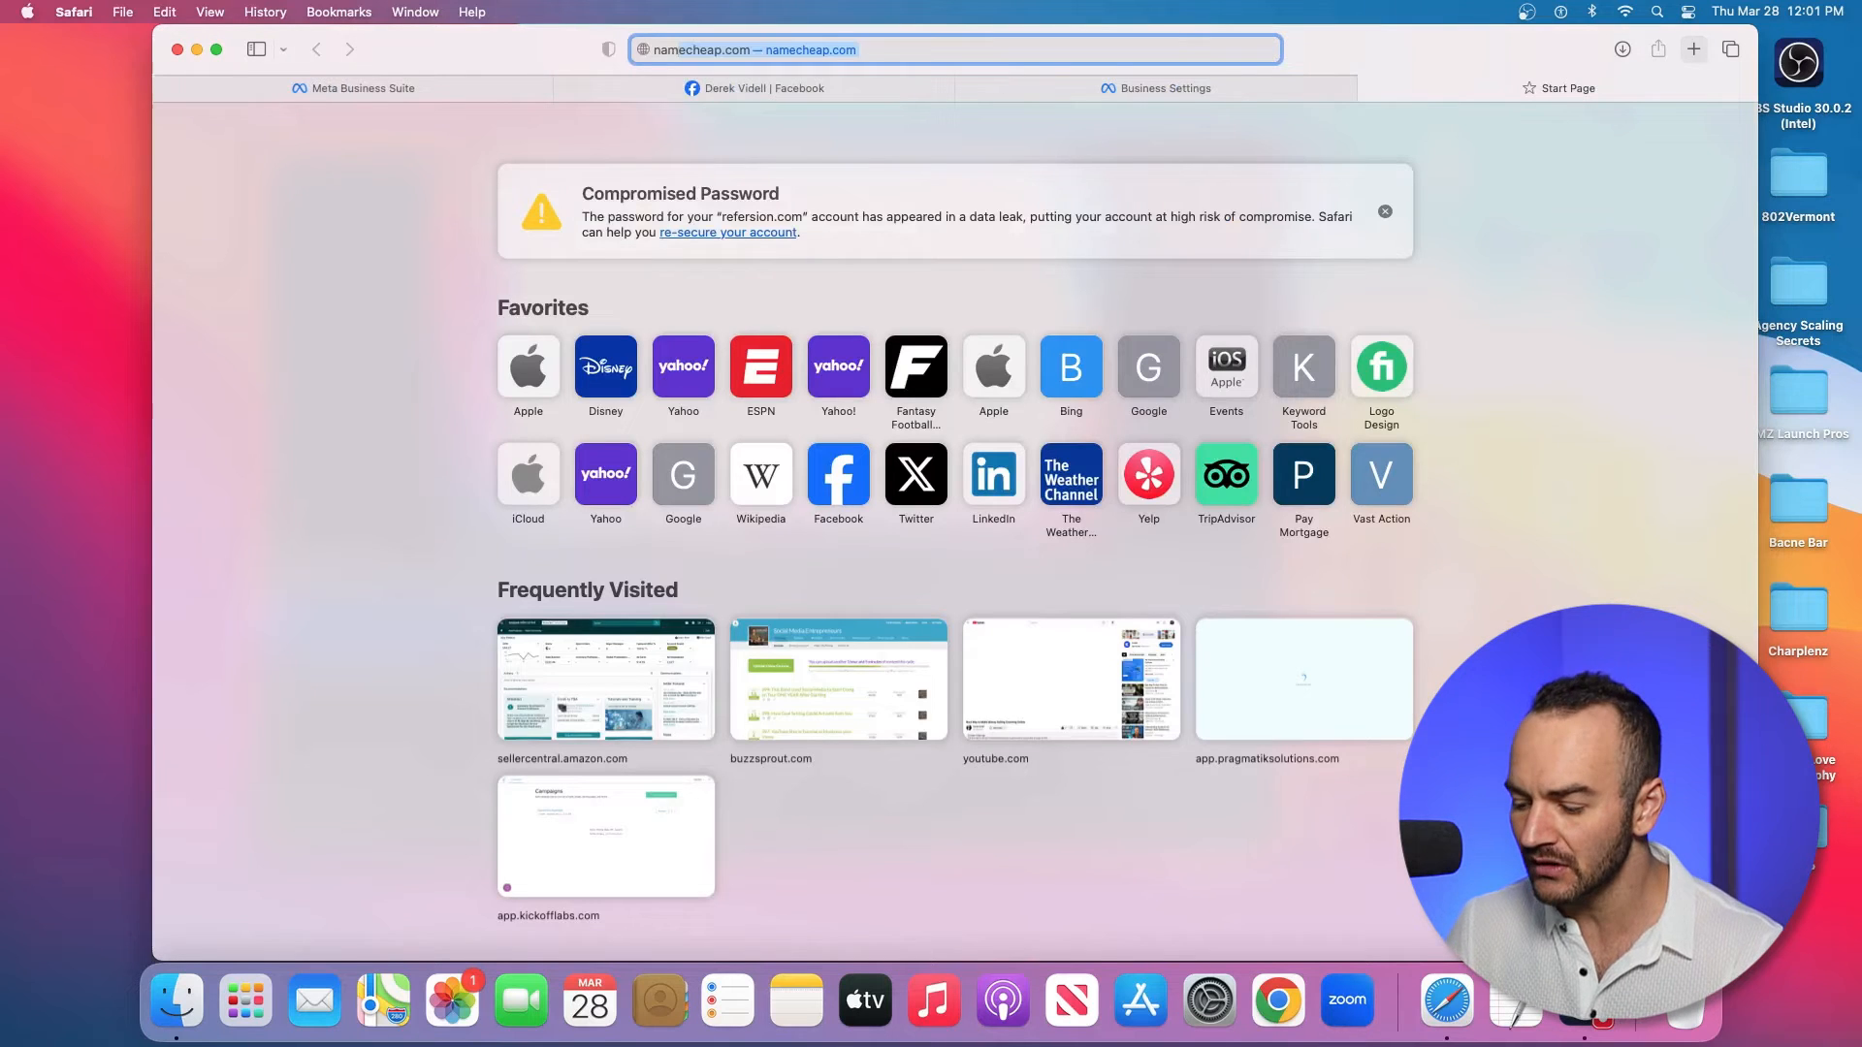
key(Return)
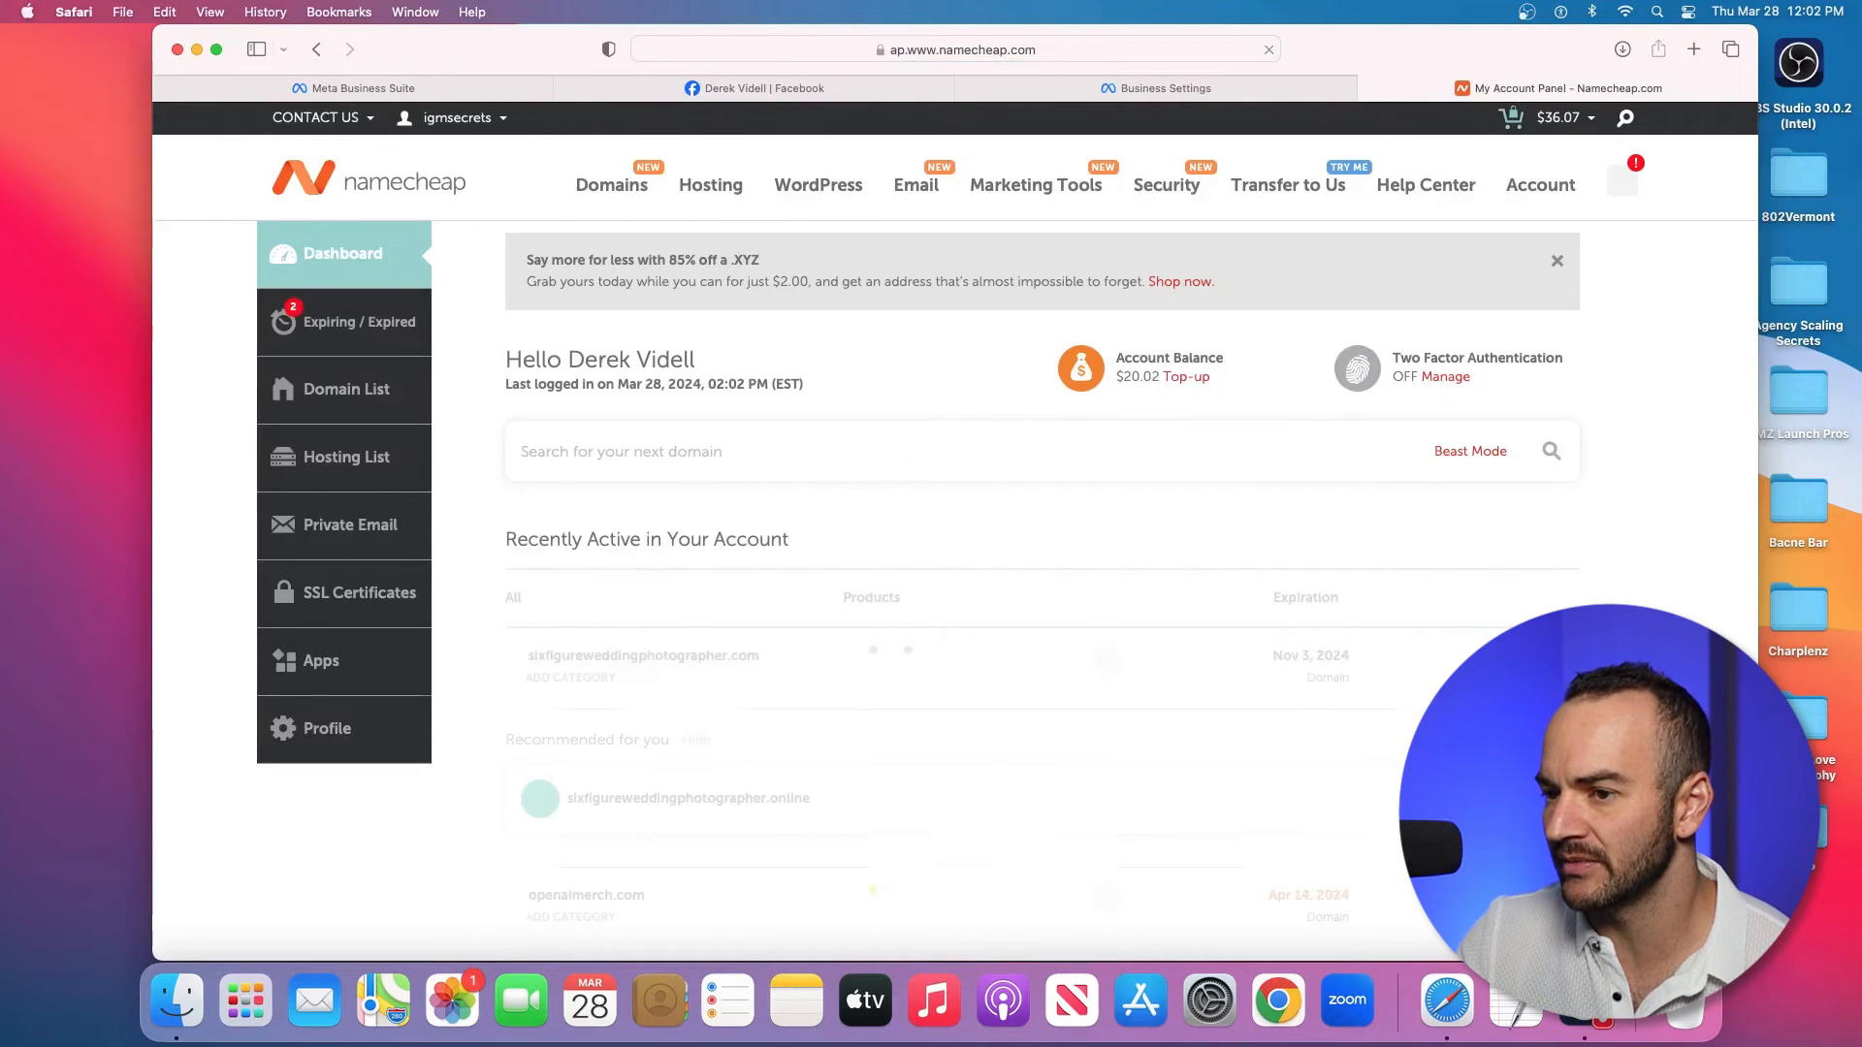
scroll(1042, 582, down, 2)
scroll(1042, 582, down, 1)
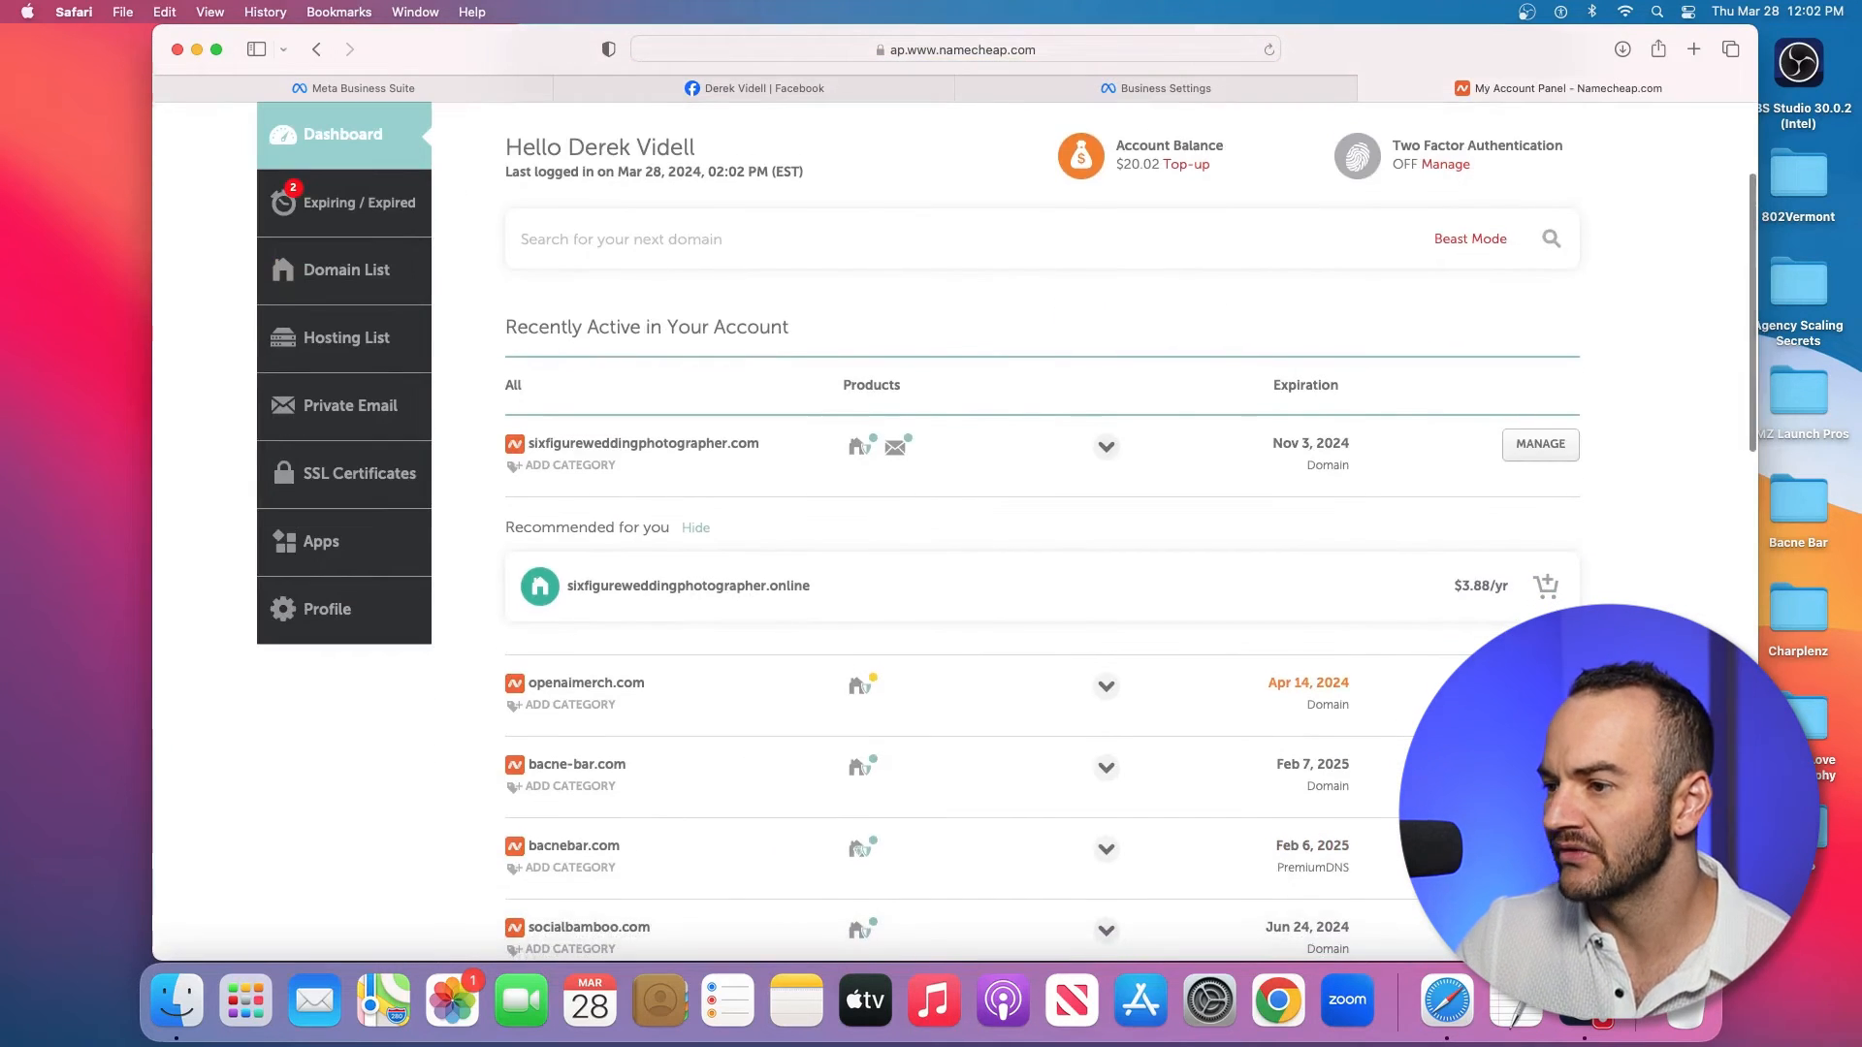
click(1540, 444)
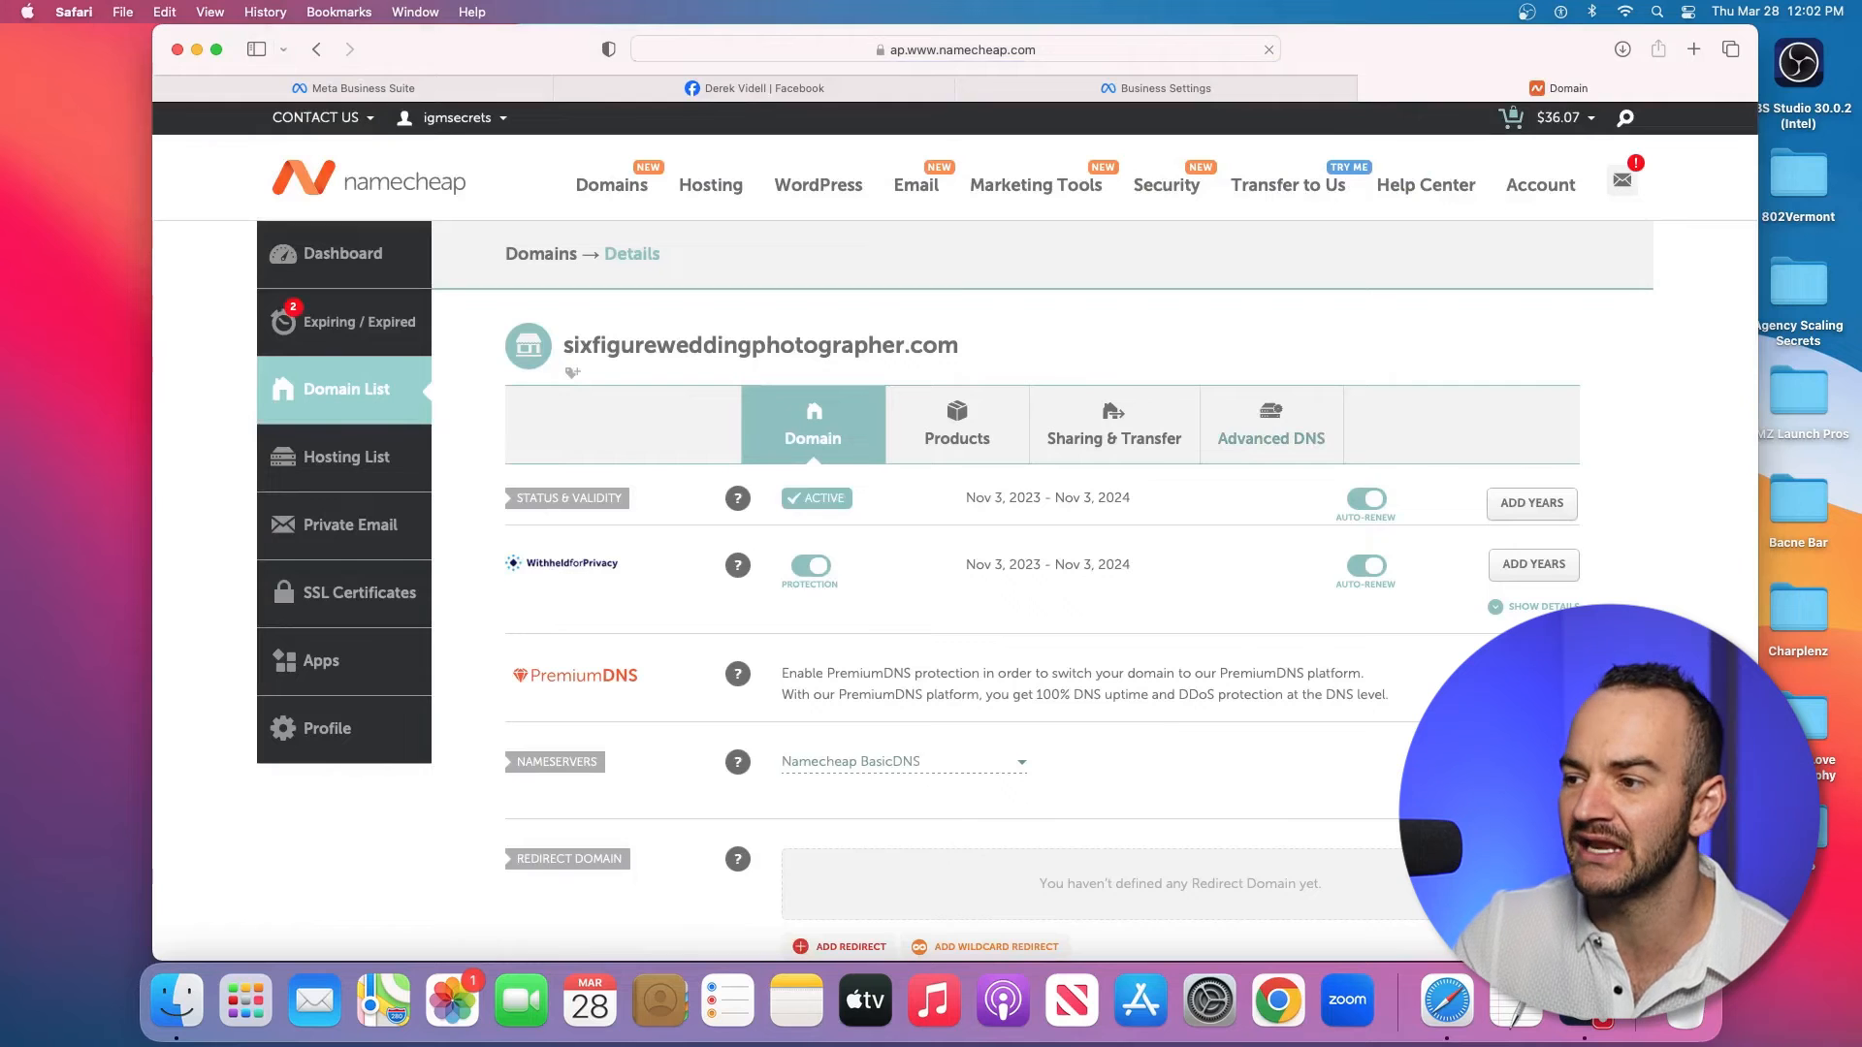
click(1271, 427)
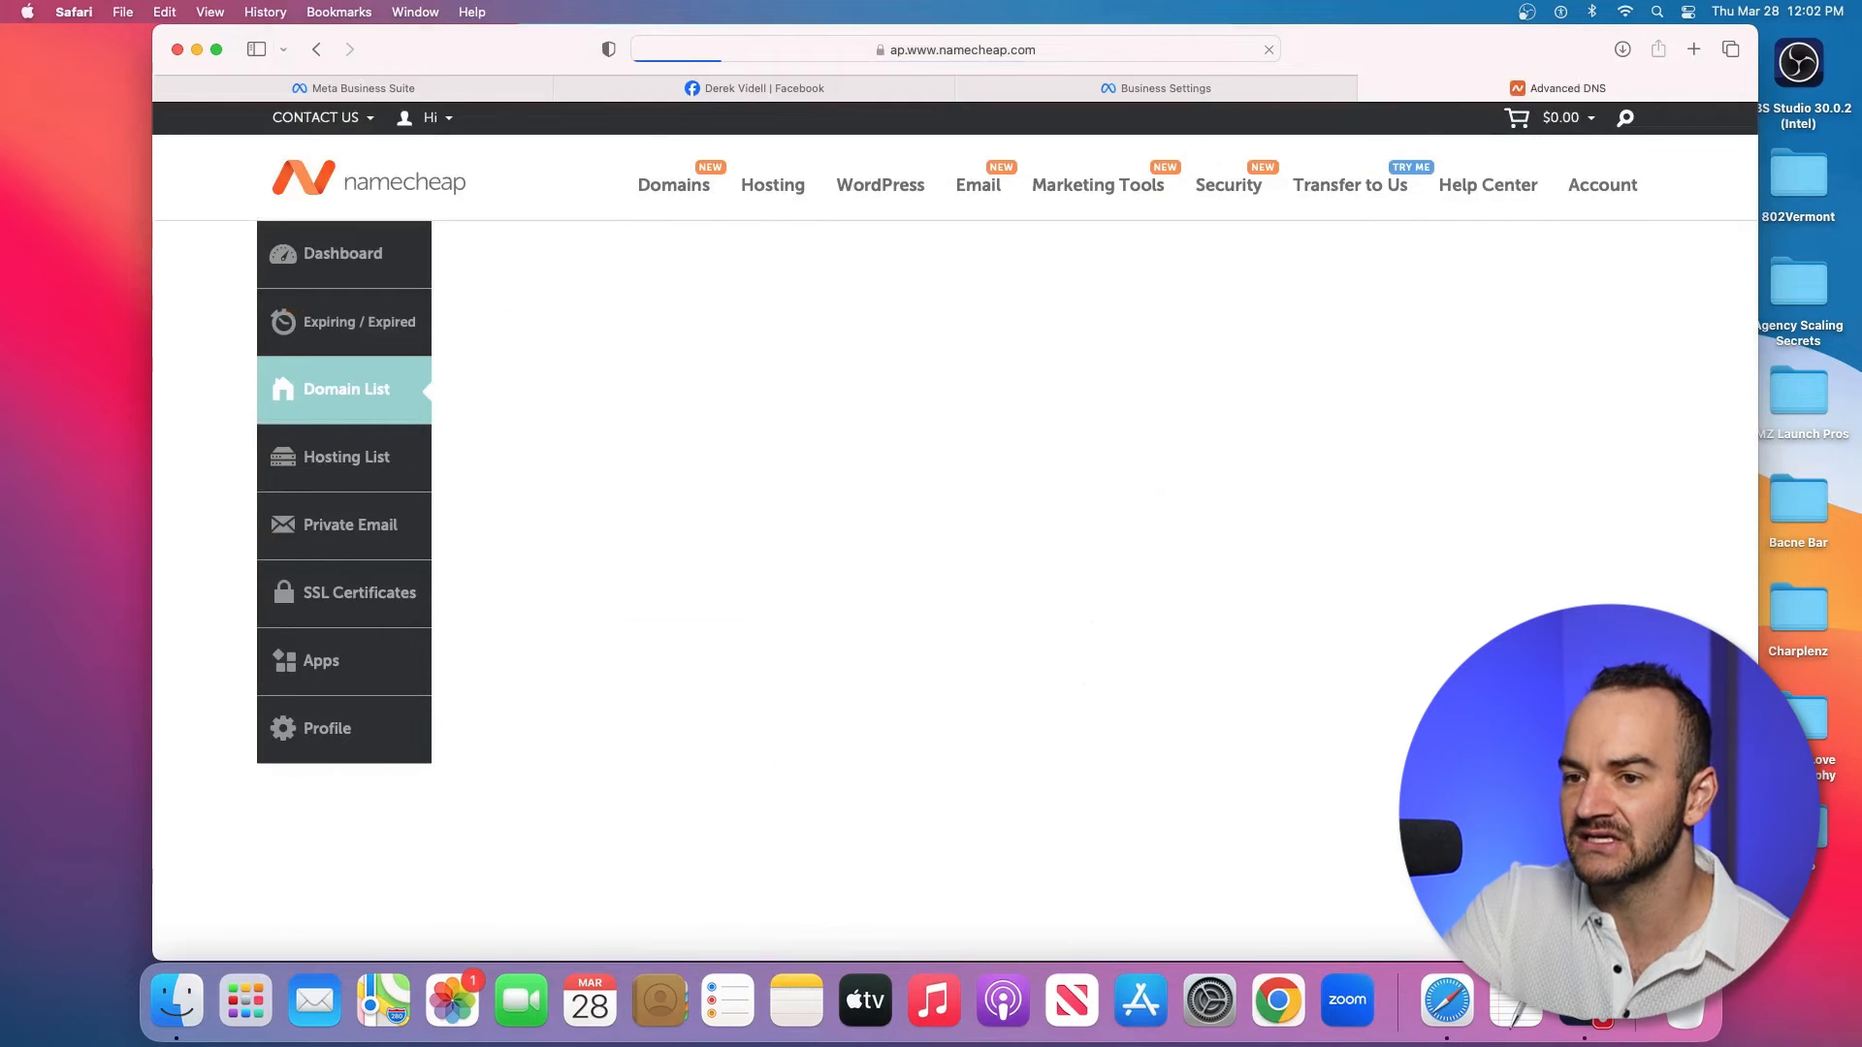
scroll(955, 532, down, 1)
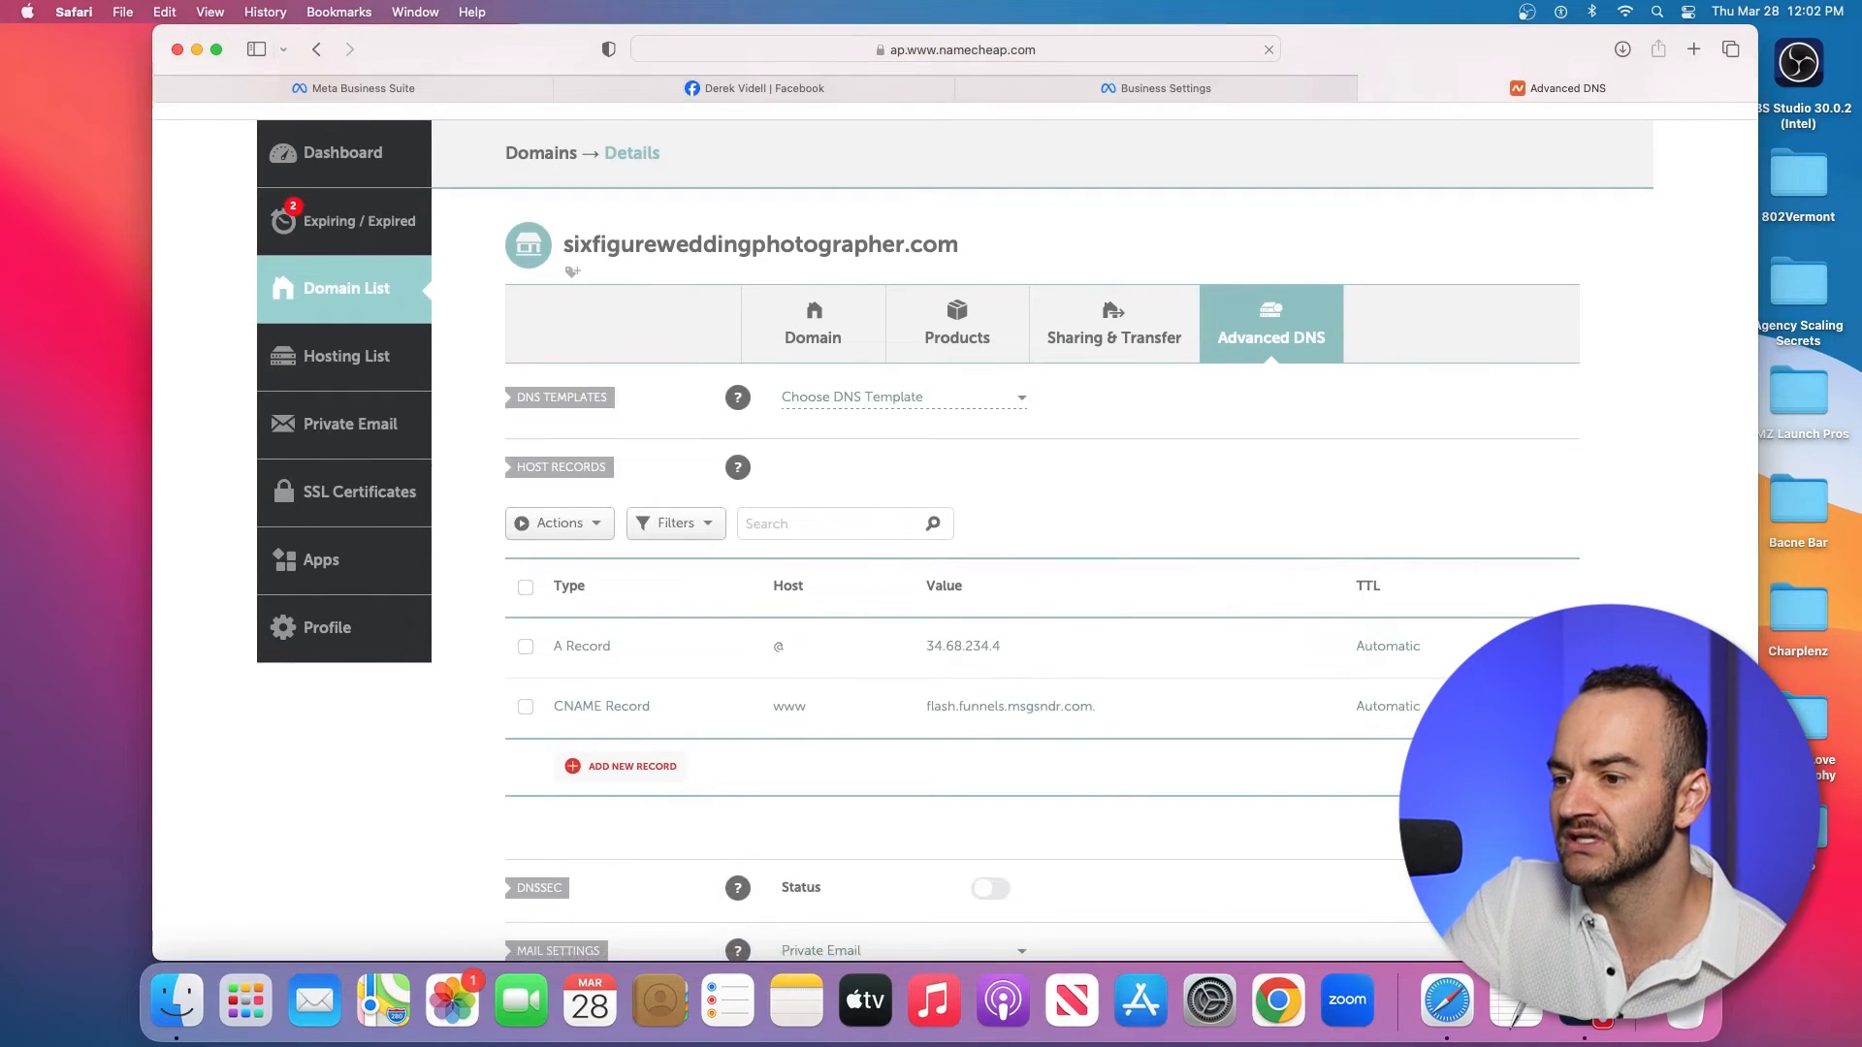
Step: Check Meta's DNS instructions, then add a new host record of type TXT Record for the domain in Namecheap
click(1156, 88)
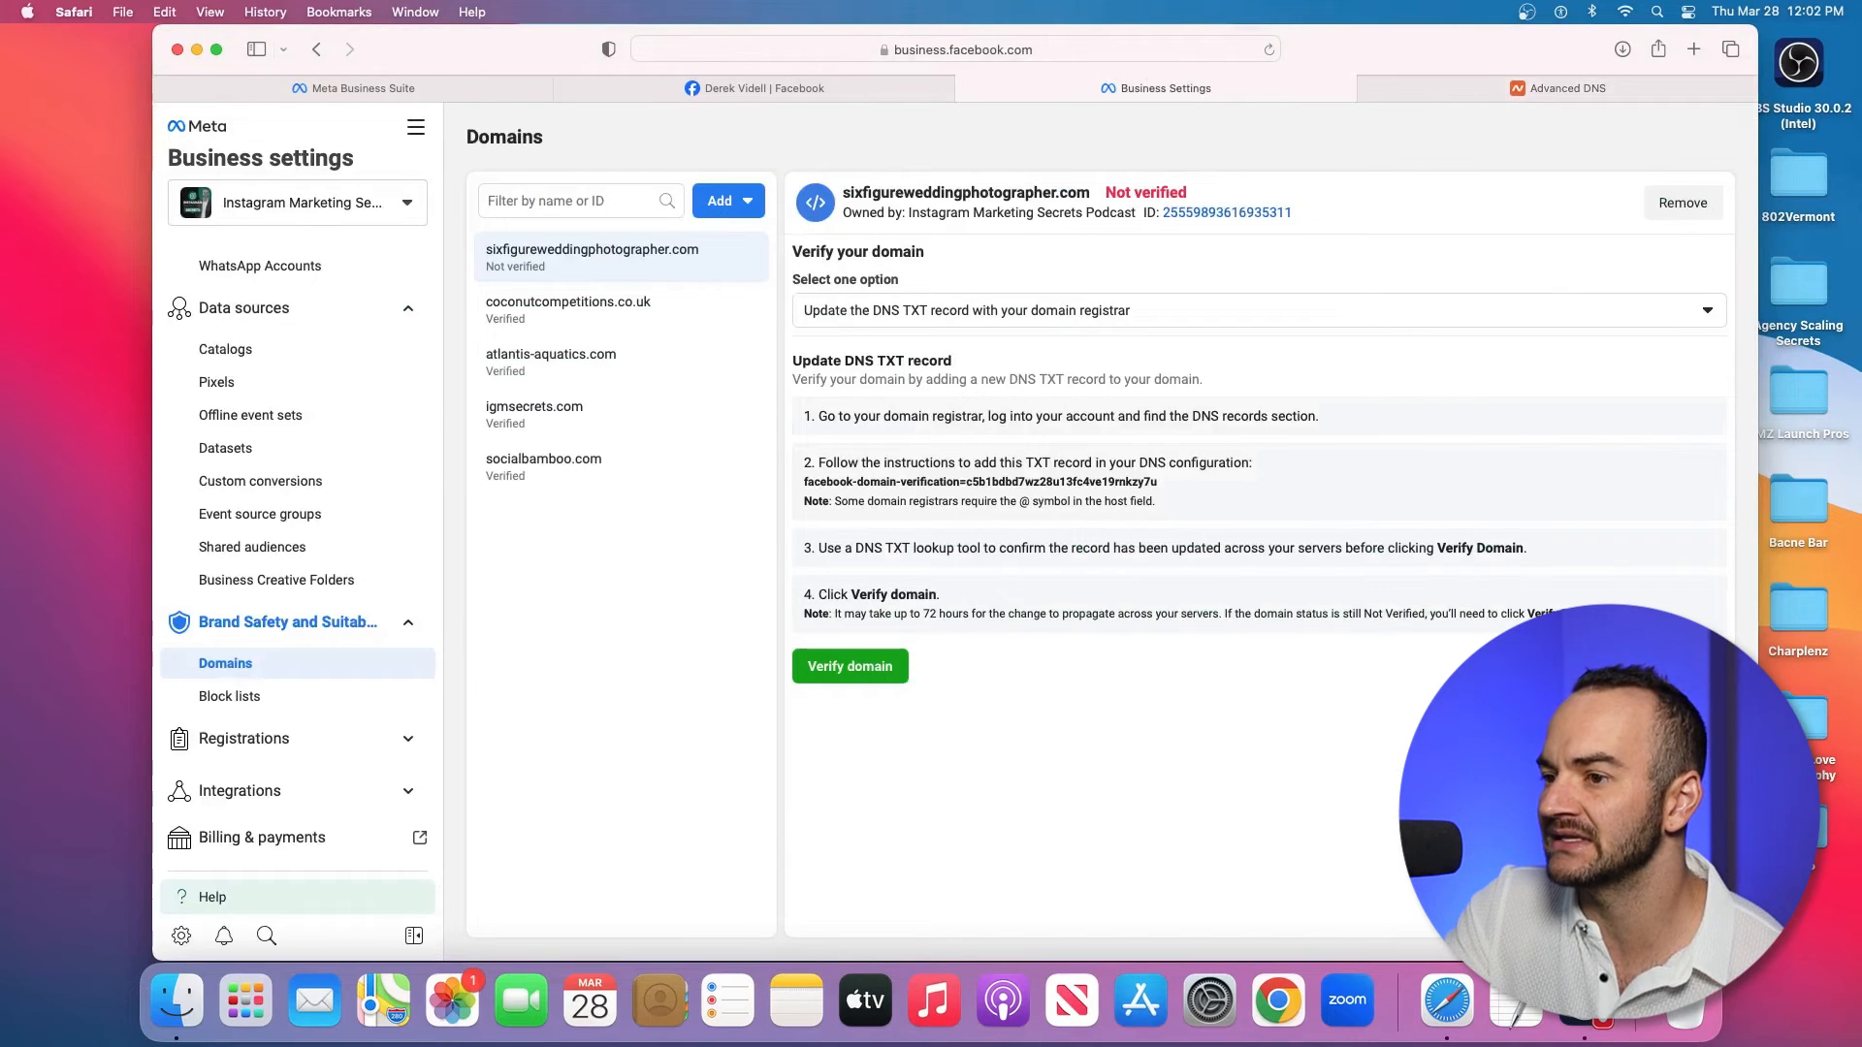
click(1557, 89)
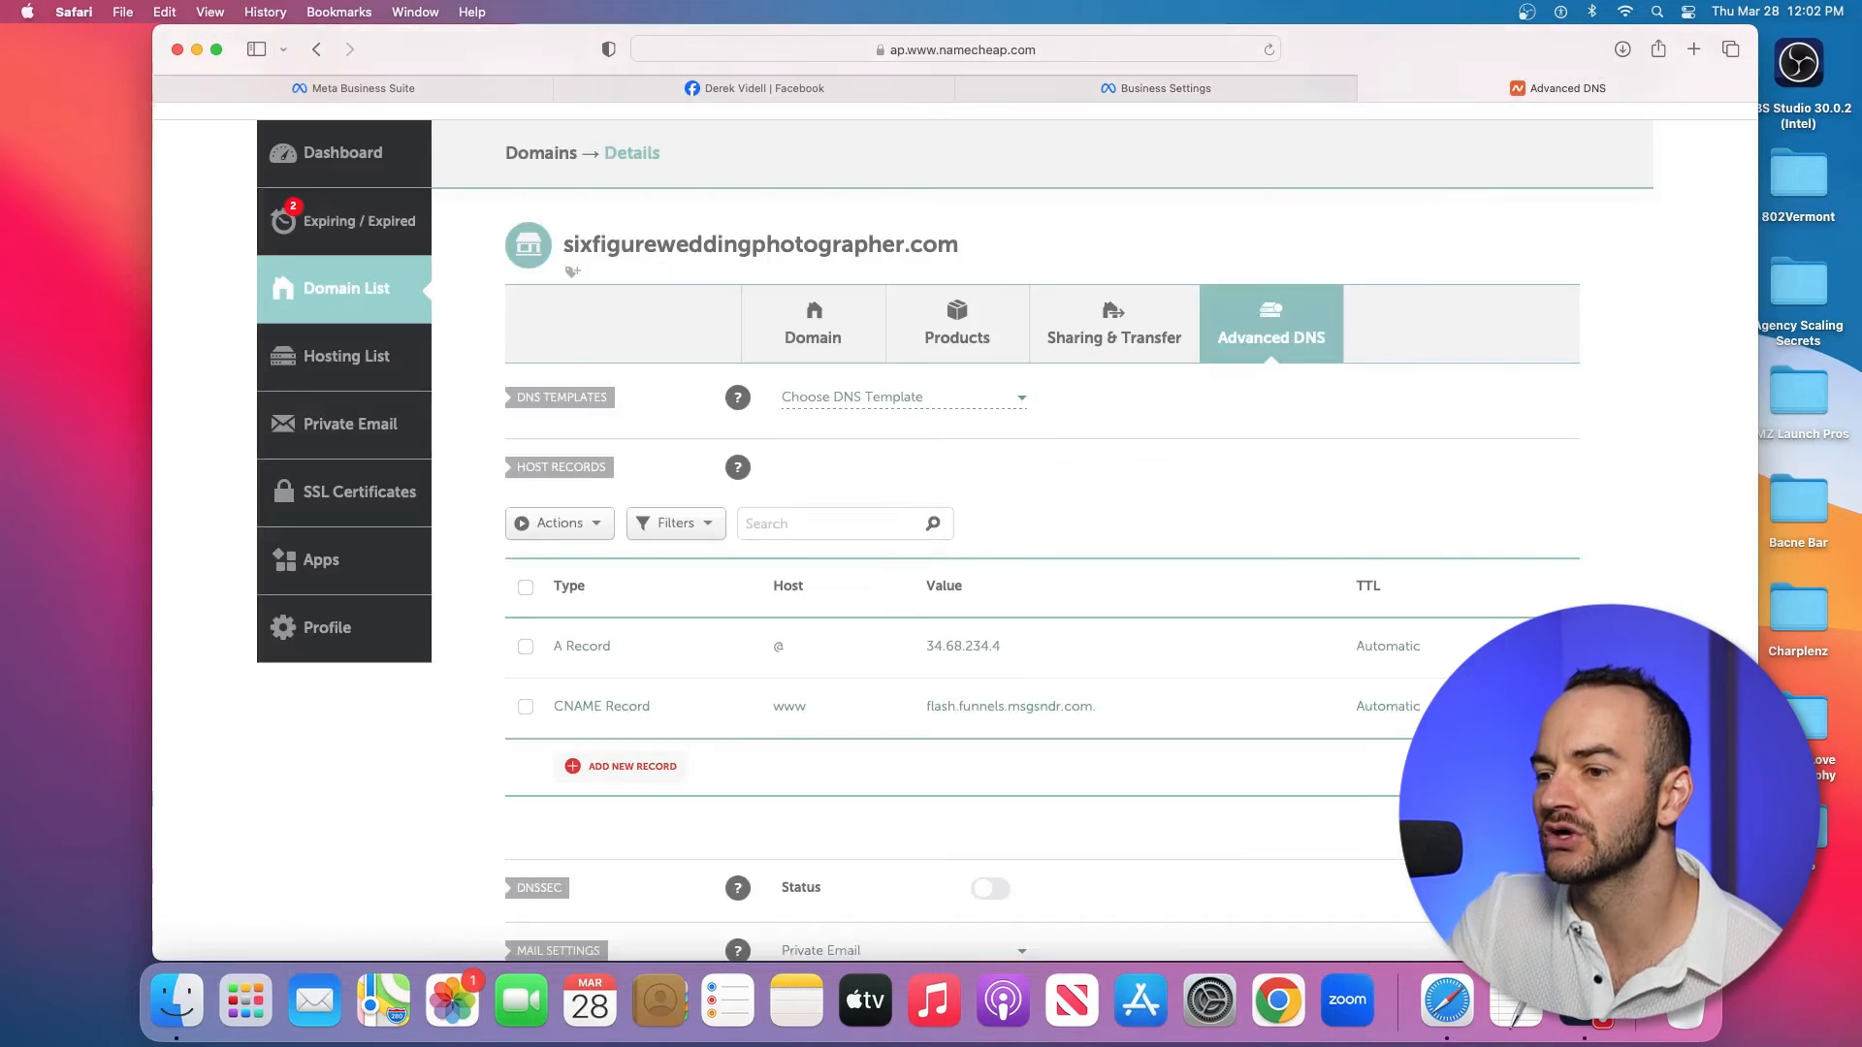
scroll(954, 532, down, 2)
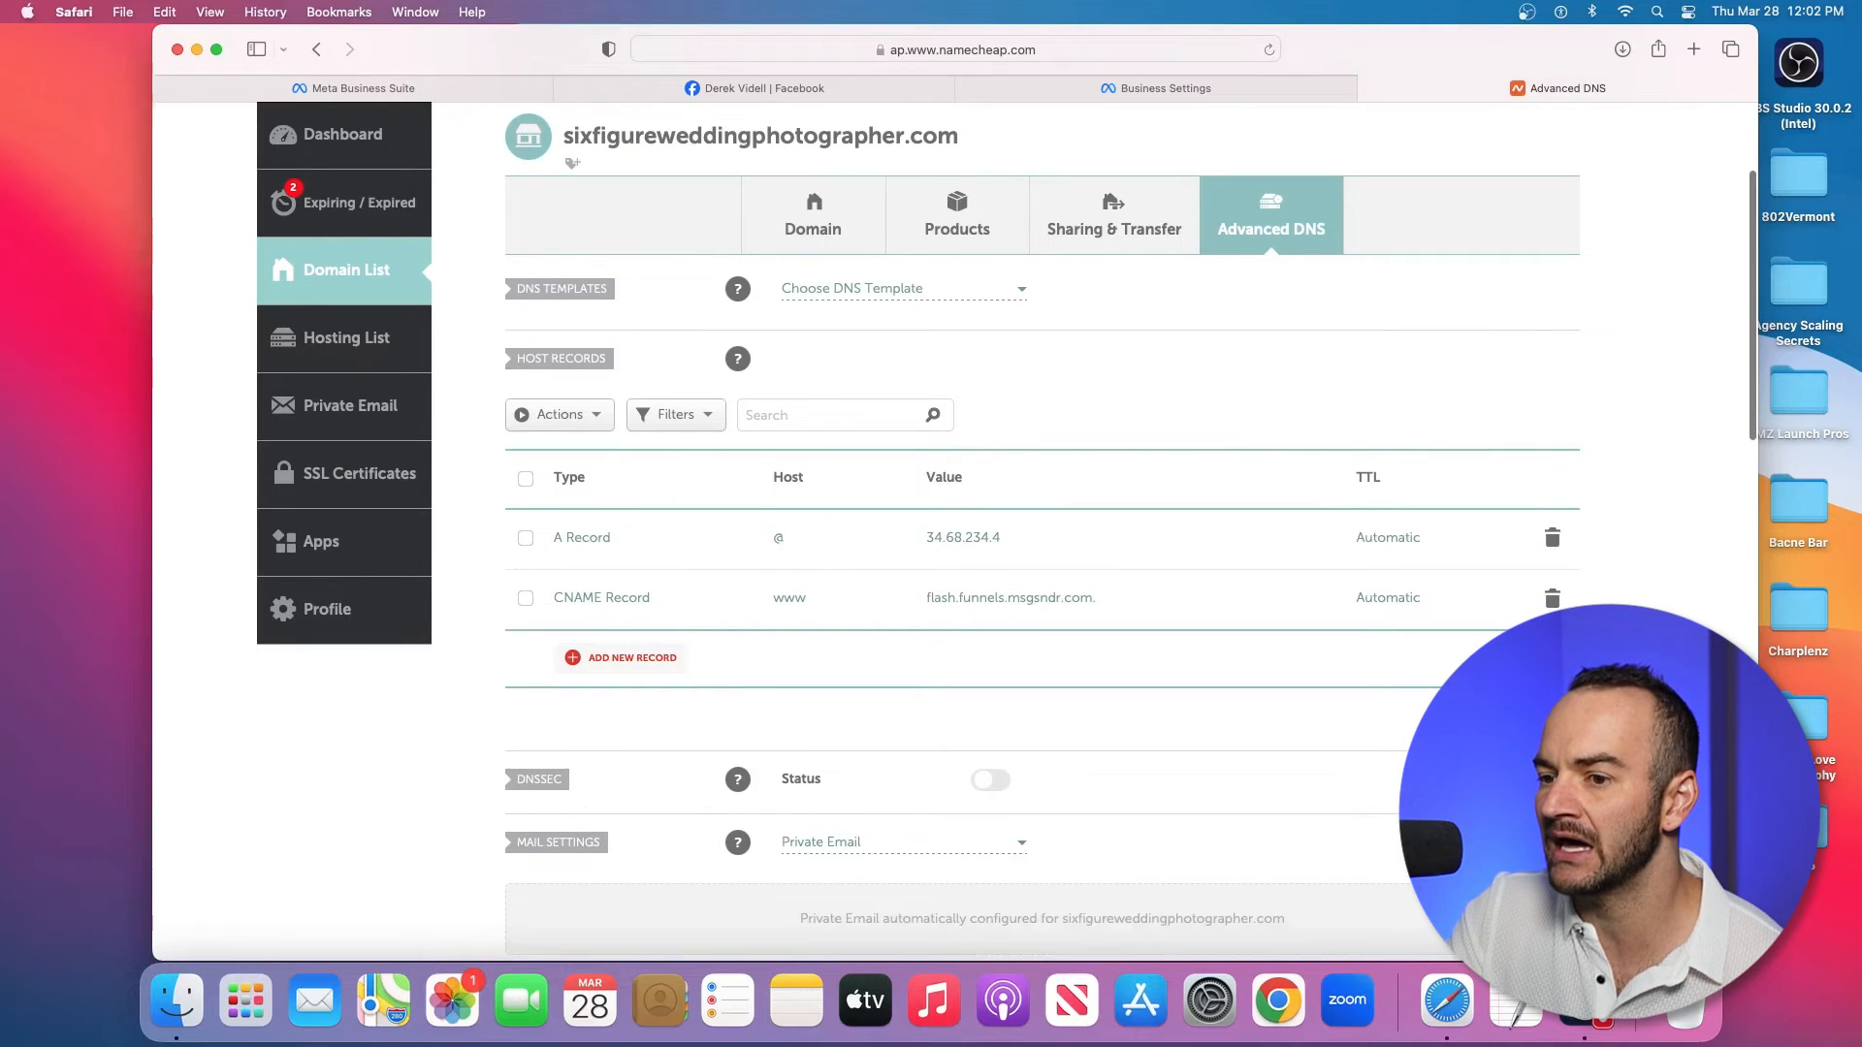
click(621, 658)
scroll(651, 533, down, 3)
click(651, 410)
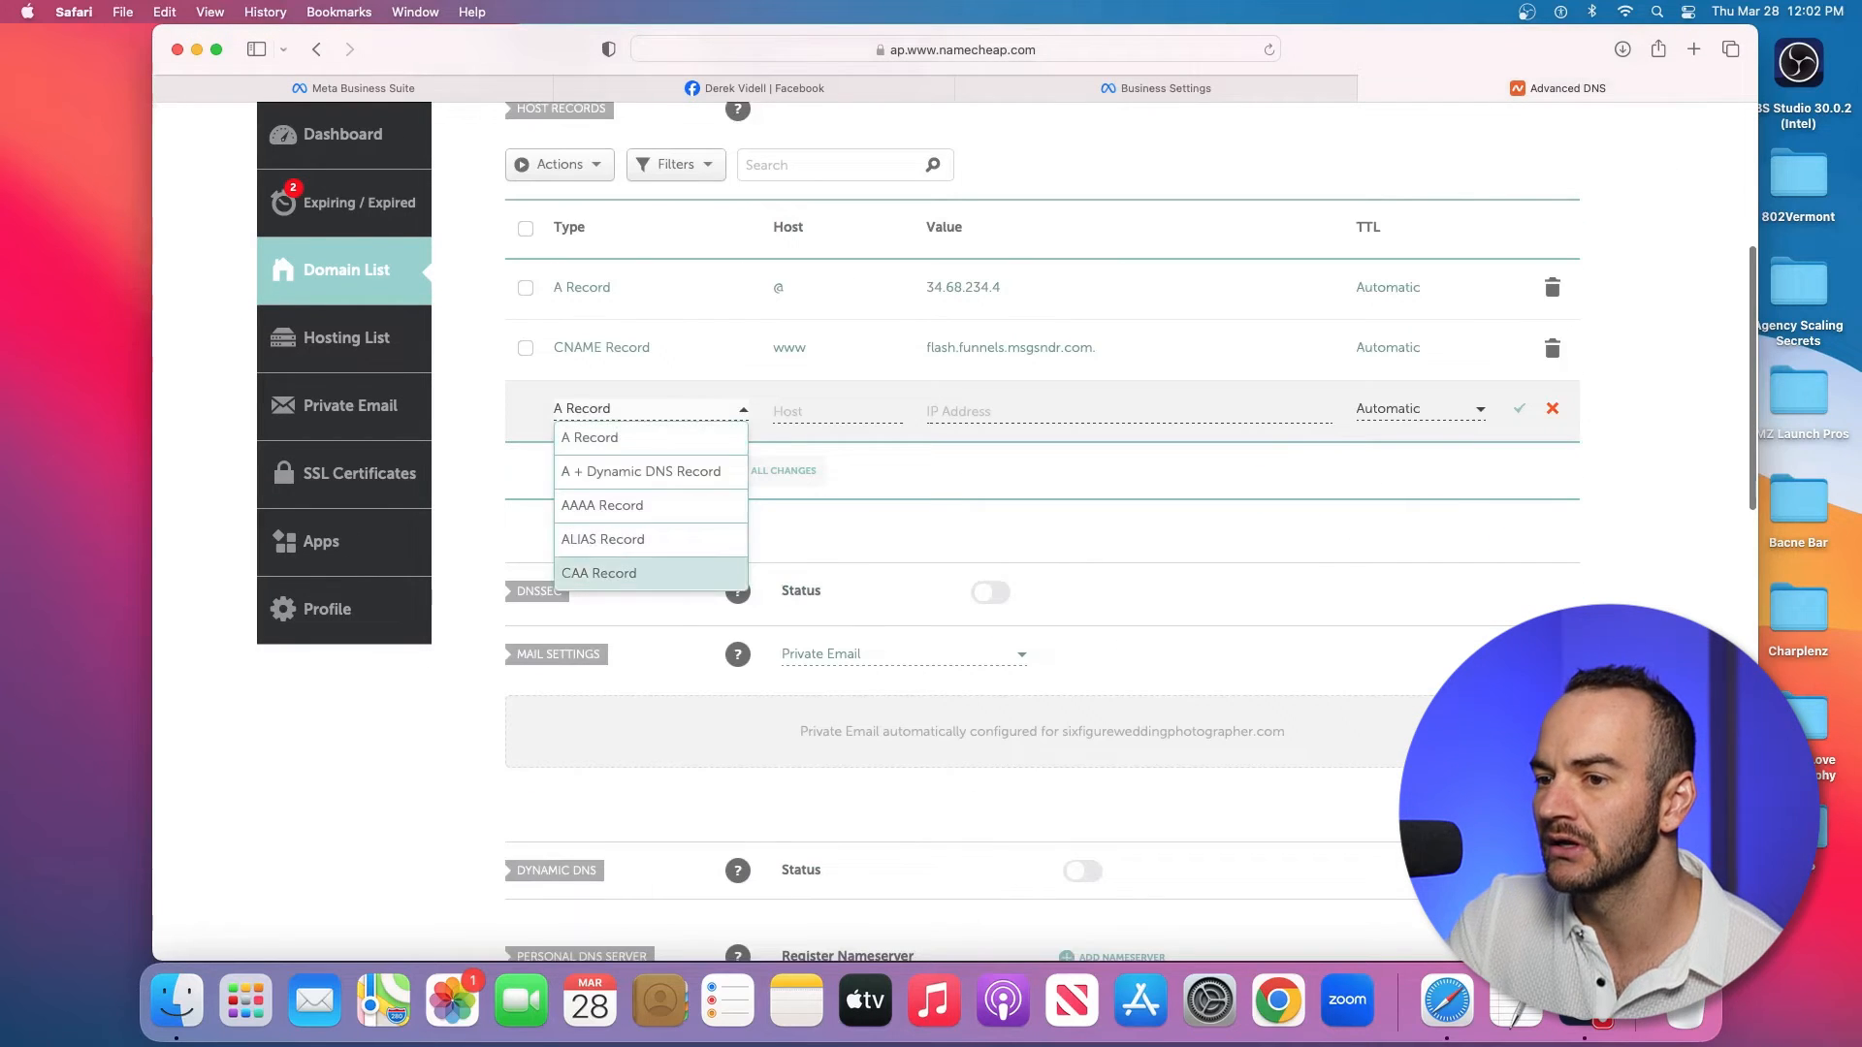
scroll(643, 570, down, 3)
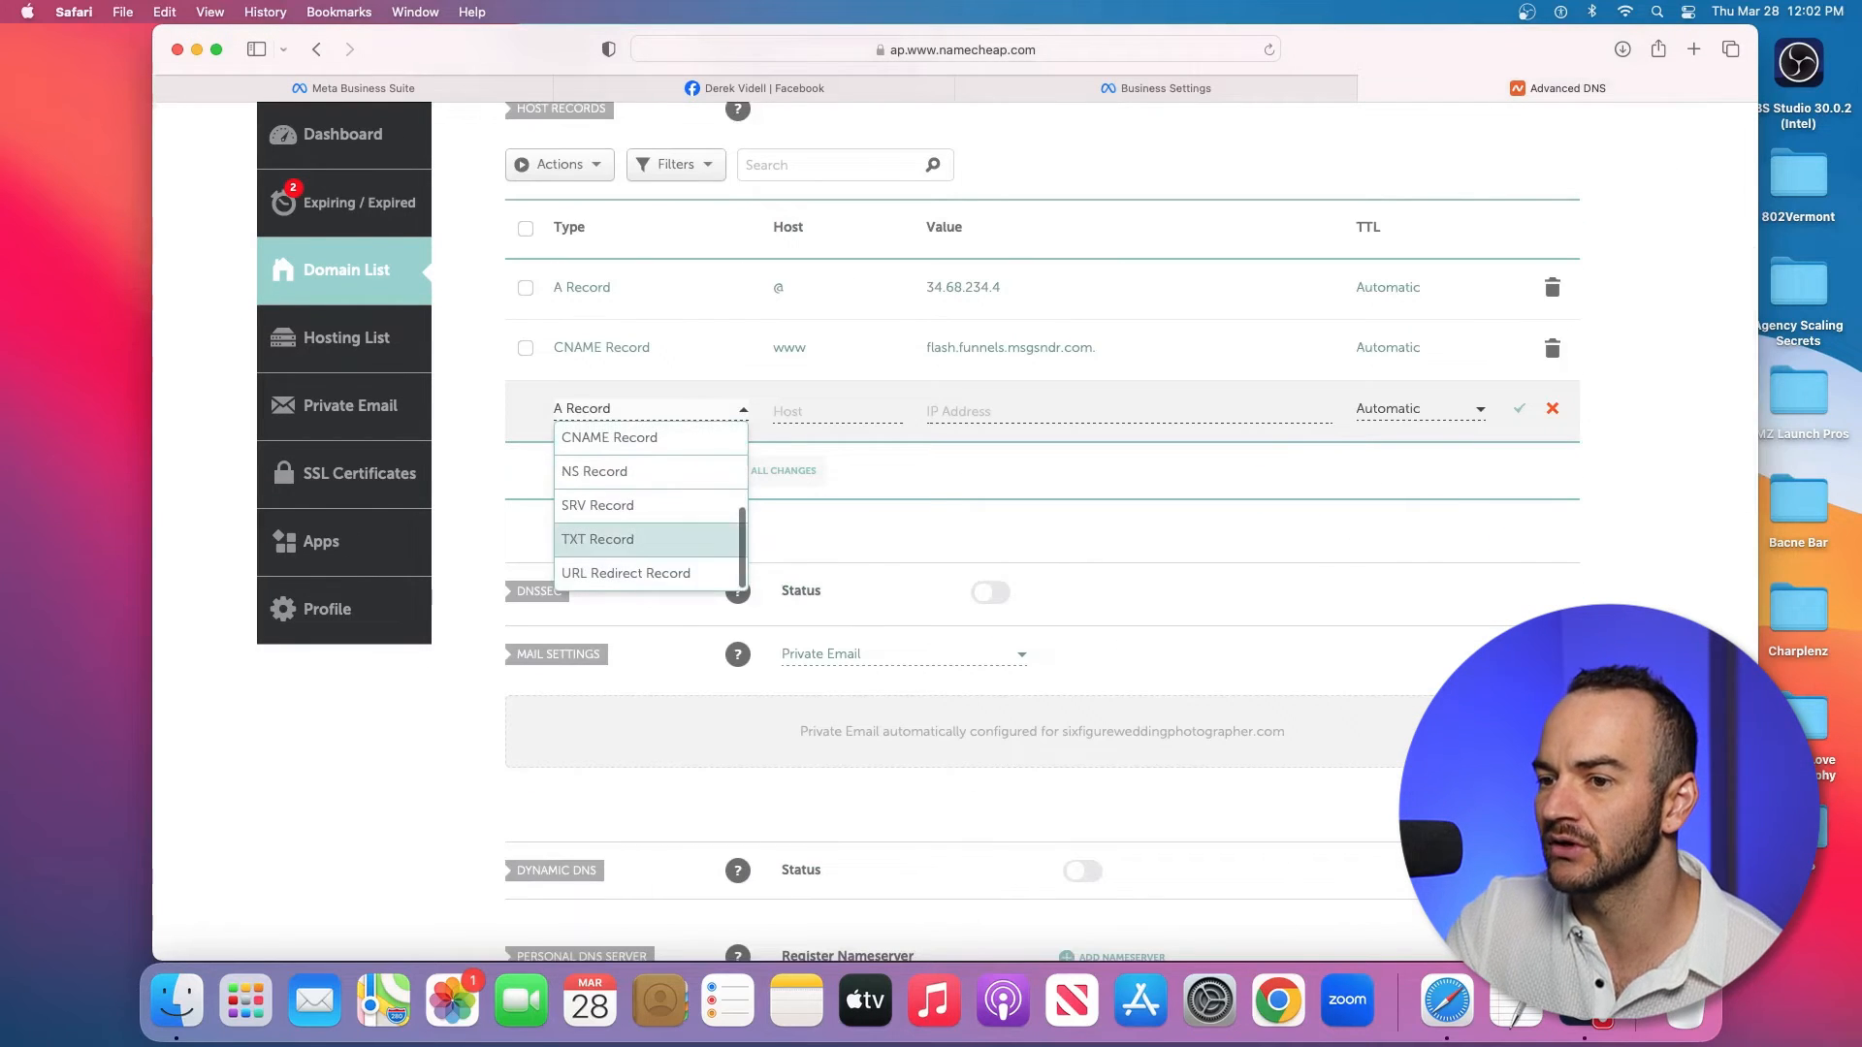
click(597, 539)
Step: Copy the domain verification token from Meta's DNS instructions and paste it as the TXT record's value in Namecheap
click(1154, 88)
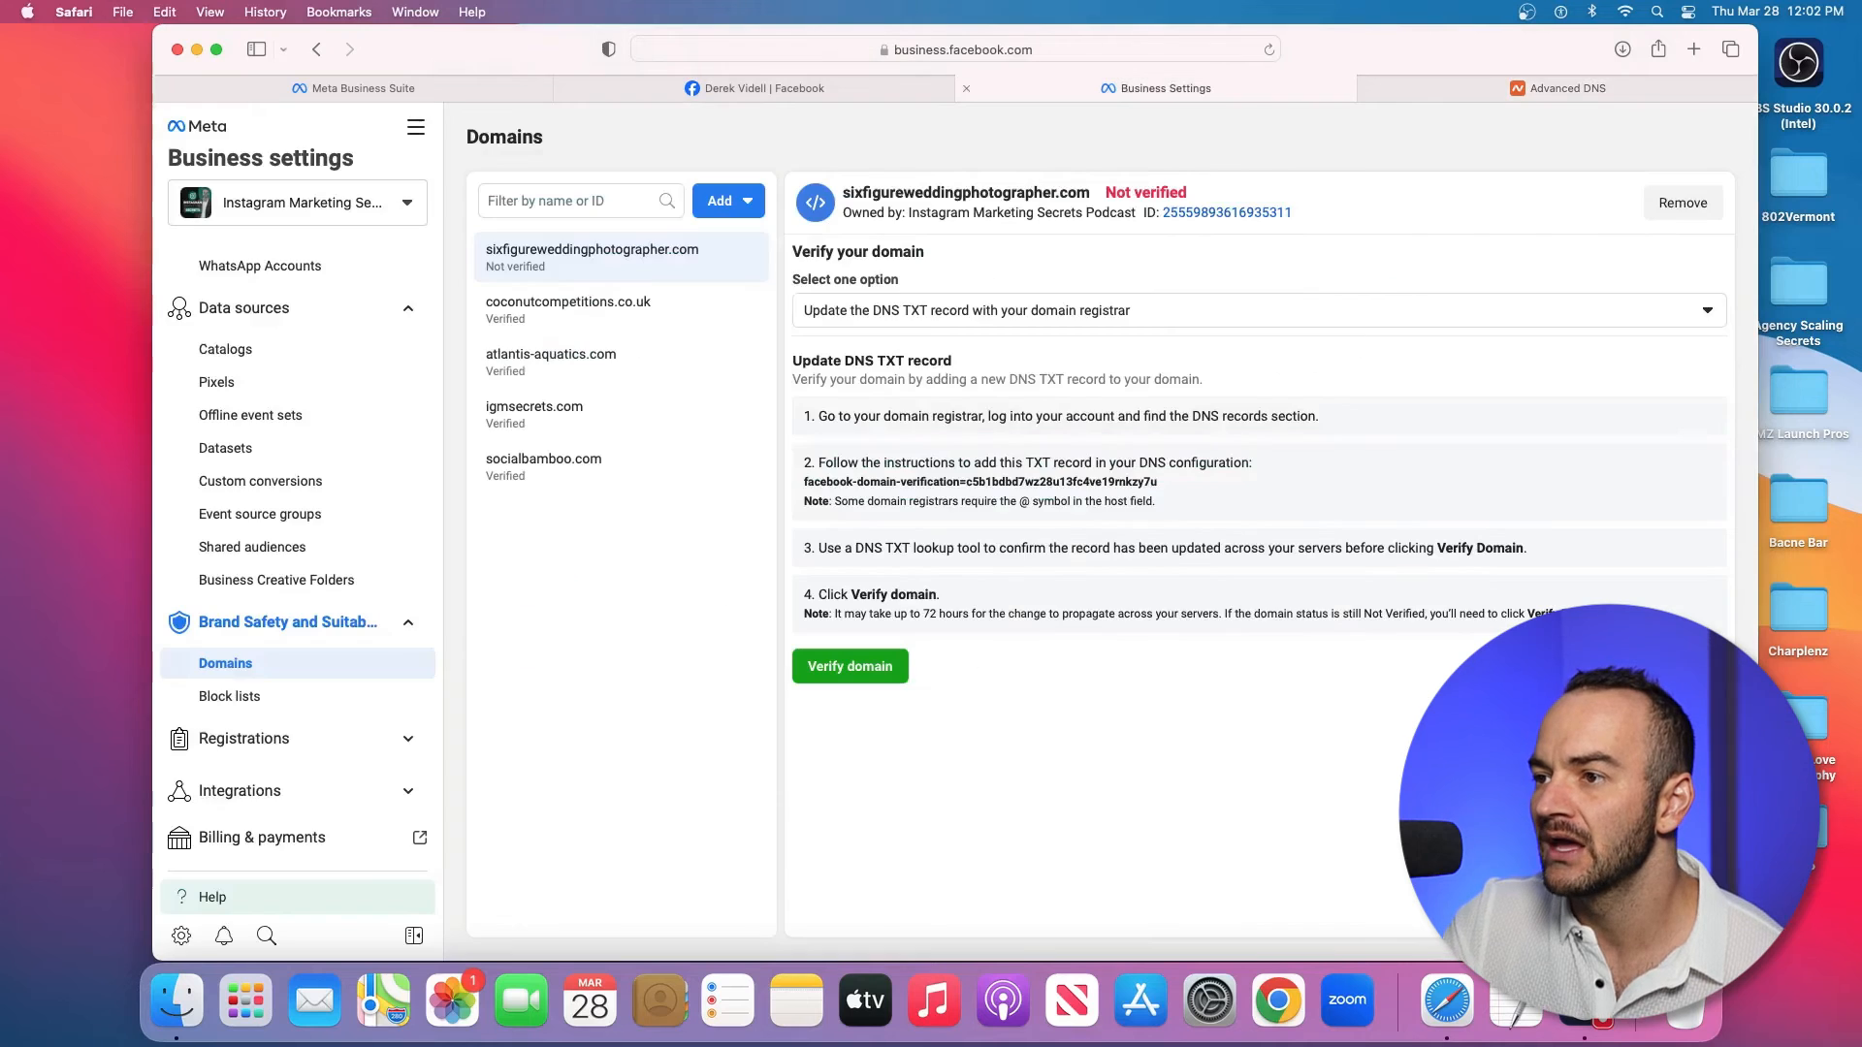
click(979, 482)
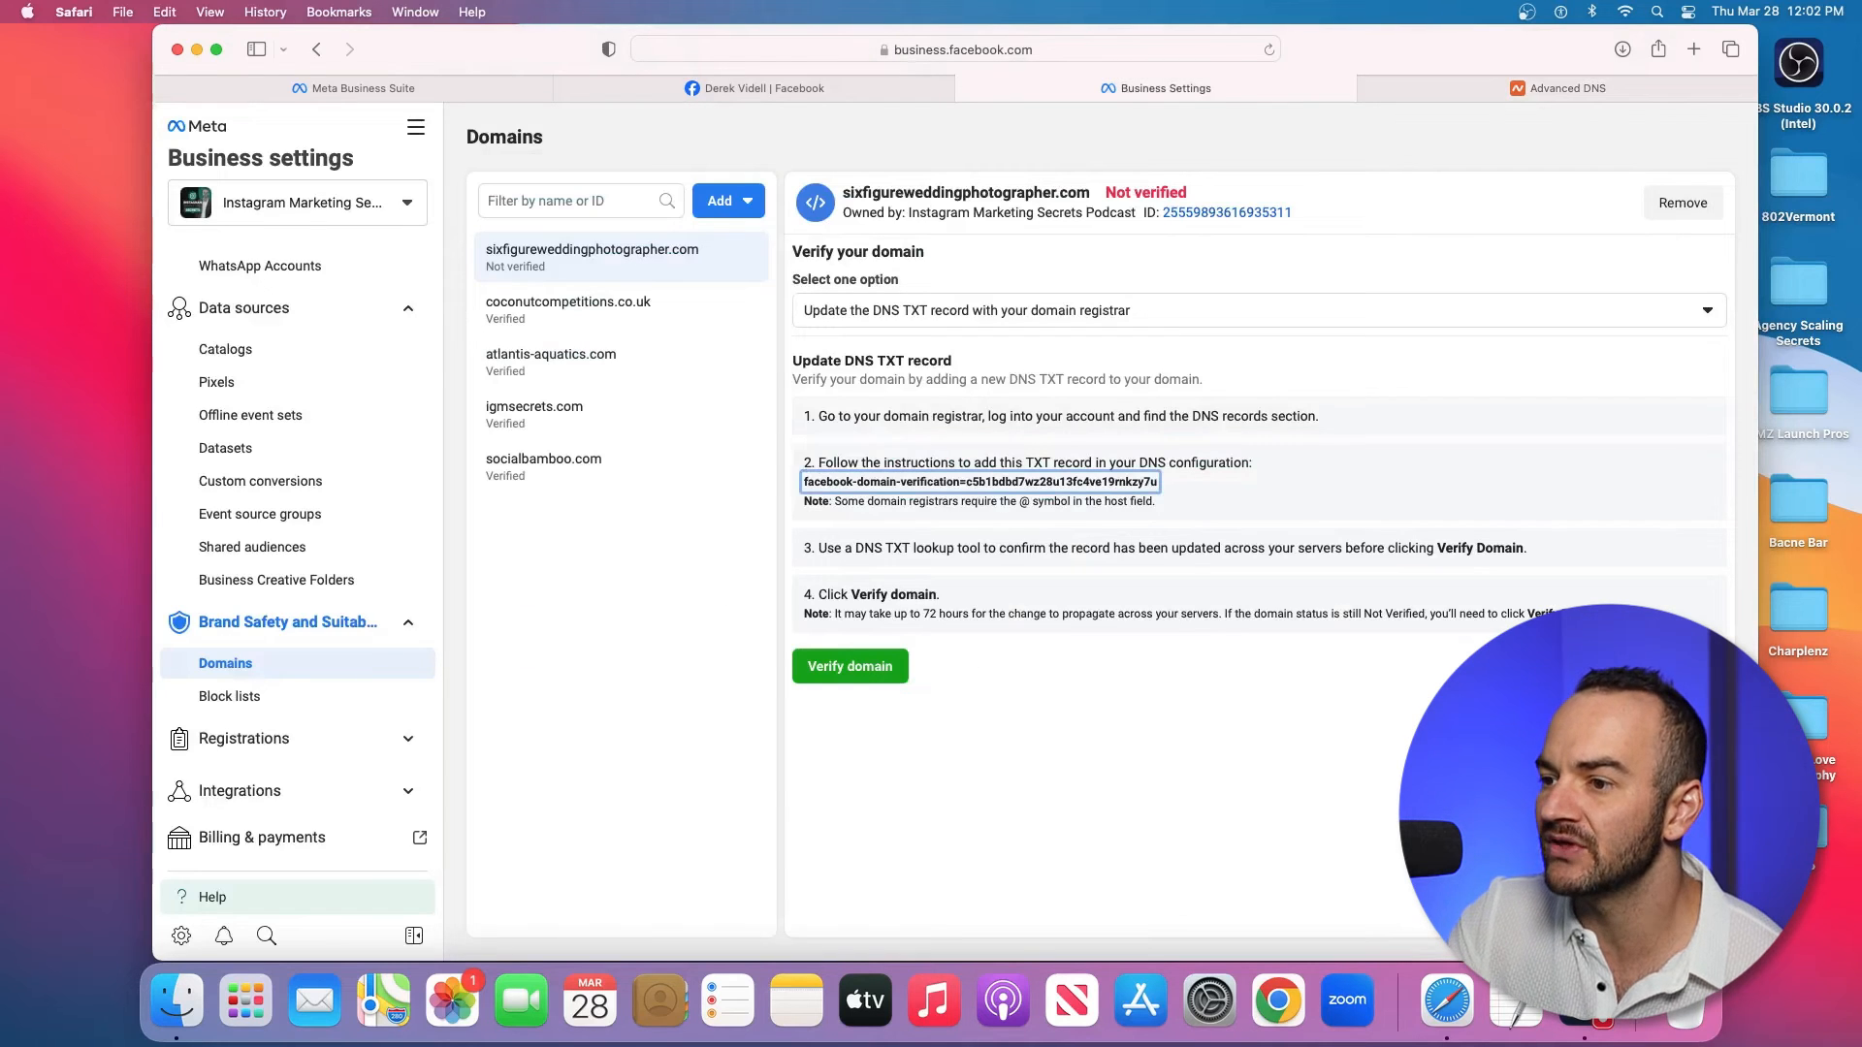
click(1557, 88)
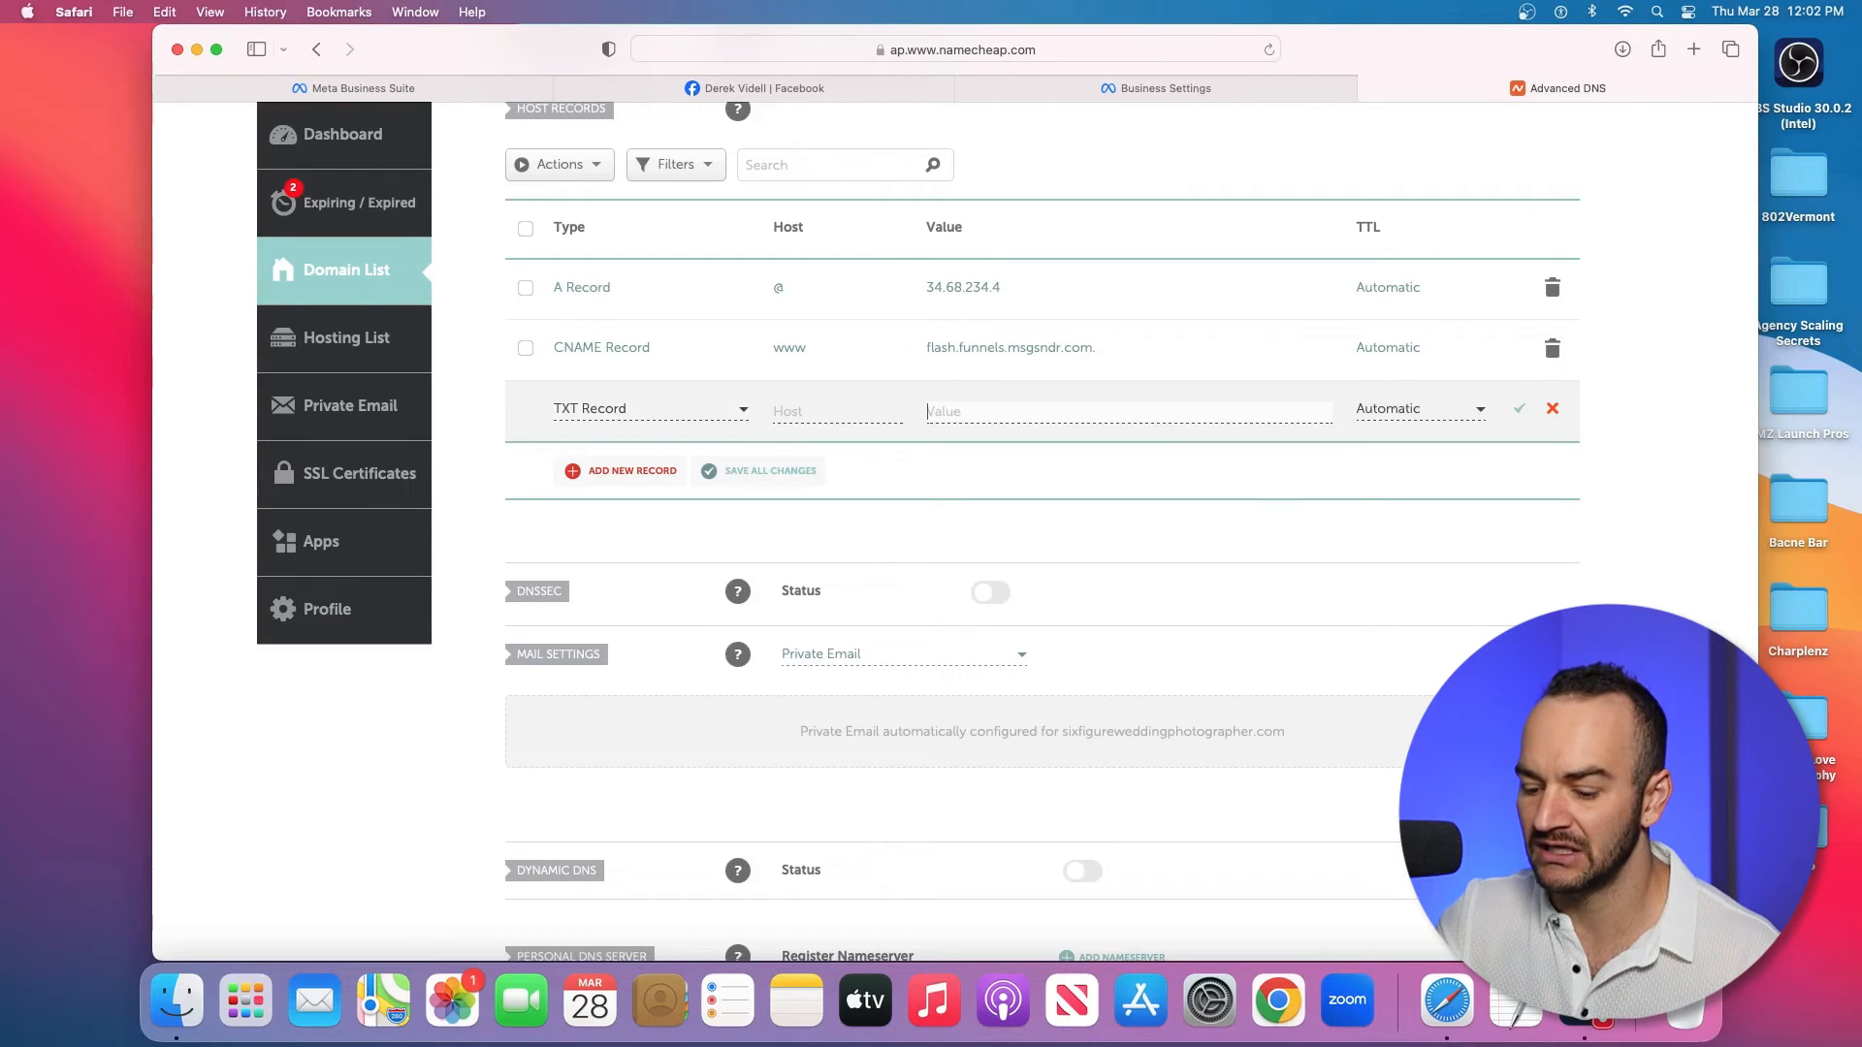
text(facebook-domain-verification=c5b1bdbd7wz28u13fc4ve19rnkzy7u)
Step: Check Meta's note about the host field and set the TXT record's host to @ in Namecheap
click(1156, 88)
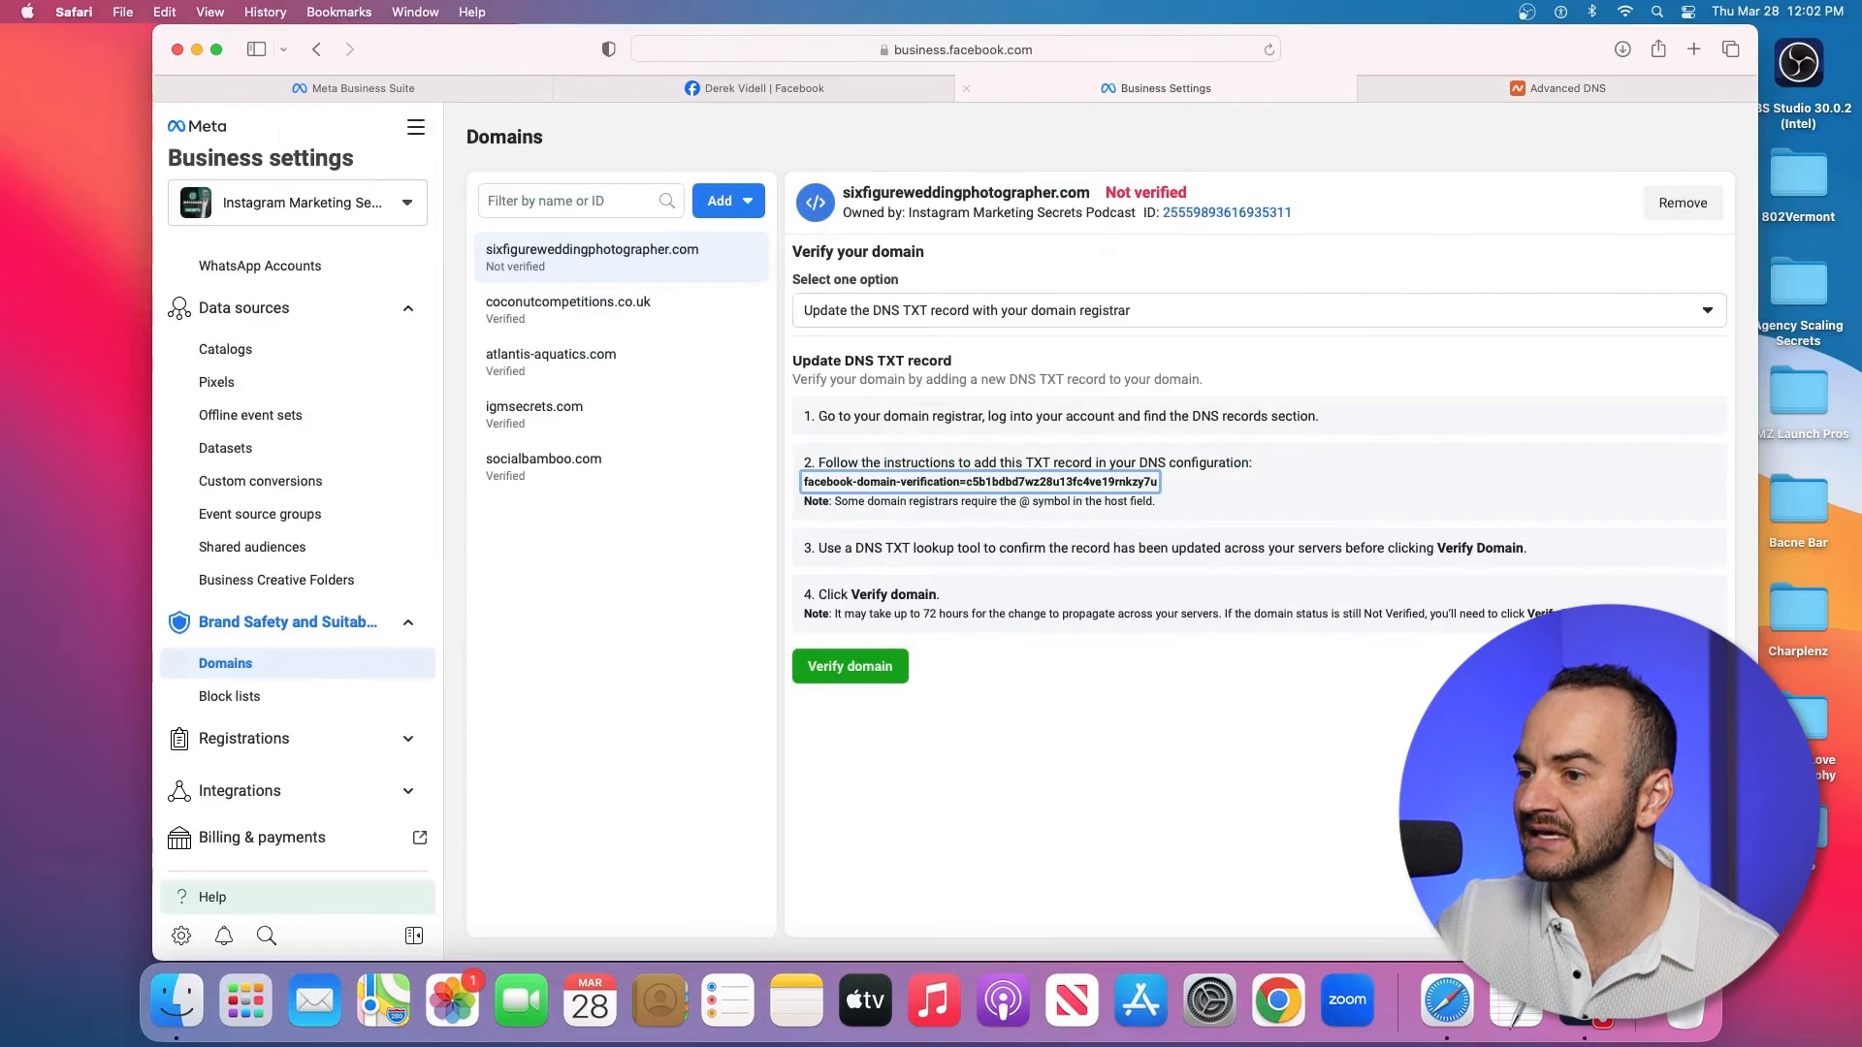
double_click(1024, 502)
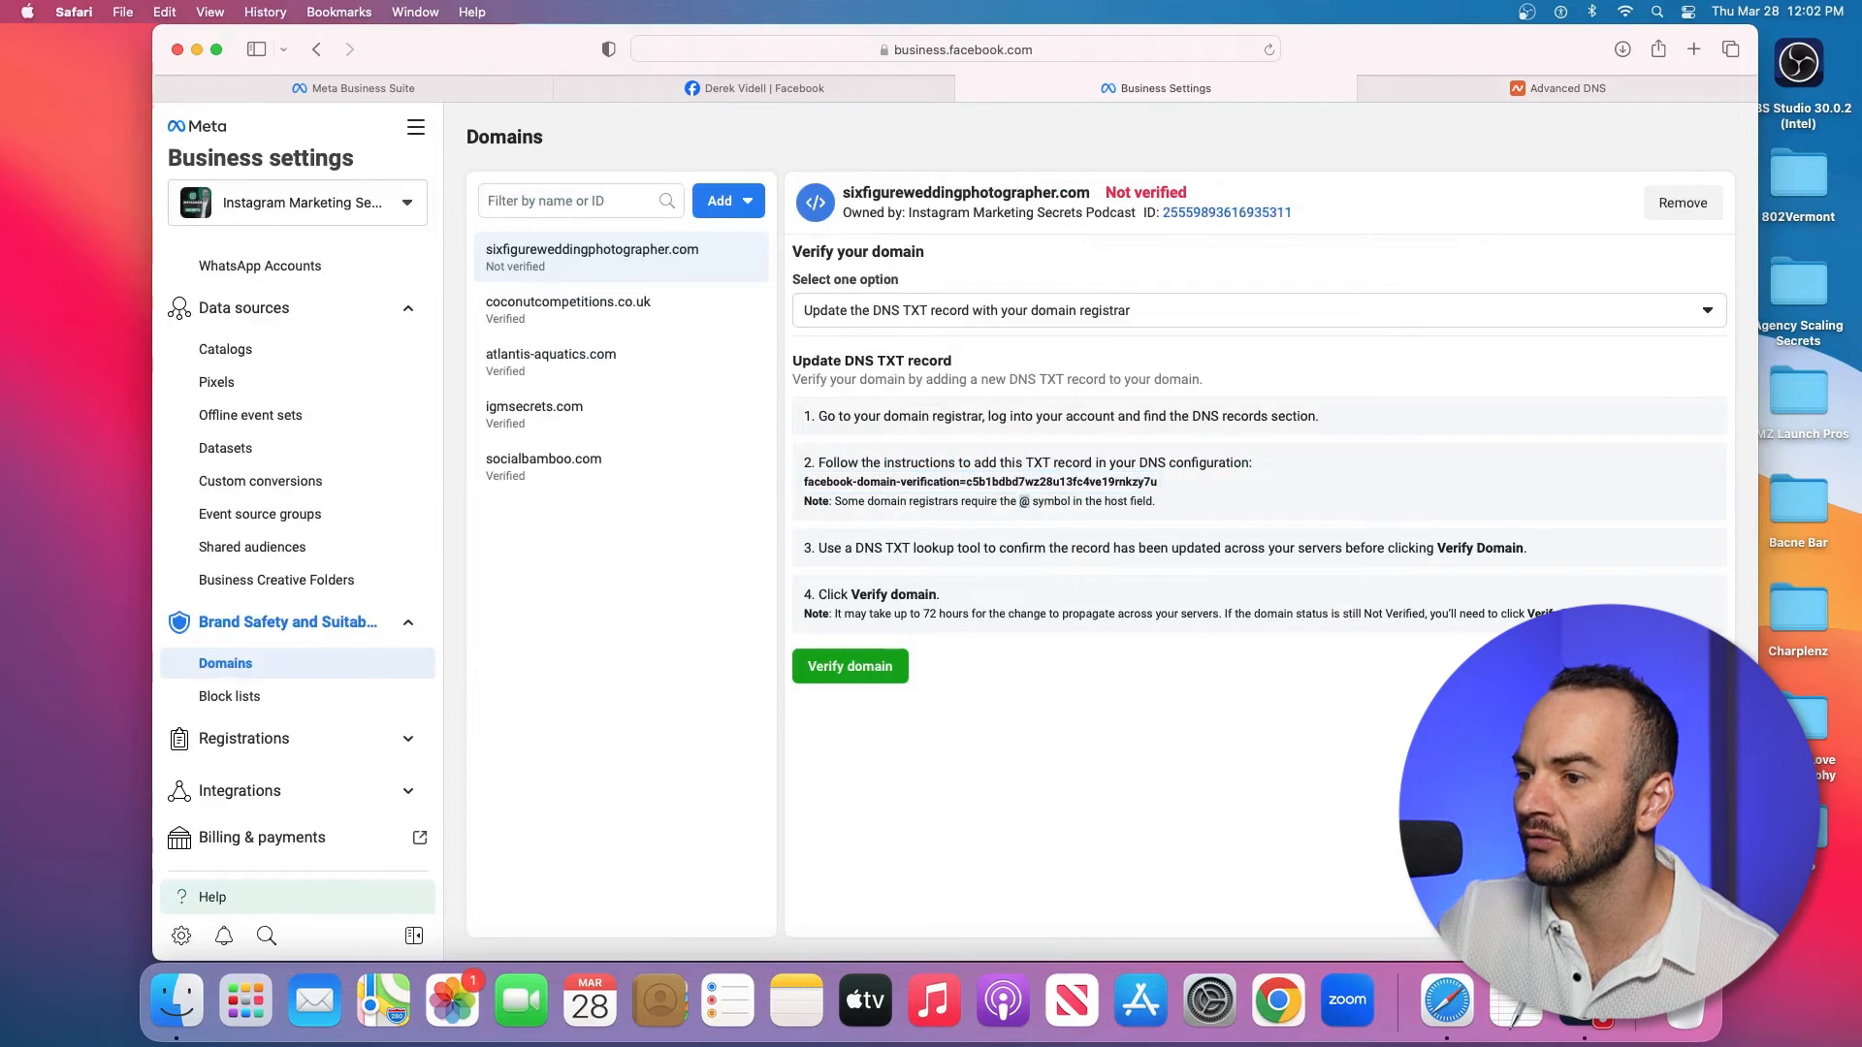
click(1024, 501)
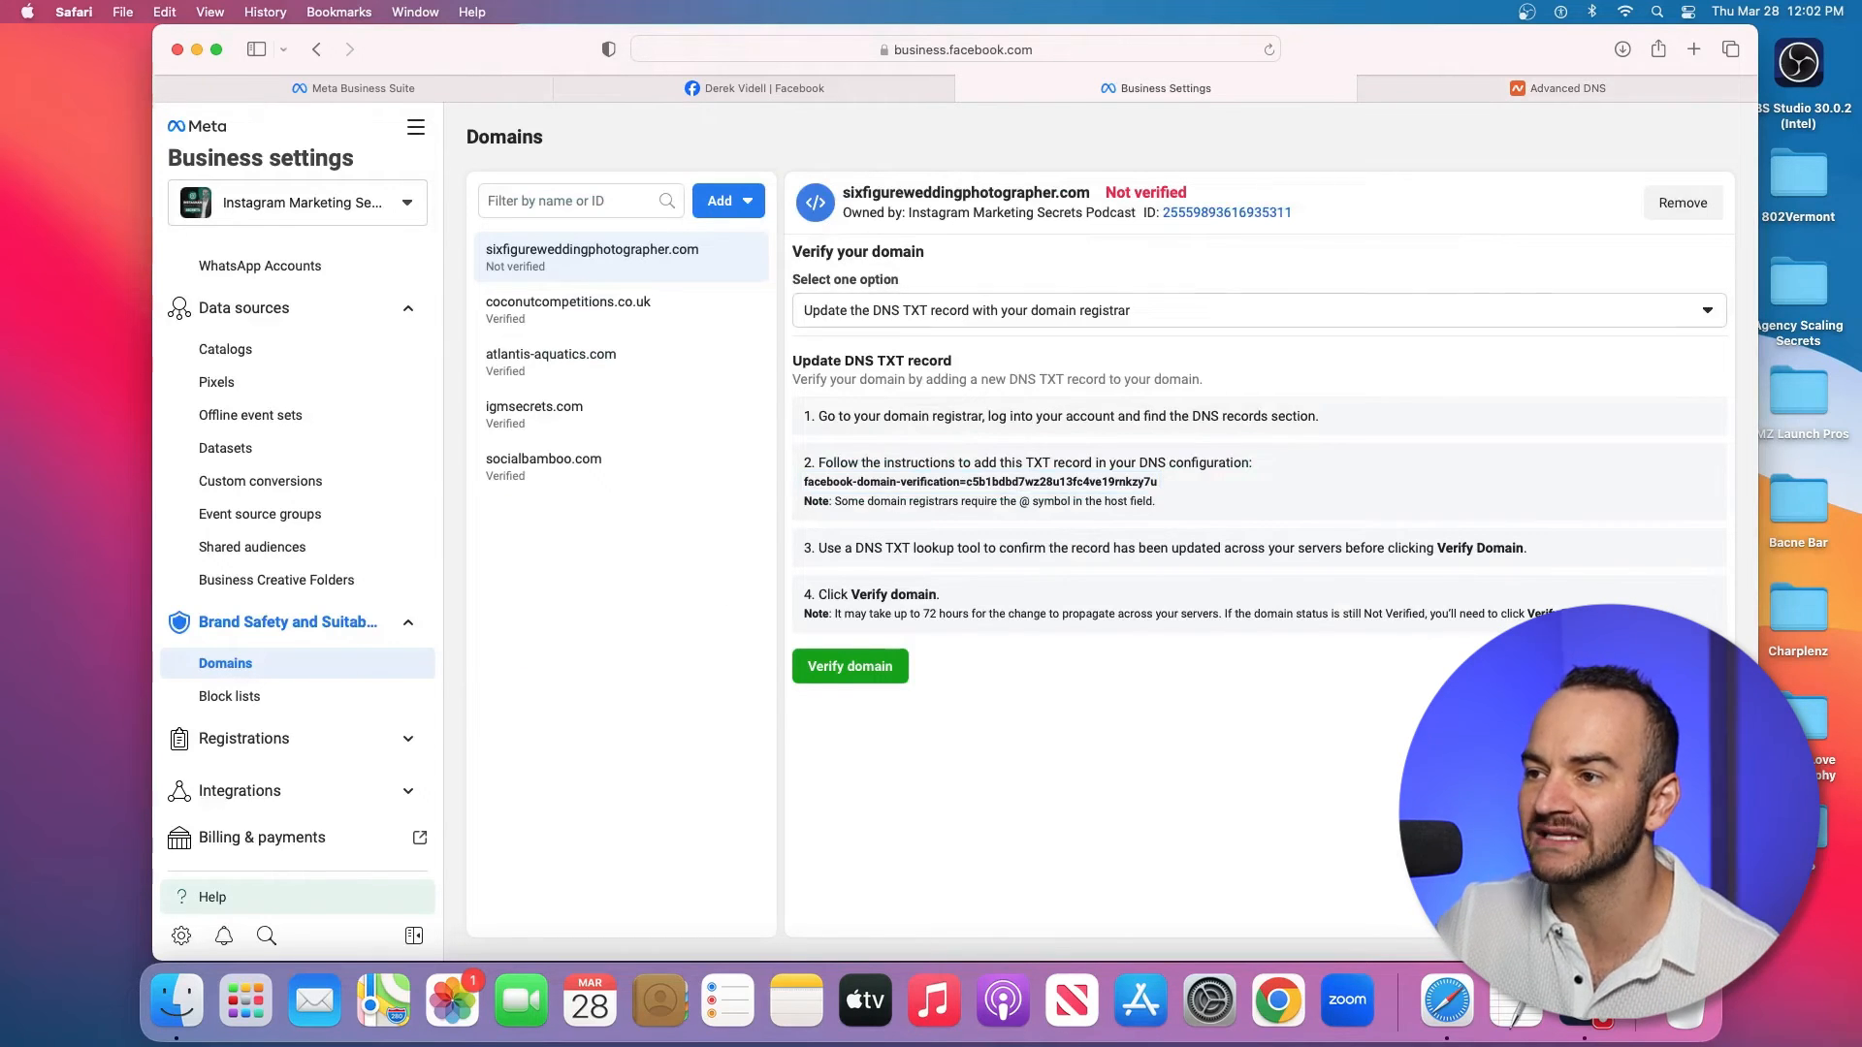
click(764, 89)
click(1558, 88)
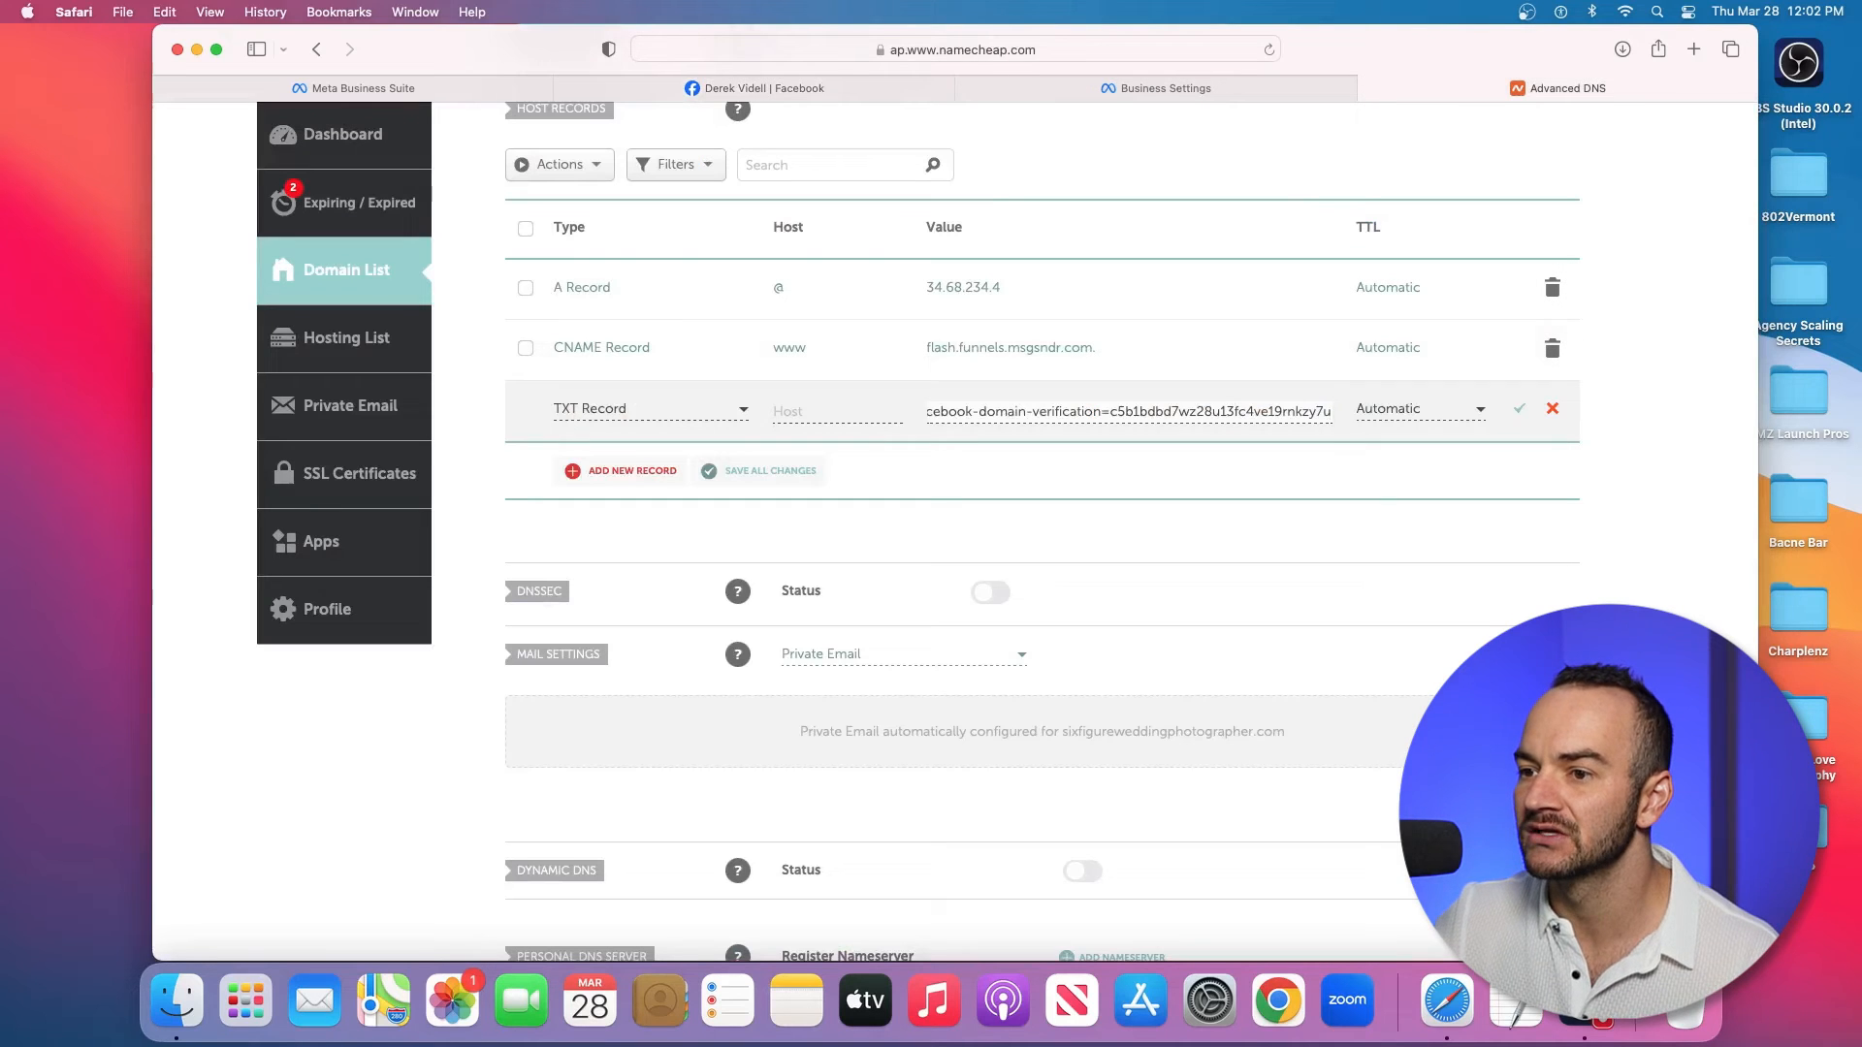
click(818, 412)
text(@)
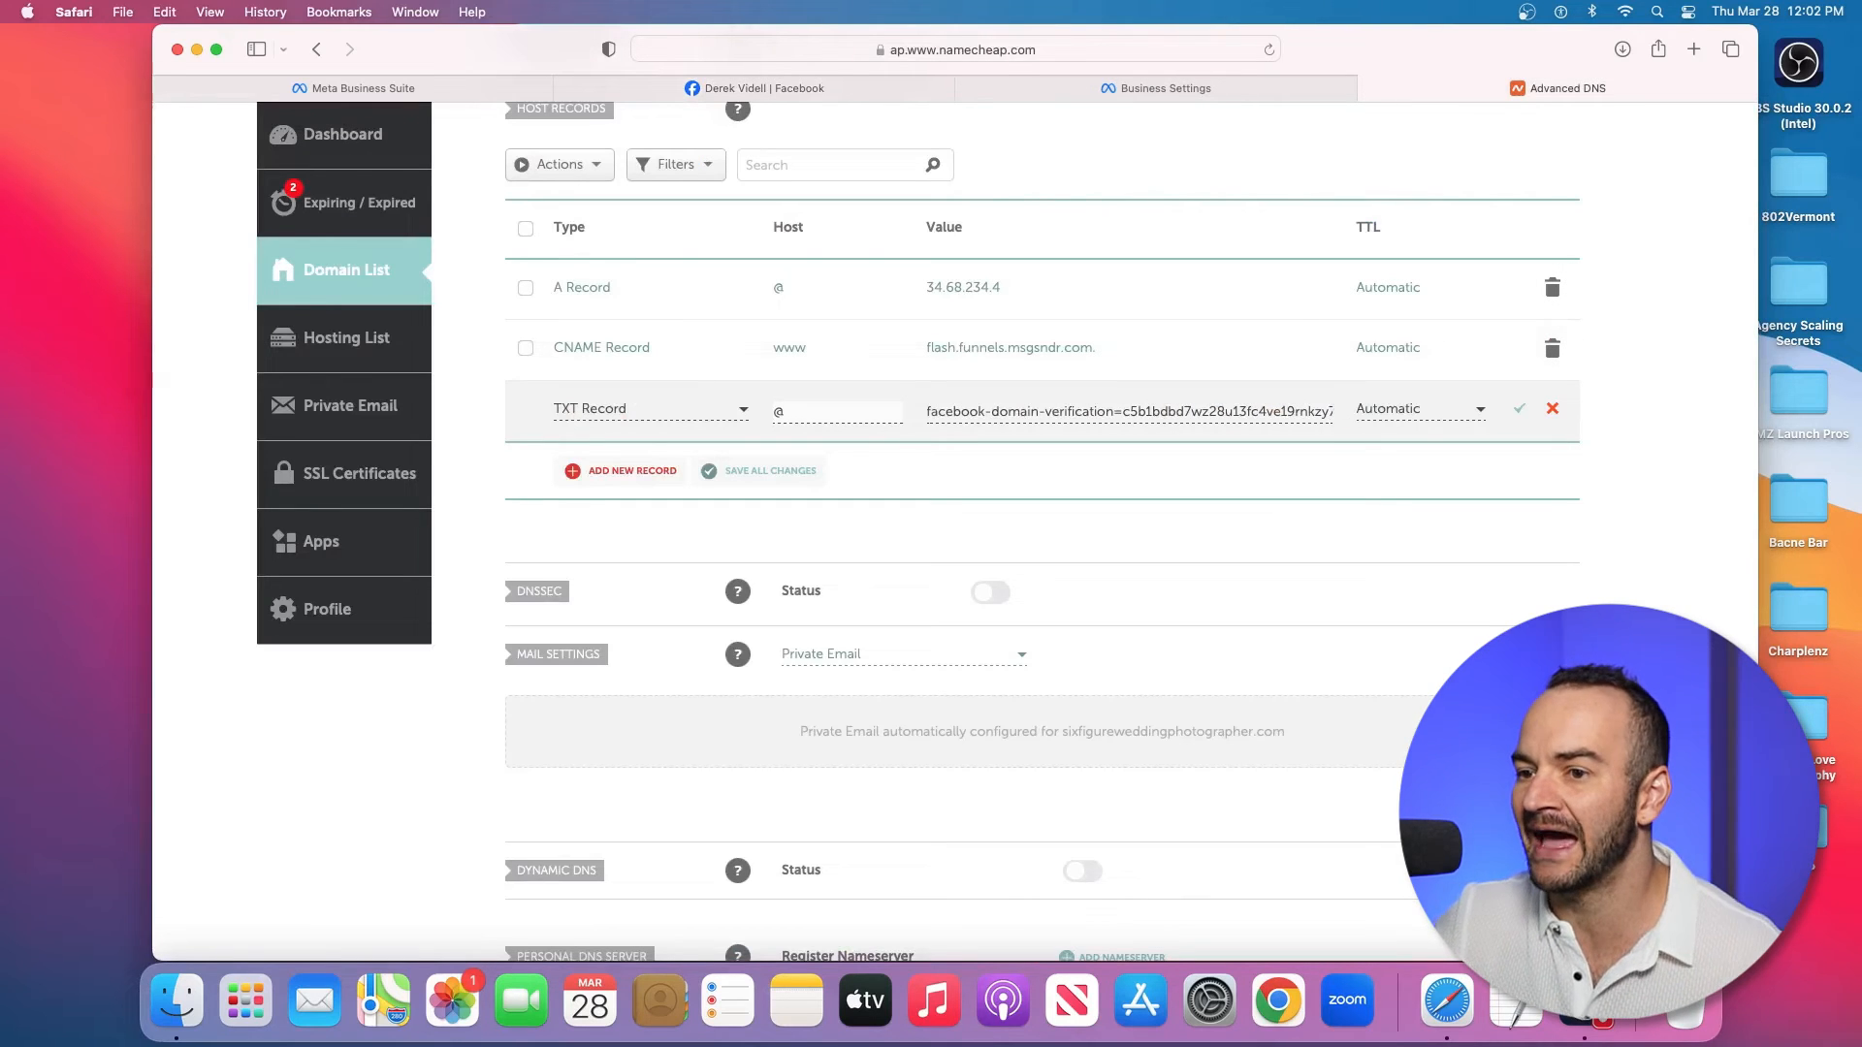
Step: Save the TXT record and discard the extra empty A record from the host records
click(626, 470)
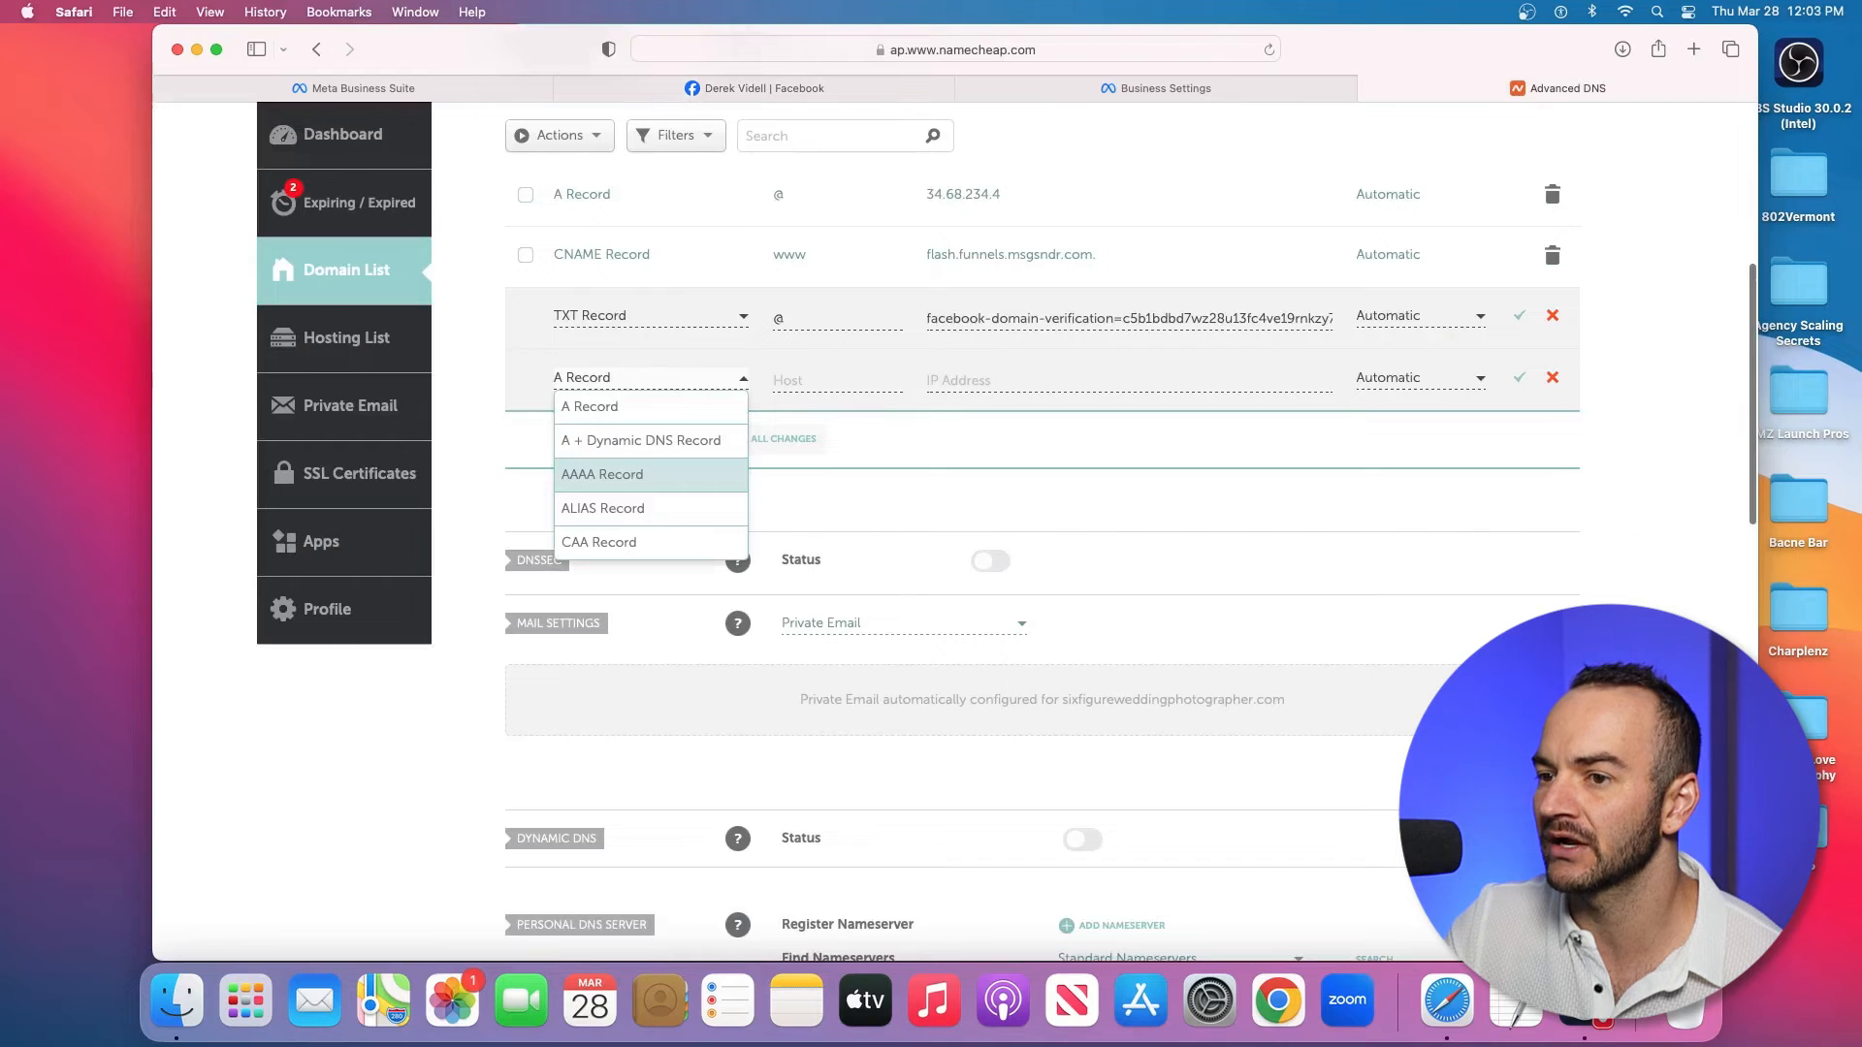
key(Escape)
click(797, 319)
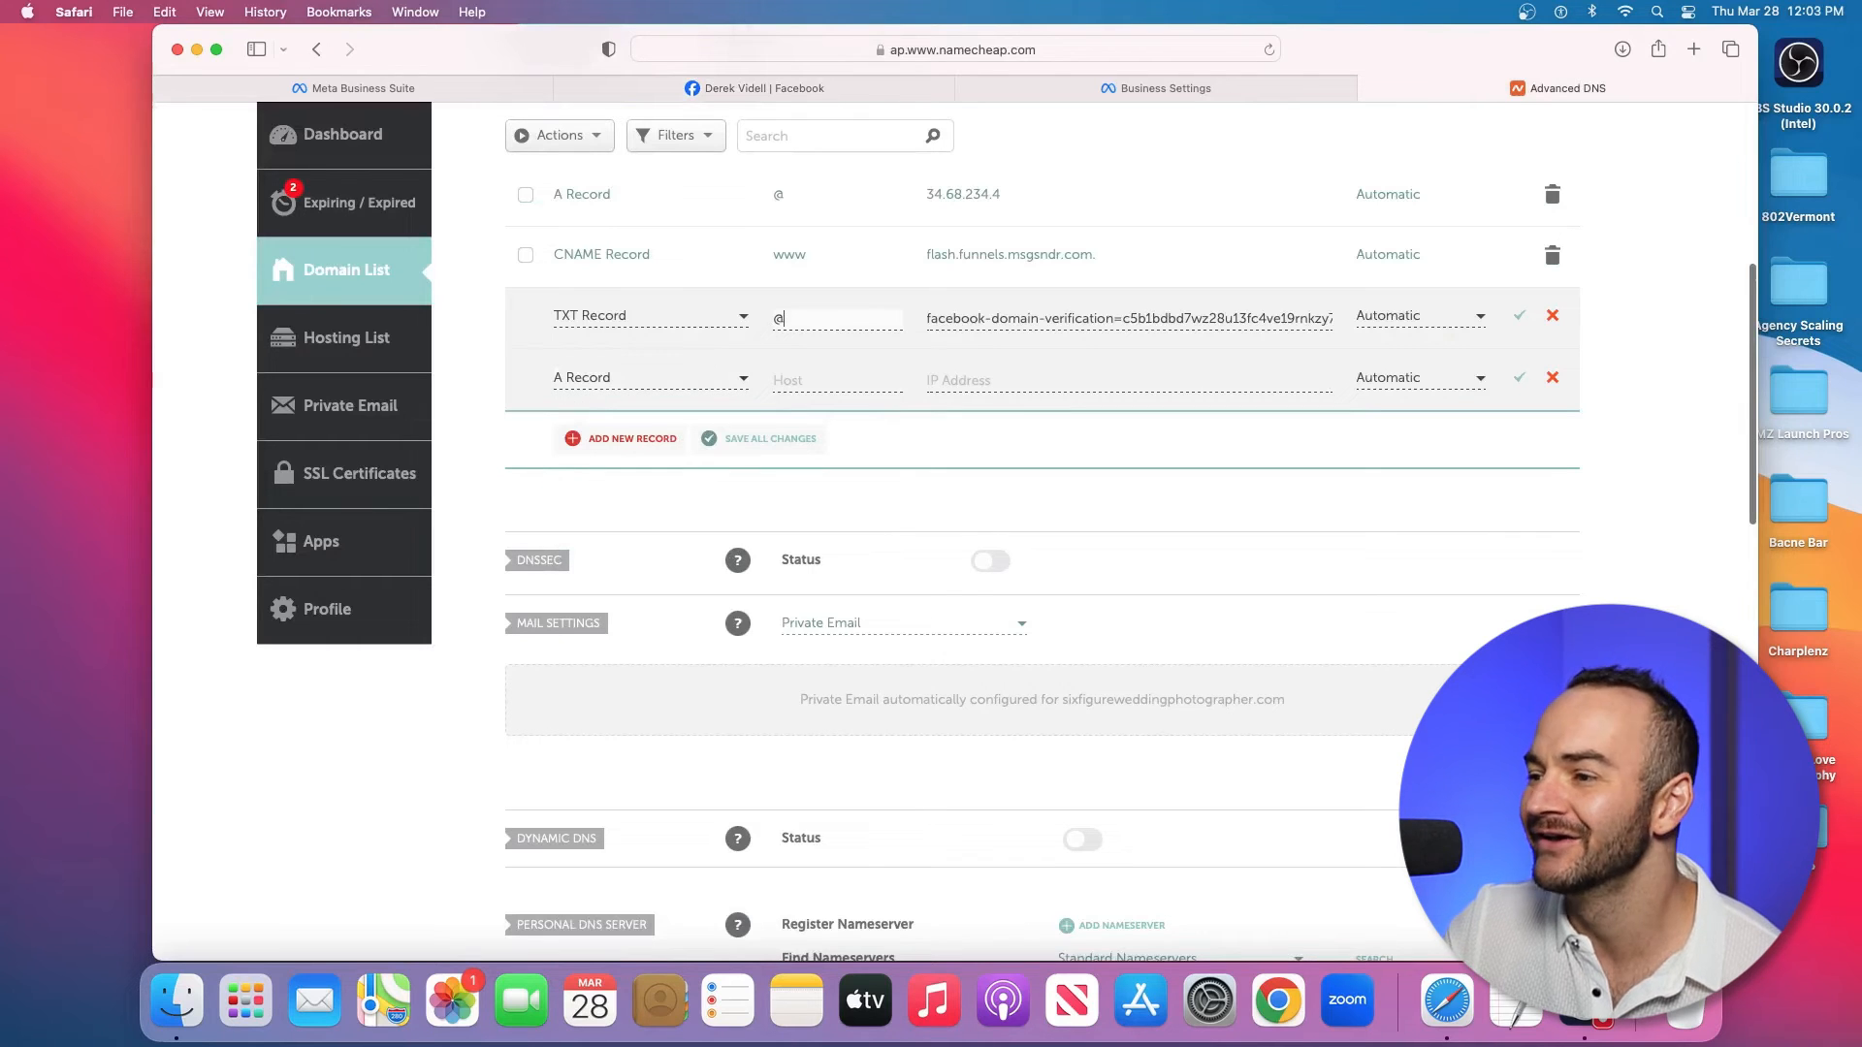
click(1519, 315)
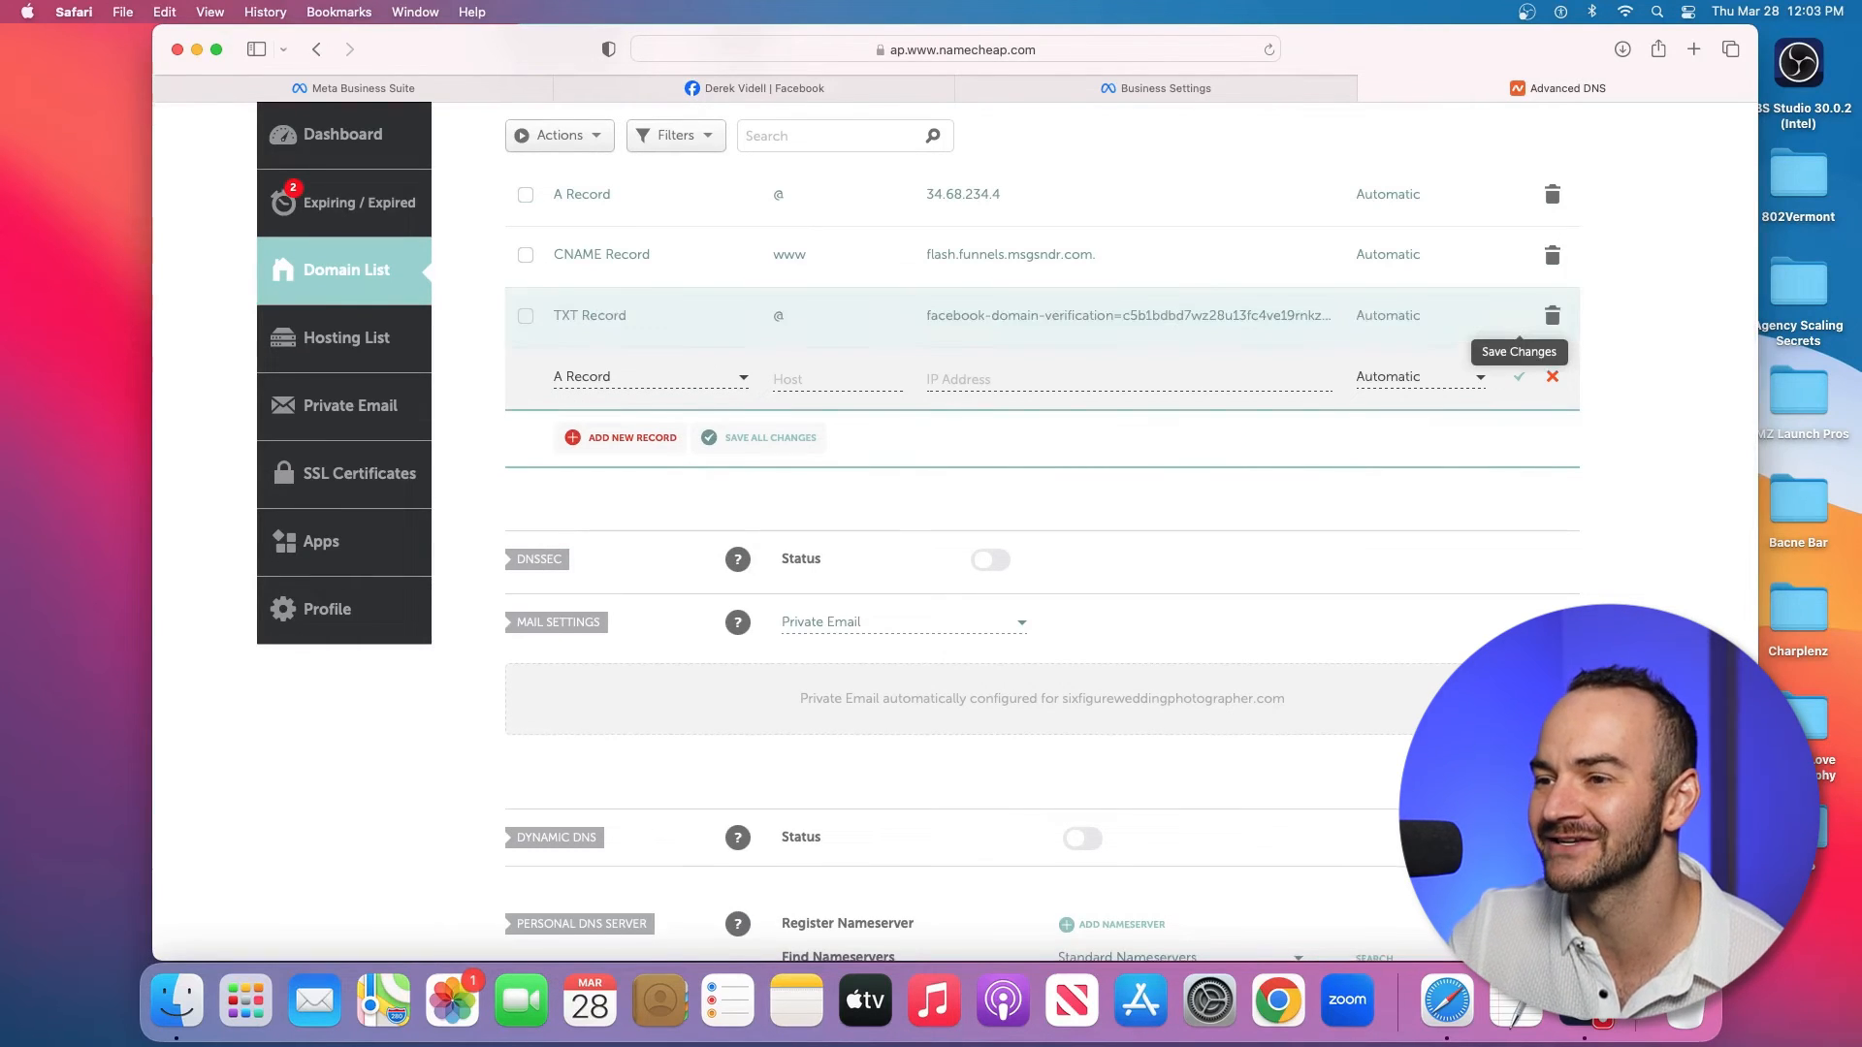
click(1552, 376)
scroll(1043, 531, up, 4)
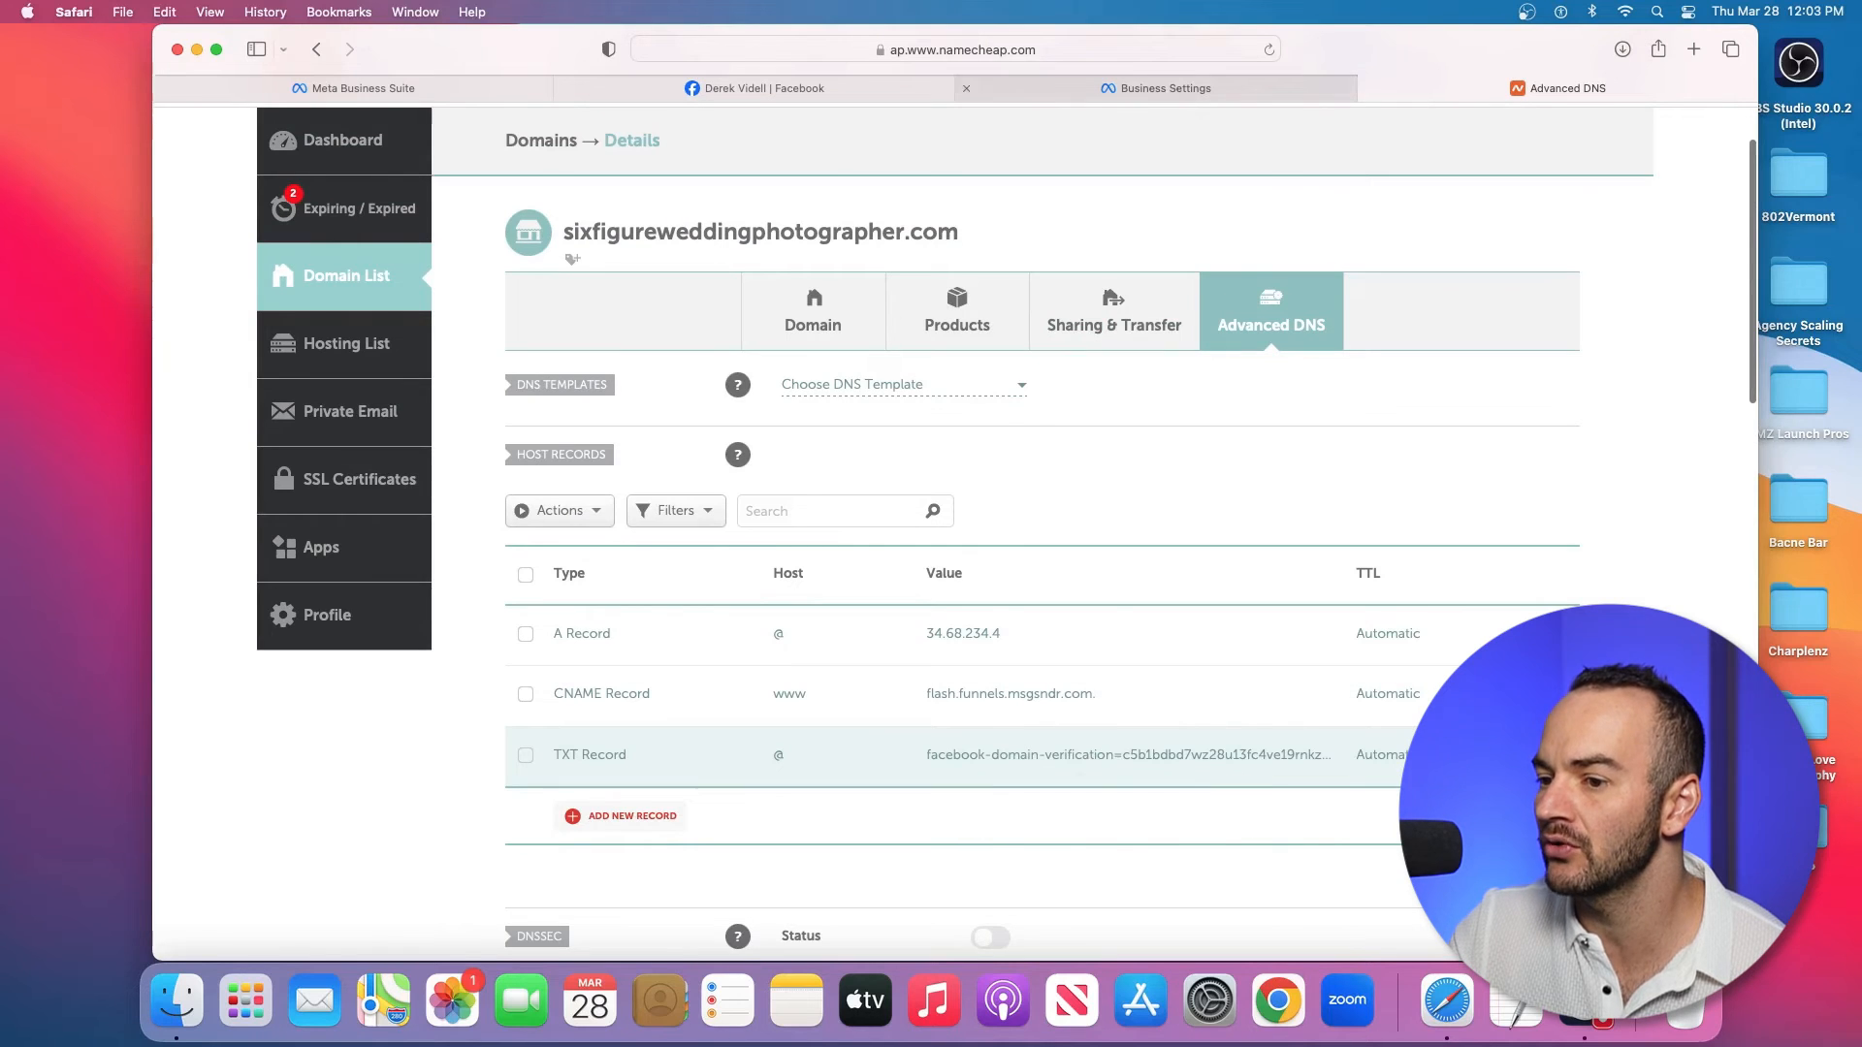
Step: Return to the domain in Meta Business settings and choose verification by adding a meta-tag to the HTML source code
click(1156, 89)
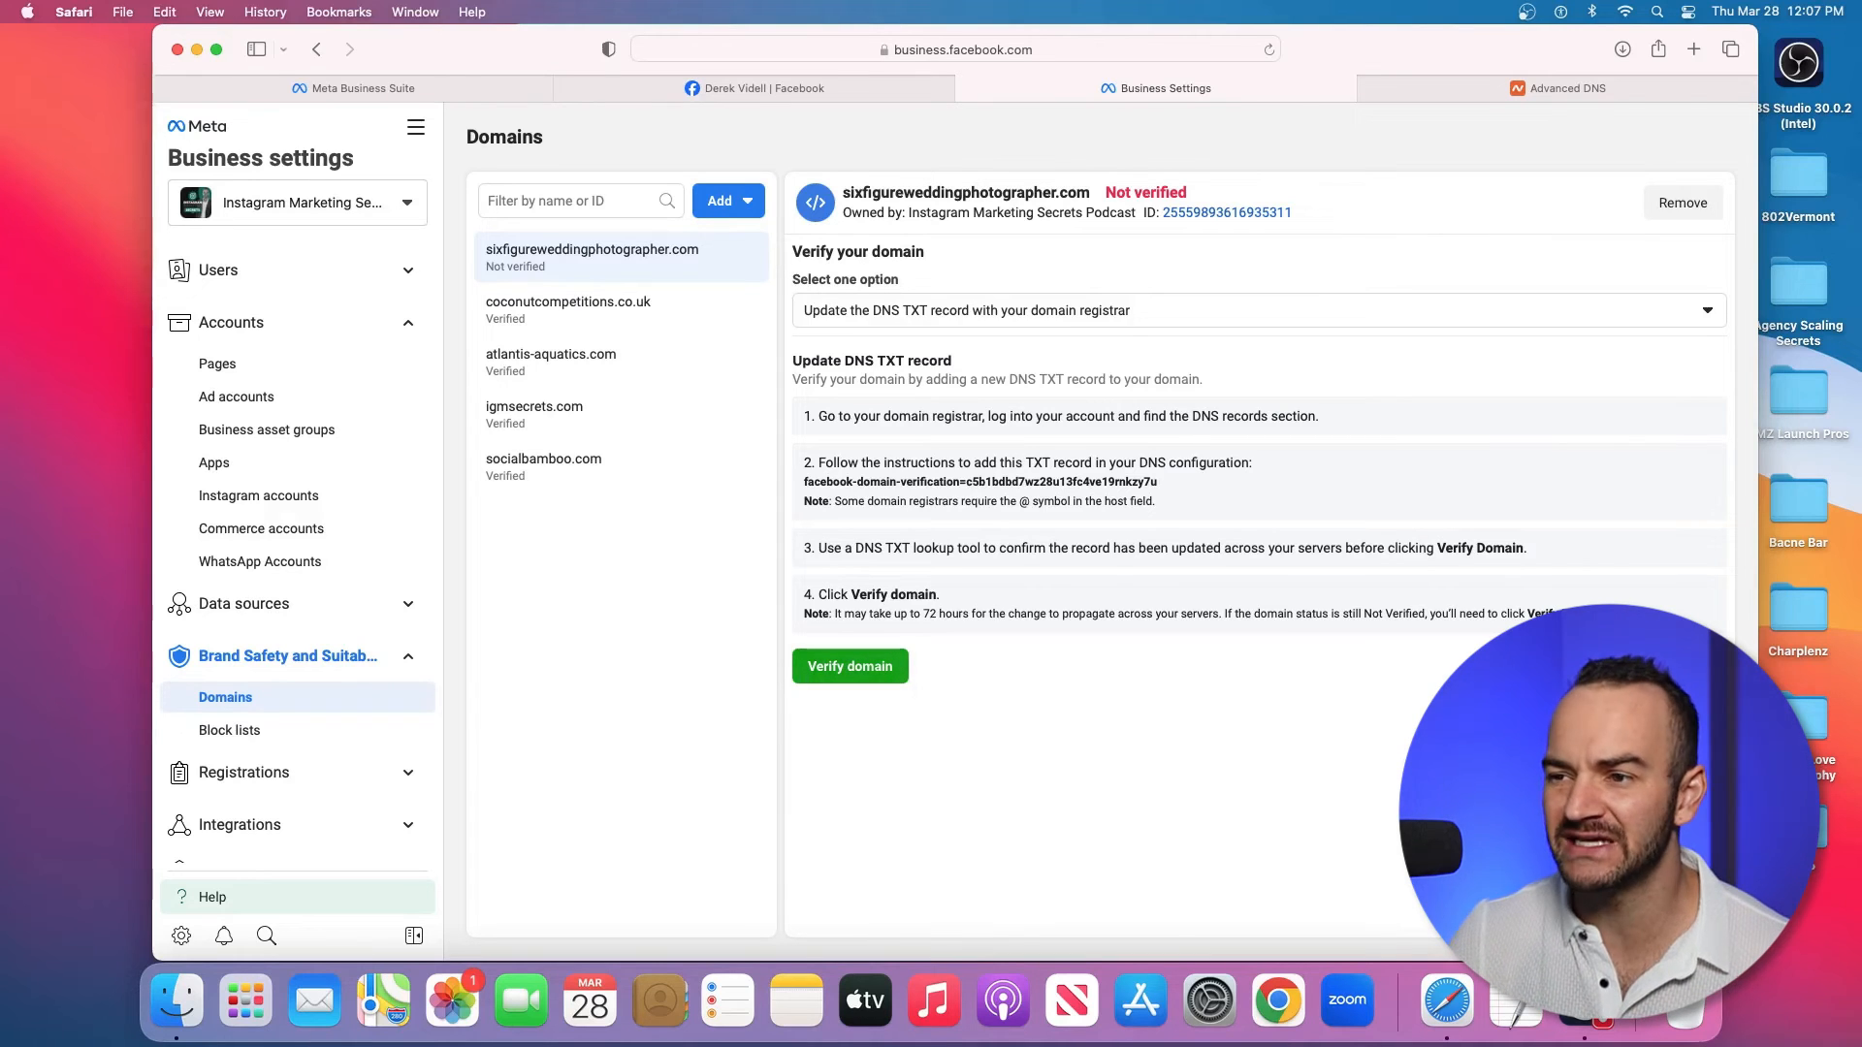
click(1259, 310)
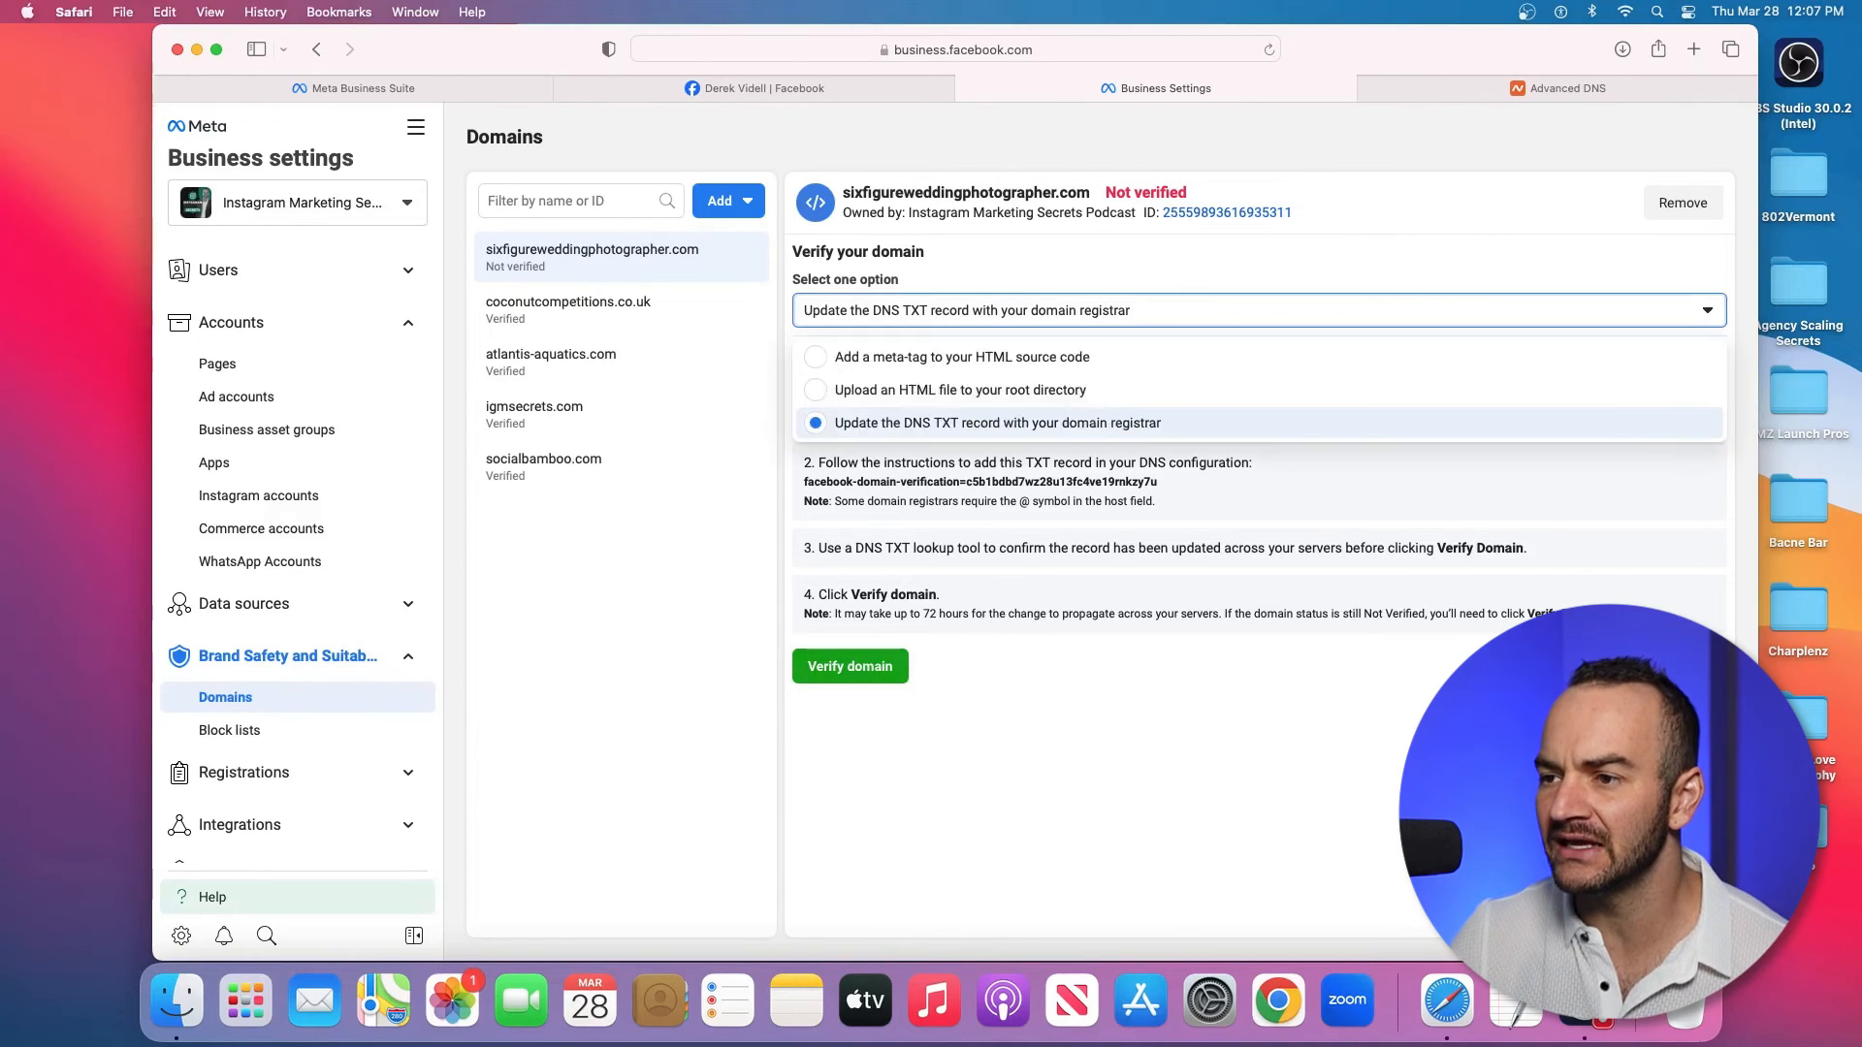
click(962, 357)
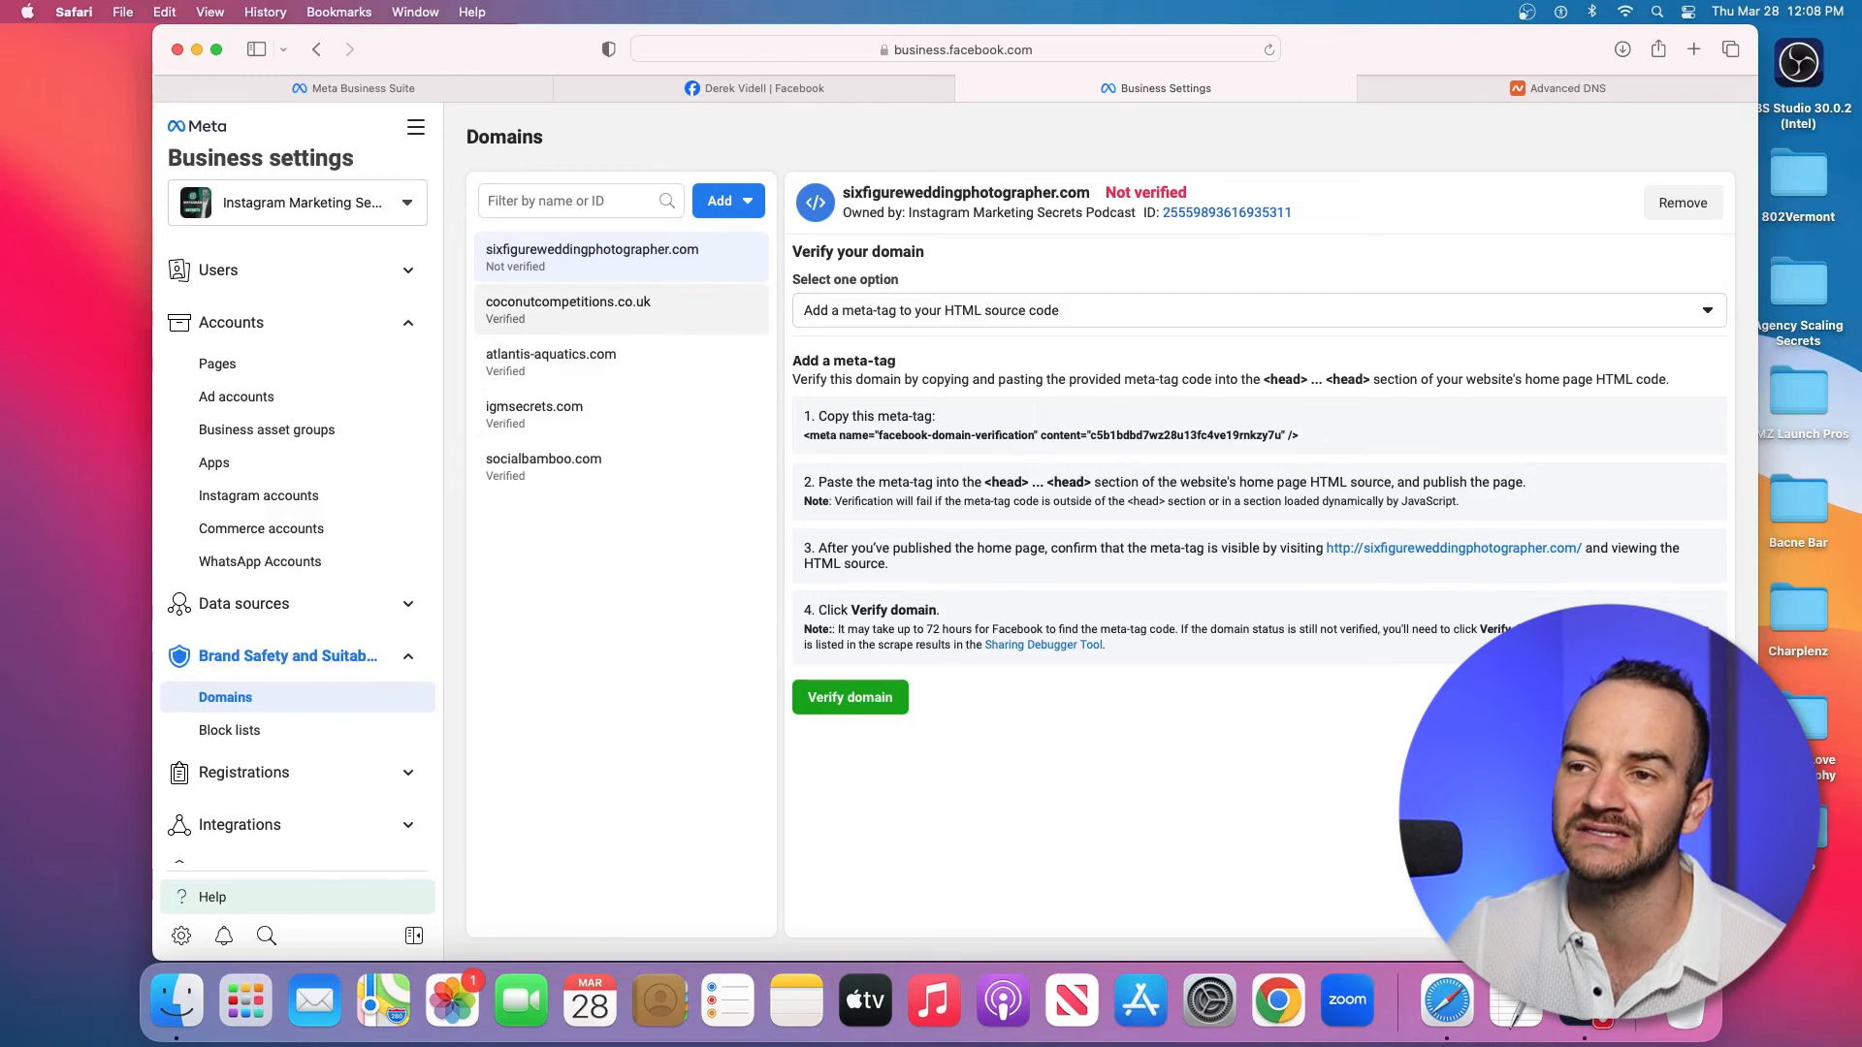
Step: Look over the remaining Business settings sections, open Billing & payments and return to Business settings
scroll(296, 553, down, 5)
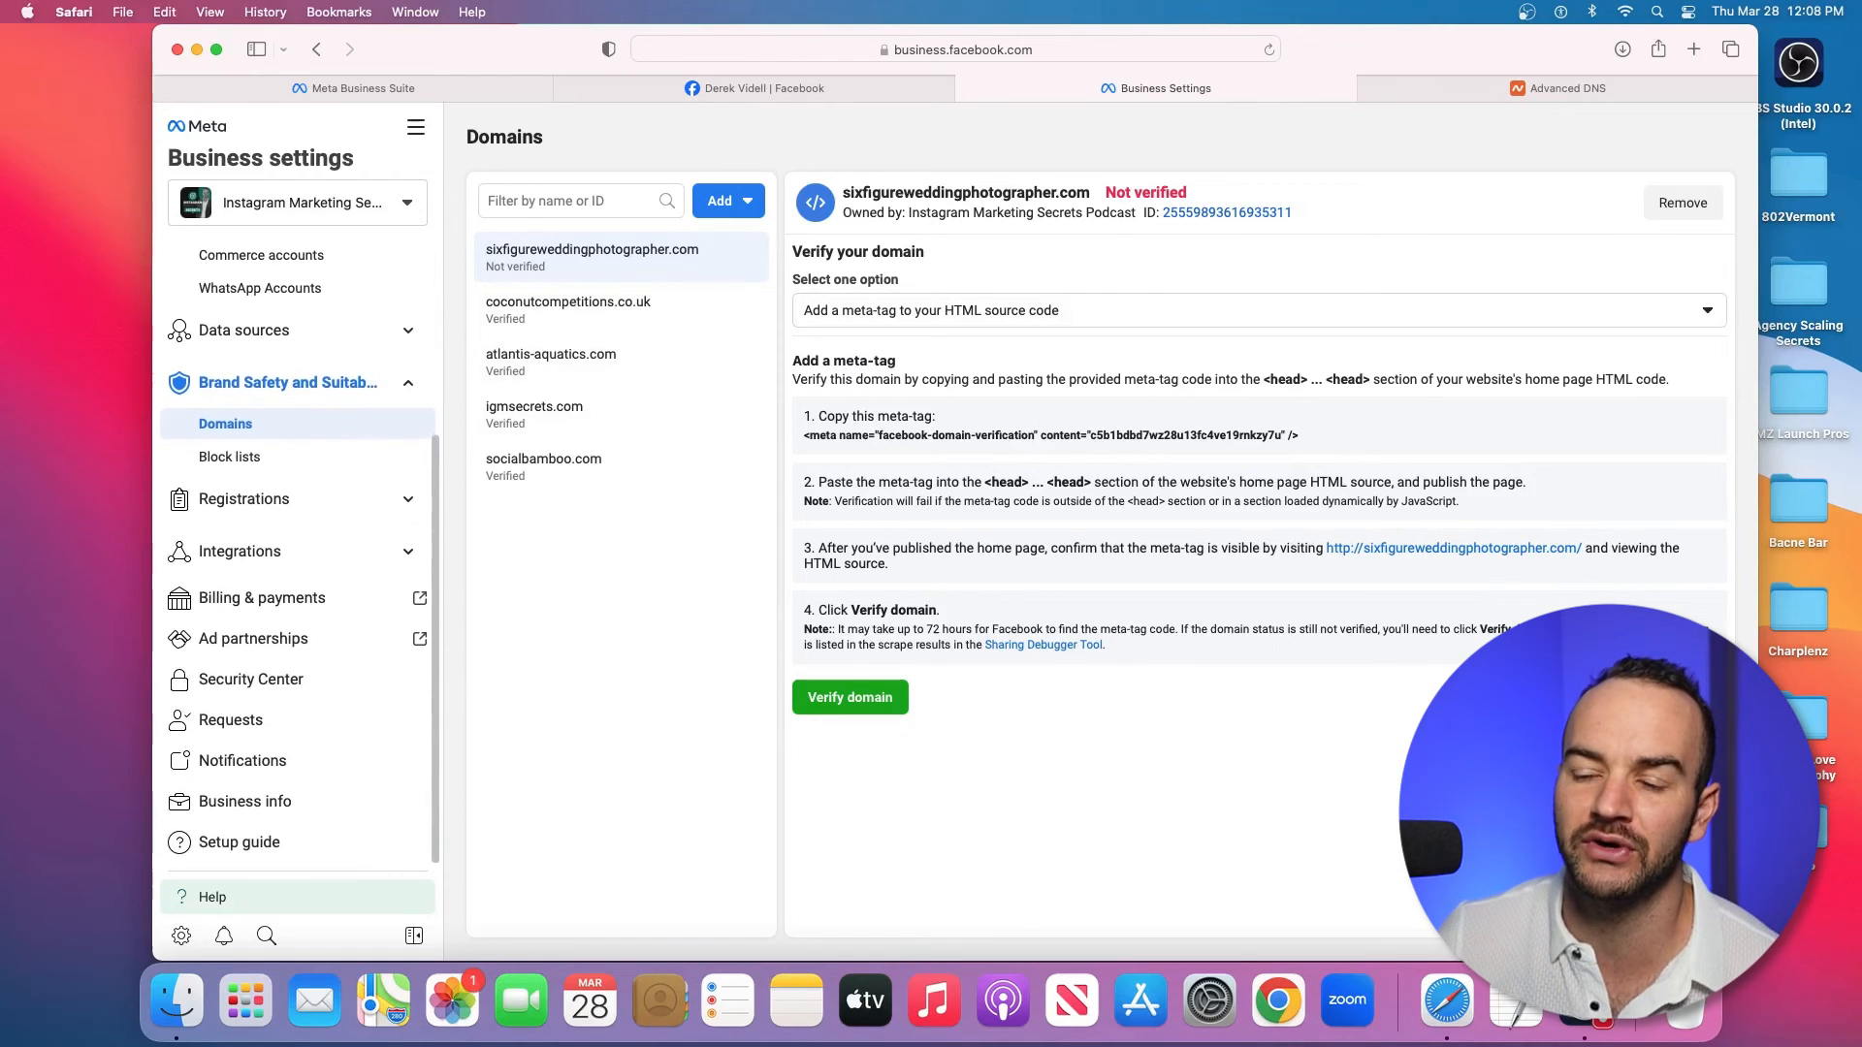
scroll(296, 553, up, 2)
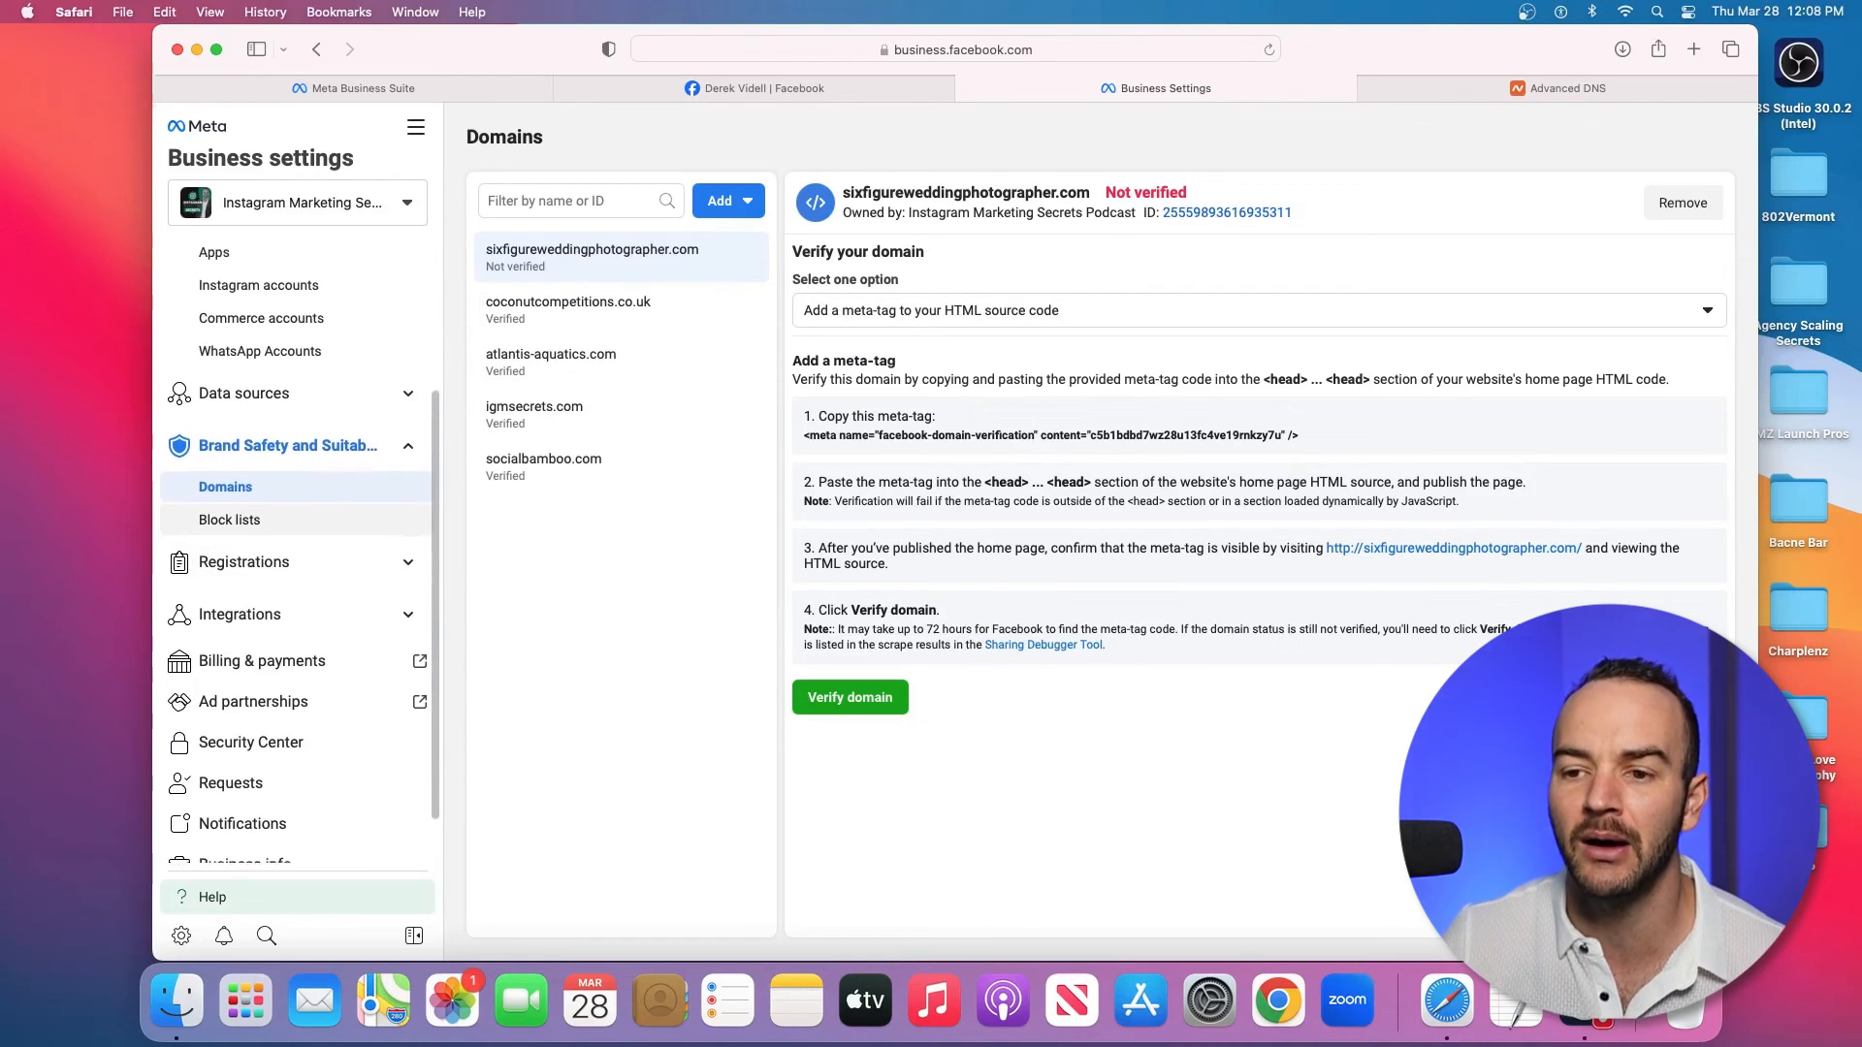
scroll(296, 470, up, 1)
scroll(296, 470, down, 3)
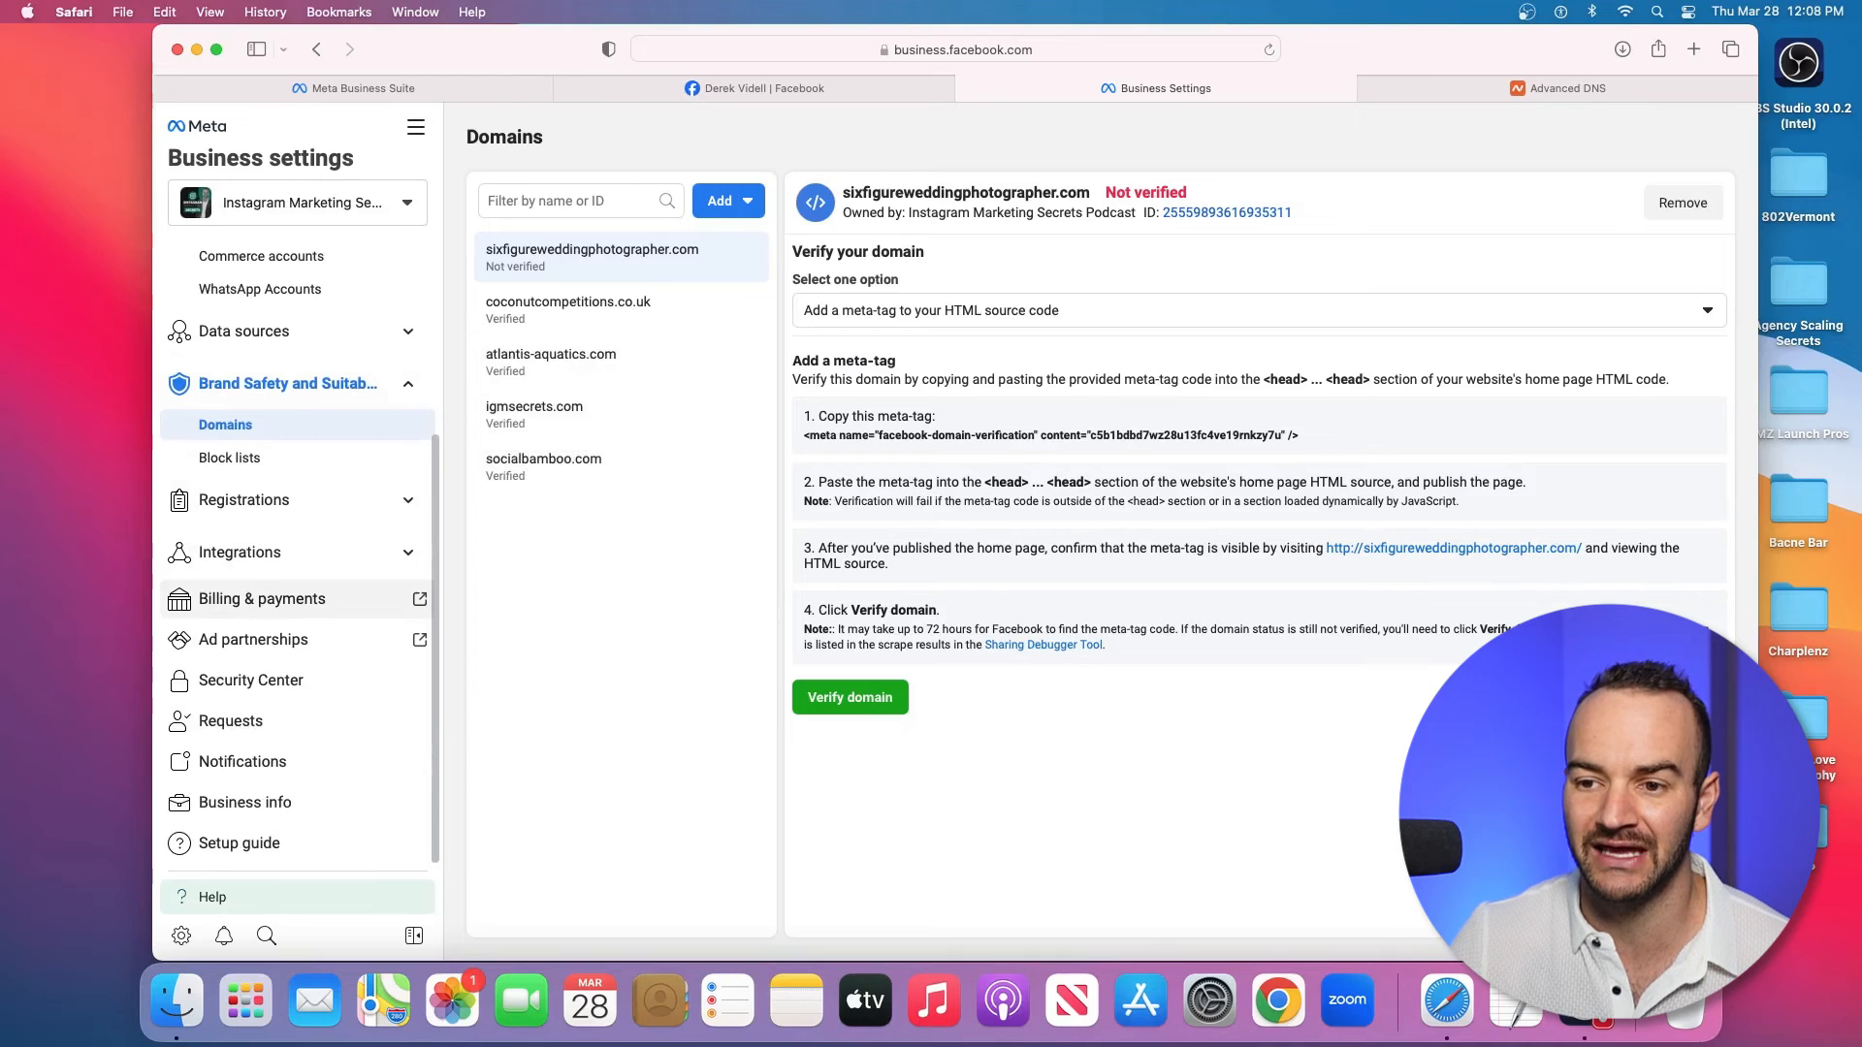
click(261, 598)
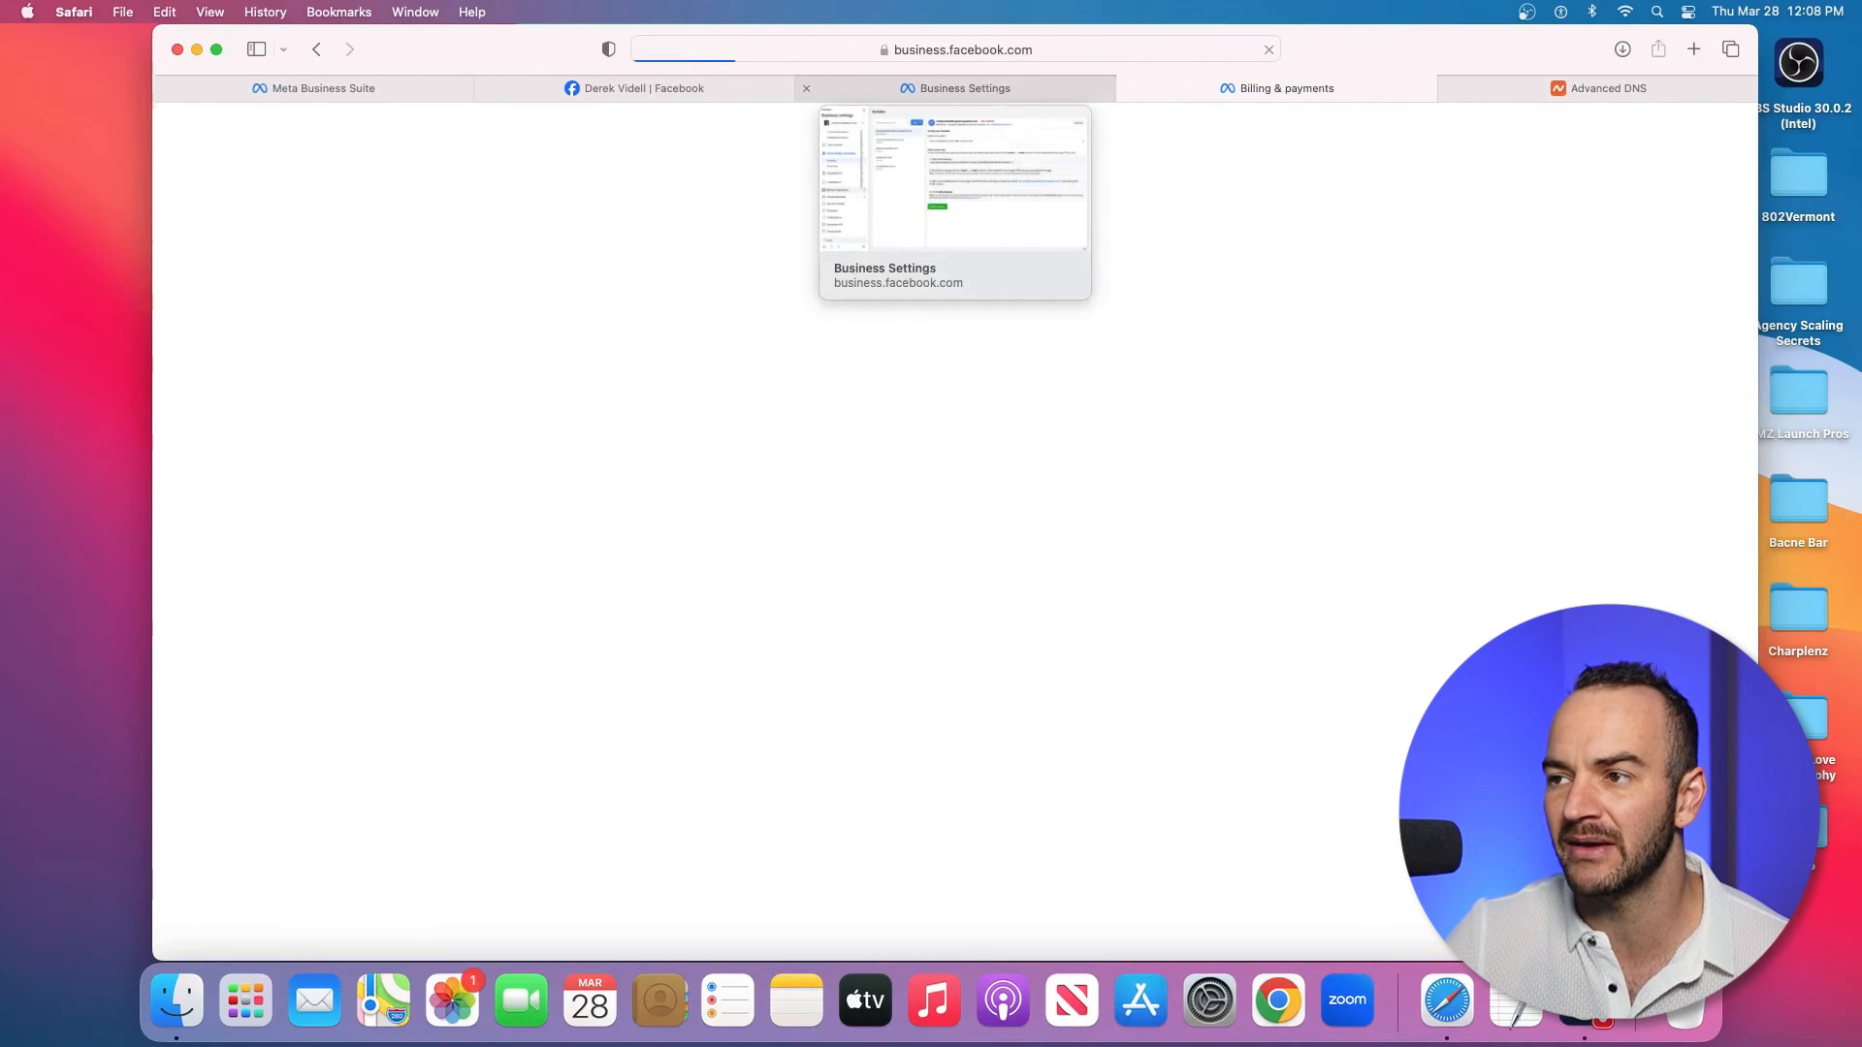
click(955, 88)
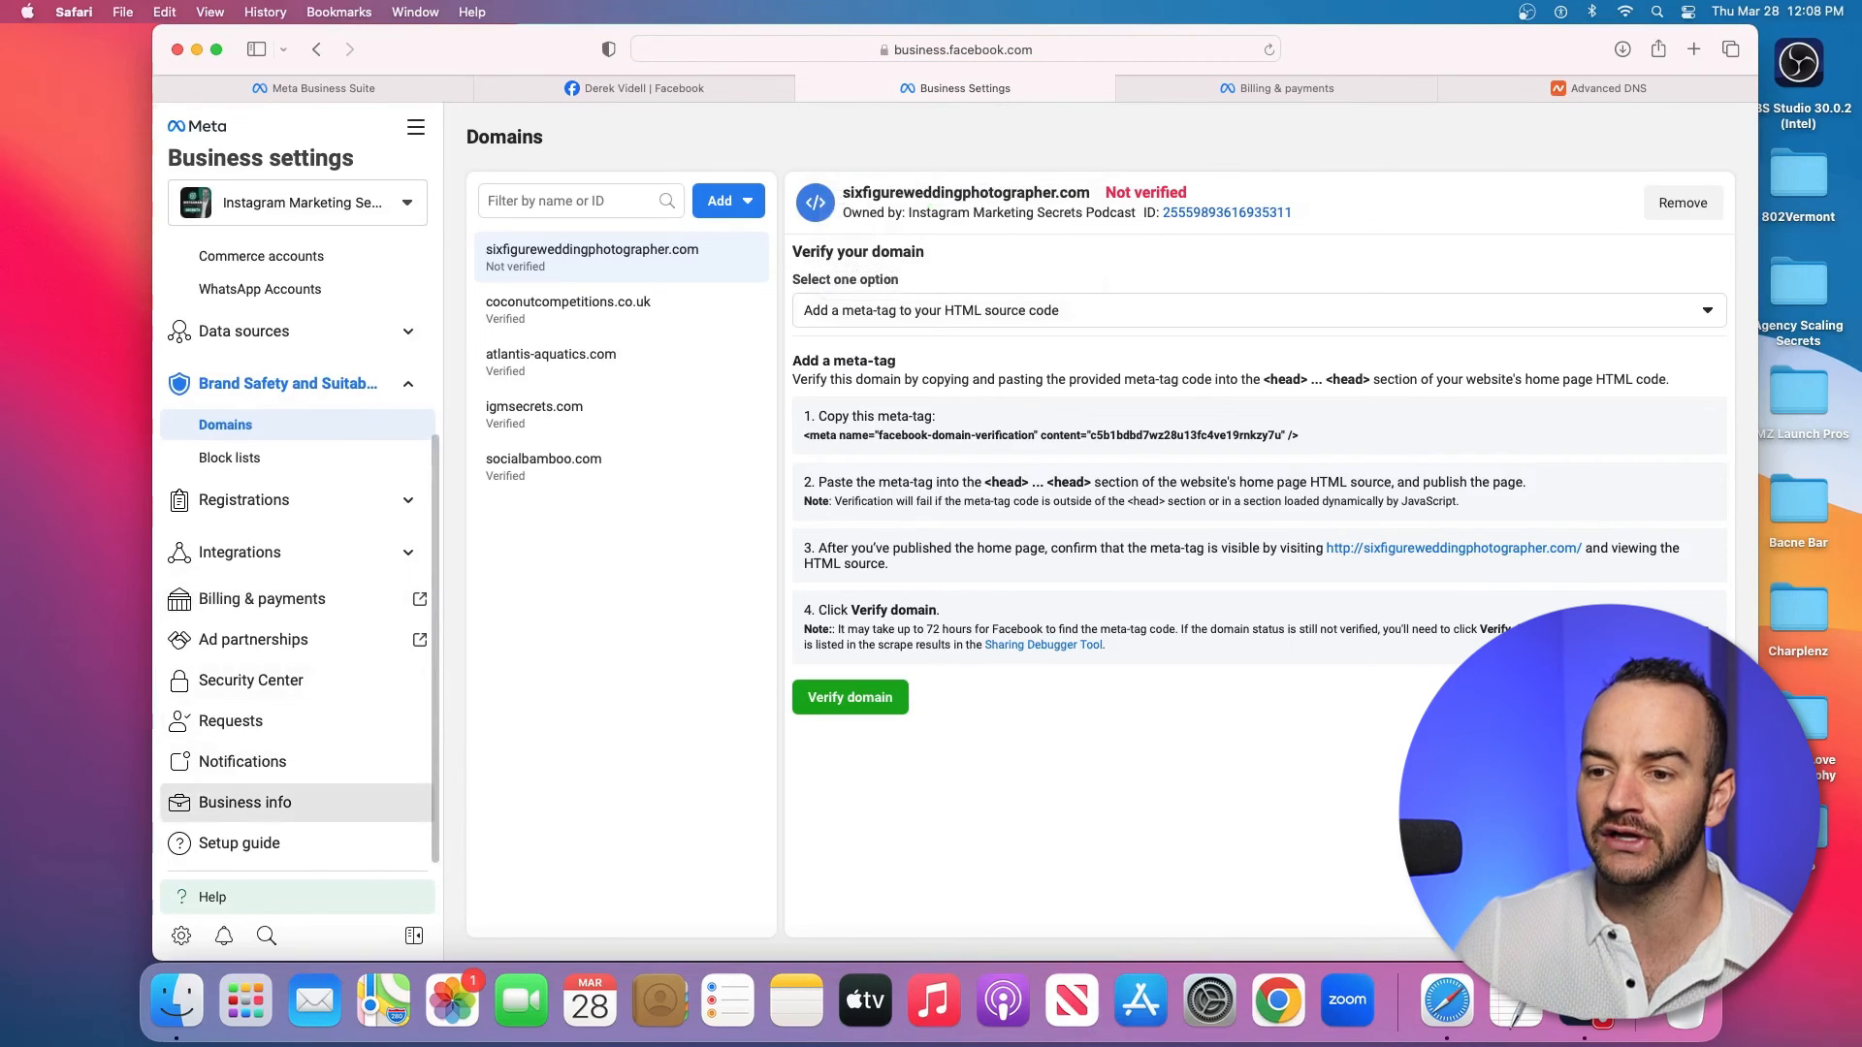
Step: Open Business info and review the business details, verification status and business options
click(245, 802)
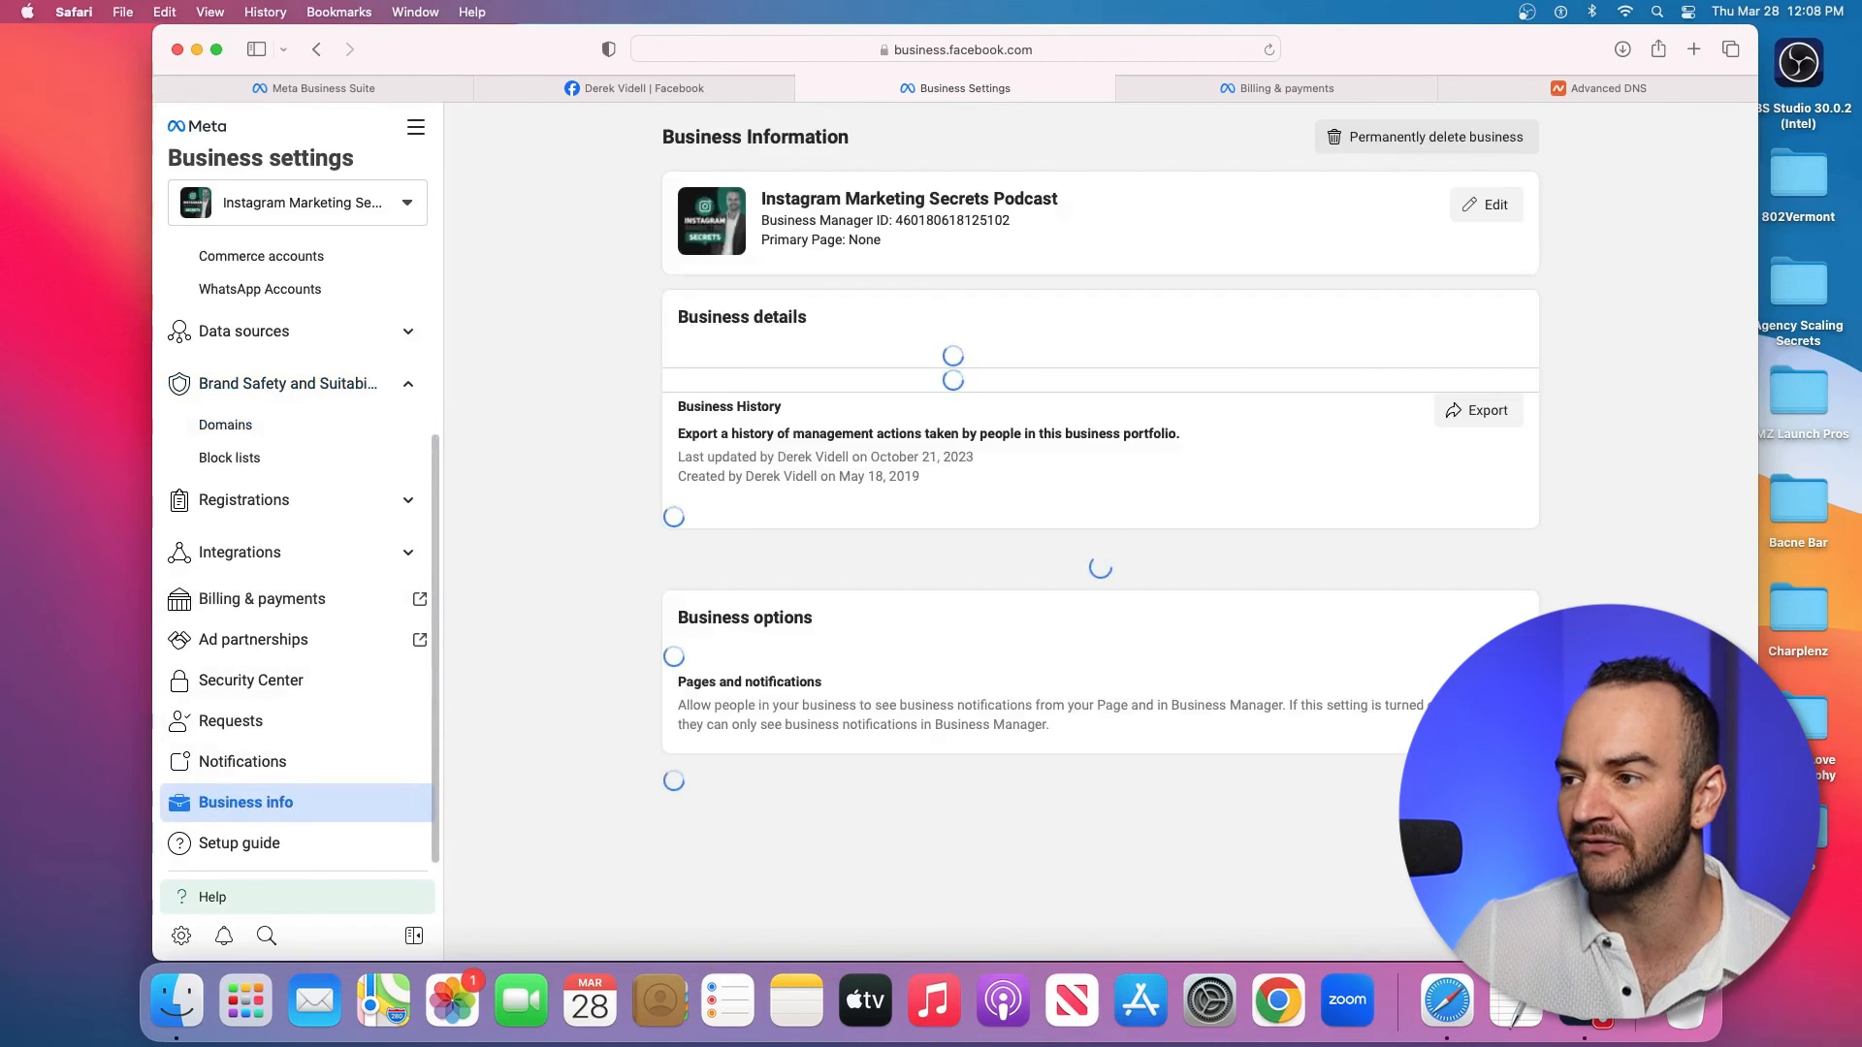
scroll(1100, 533, down, 1)
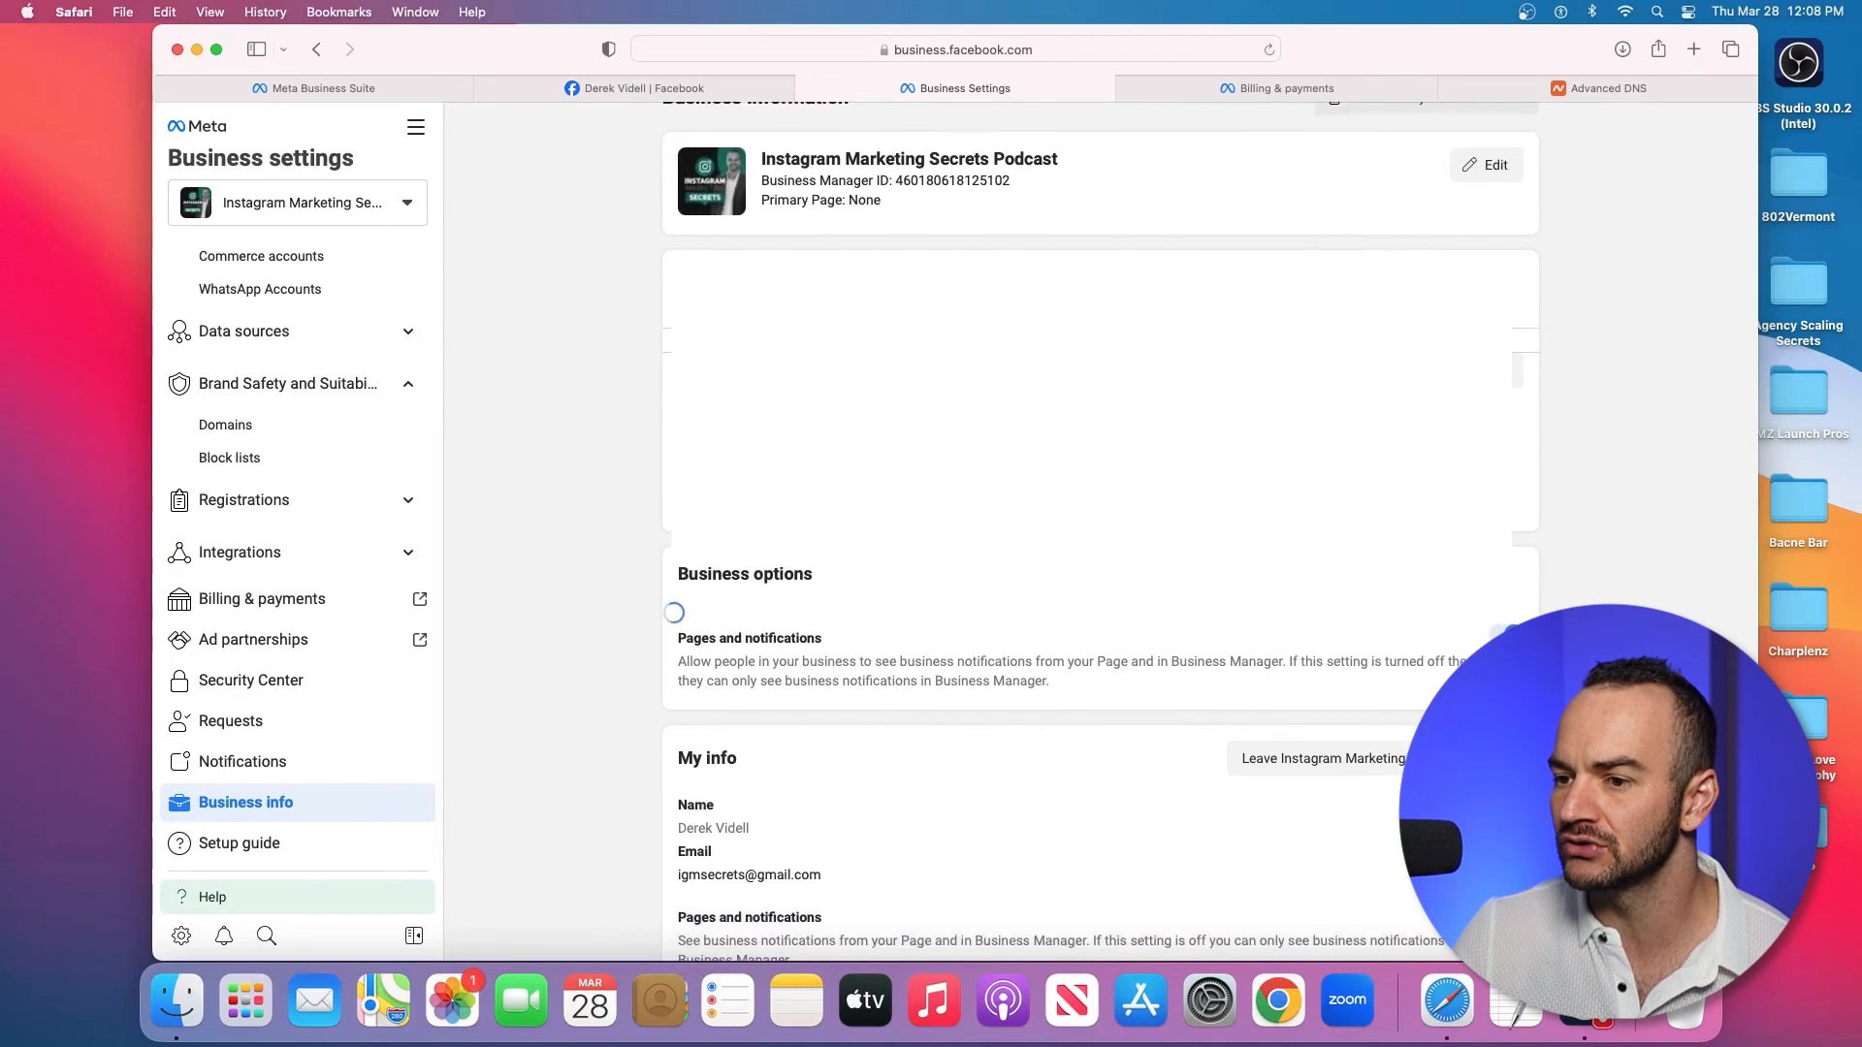
scroll(1099, 532, down, 1)
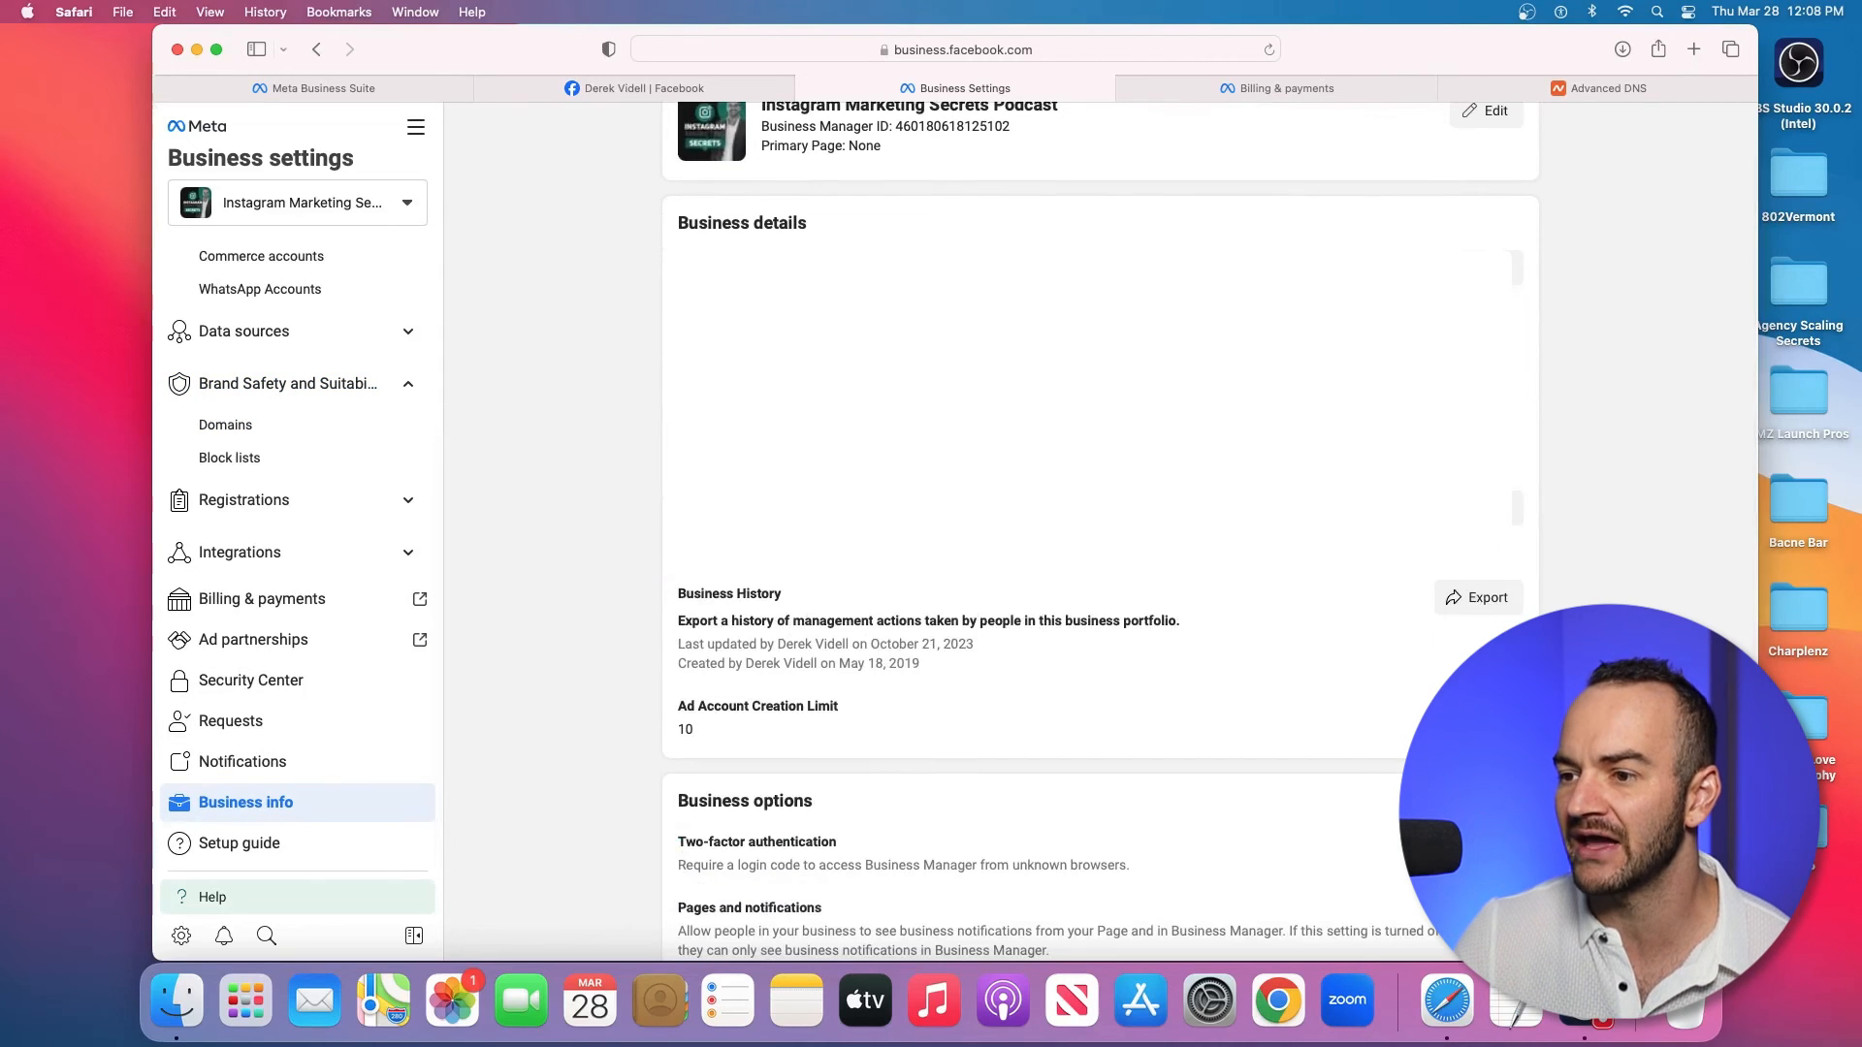
scroll(1100, 532, up, 1)
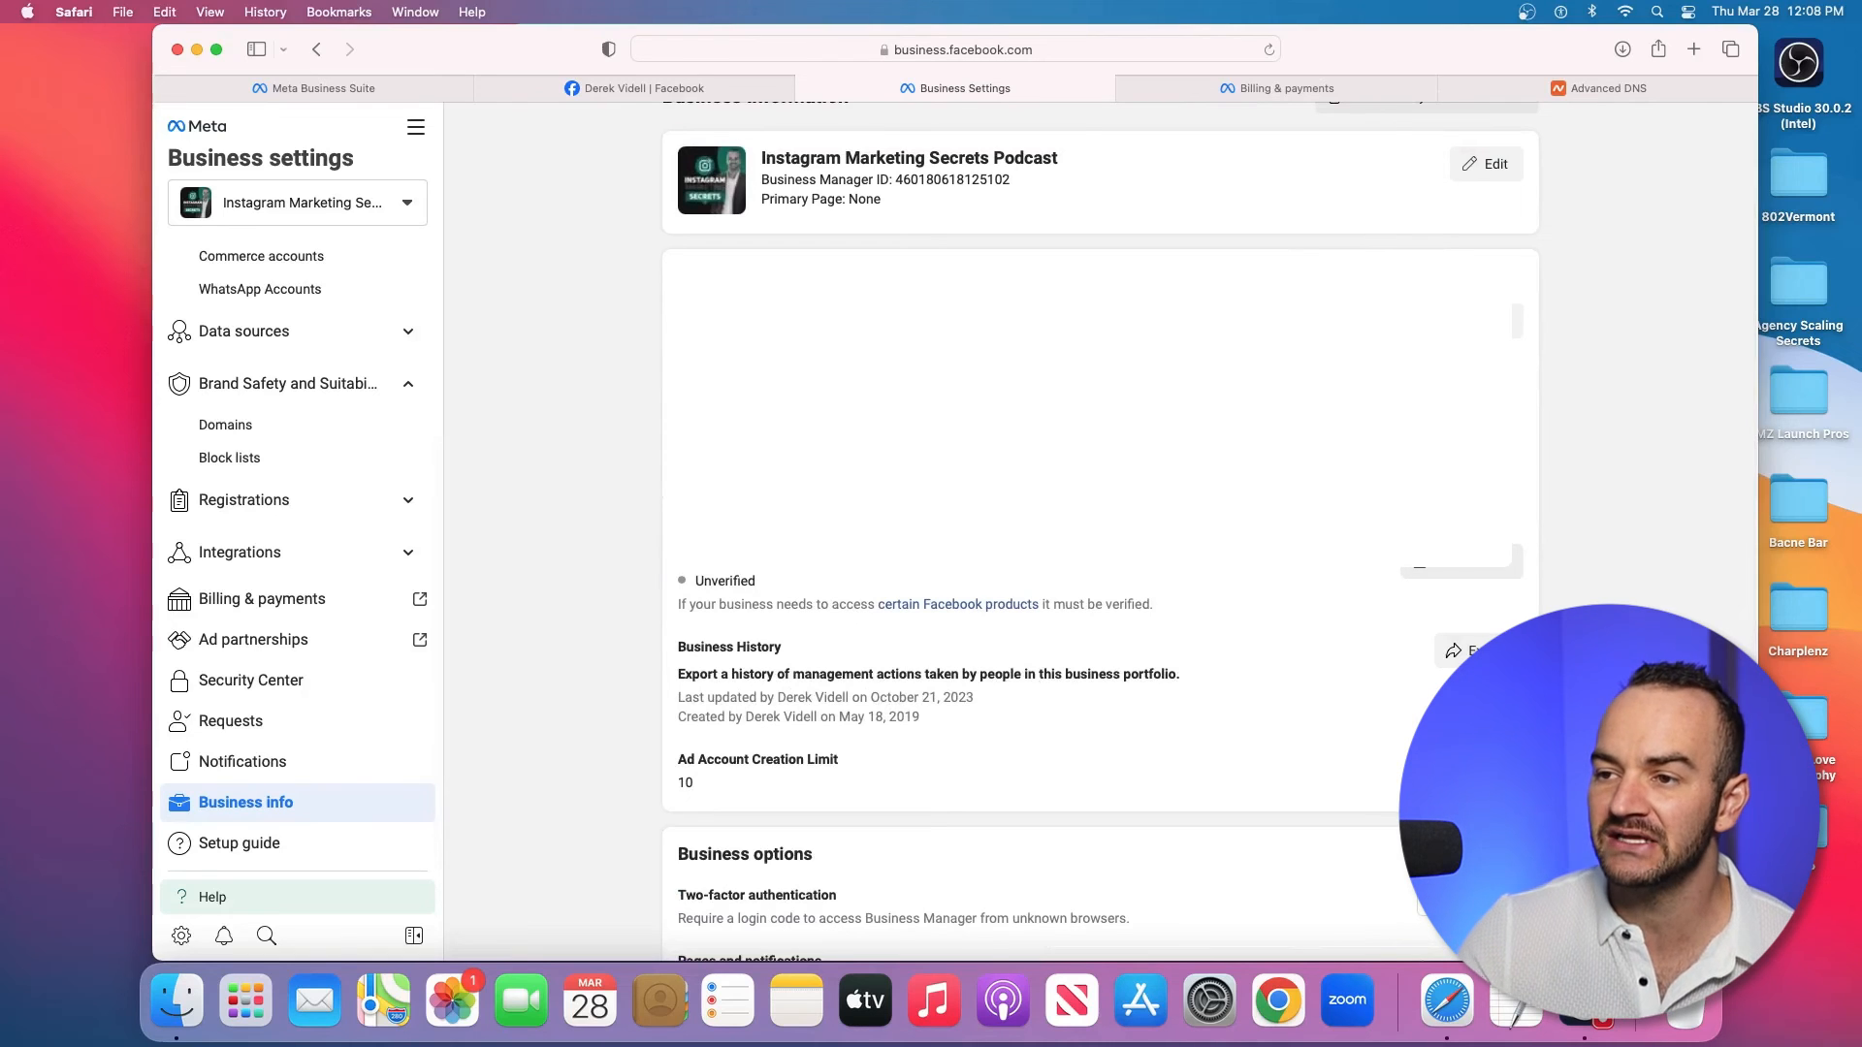
scroll(1100, 533, up, 1)
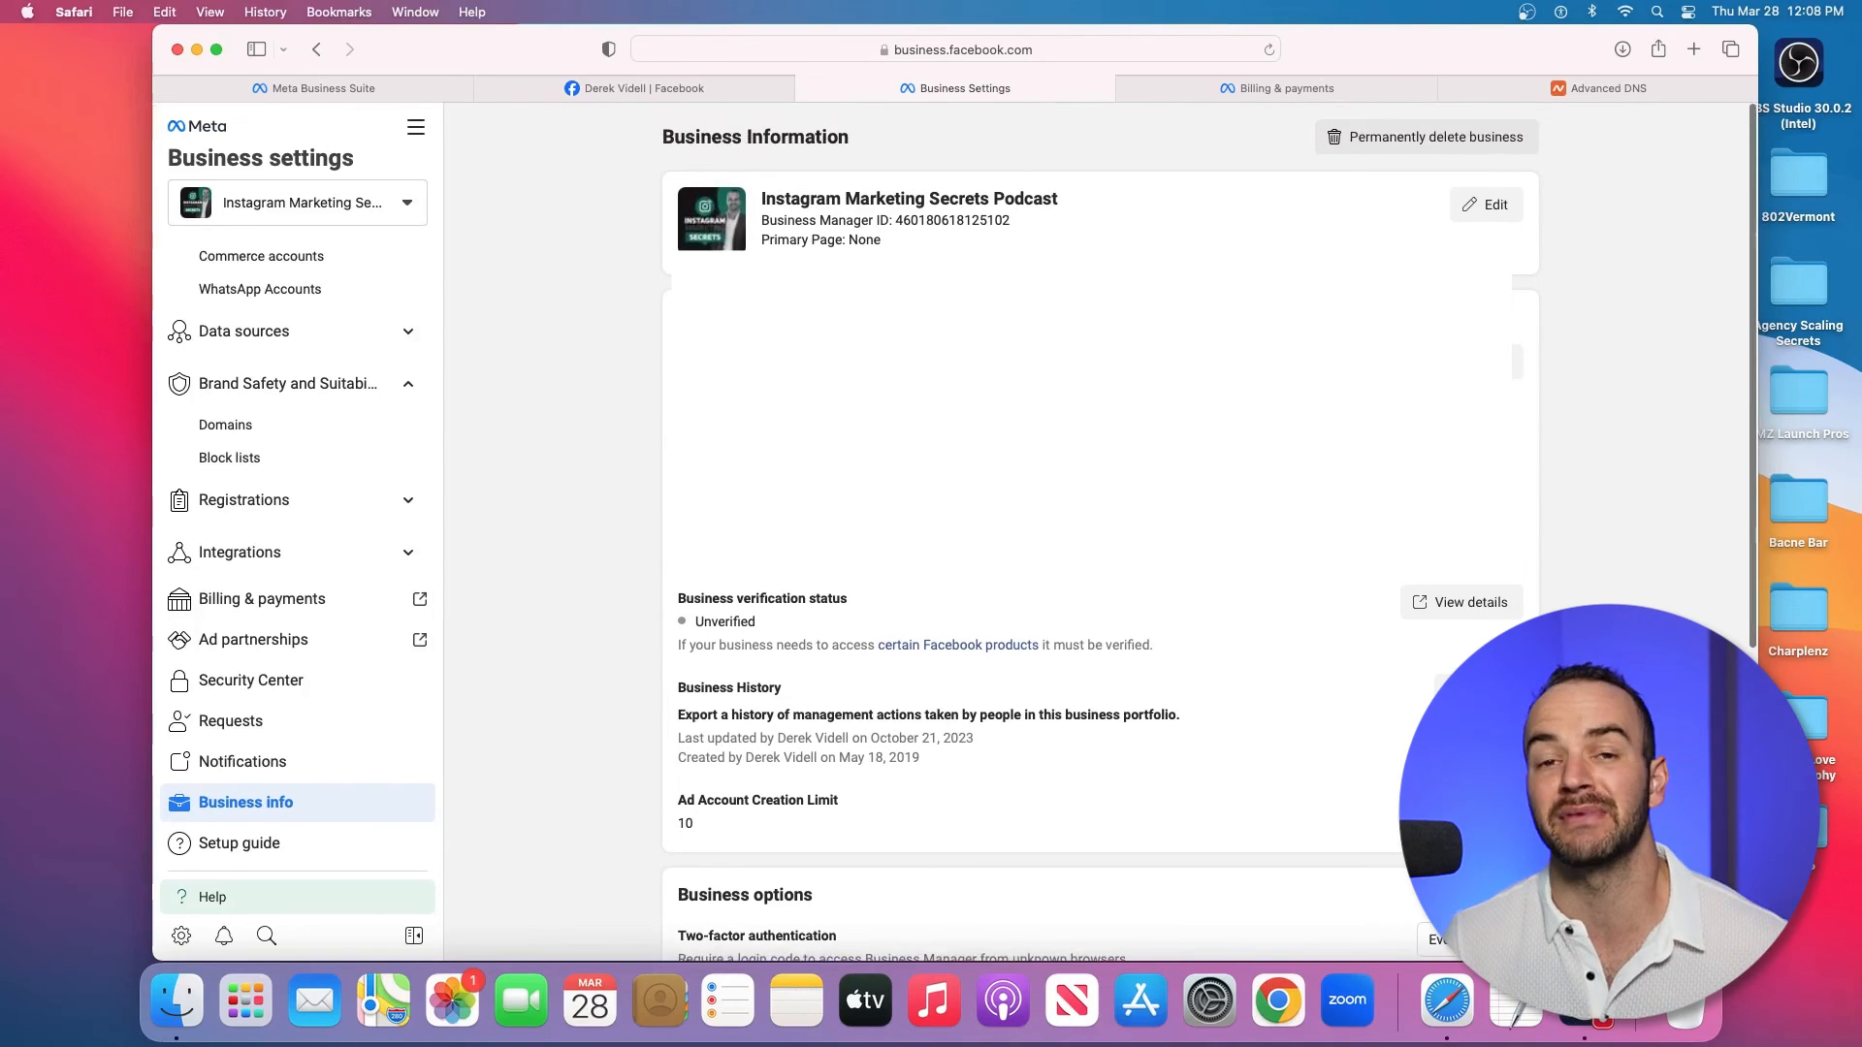